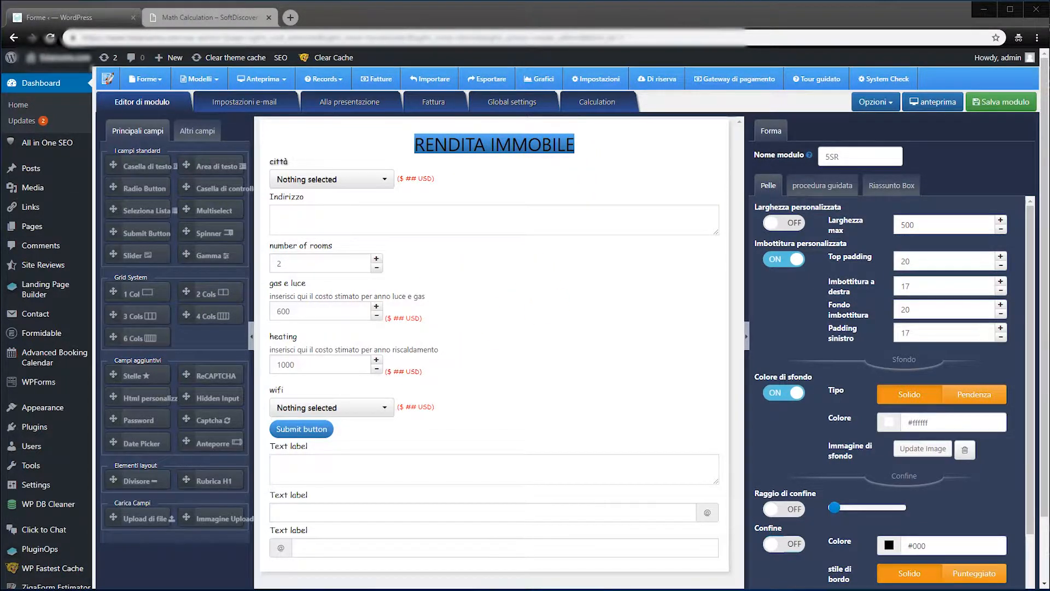
Switch to the Excel workbook proiezioni aggiornate.xlsx and examine the city, room value and cost columns.
{"action": "key", "text": "alt+Tab"}
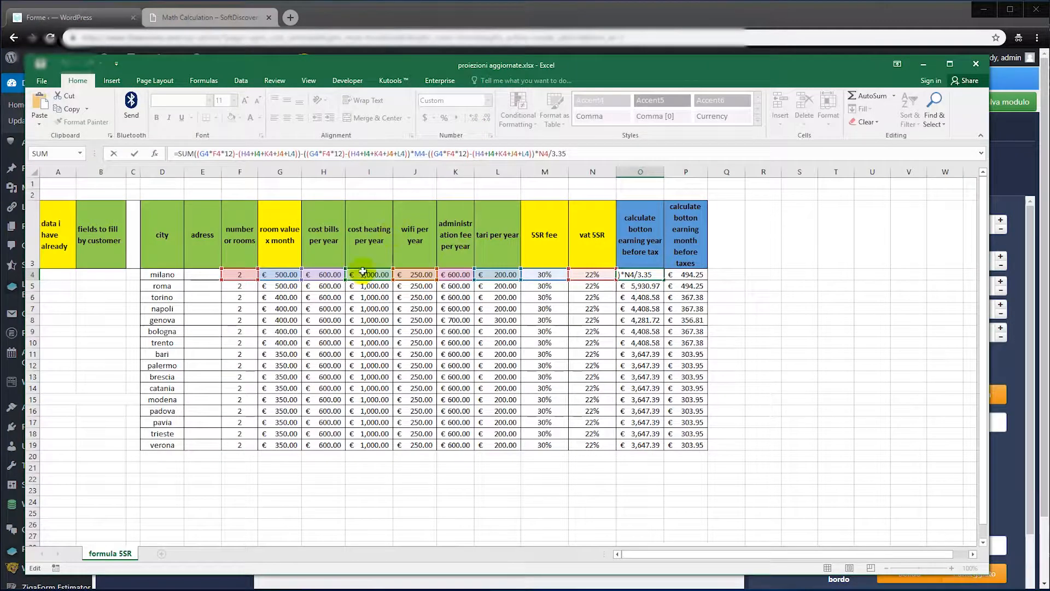
{"action": "key", "text": "Return"}
{"action": "left_click", "coordinate": [213, 298]}
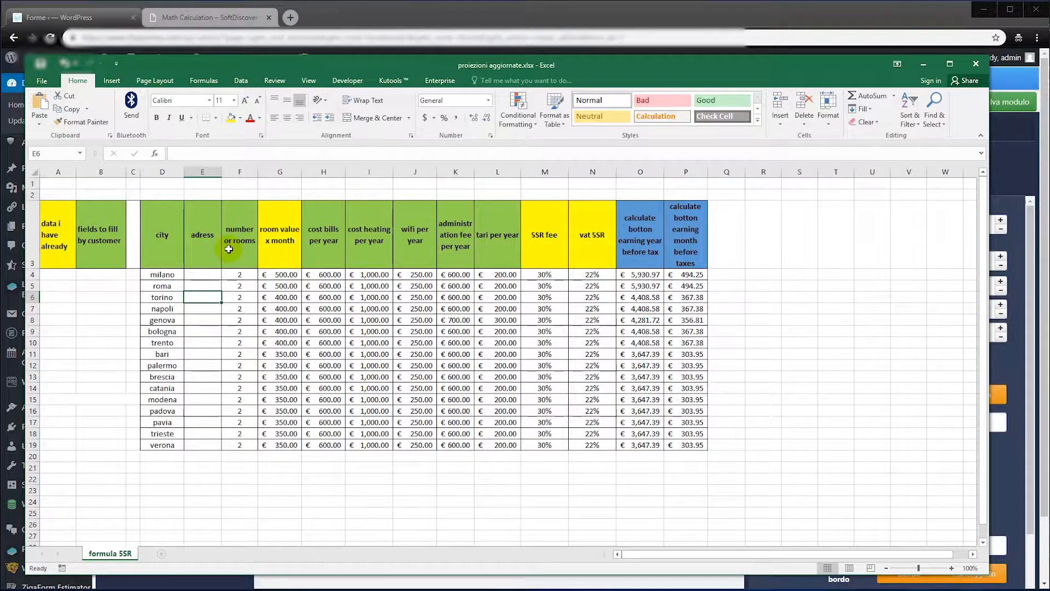
{"action": "left_click", "coordinate": [328, 262]}
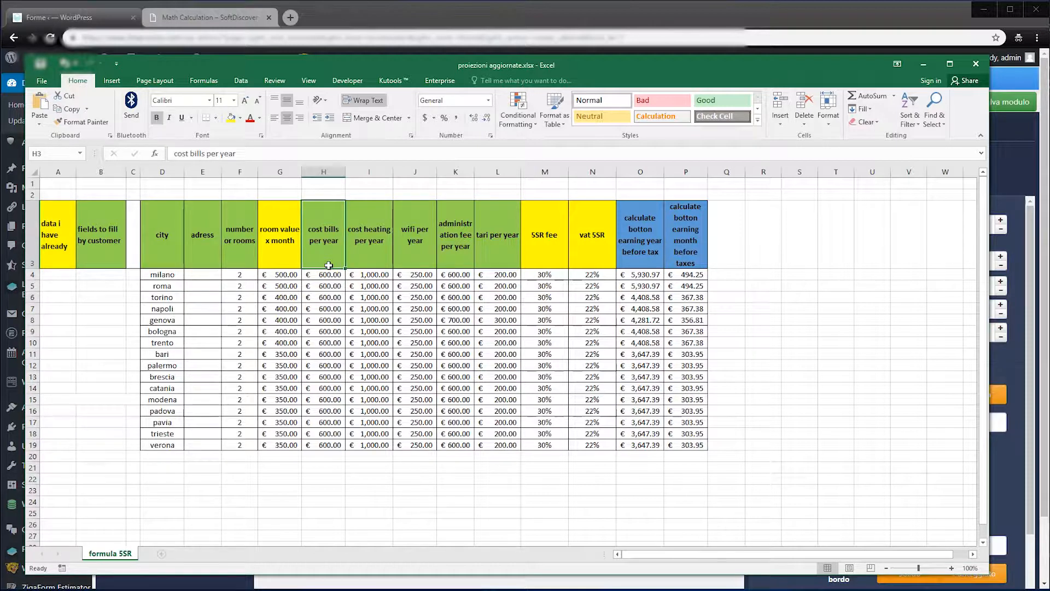
{"action": "left_click", "coordinate": [279, 248]}
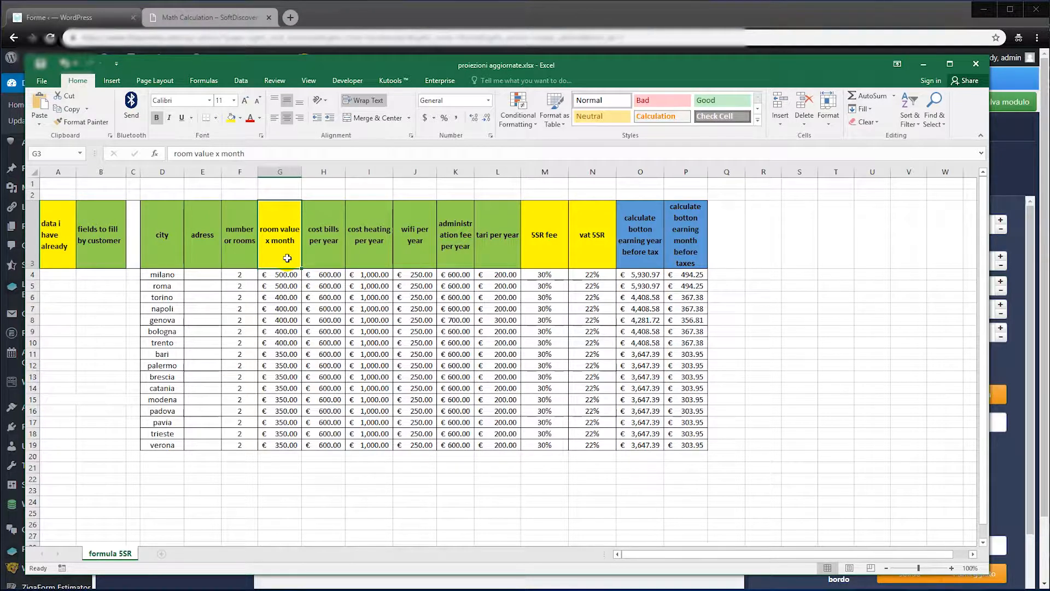
{"action": "left_click", "coordinate": [282, 273]}
{"action": "left_click", "coordinate": [287, 319]}
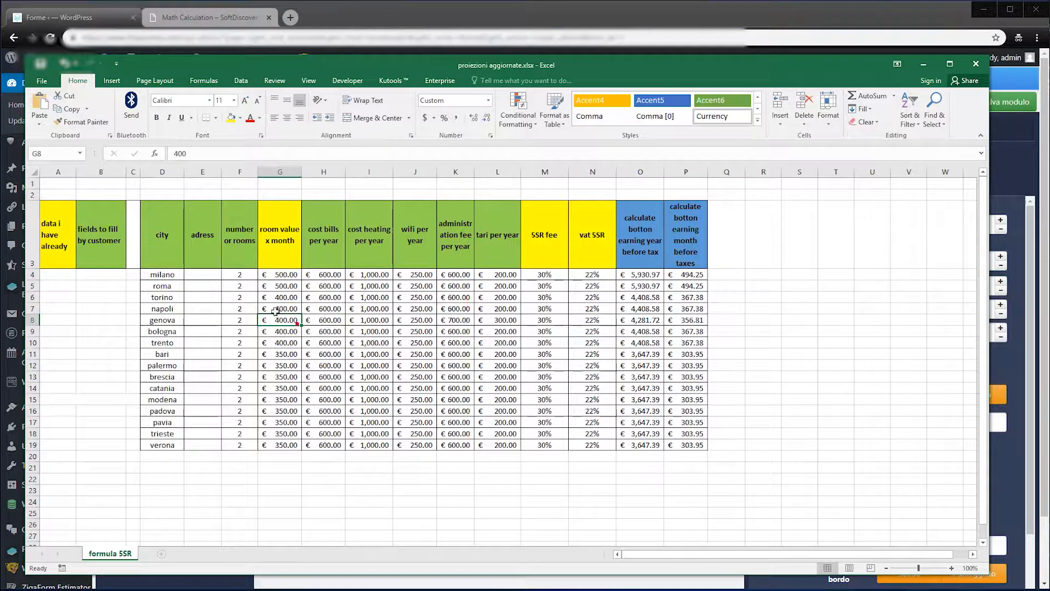
{"action": "left_click", "coordinate": [179, 255]}
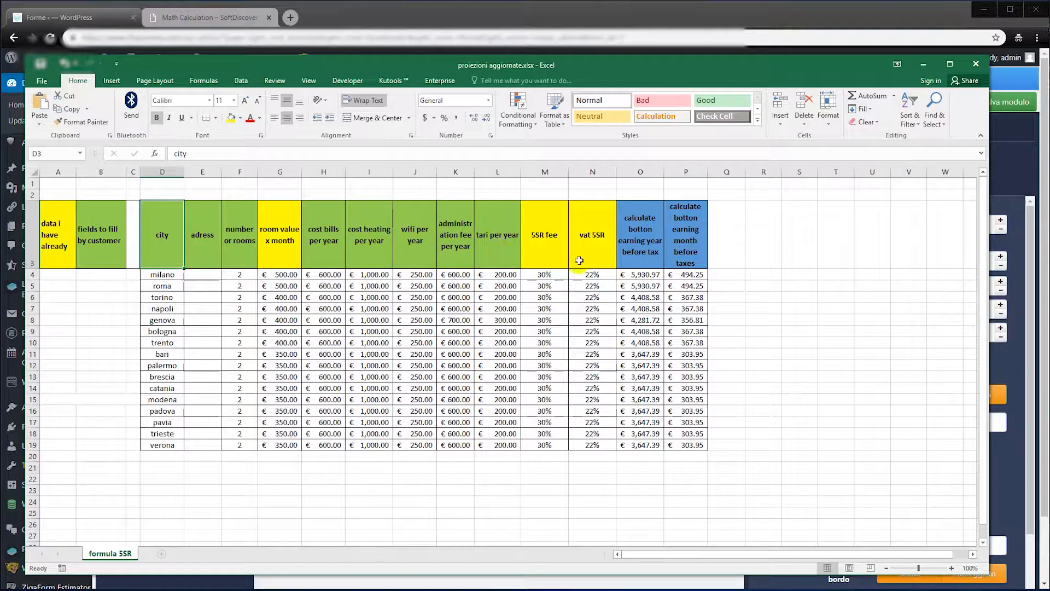
Examine the milano row's formulas for yearly and monthly earnings before tax in cells O4 and P4.
{"action": "left_click", "coordinate": [634, 274]}
{"action": "left_click", "coordinate": [573, 155]}
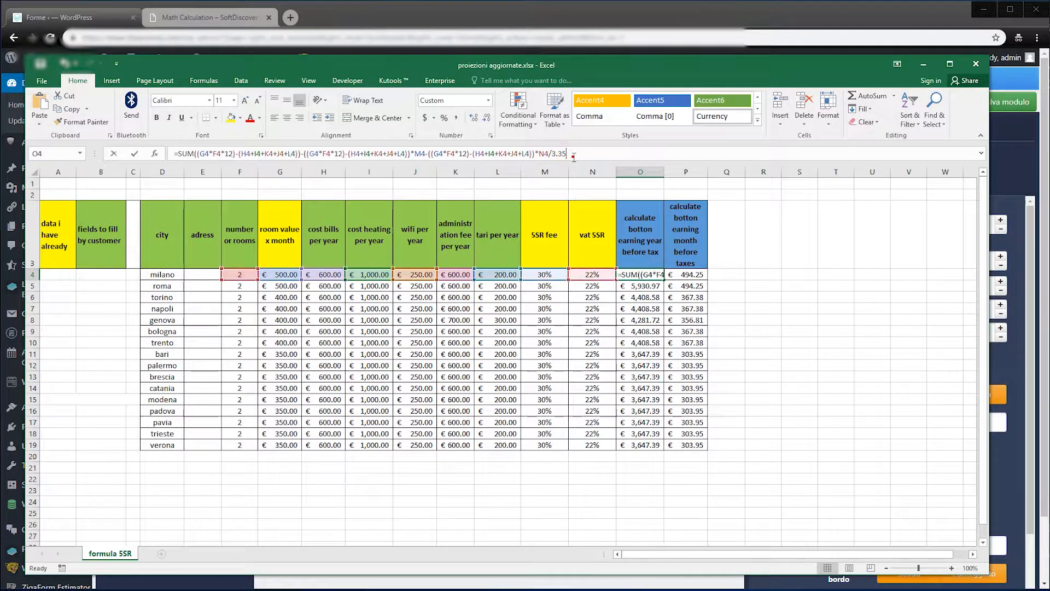
{"action": "left_click", "coordinate": [188, 156]}
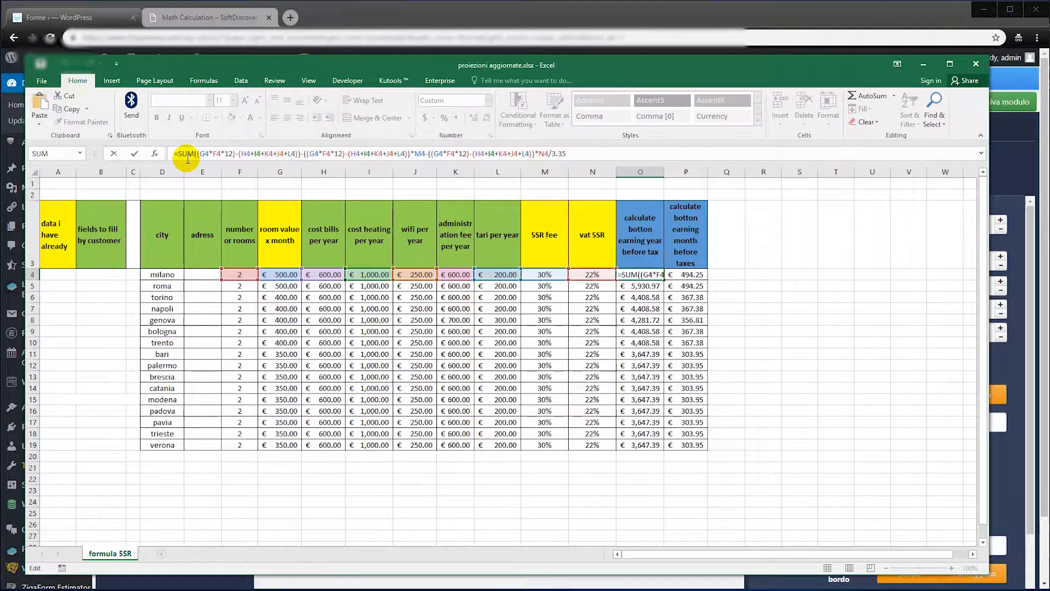
{"action": "left_click", "coordinate": [683, 218]}
{"action": "left_click", "coordinate": [641, 218]}
{"action": "left_click", "coordinate": [684, 218]}
{"action": "left_click", "coordinate": [641, 218]}
{"action": "left_click", "coordinate": [683, 218]}
{"action": "left_click", "coordinate": [693, 272]}
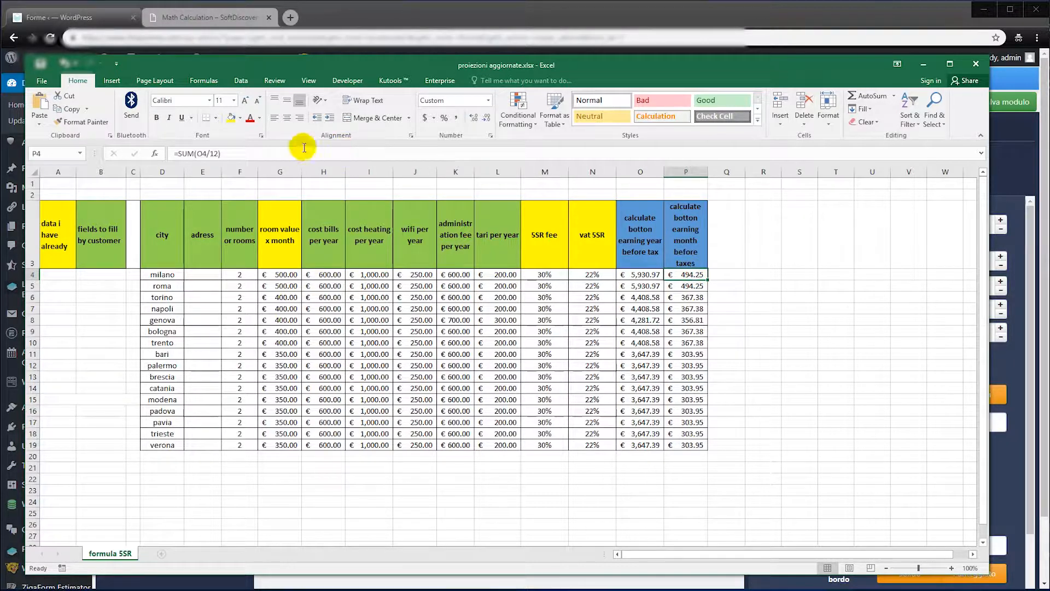
{"action": "left_click", "coordinate": [729, 262]}
{"action": "left_click", "coordinate": [684, 274]}
{"action": "left_click", "coordinate": [640, 274]}
{"action": "left_click", "coordinate": [682, 274]}
{"action": "left_click", "coordinate": [637, 273]}
{"action": "left_click", "coordinate": [683, 274]}
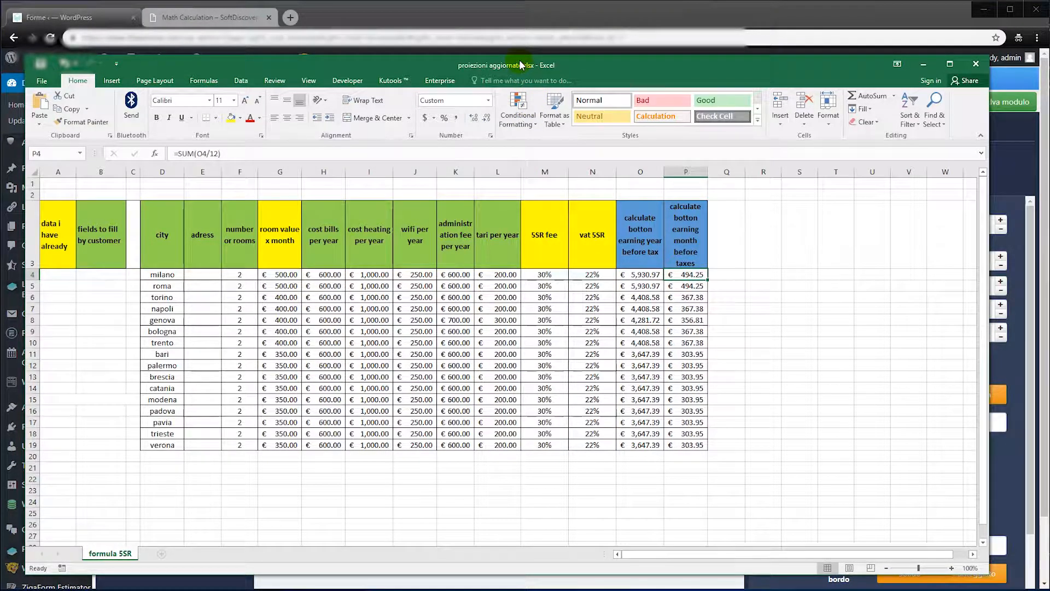
Return to the form builder in the browser and delete the three Text label fields beneath the Submit button.
{"action": "left_click_drag", "start_coordinate": [516, 65], "coordinate": [0, 64]}
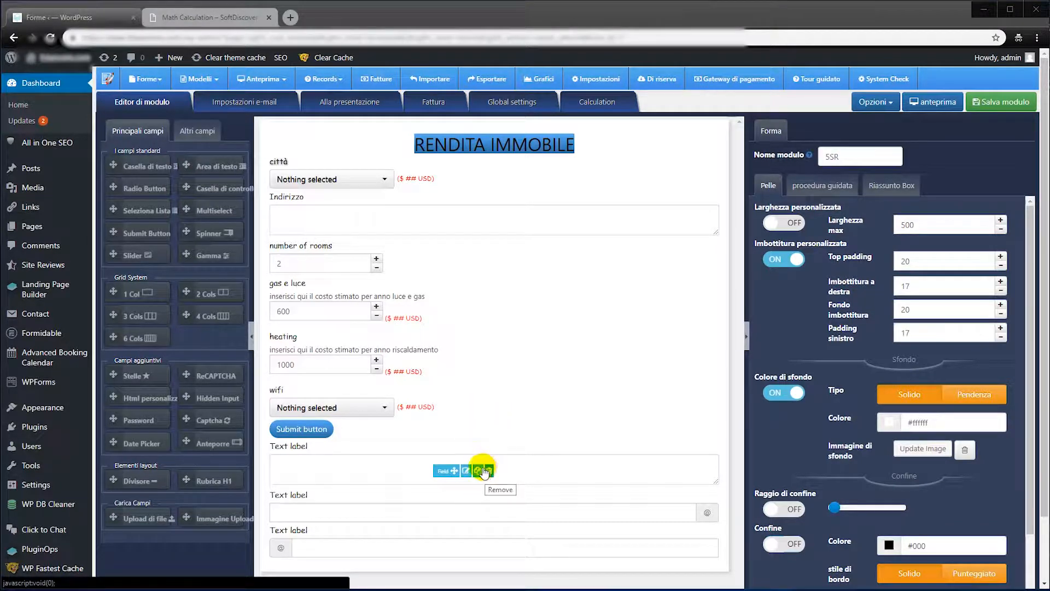
{"action": "left_click", "coordinate": [483, 471]}
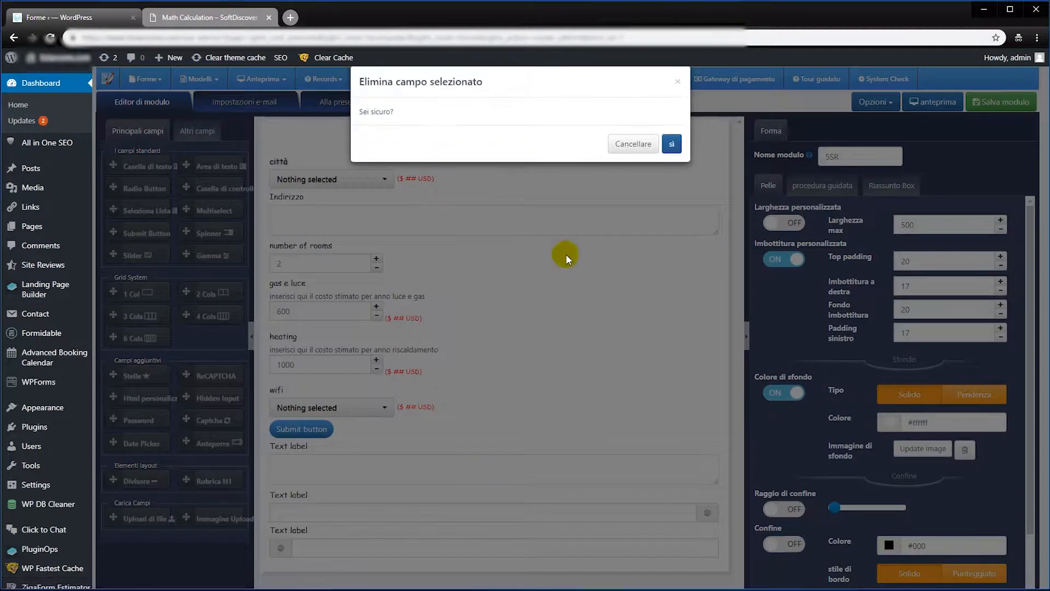
{"action": "left_click", "coordinate": [672, 144]}
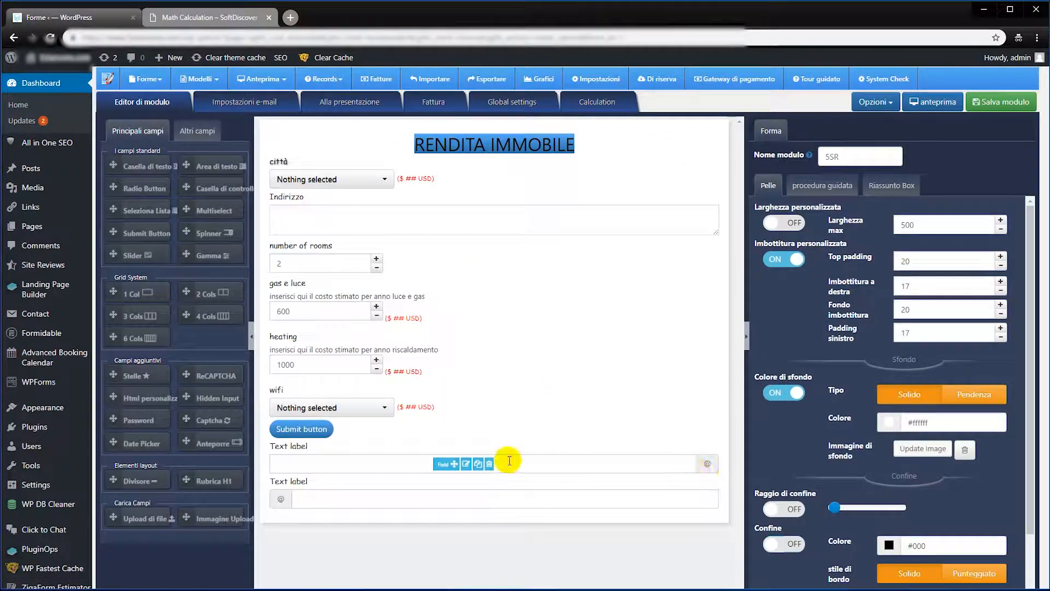
{"action": "left_click", "coordinate": [489, 464]}
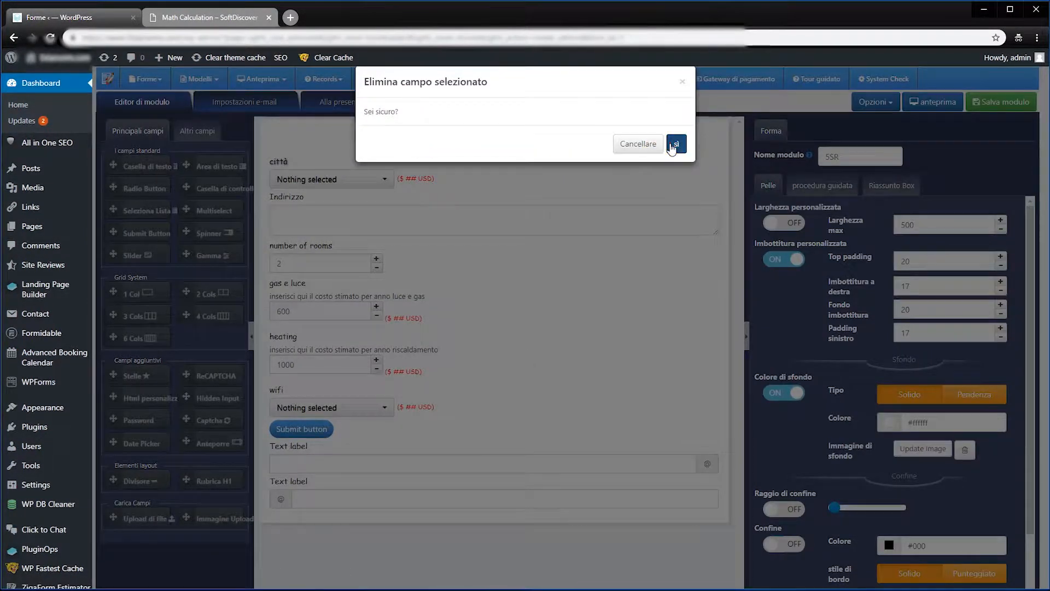
{"action": "left_click", "coordinate": [672, 144]}
{"action": "left_click", "coordinate": [487, 463]}
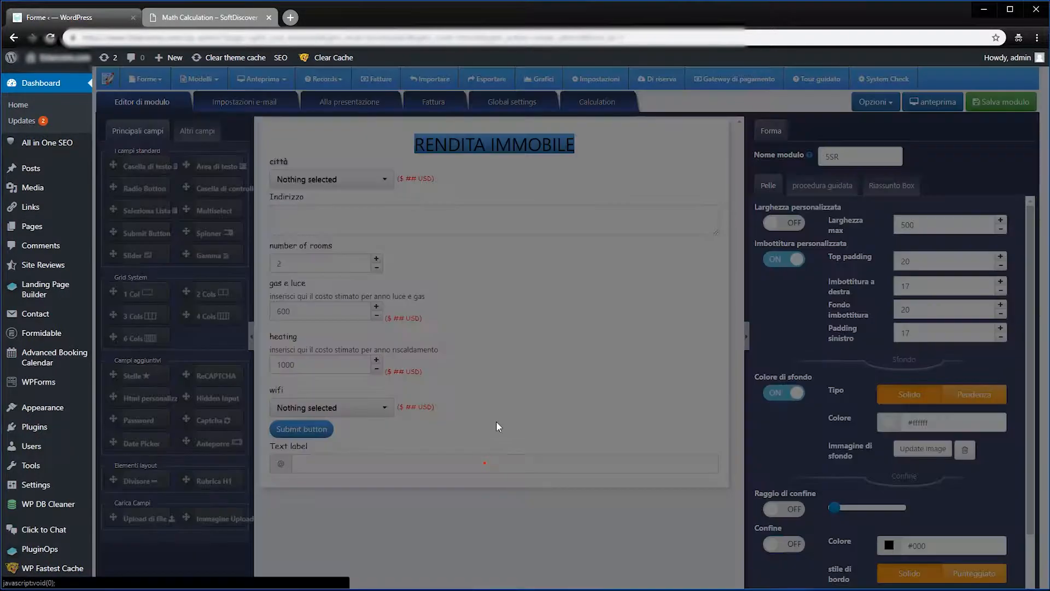
{"action": "left_click", "coordinate": [677, 143]}
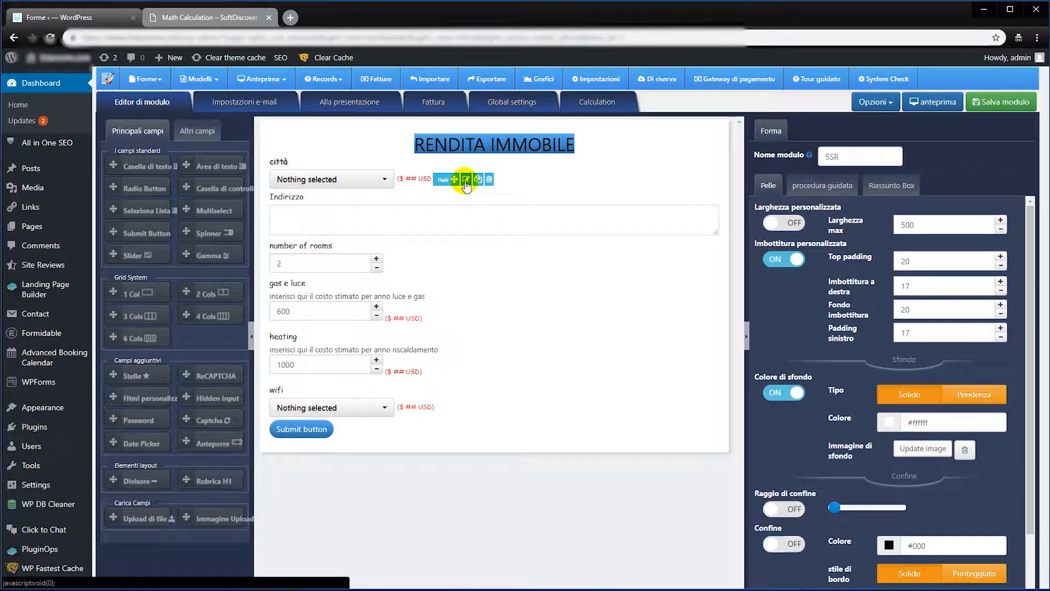
Open the bulk data import for the città field's options and enter milano|milano|0 as the first line.
{"action": "left_click", "coordinate": [465, 181]}
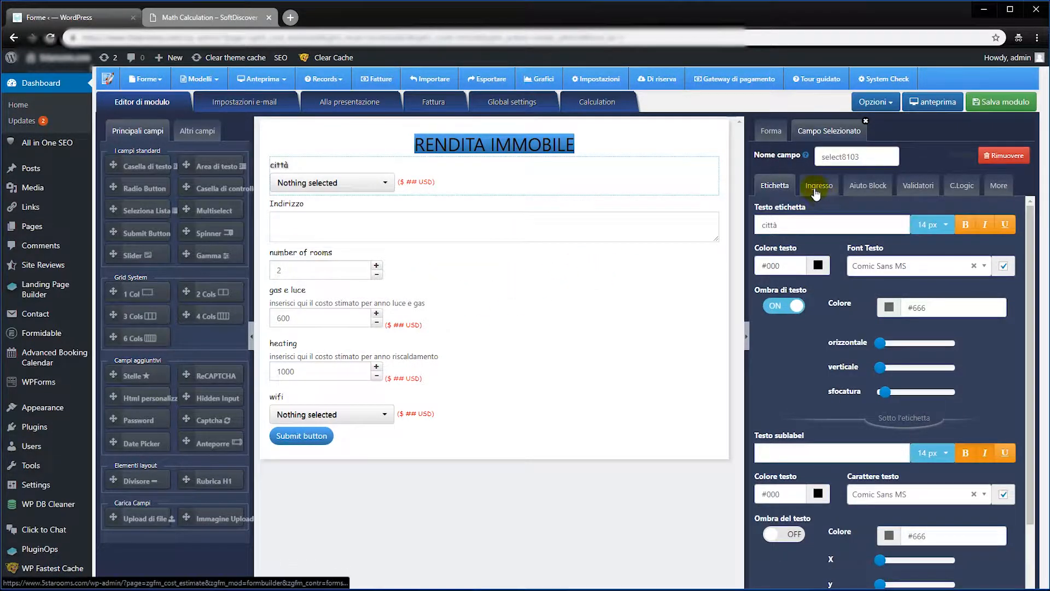
{"action": "left_click", "coordinate": [815, 187]}
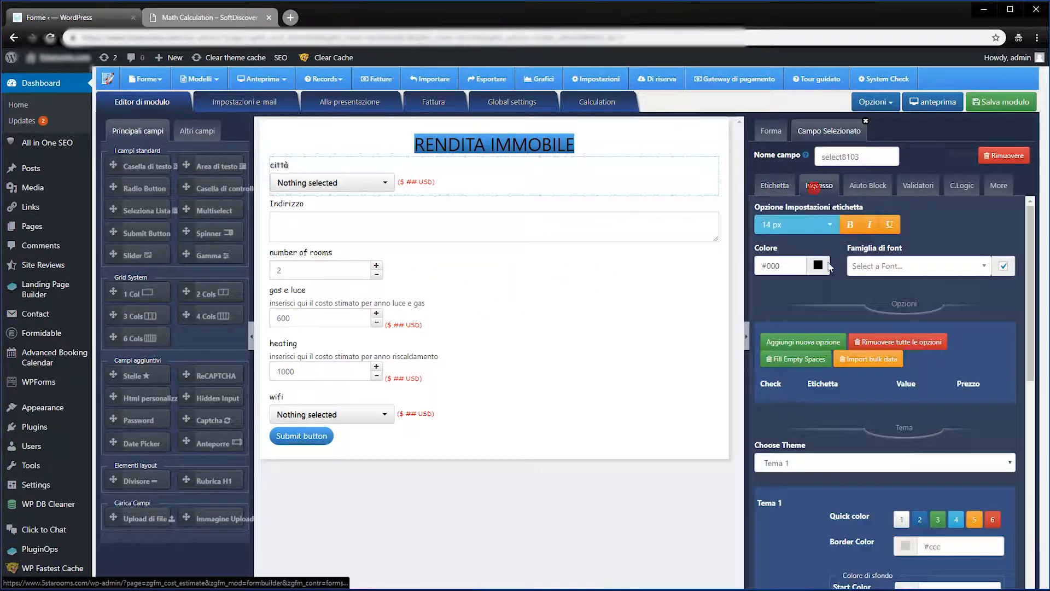
{"action": "left_click", "coordinate": [788, 343]}
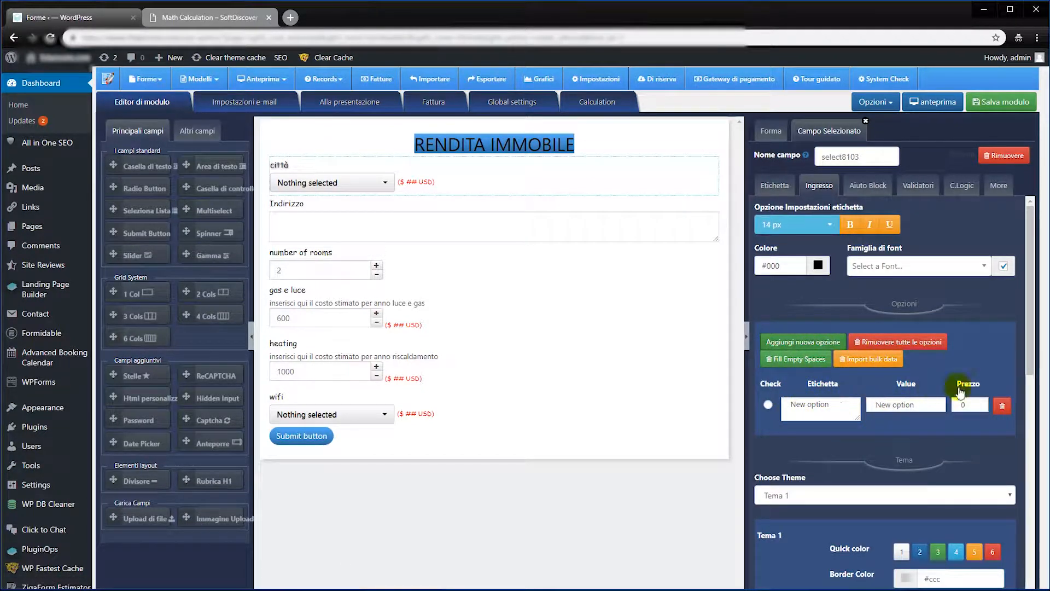
{"action": "left_click", "coordinate": [1001, 406]}
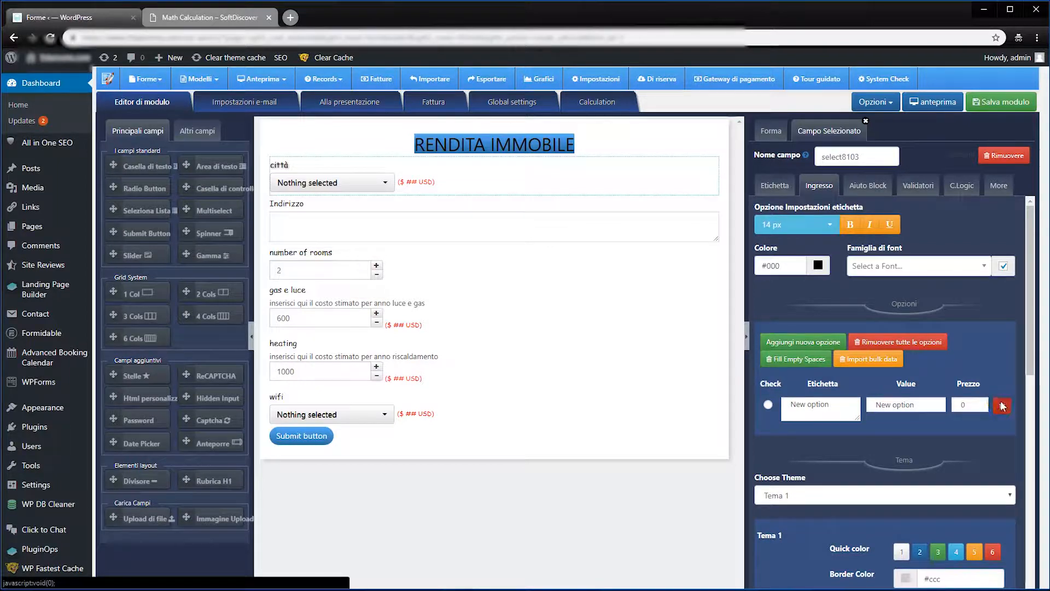
{"action": "left_click", "coordinate": [853, 362]}
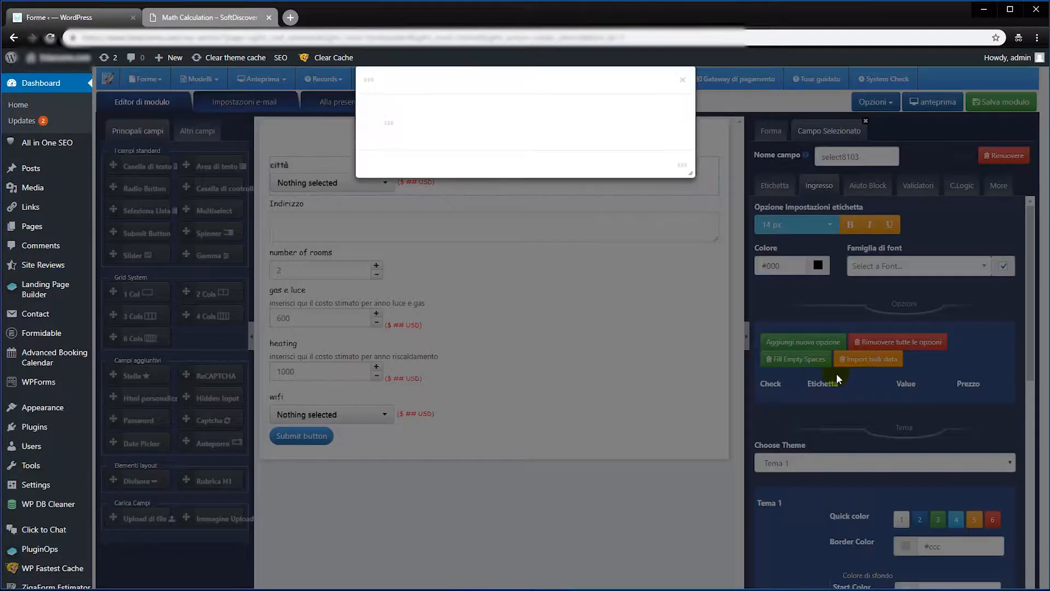
{"action": "left_click", "coordinate": [457, 257]}
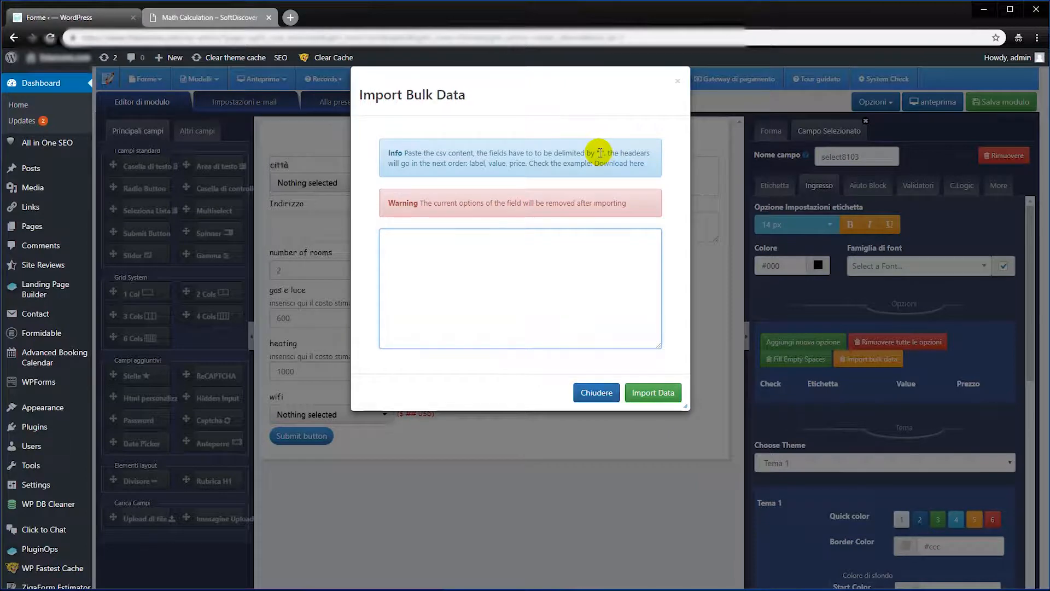
{"action": "left_click", "coordinate": [477, 260]}
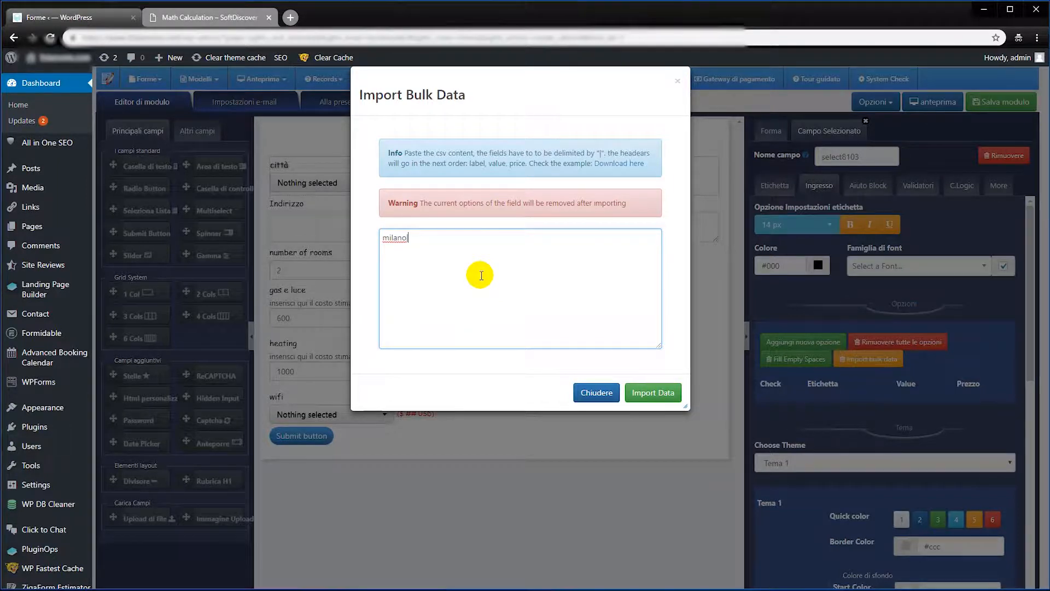
{"action": "type", "text": "|milano|0"}
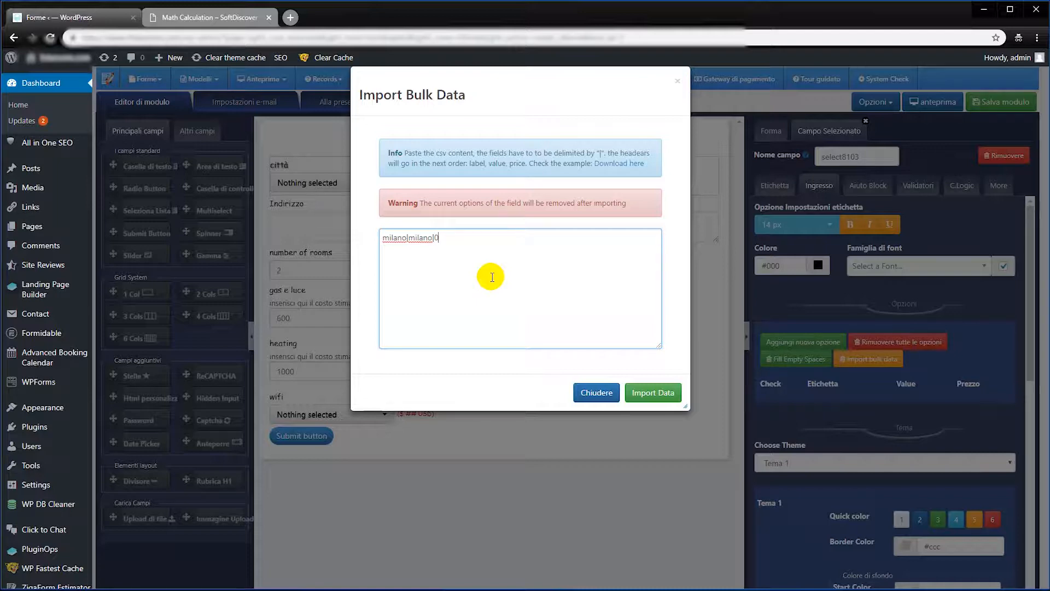
Duplicate the milano|milano|0 line beneath itself until the import text has nine identical lines.
{"action": "key", "text": "ctrl+a"}
{"action": "key", "text": "ctrl+c"}
{"action": "key", "text": "Right"}
{"action": "key", "text": "Return"}
{"action": "key", "text": "ctrl+v"}
{"action": "key", "text": "Return"}
{"action": "key", "text": "ctrl+v"}
{"action": "key", "text": "Return"}
{"action": "key", "text": "ctrl+v"}
{"action": "key", "text": "ctrl+v"}
{"action": "key", "text": "Return"}
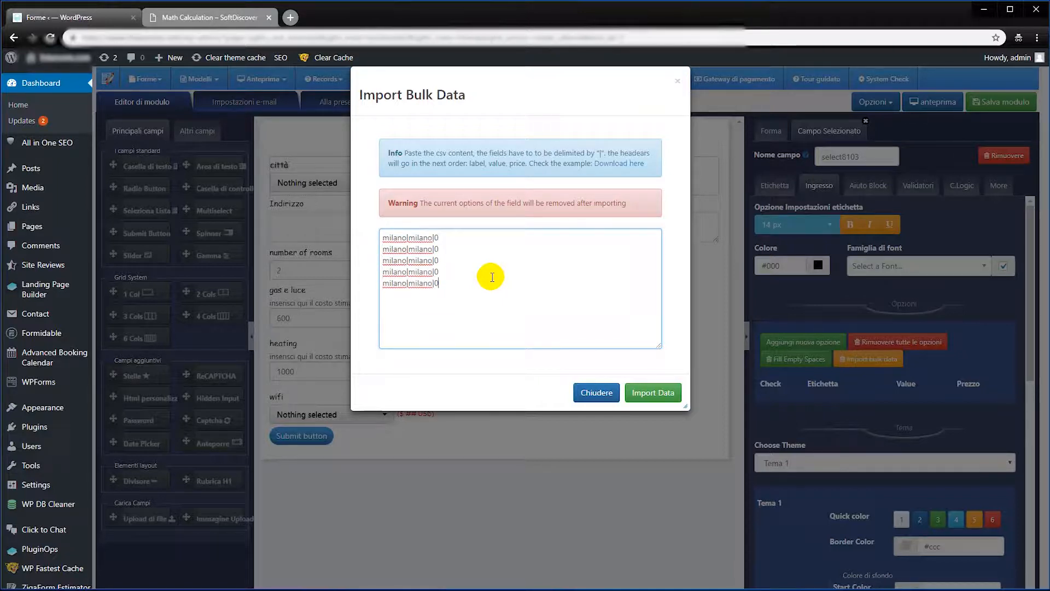
{"action": "key", "text": "ctrl+v"}
{"action": "key", "text": "Return"}
{"action": "key", "text": "ctrl+v"}
{"action": "key", "text": "Return"}
{"action": "key", "text": "ctrl+v"}
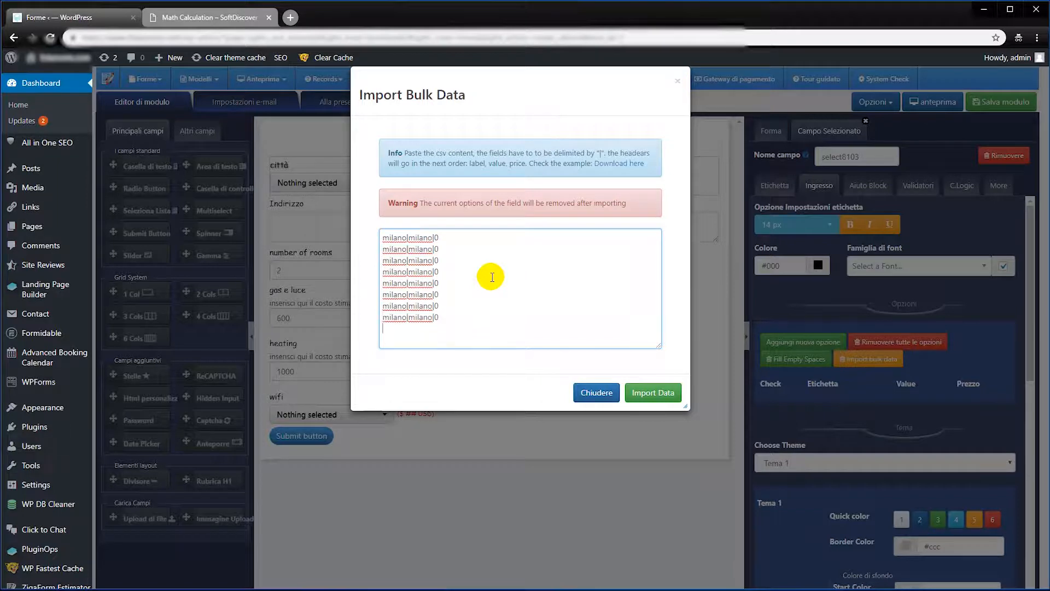
{"action": "key", "text": "Return"}
{"action": "key", "text": "ctrl+v"}
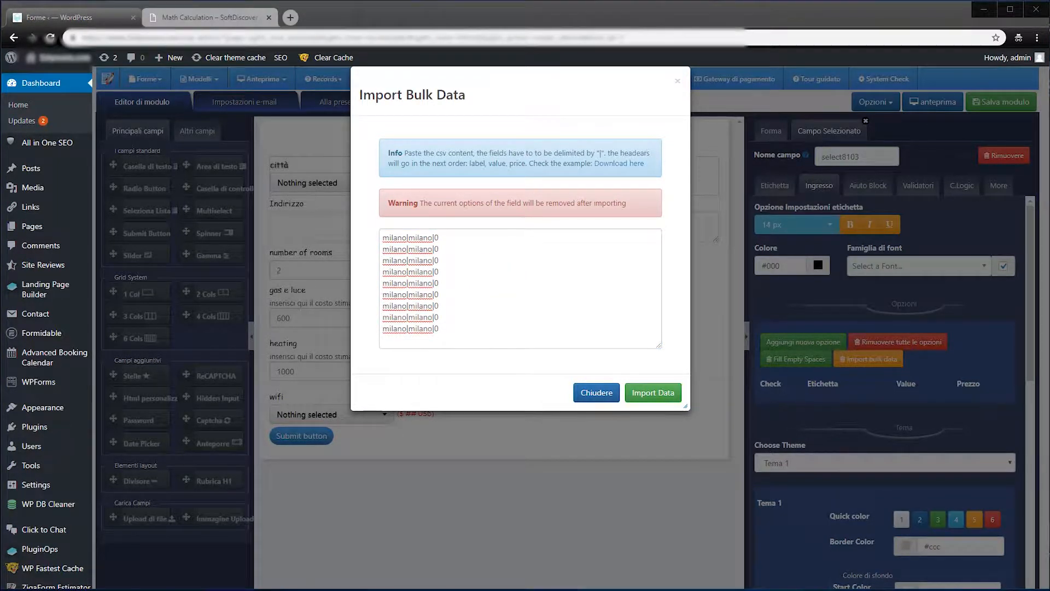
Replace the duplicated lines below milano with the pasted list of cities from roma to verona.
{"action": "left_click_drag", "start_coordinate": [440, 328], "coordinate": [377, 250]}
{"action": "key", "text": "ctrl+v"}
{"action": "scroll", "coordinate": [432, 280], "scroll_direction": "up", "scroll_amount": 3}
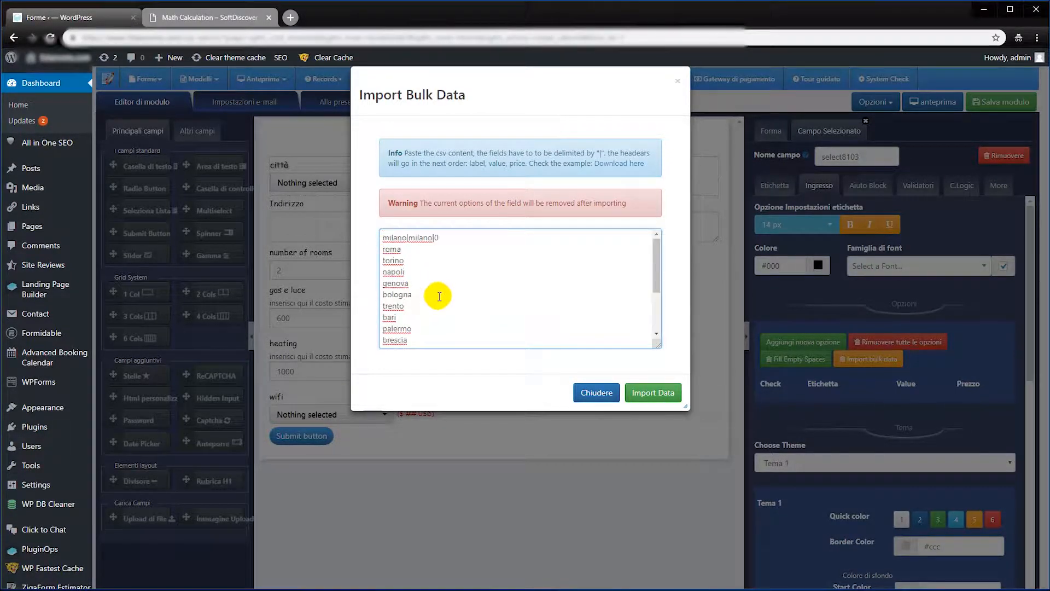
Complete the roma and torino lines as roma|roma|0 and torino|torino|0.
{"action": "double_click", "coordinate": [428, 254]}
{"action": "left_click", "coordinate": [428, 253]}
{"action": "type", "text": "|roma|0"}
{"action": "key", "text": "shift+Home"}
{"action": "key", "text": "ctrl+c"}
{"action": "key", "text": "End"}
{"action": "type", "text": "|"}
{"action": "key", "text": "ctrl+v"}
{"action": "type", "text": "|"}
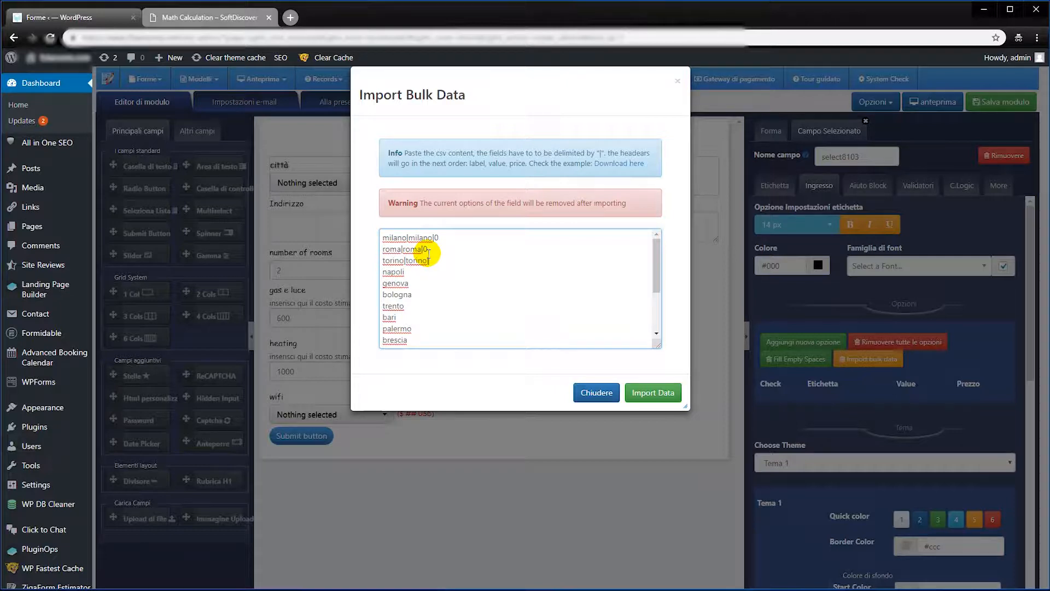
{"action": "type", "text": "0"}
Complete the napoli and genova lines as napoli|napoli|0 and genova|genova|0.
{"action": "key", "text": "Down"}
{"action": "key", "text": "shift+Home"}
{"action": "key", "text": "ctrl+c"}
{"action": "key", "text": "End"}
{"action": "type", "text": "|"}
{"action": "key", "text": "ctrl+v"}
{"action": "type", "text": "|0"}
{"action": "key", "text": "shift+Home"}
{"action": "key", "text": "End"}
{"action": "type", "text": "|"}
{"action": "key", "text": "ctrl+v"}
{"action": "type", "text": "|0"}
Complete the bologna and trento lines as bologna|bologna|0 and trento|trento|0.
{"action": "key", "text": "Down"}
{"action": "key", "text": "shift+Home"}
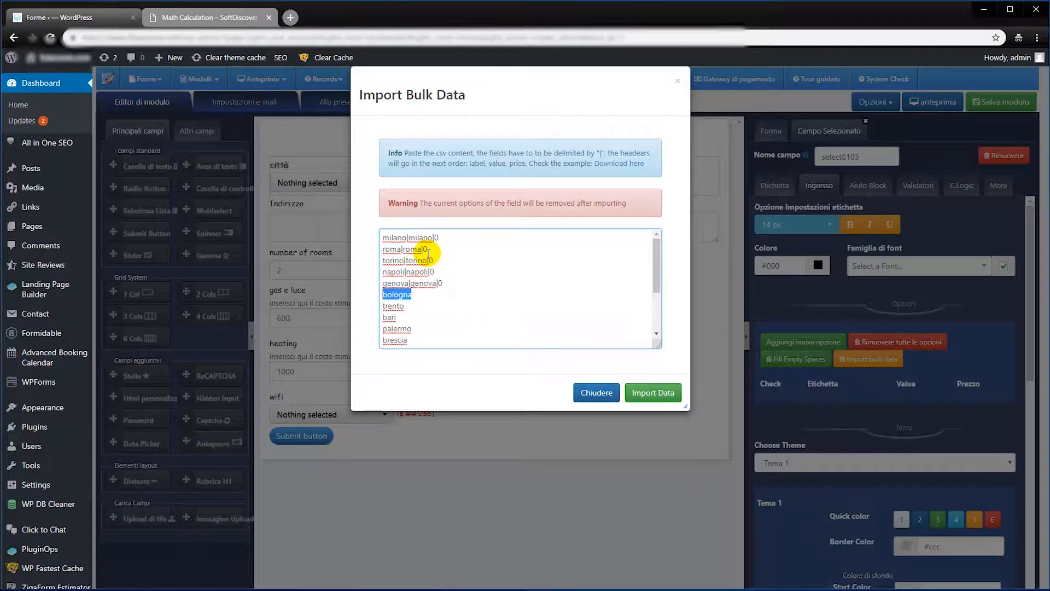
{"action": "key", "text": "ctrl+c"}
{"action": "key", "text": "End"}
{"action": "type", "text": "|"}
{"action": "key", "text": "ctrl+v"}
{"action": "type", "text": "|0"}
{"action": "key", "text": "Down"}
{"action": "key", "text": "shift+Home"}
{"action": "key", "text": "ctrl+c"}
{"action": "key", "text": "End"}
{"action": "type", "text": "|"}
{"action": "key", "text": "ctrl+v"}
{"action": "type", "text": "|"}
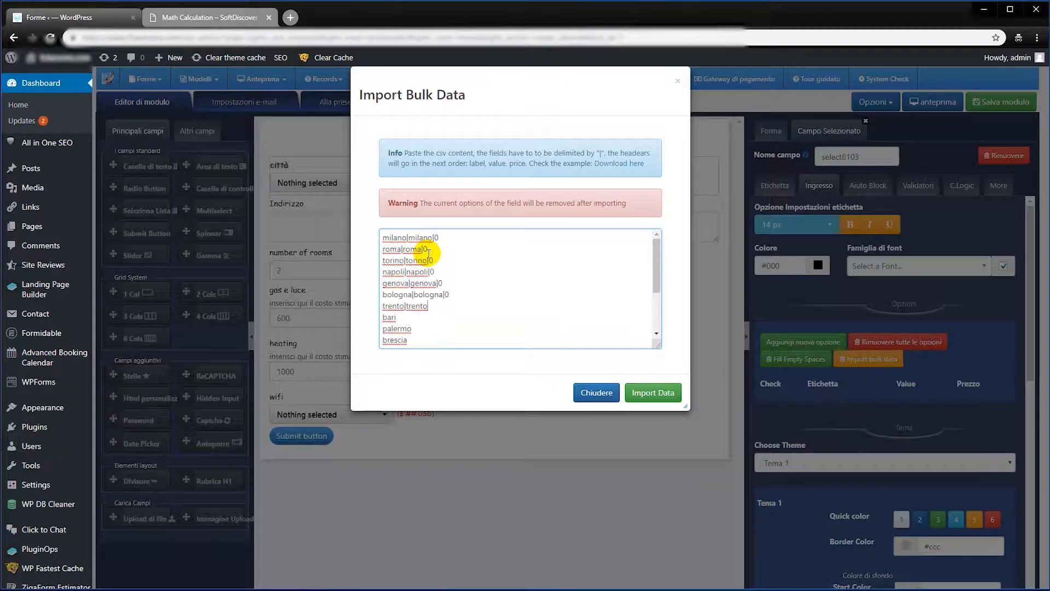
{"action": "type", "text": "0"}
Complete the bari and palermo lines as bari|bari|0 and palermo|palermo|0.
{"action": "key", "text": "shift+Home"}
{"action": "key", "text": "ctrl+c"}
{"action": "key", "text": "End"}
{"action": "type", "text": "|"}
{"action": "key", "text": "ctrl+v"}
{"action": "type", "text": "|0"}
{"action": "key", "text": "shift+Home"}
{"action": "key", "text": "ctrl+c"}
{"action": "key", "text": "End"}
{"action": "type", "text": "|"}
{"action": "key", "text": "ctrl+v"}
{"action": "type", "text": "|0"}
Remove the empty line after verona at the end of the import text.
{"action": "key", "text": "Down"}
{"action": "key", "text": "Down"}
{"action": "key", "text": "Down"}
{"action": "key", "text": "Down"}
{"action": "key", "text": "Down"}
{"action": "key", "text": "Down"}
{"action": "key", "text": "Down"}
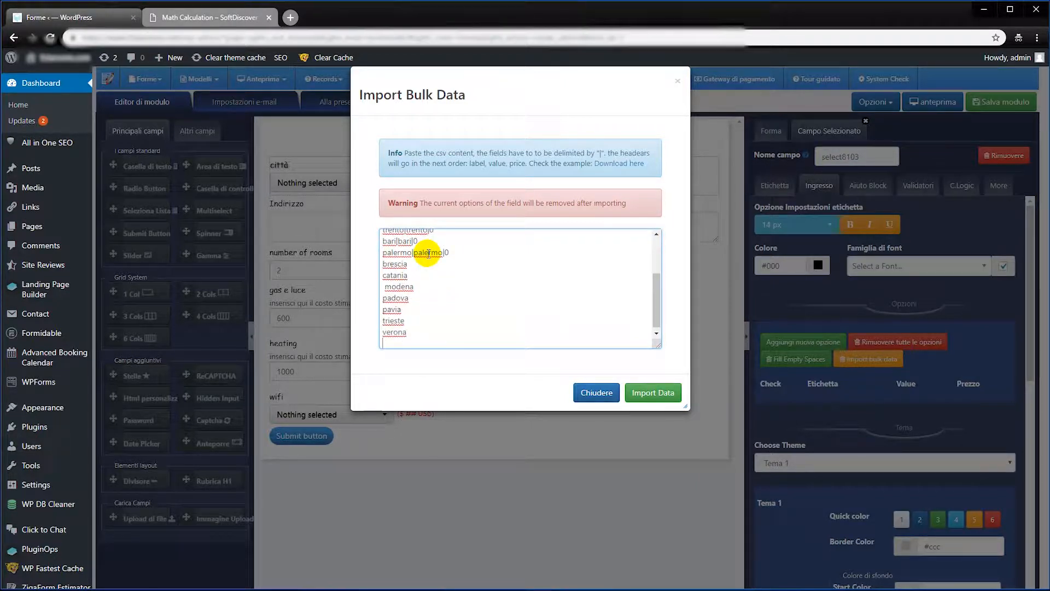
{"action": "key", "text": "BackSpace"}
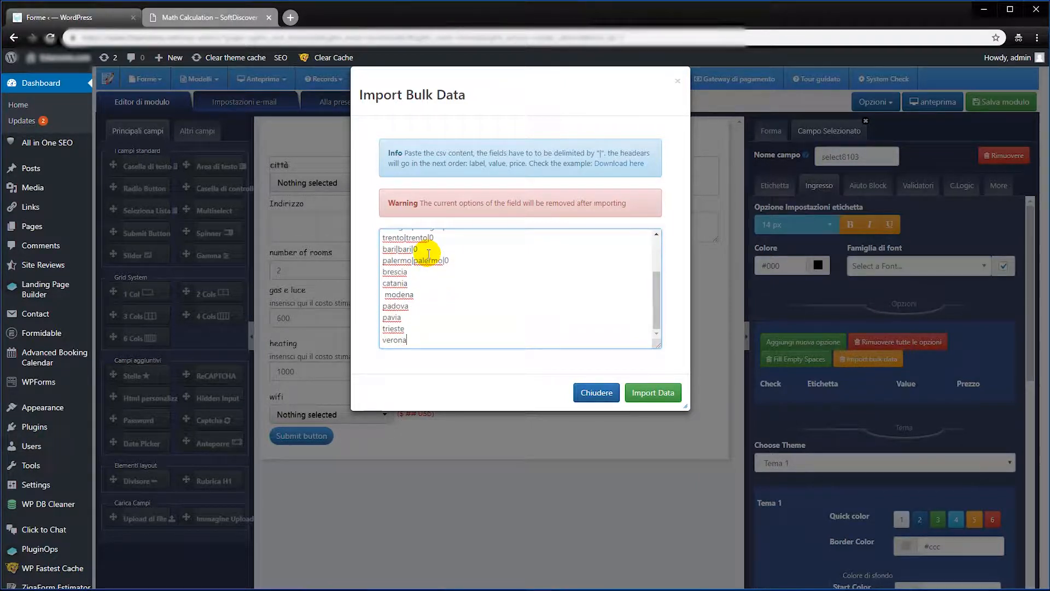
Complete the brescia and catania lines as brescia|brescia|0 and catania|catania|0.
{"action": "key", "text": "Up"}
{"action": "key", "text": "shift+Home"}
{"action": "key", "text": "End"}
{"action": "type", "text": "|"}
{"action": "key", "text": "ctrl+v"}
{"action": "type", "text": "|0"}
{"action": "key", "text": "shift+Home"}
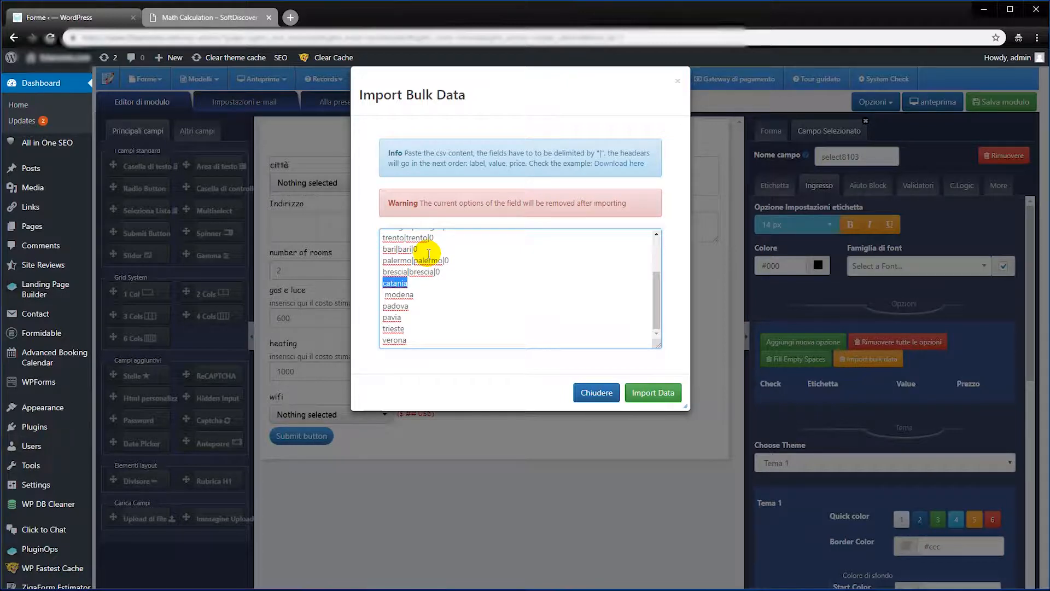
{"action": "key", "text": "End"}
{"action": "type", "text": "|"}
{"action": "key", "text": "ctrl+v"}
{"action": "type", "text": "|0"}
Remove the leading space before modena and complete its line as modena|modena|0.
{"action": "key", "text": "ctrl+Left"}
{"action": "key", "text": "BackSpace"}
{"action": "key", "text": "shift+End"}
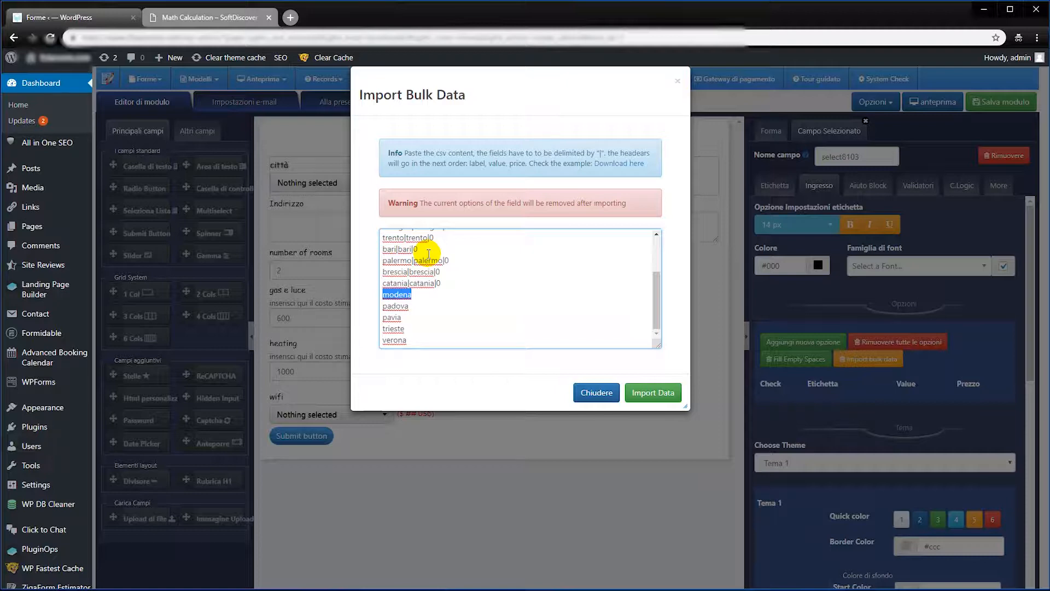
{"action": "key", "text": "End"}
{"action": "type", "text": "|"}
{"action": "key", "text": "ctrl+v"}
{"action": "type", "text": "|0"}
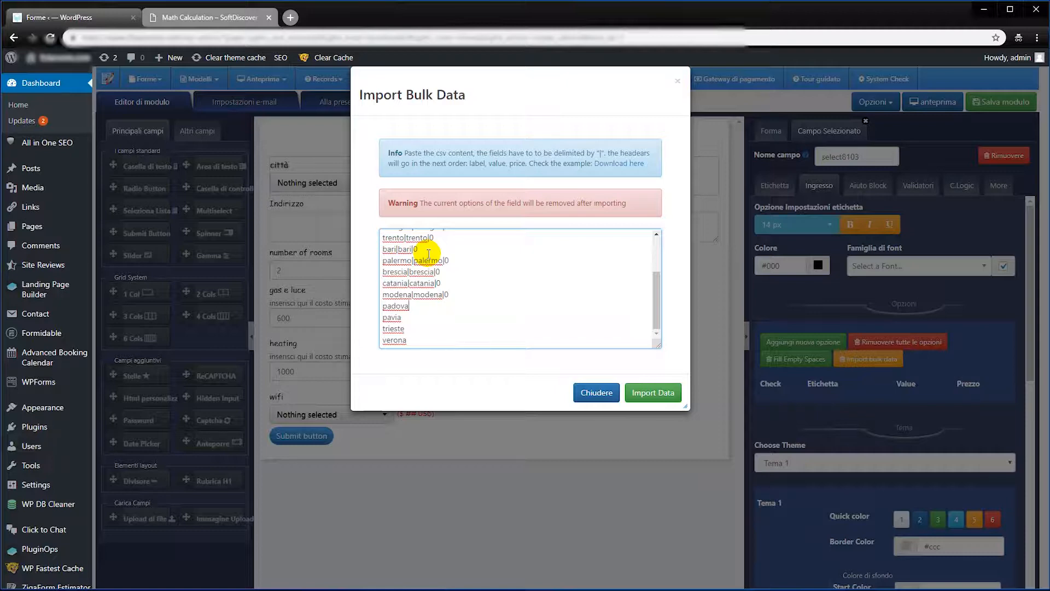
Complete the padova and pavia lines as padova|padova|0 and pavia|pavia|0.
{"action": "key", "text": "Down"}
{"action": "key", "text": "shift+Home"}
{"action": "key", "text": "End"}
{"action": "type", "text": "|padova|0"}
{"action": "key", "text": "Down"}
{"action": "key", "text": "shift+Home"}
{"action": "key", "text": "End"}
{"action": "type", "text": "|"}
{"action": "key", "text": "BackSpace"}
{"action": "type", "text": "|pavia|0"}
Complete the trieste and verona lines as trieste|trieste|0 and verona|verona|0.
{"action": "key", "text": "shift+Home"}
{"action": "key", "text": "End"}
{"action": "type", "text": "|"}
{"action": "key", "text": "ctrl+v"}
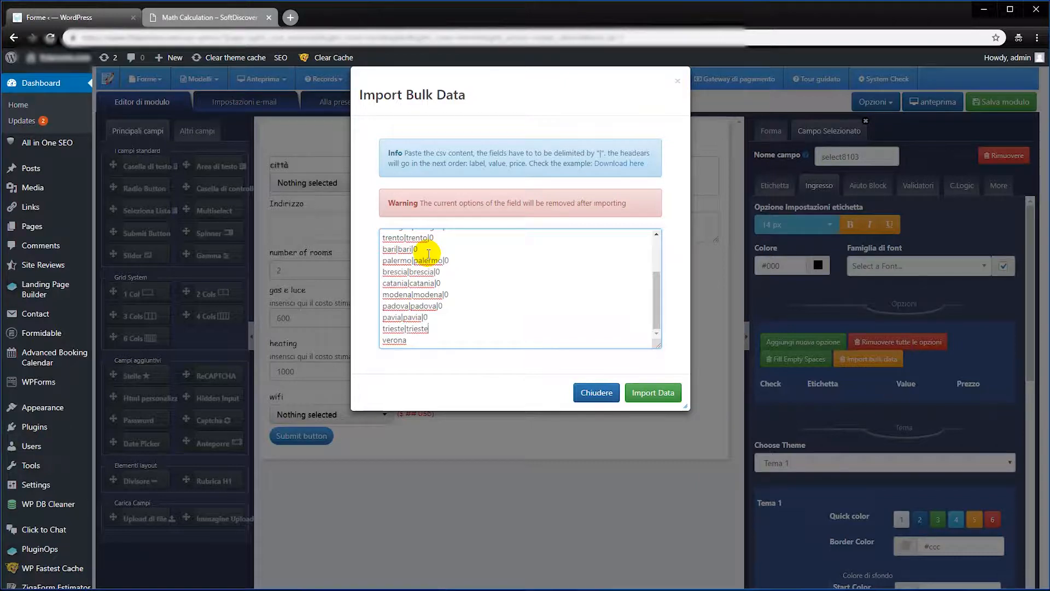
{"action": "type", "text": "0"}
{"action": "key", "text": "Down"}
{"action": "key", "text": "shift+Home"}
{"action": "key", "text": "End"}
{"action": "type", "text": "|"}
{"action": "key", "text": "ctrl+v"}
{"action": "type", "text": "|0"}
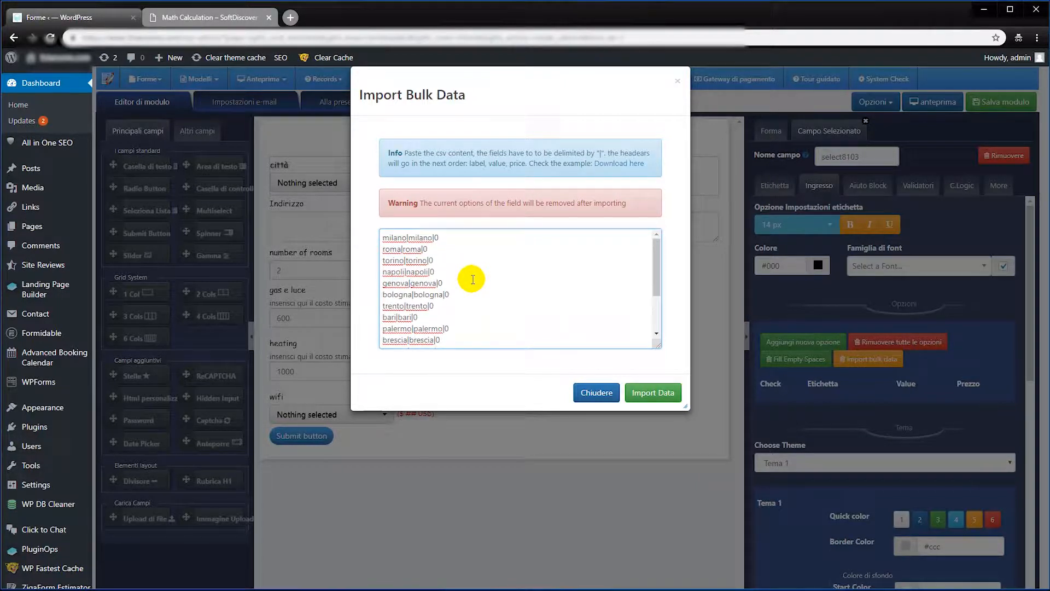
Import the finished city list into the città dropdown and check the resulting options from milano to verona.
{"action": "scroll", "coordinate": [463, 281], "scroll_direction": "up", "scroll_amount": 2}
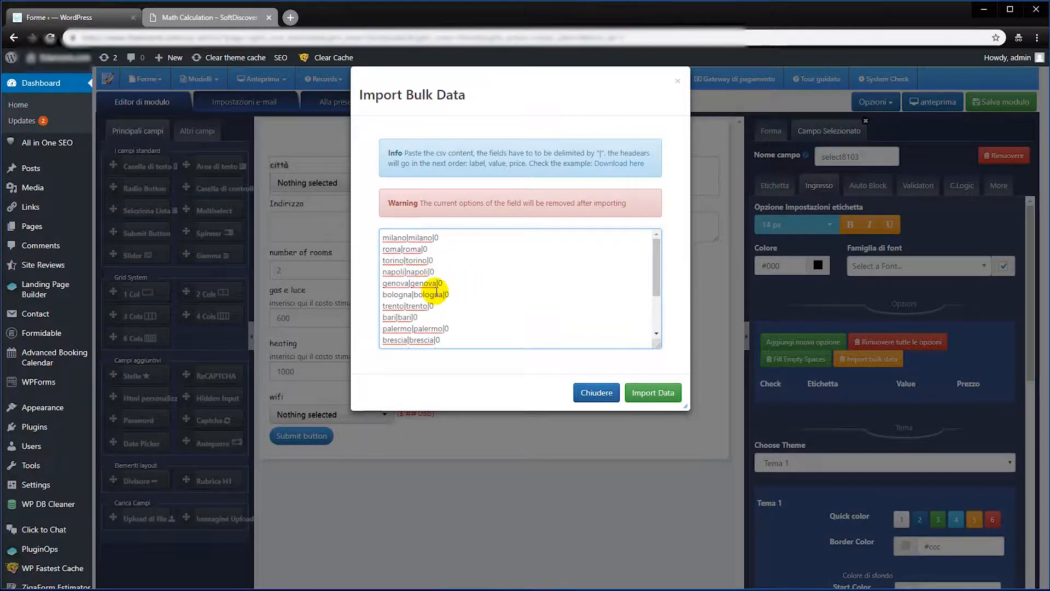
{"action": "key", "text": "ctrl+a"}
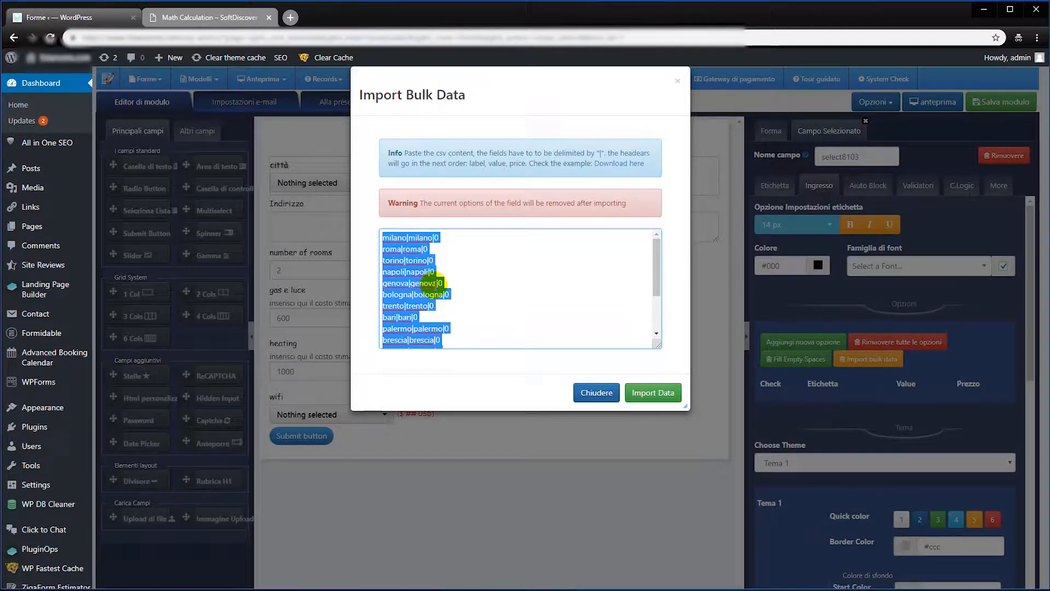
{"action": "left_click", "coordinate": [451, 309]}
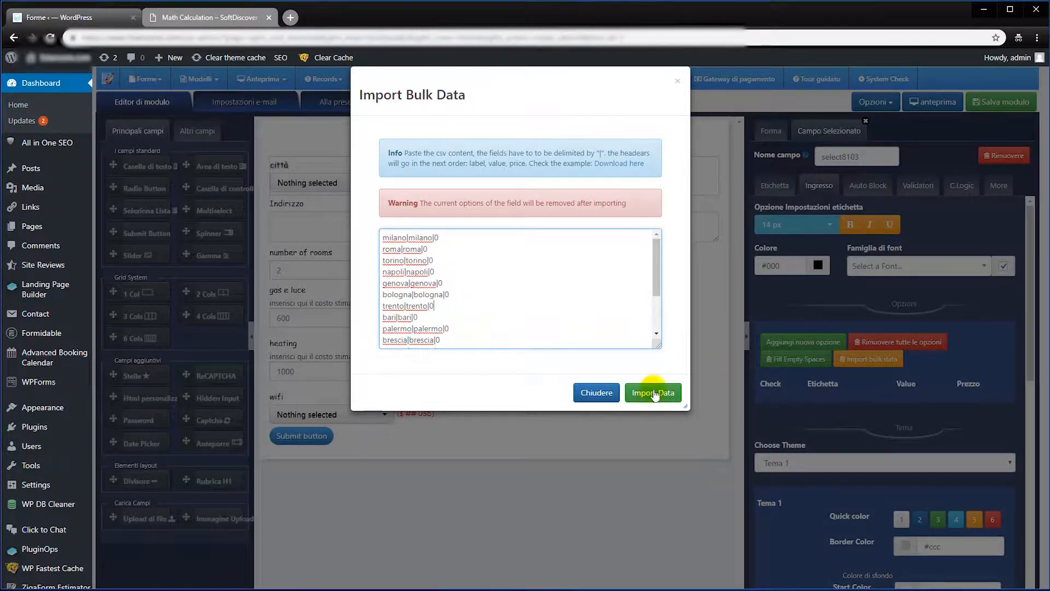
{"action": "left_click", "coordinate": [653, 393]}
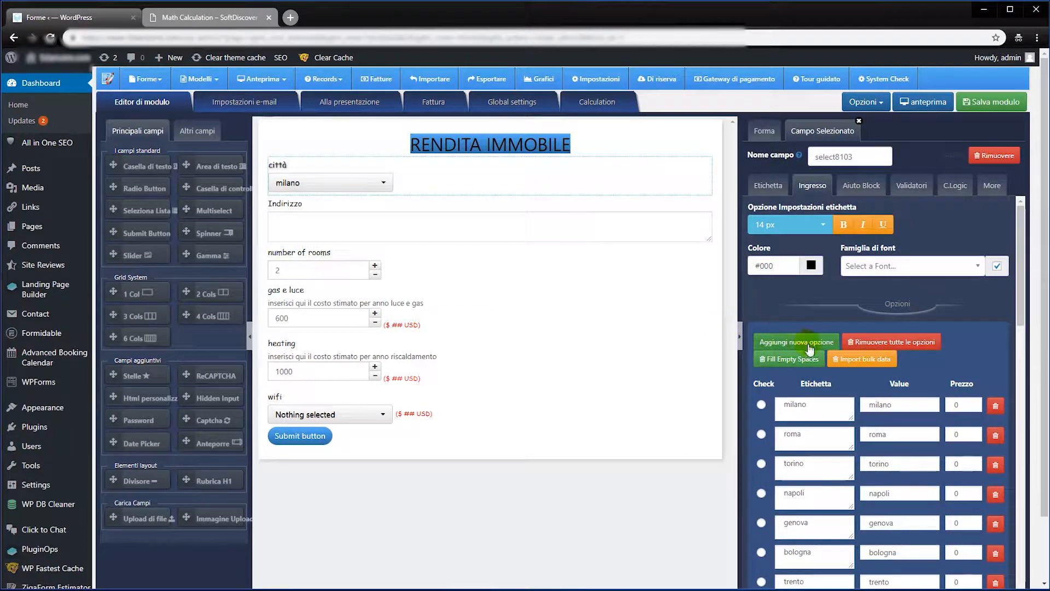
{"action": "scroll", "coordinate": [892, 384], "scroll_direction": "down", "scroll_amount": 5}
{"action": "scroll", "coordinate": [901, 386], "scroll_direction": "up", "scroll_amount": 5}
{"action": "scroll", "coordinate": [881, 391], "scroll_direction": "down", "scroll_amount": 10}
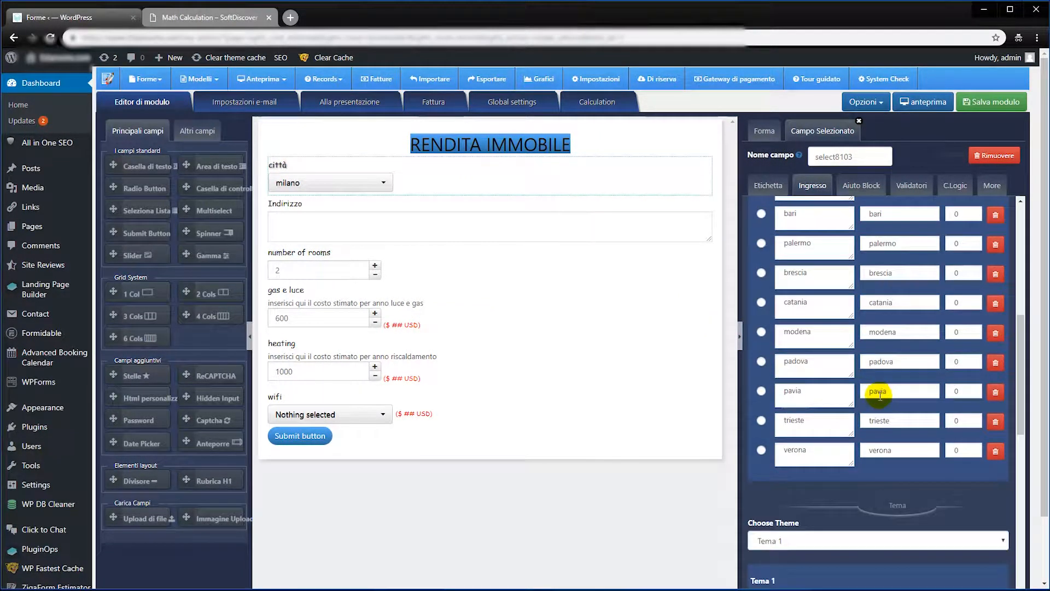
{"action": "scroll", "coordinate": [879, 393], "scroll_direction": "up", "scroll_amount": 8}
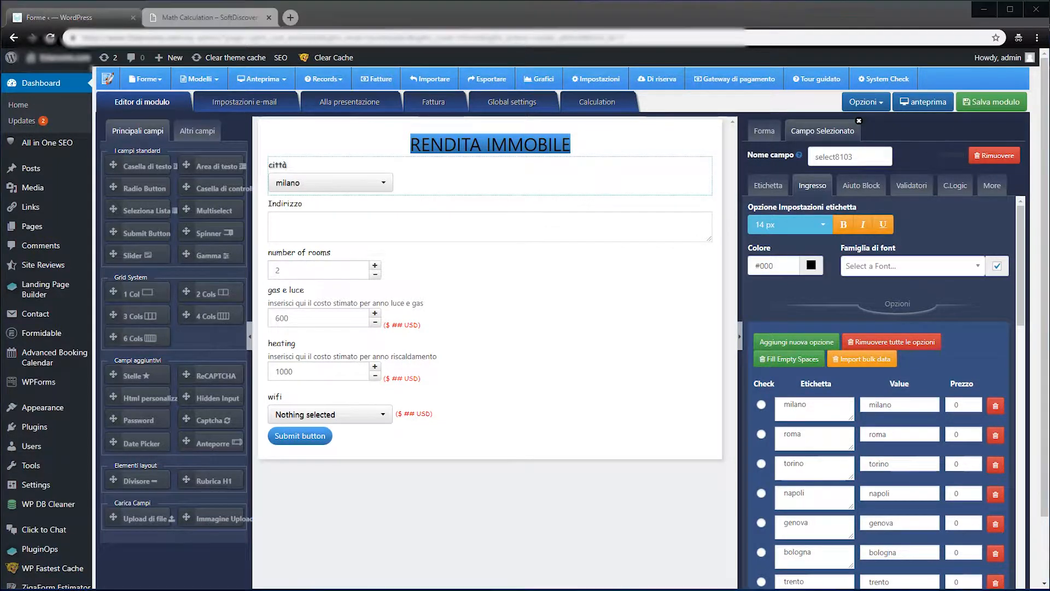
Switch to Excel and compare the rooms and cost columns of proiezioni aggiornate.xlsx with the form's gas e luce and heating fields.
{"action": "key", "text": "alt+Tab"}
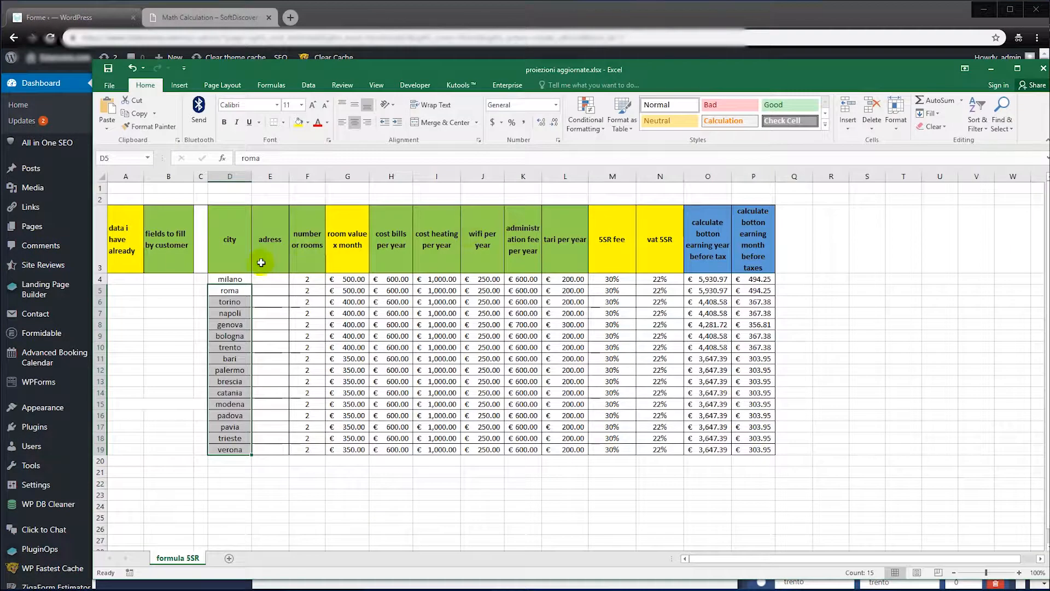
{"action": "left_click", "coordinate": [312, 277]}
{"action": "left_click", "coordinate": [306, 327]}
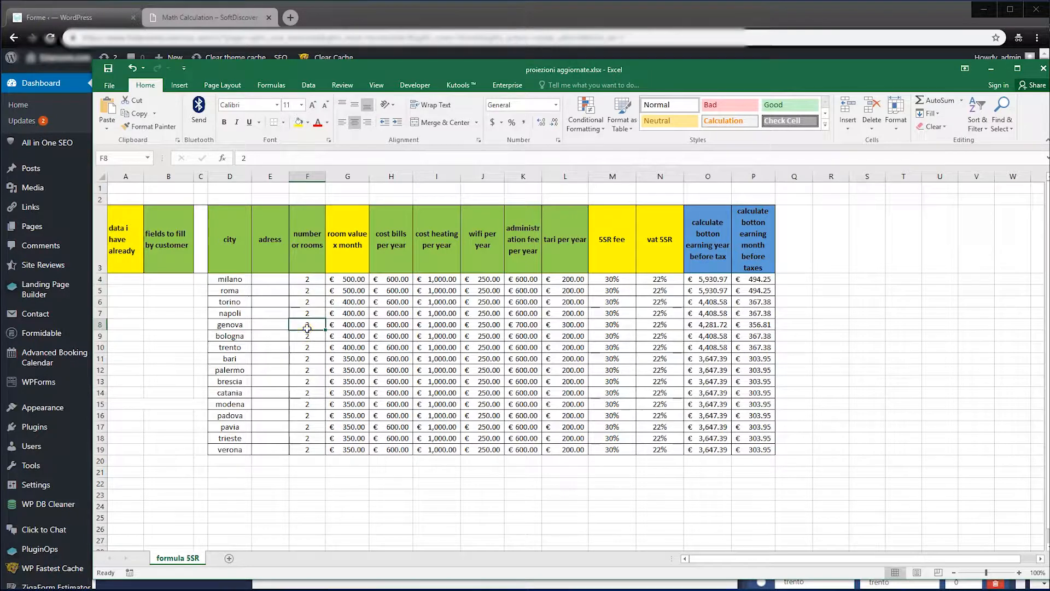
{"action": "left_click", "coordinate": [304, 298]}
{"action": "left_click", "coordinate": [307, 263]}
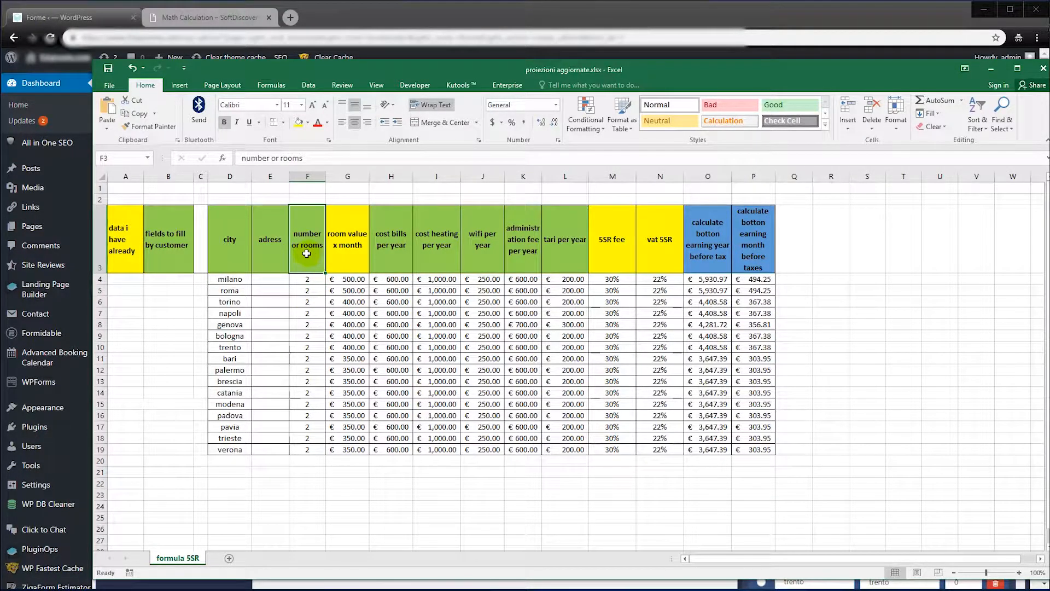
{"action": "left_click_drag", "start_coordinate": [416, 65], "coordinate": [731, 62]}
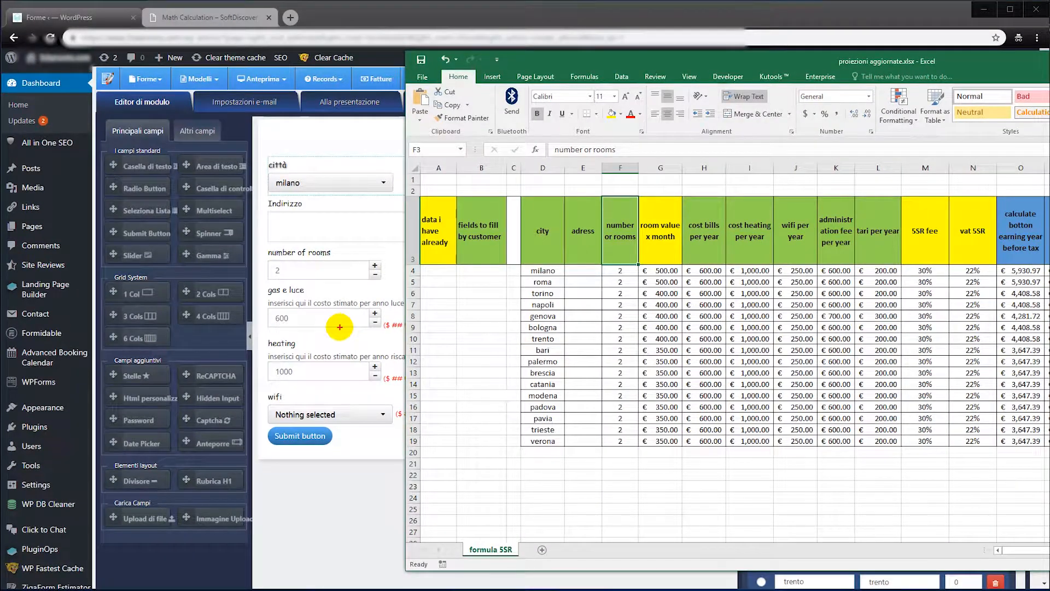
{"action": "mouse_move", "coordinate": [380, 304]}
{"action": "left_mouse_down"}
{"action": "mouse_move", "coordinate": [262, 307]}
{"action": "mouse_move", "coordinate": [368, 326]}
{"action": "mouse_move", "coordinate": [377, 301]}
{"action": "left_mouse_up"}
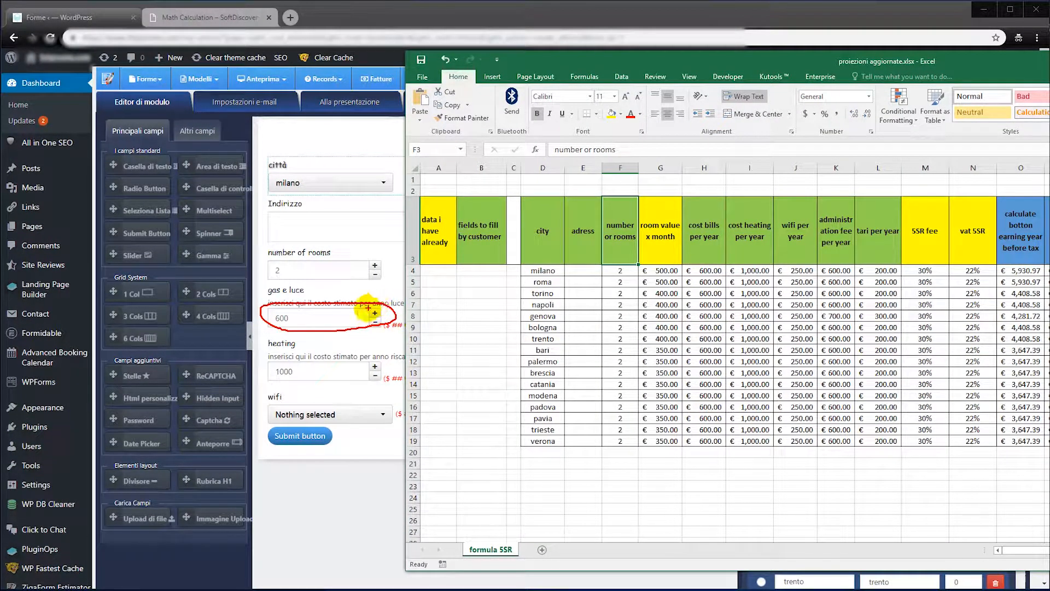
{"action": "key", "text": "Escape"}
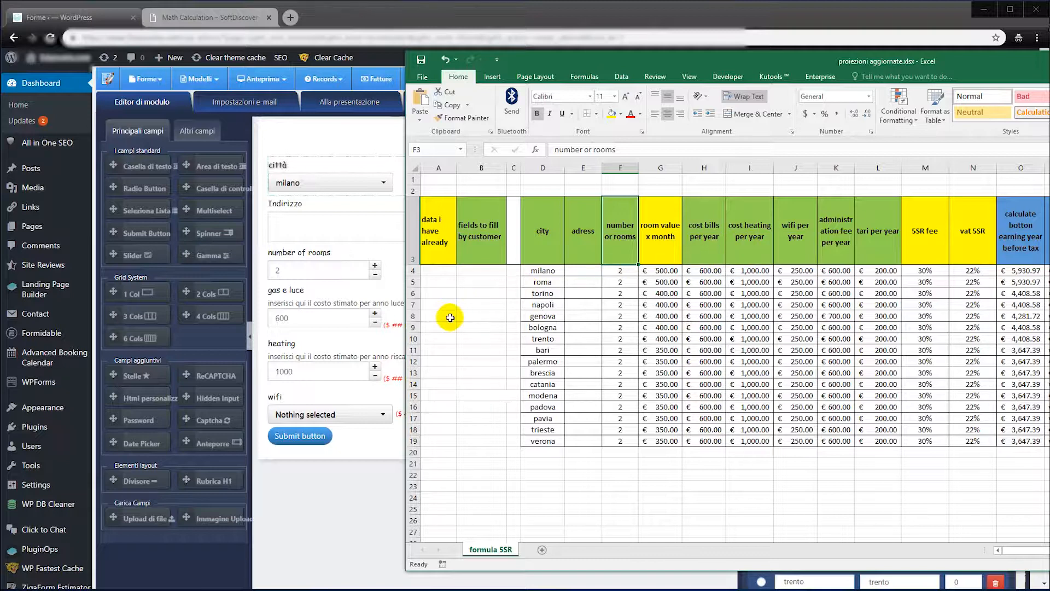
{"action": "mouse_move", "coordinate": [392, 350]}
{"action": "left_mouse_down"}
{"action": "mouse_move", "coordinate": [262, 377]}
{"action": "mouse_move", "coordinate": [377, 377]}
{"action": "mouse_move", "coordinate": [390, 351]}
{"action": "left_mouse_up"}
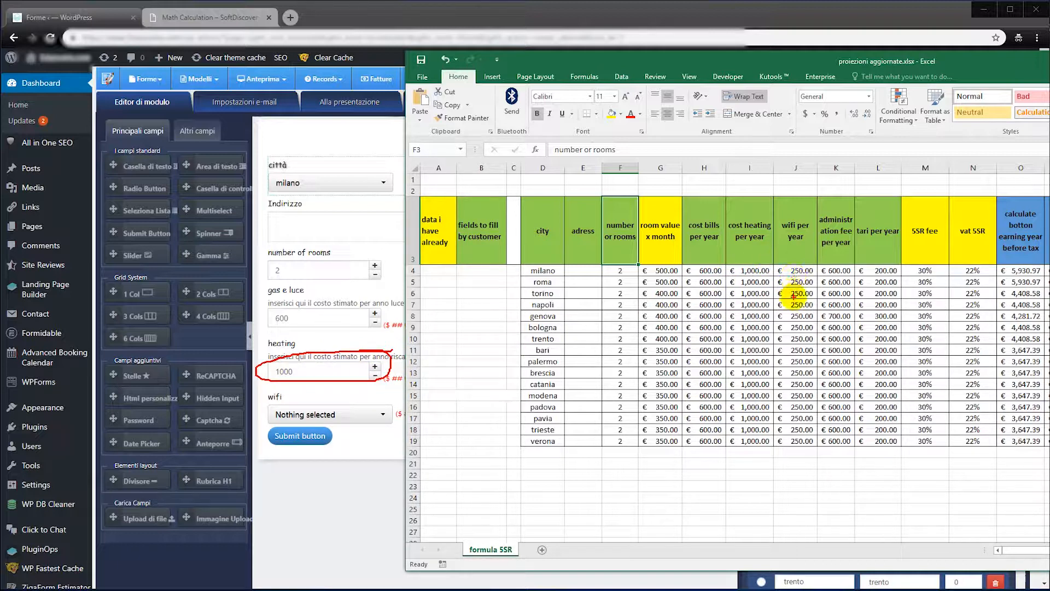
{"action": "key", "text": "Escape"}
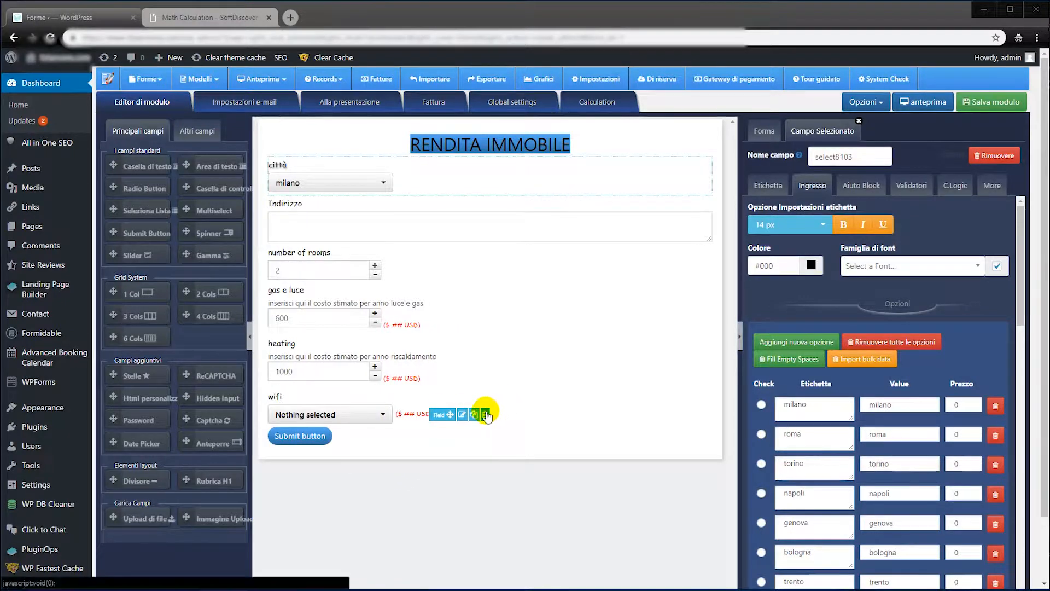
Delete the wifi dropdown from the form and add a Spinner field between heating and the submit button.
{"action": "left_click", "coordinate": [485, 414]}
{"action": "left_click", "coordinate": [670, 145]}
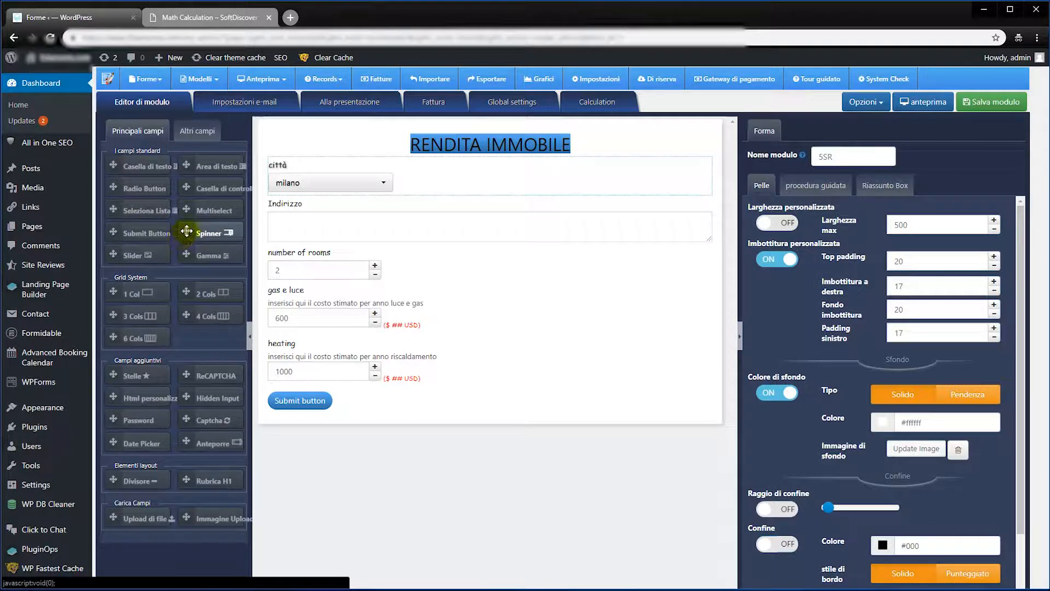
{"action": "left_click_drag", "start_coordinate": [187, 230], "coordinate": [337, 393]}
{"action": "left_click", "coordinate": [351, 387]}
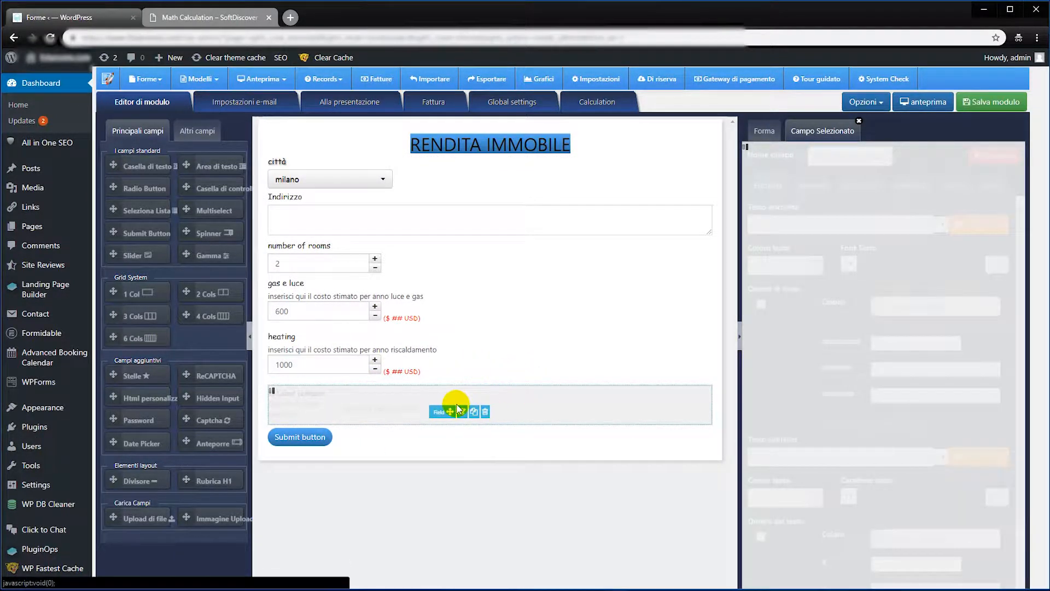
Label the new spinner wifi and set its field name to wifiperyear.
{"action": "triple_click", "coordinate": [797, 224]}
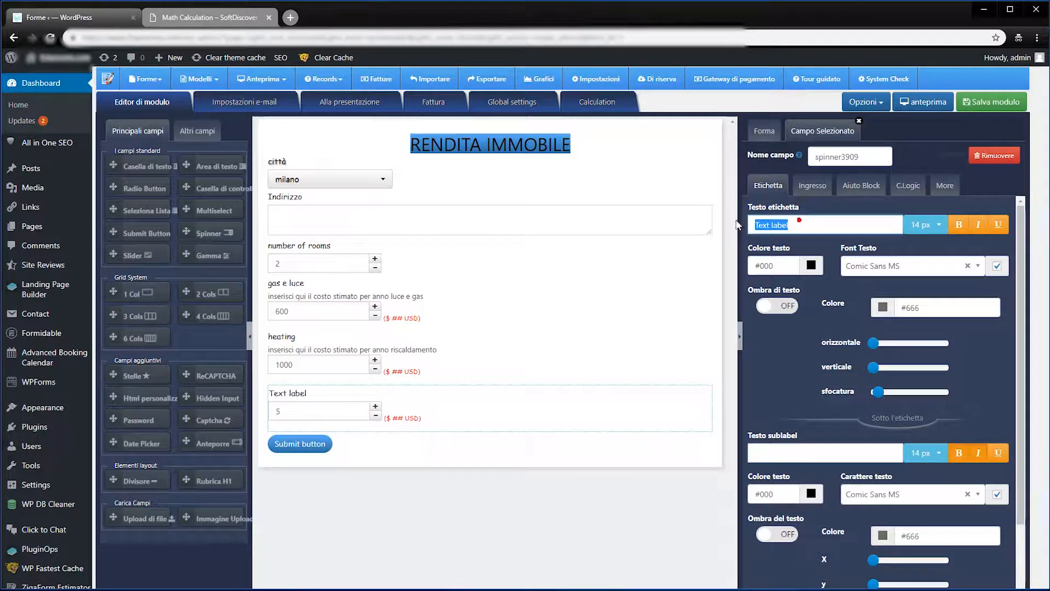
{"action": "type", "text": "wifi"}
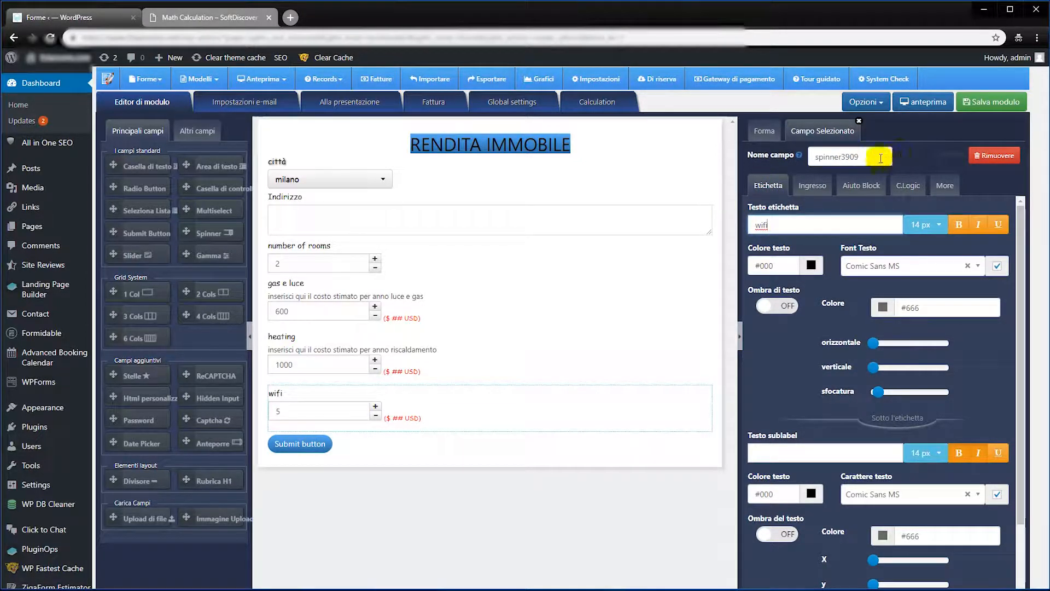
{"action": "left_click_drag", "start_coordinate": [881, 159], "coordinate": [811, 149]}
{"action": "type", "text": "wifiperyear"}
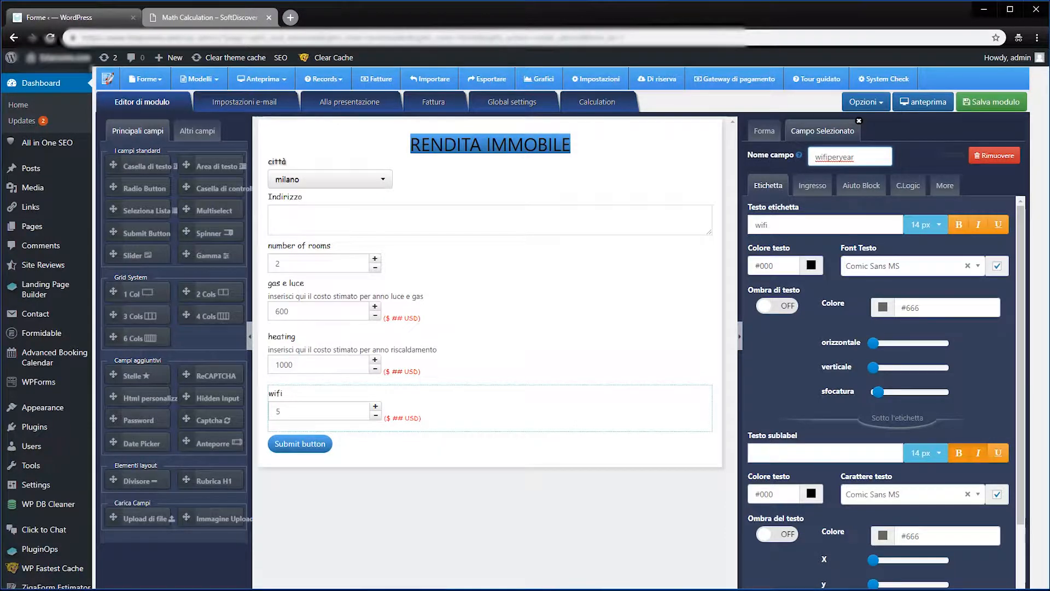
Check the next cost column in the Excel sheet, return to the form editor and add another Spinner field below wifi.
{"action": "left_click_drag", "start_coordinate": [0, 104], "coordinate": [624, 102]}
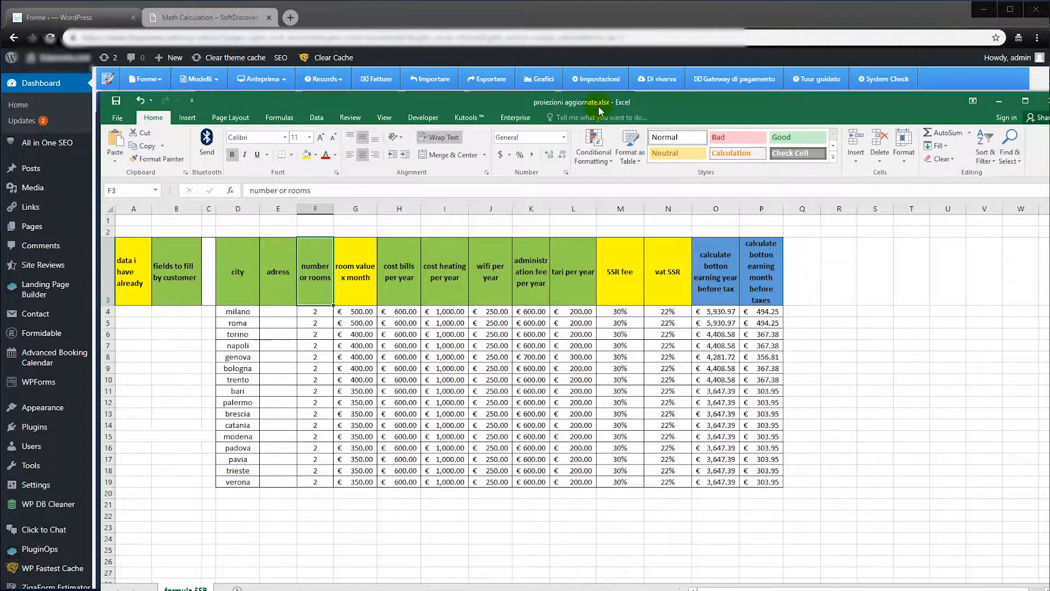
{"action": "key", "text": "alt+Tab"}
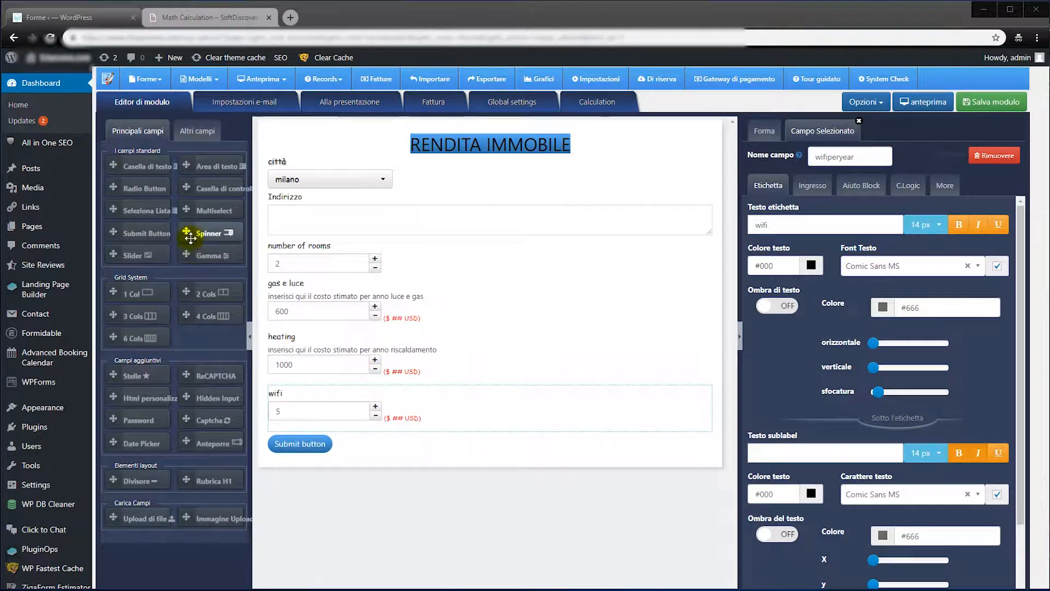
{"action": "left_click_drag", "start_coordinate": [189, 232], "coordinate": [274, 446]}
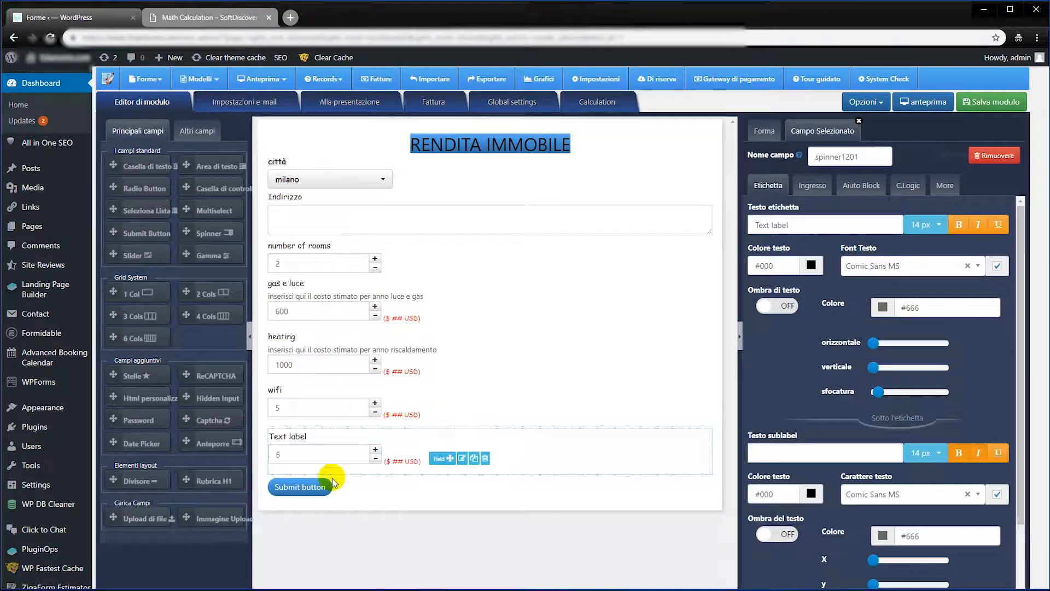
Label the spinner below wifi "administration fee per year" and set its field name to addfeeperyear.
{"action": "left_click_drag", "start_coordinate": [802, 229], "coordinate": [738, 223]}
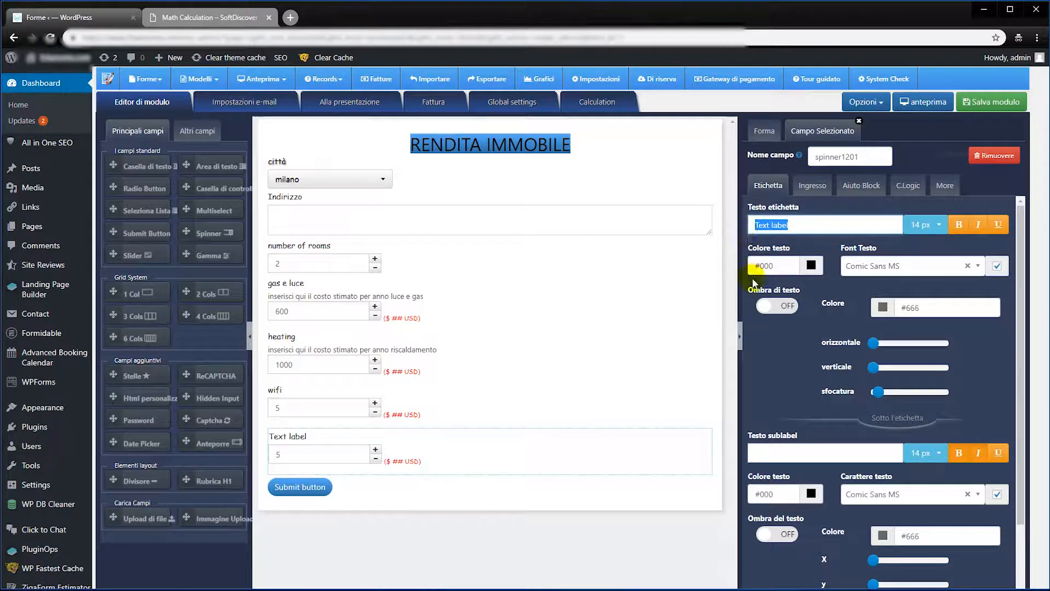
{"action": "left_click_drag", "start_coordinate": [864, 159], "coordinate": [793, 157]}
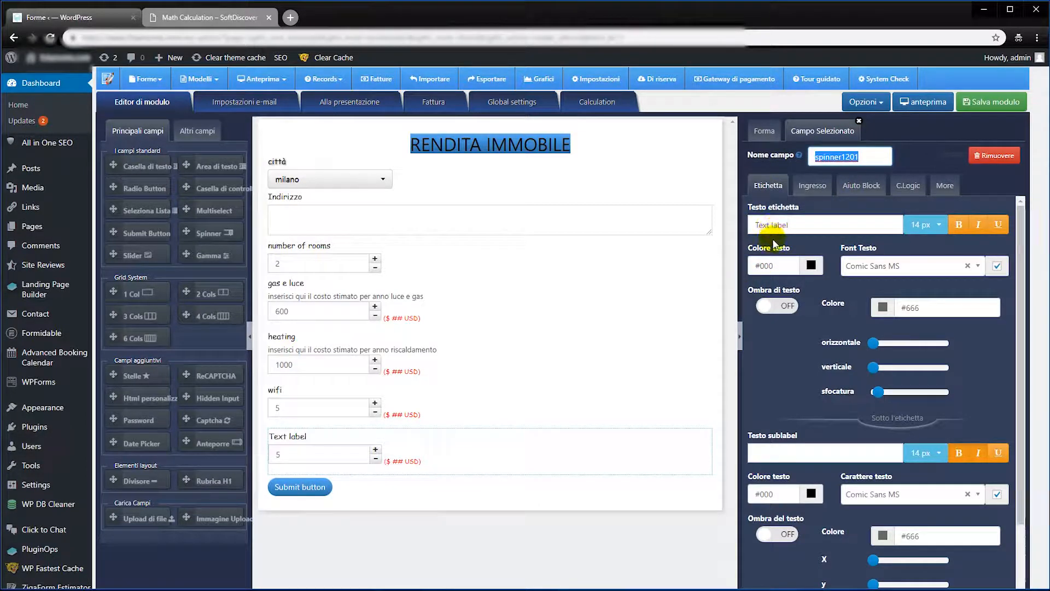
{"action": "left_click_drag", "start_coordinate": [792, 225], "coordinate": [729, 237]}
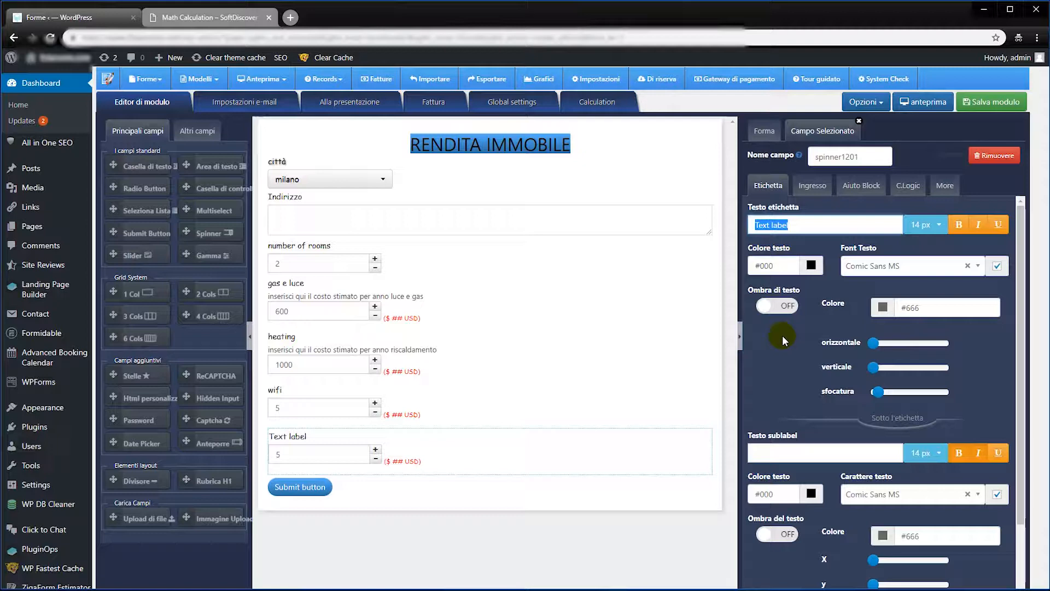
{"action": "key", "text": "Caps_Lock"}
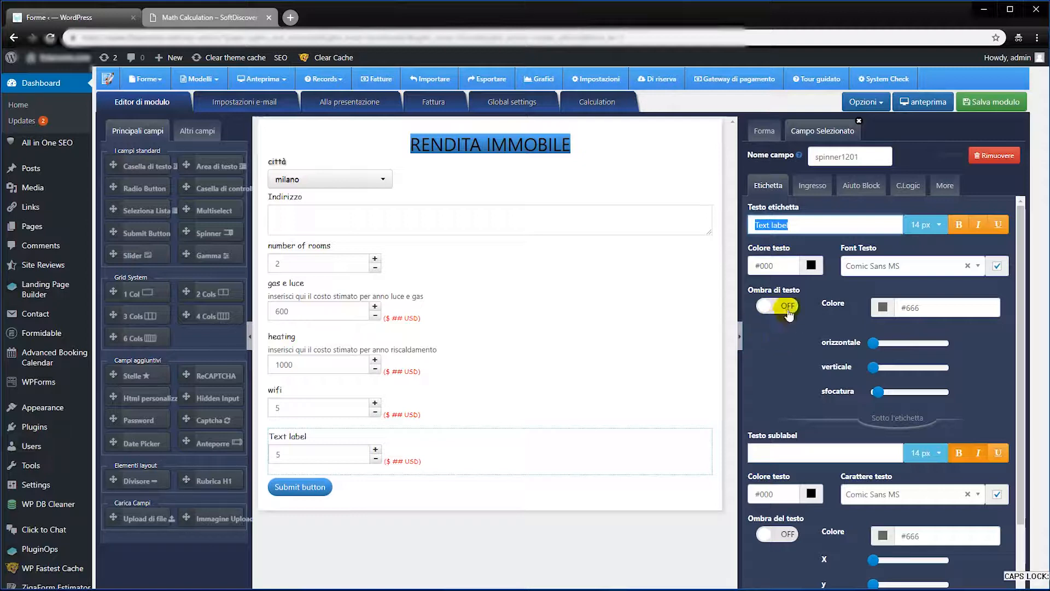
{"action": "left_click", "coordinate": [808, 227]}
{"action": "left_click_drag", "start_coordinate": [808, 228], "coordinate": [753, 224]}
{"action": "type", "text": "administration fee per year"}
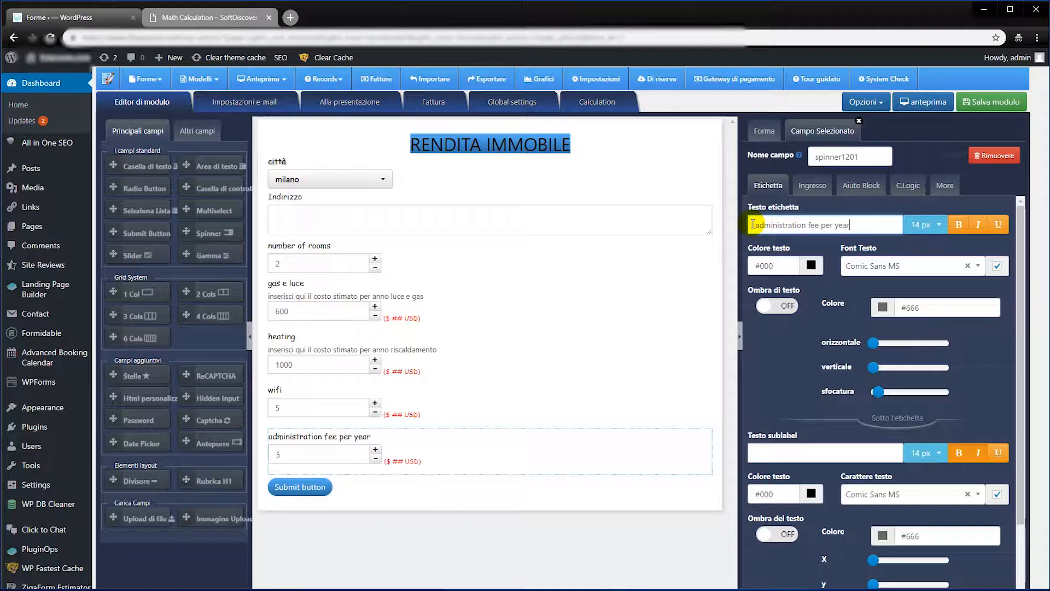
{"action": "double_click", "coordinate": [825, 156]}
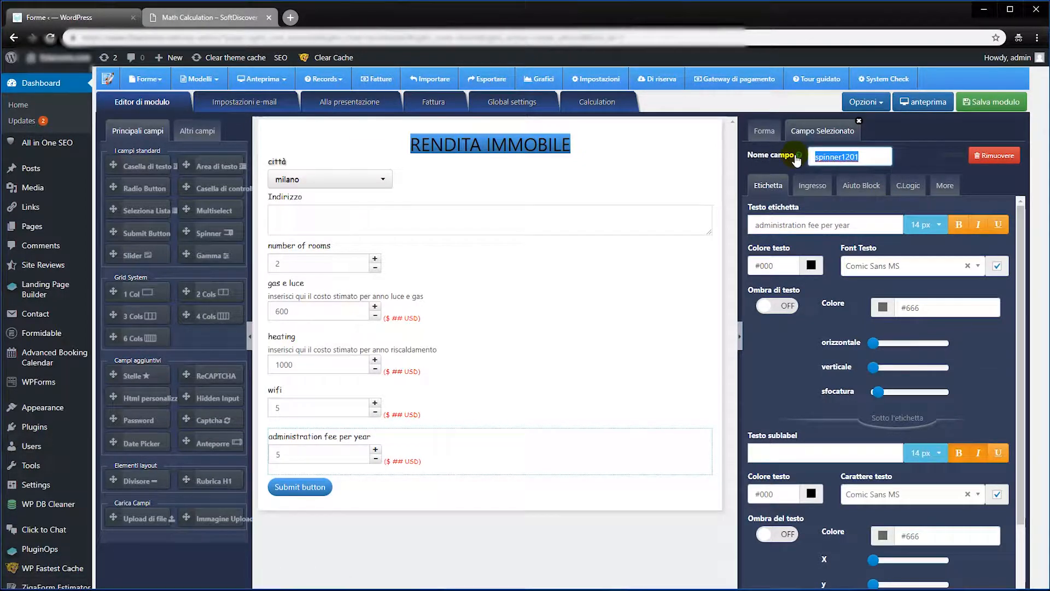
{"action": "type", "text": "addfeeperyear"}
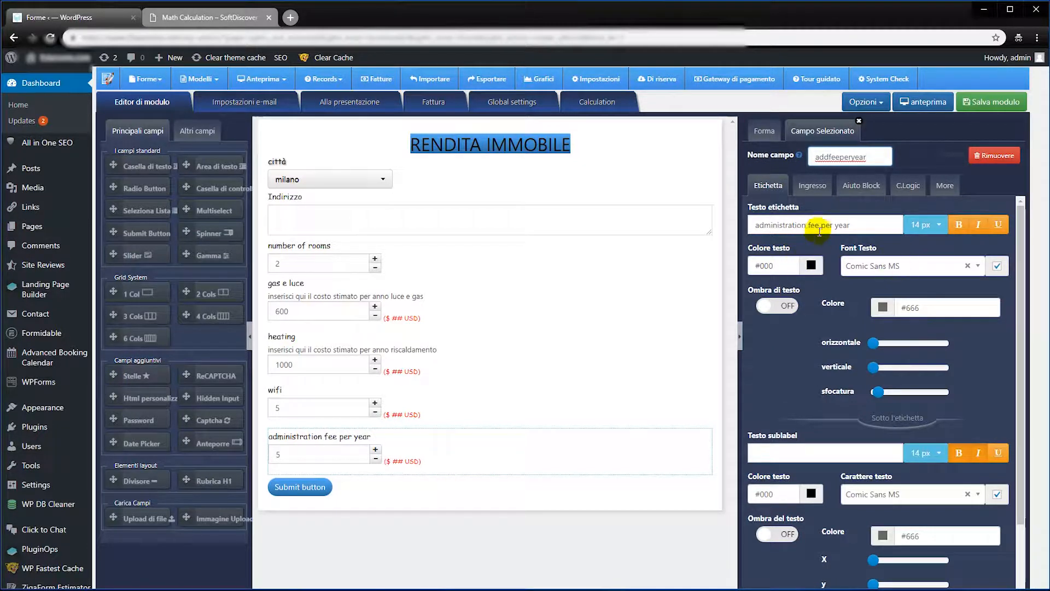
Set the administration fee spinner's default value to 500 and its maximum to 10000.
{"action": "left_click", "coordinate": [805, 186]}
{"action": "double_click", "coordinate": [756, 276]}
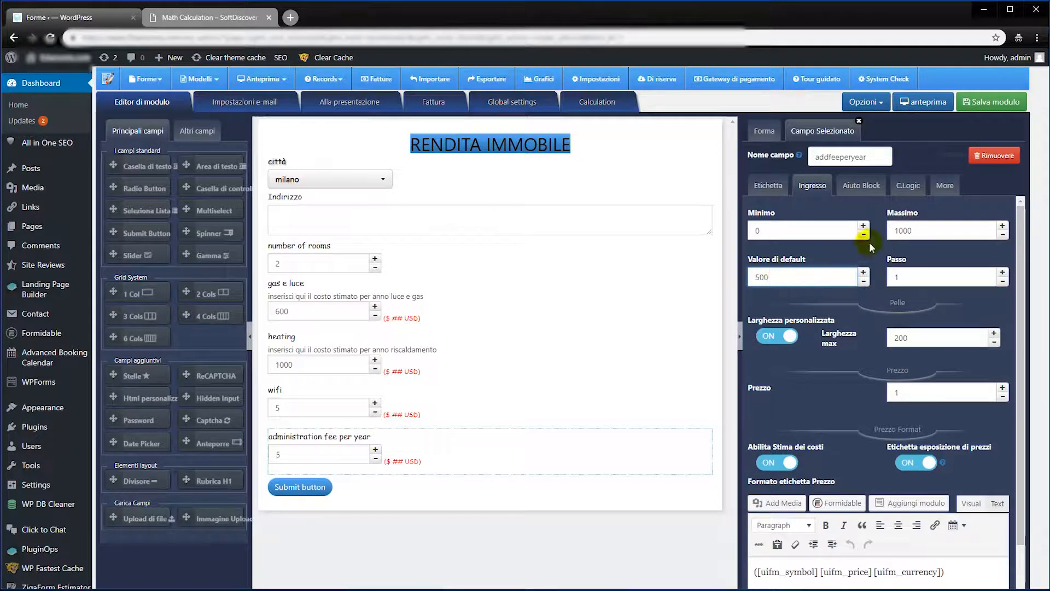
{"action": "left_click", "coordinate": [901, 231]}
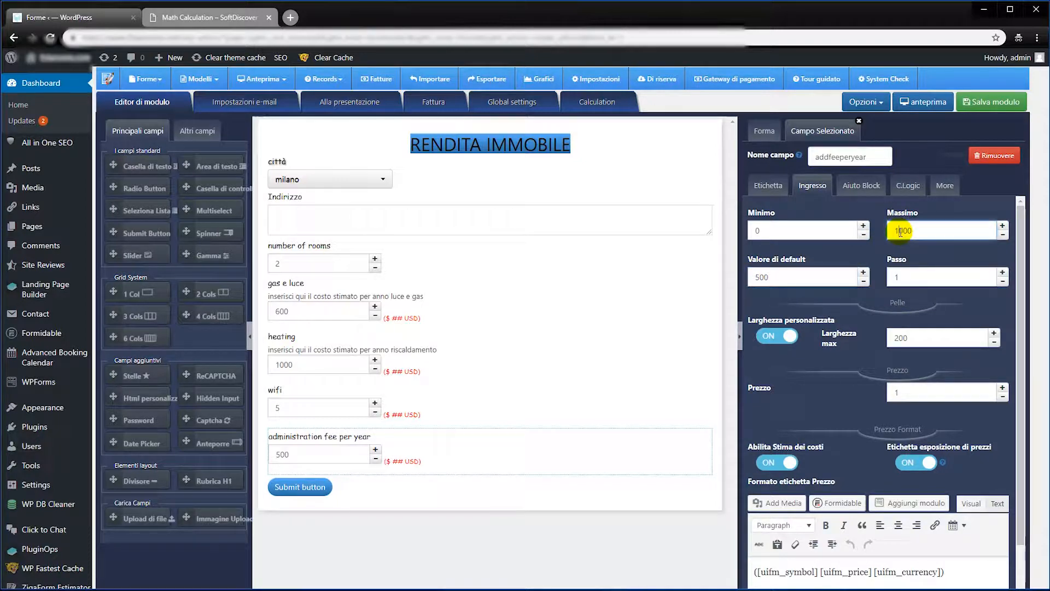
{"action": "type", "text": "0"}
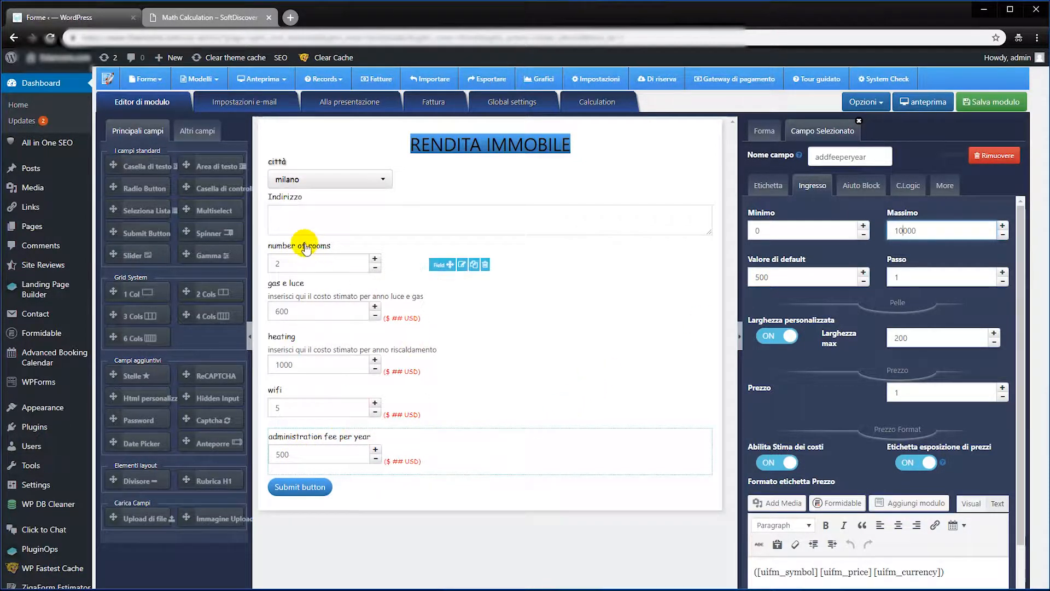
Add a Spinner field below the administration fee, named tariperyear and labelled "tari per year".
{"action": "left_click_drag", "start_coordinate": [188, 230], "coordinate": [295, 476]}
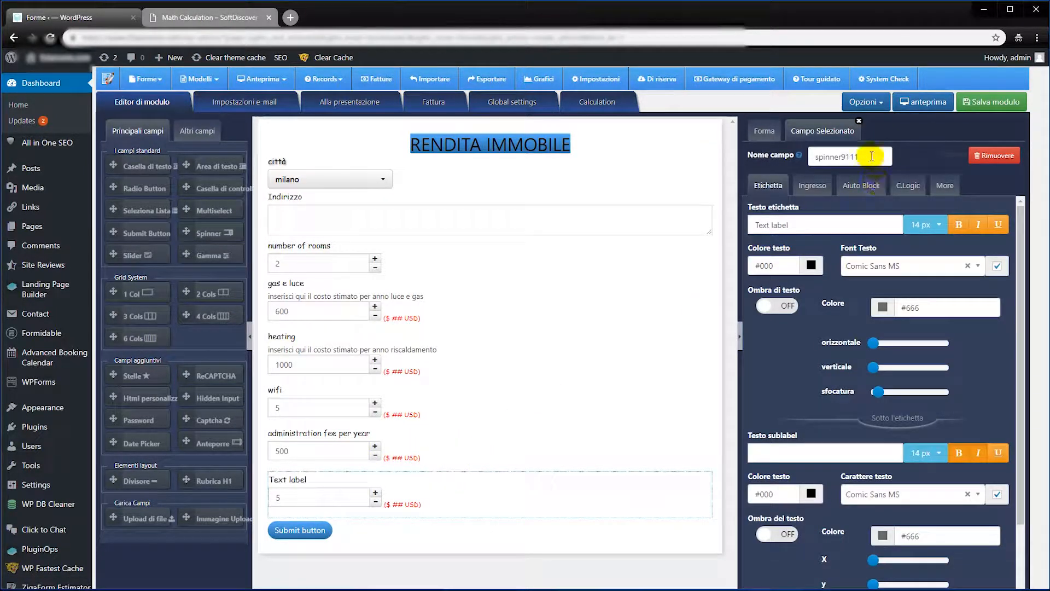
{"action": "double_click", "coordinate": [872, 156]}
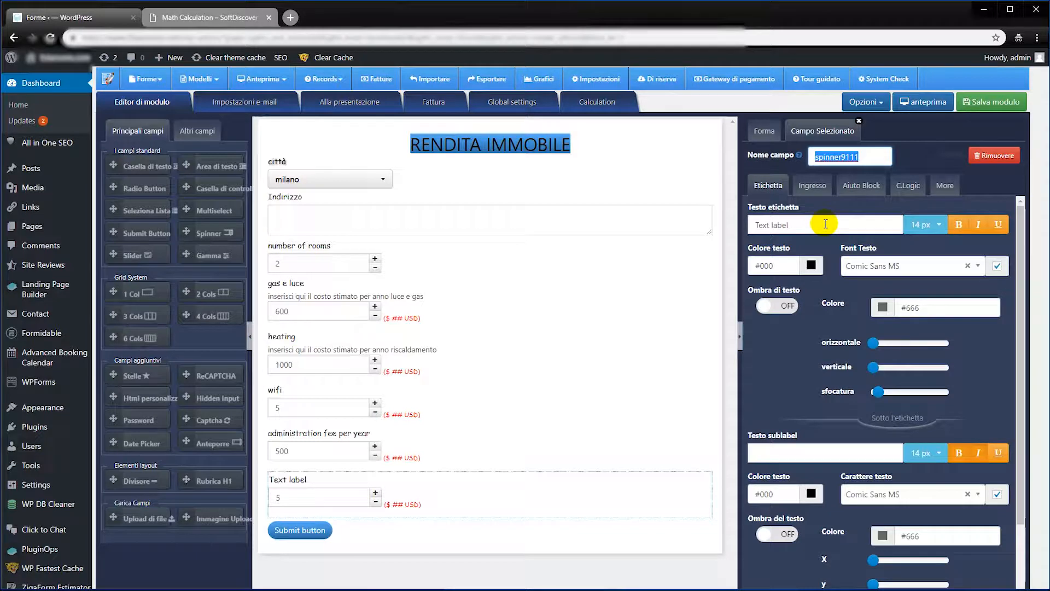
{"action": "type", "text": "tariperyear"}
{"action": "left_click_drag", "start_coordinate": [835, 225], "coordinate": [751, 222]}
{"action": "type", "text": "ta"}
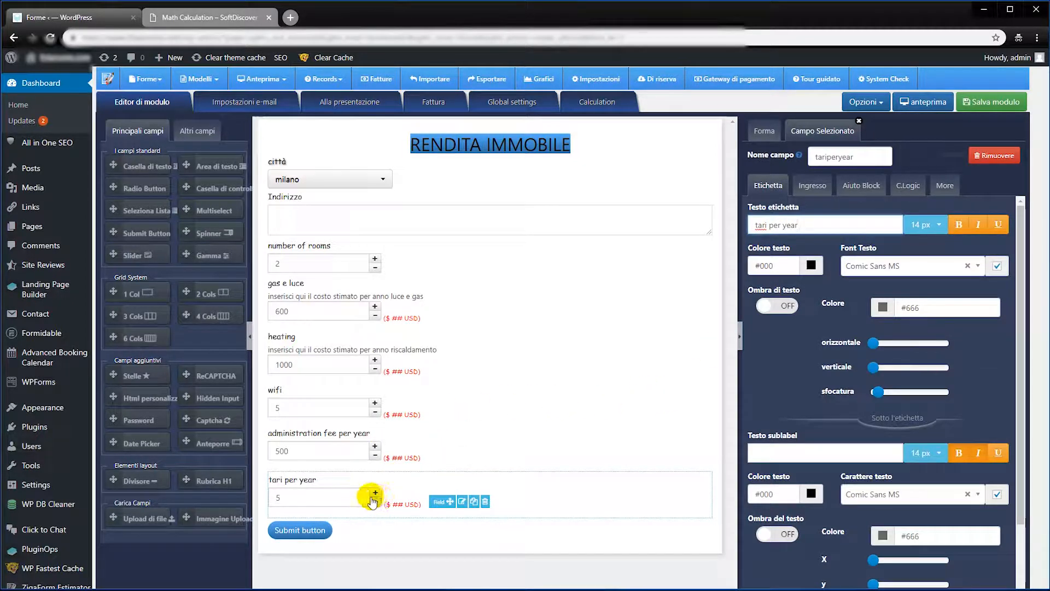
Set the tari per year spinner's default value to 200 and its maximum to 10000.
{"action": "left_click", "coordinate": [811, 185]}
{"action": "double_click", "coordinate": [758, 277]}
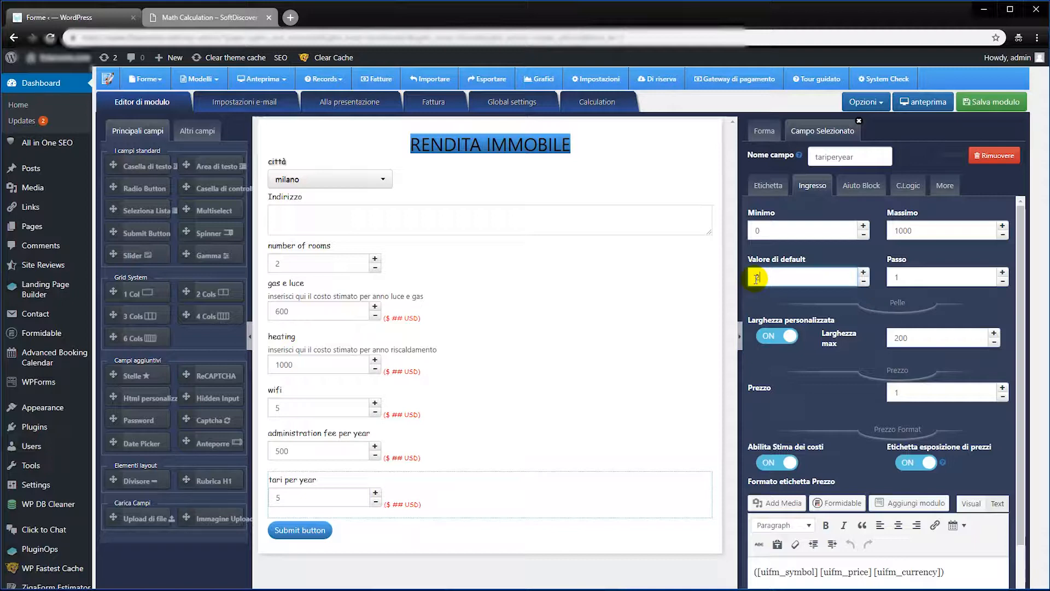
{"action": "left_click", "coordinate": [900, 230]}
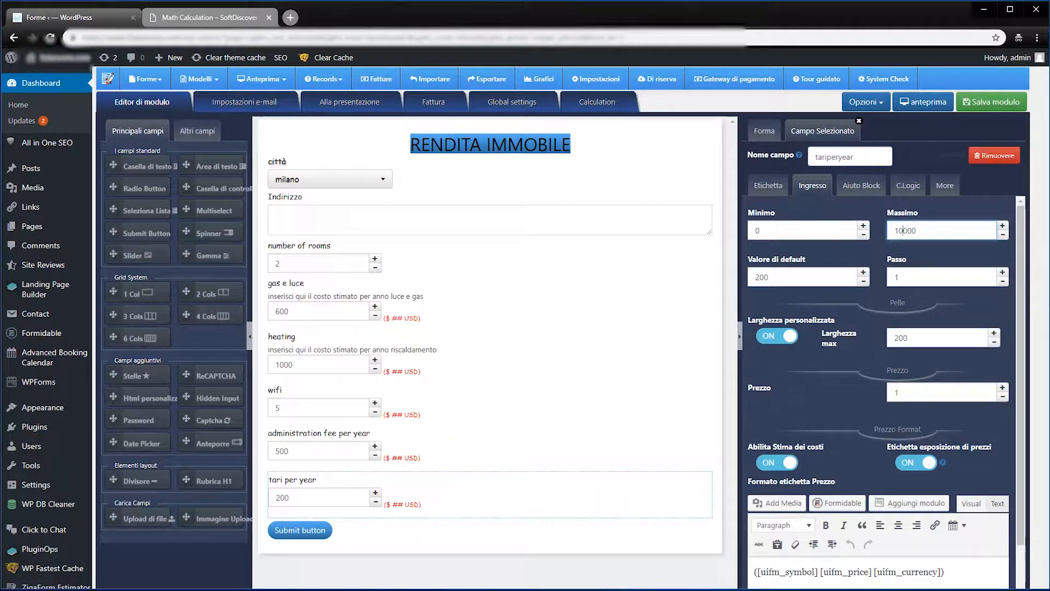
Compare the city, rooms and yearly cost columns in the Excel sheet with the matching form fields, and return to the form editor.
{"action": "left_click_drag", "start_coordinate": [0, 97], "coordinate": [1044, 109]}
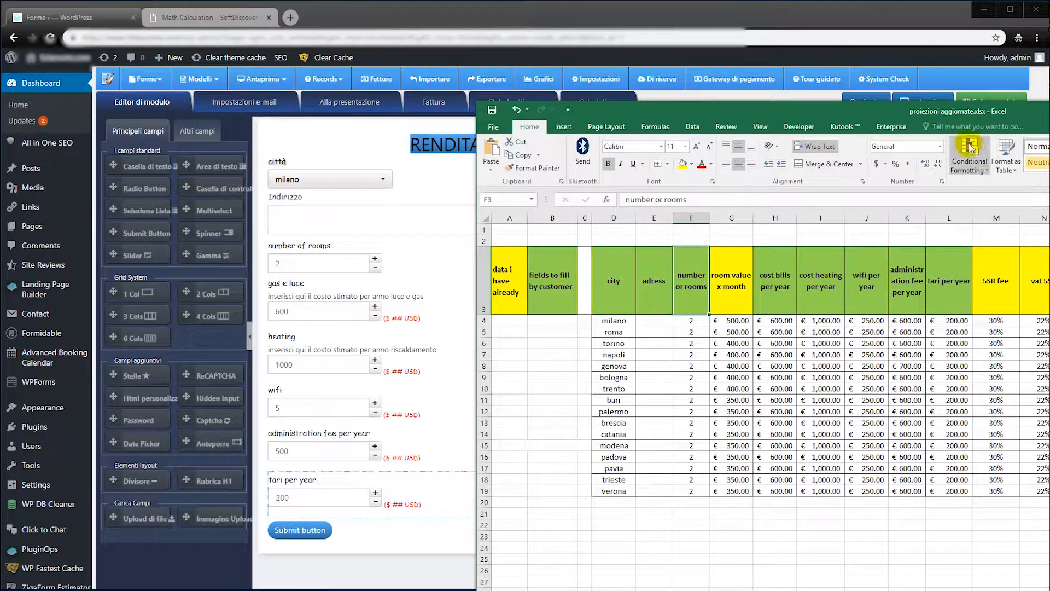
{"action": "left_click_drag", "start_coordinate": [936, 101], "coordinate": [804, 101]}
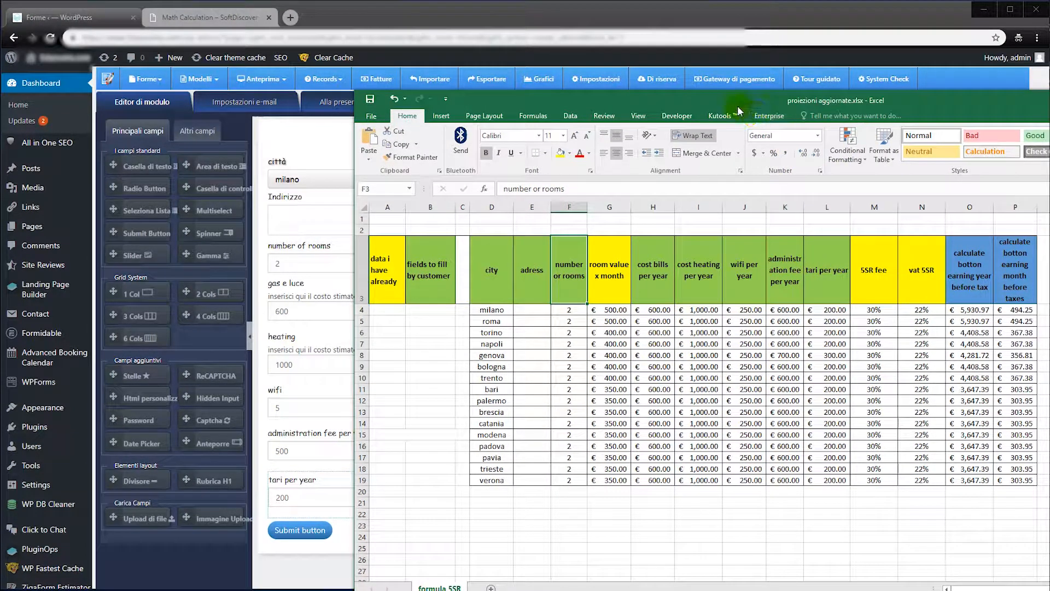
{"action": "left_click_drag", "start_coordinate": [714, 97], "coordinate": [781, 93]}
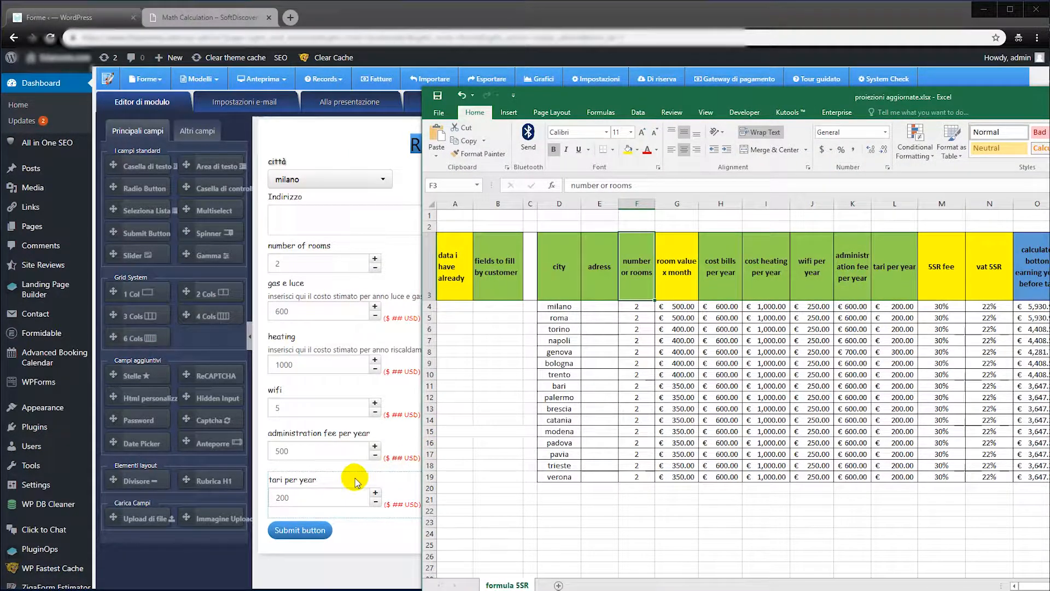
{"action": "mouse_move", "coordinate": [381, 475]}
{"action": "left_mouse_down"}
{"action": "mouse_move", "coordinate": [331, 480]}
{"action": "mouse_move", "coordinate": [295, 516]}
{"action": "mouse_move", "coordinate": [364, 472]}
{"action": "left_mouse_up"}
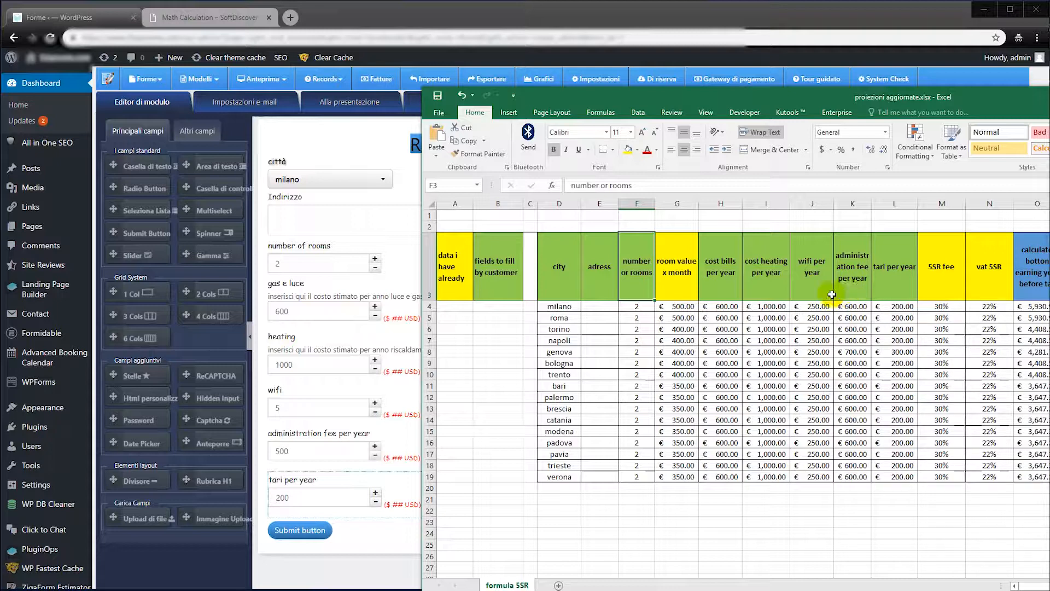
{"action": "mouse_move", "coordinate": [385, 427]}
{"action": "left_mouse_down"}
{"action": "mouse_move", "coordinate": [262, 463]}
{"action": "mouse_move", "coordinate": [376, 444]}
{"action": "left_mouse_up"}
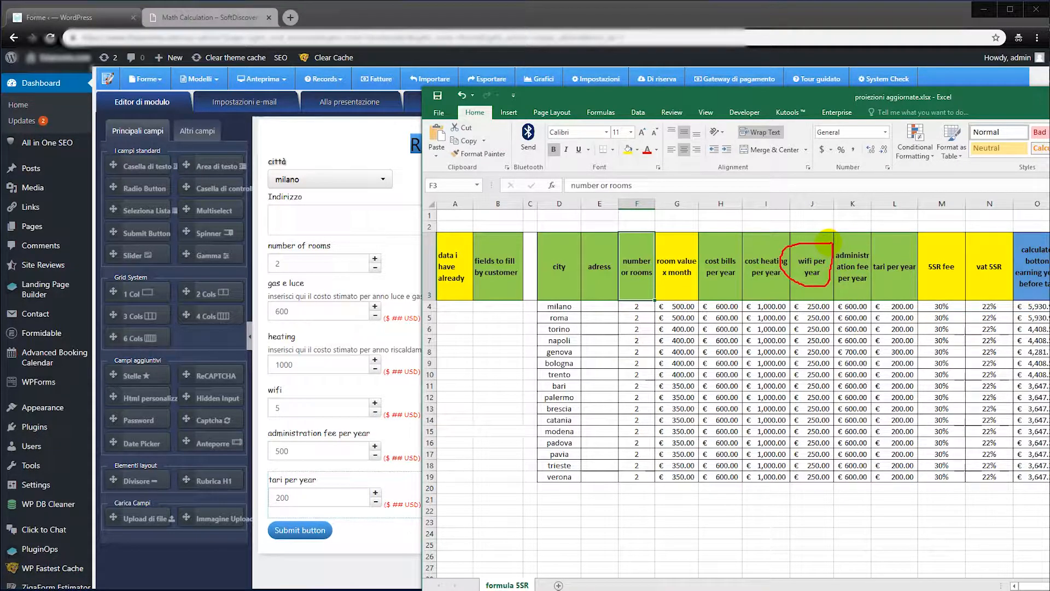
{"action": "mouse_move", "coordinate": [397, 385]}
{"action": "left_mouse_down"}
{"action": "mouse_move", "coordinate": [273, 391]}
{"action": "mouse_move", "coordinate": [367, 424]}
{"action": "left_mouse_up"}
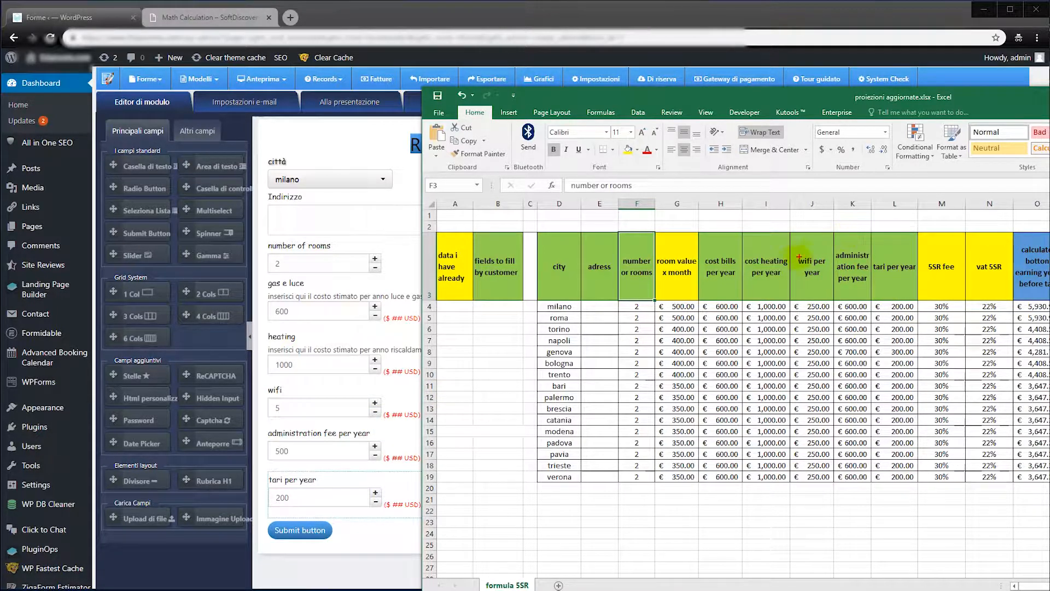
{"action": "left_click_drag", "start_coordinate": [786, 250], "coordinate": [796, 254]}
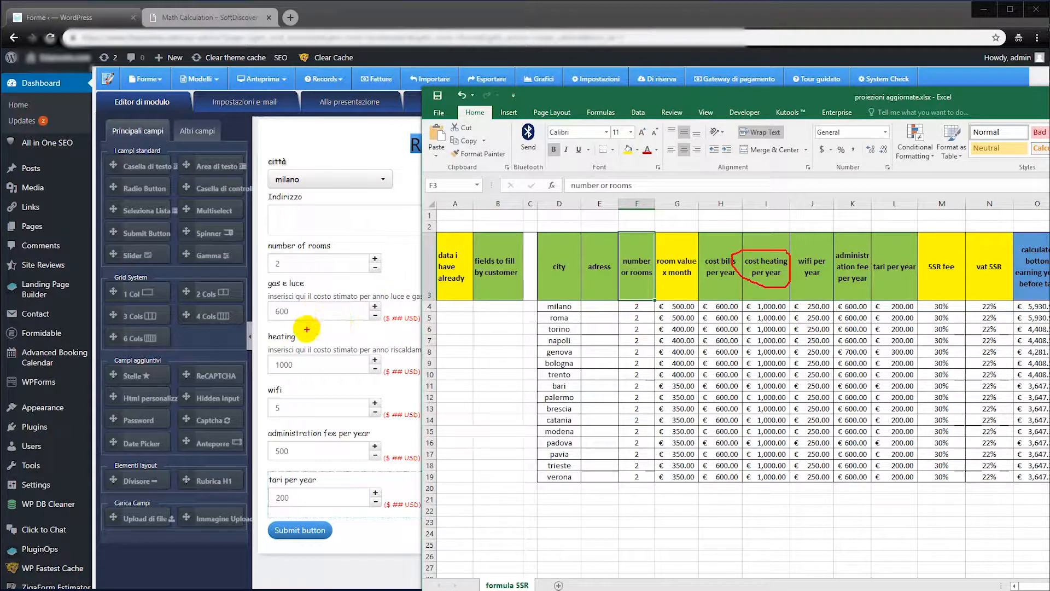
{"action": "mouse_move", "coordinate": [382, 332]}
{"action": "left_mouse_down"}
{"action": "mouse_move", "coordinate": [282, 336]}
{"action": "mouse_move", "coordinate": [329, 386]}
{"action": "mouse_move", "coordinate": [372, 335]}
{"action": "left_mouse_up"}
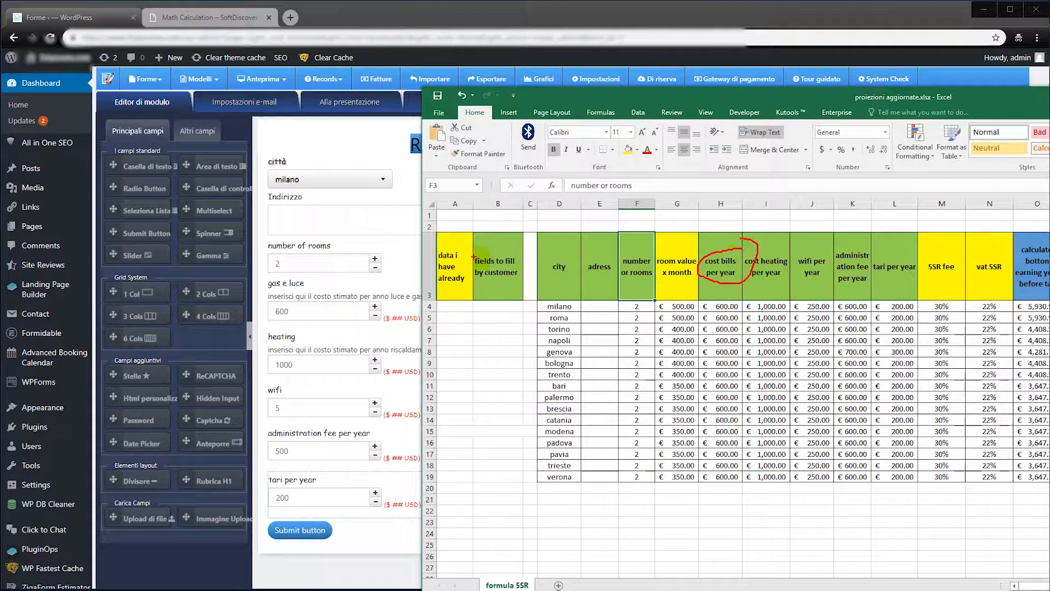
{"action": "mouse_move", "coordinate": [366, 279]}
{"action": "left_mouse_down"}
{"action": "mouse_move", "coordinate": [272, 321]}
{"action": "mouse_move", "coordinate": [376, 309]}
{"action": "mouse_move", "coordinate": [342, 280]}
{"action": "left_mouse_up"}
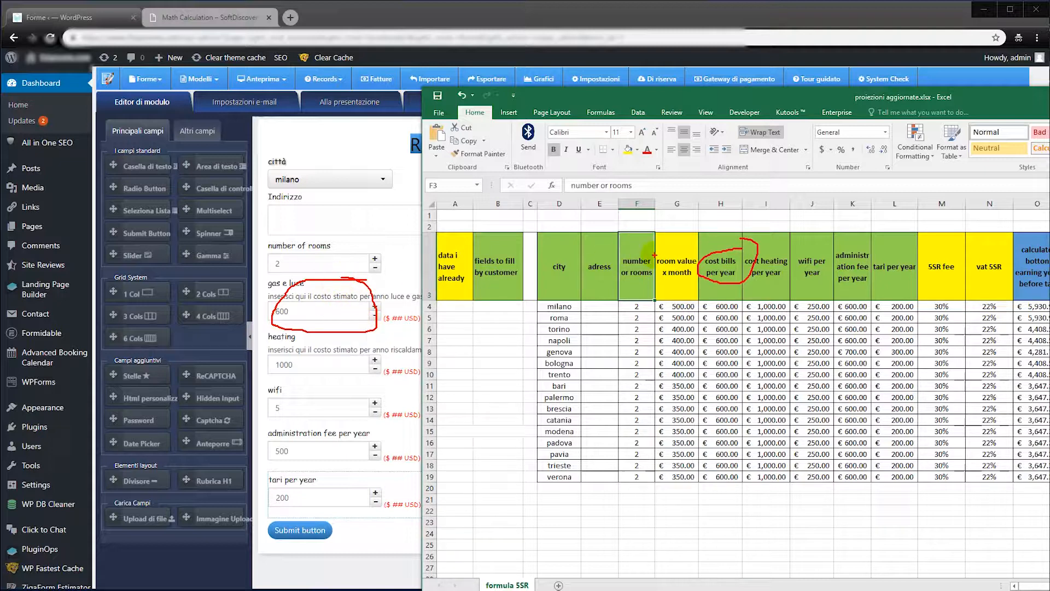
{"action": "left_click_drag", "start_coordinate": [635, 284], "coordinate": [652, 249]}
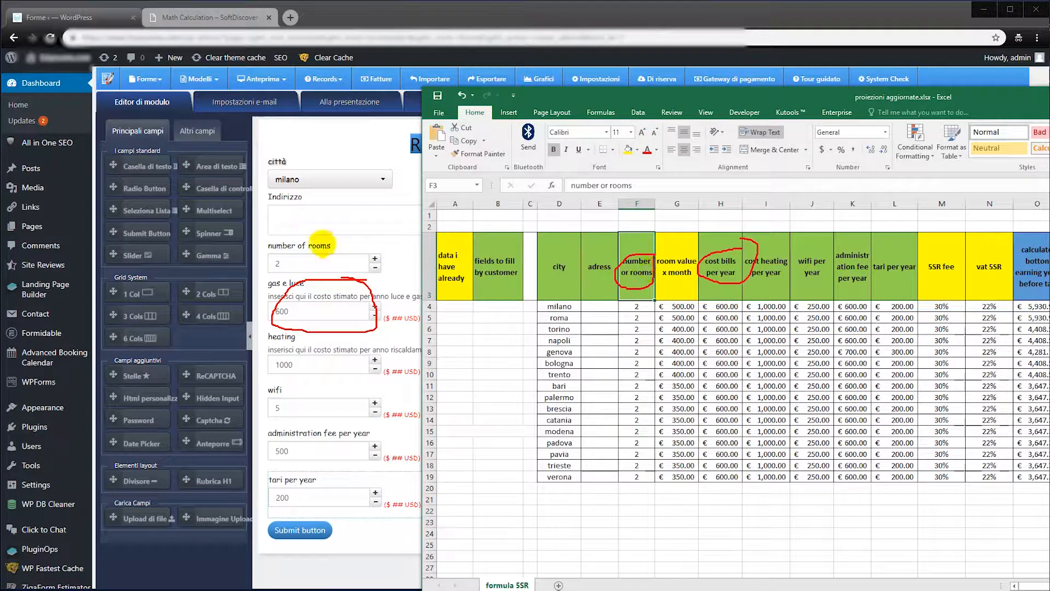
{"action": "mouse_move", "coordinate": [370, 246]}
{"action": "left_mouse_down"}
{"action": "mouse_move", "coordinate": [269, 257]}
{"action": "mouse_move", "coordinate": [372, 259]}
{"action": "mouse_move", "coordinate": [350, 239]}
{"action": "left_mouse_up"}
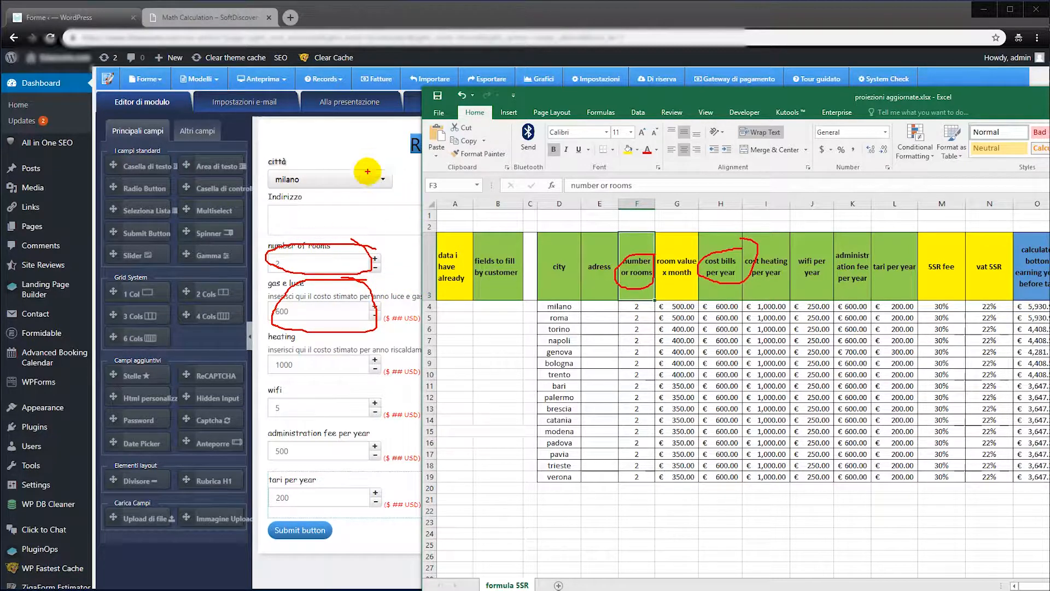
{"action": "mouse_move", "coordinate": [381, 164]}
{"action": "left_mouse_down"}
{"action": "mouse_move", "coordinate": [266, 189]}
{"action": "mouse_move", "coordinate": [364, 167]}
{"action": "left_mouse_up"}
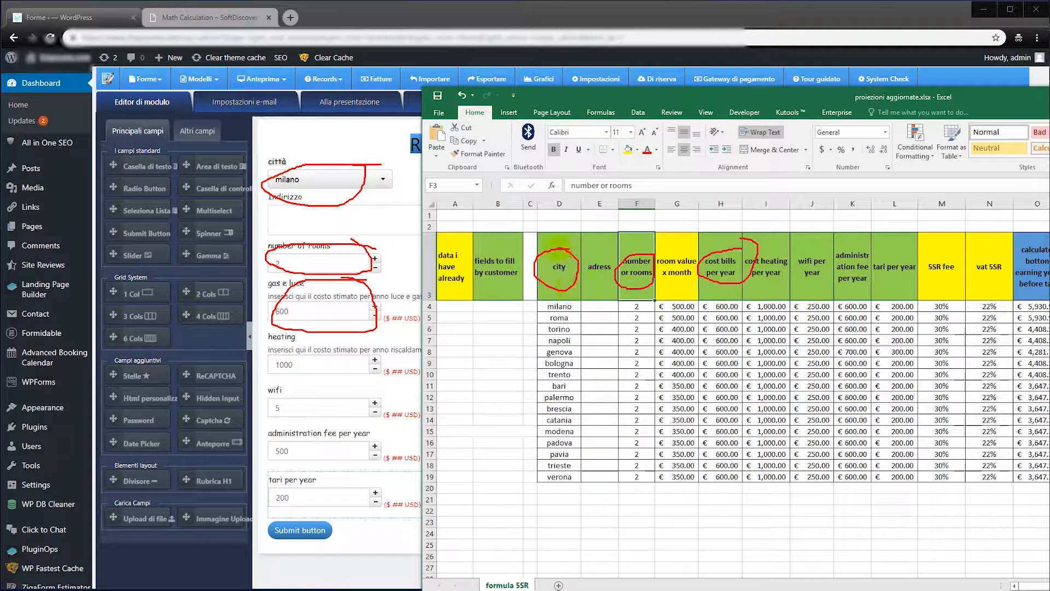
{"action": "key", "text": "Escape"}
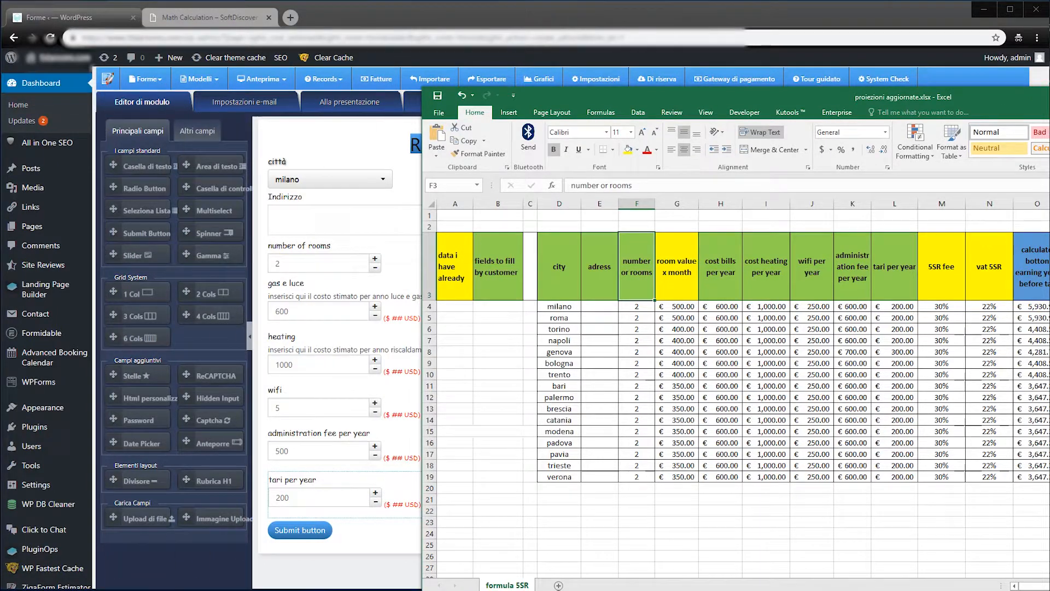
{"action": "left_click", "coordinate": [1047, 96]}
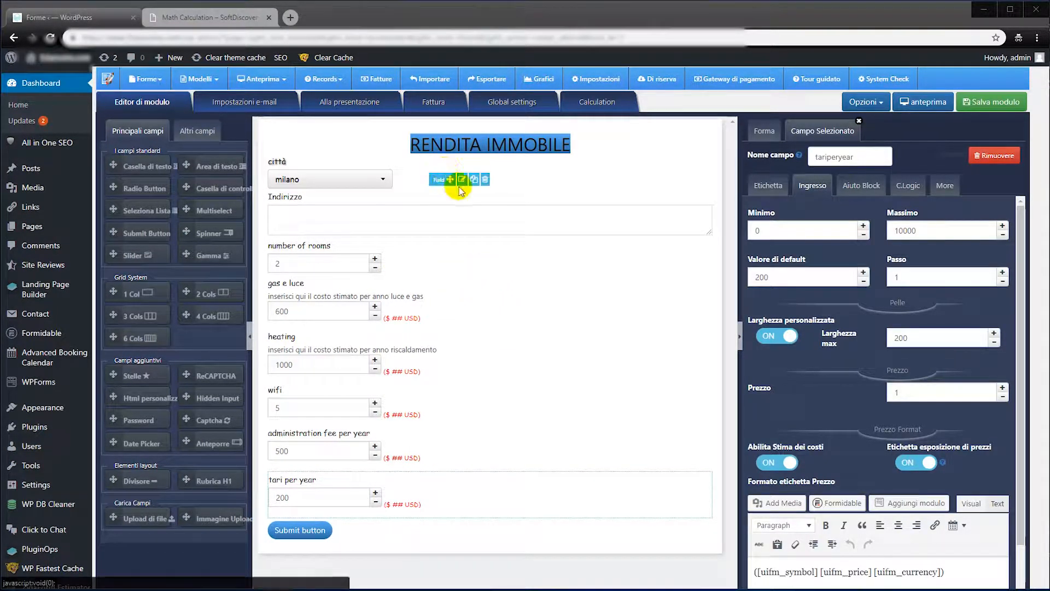
Set the field name of the città dropdown to city and of the number of rooms spinner to numrooms.
{"action": "left_click", "coordinate": [462, 182]}
{"action": "left_click", "coordinate": [462, 189]}
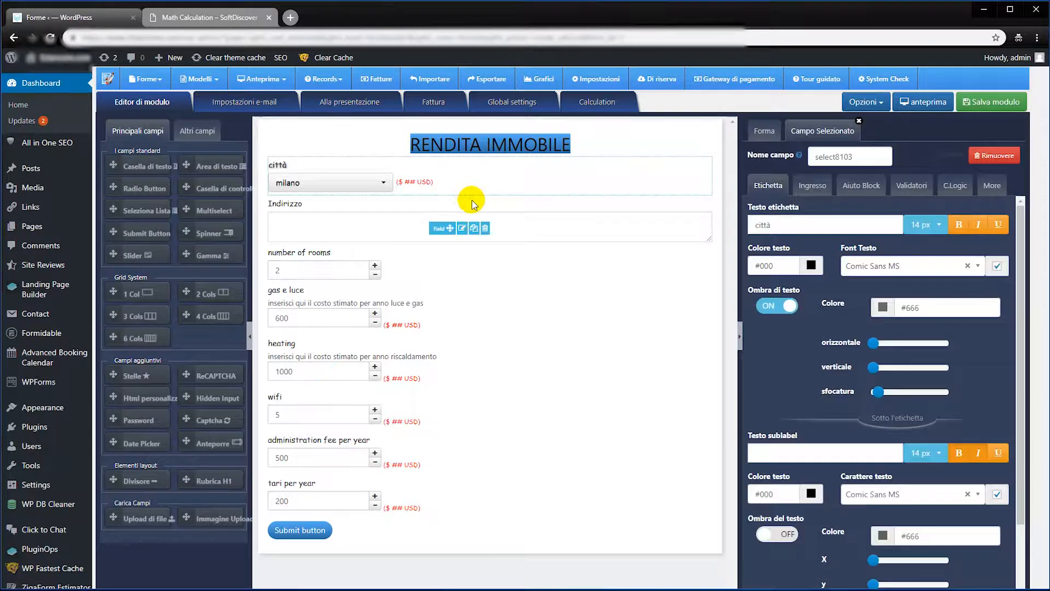
{"action": "double_click", "coordinate": [842, 157]}
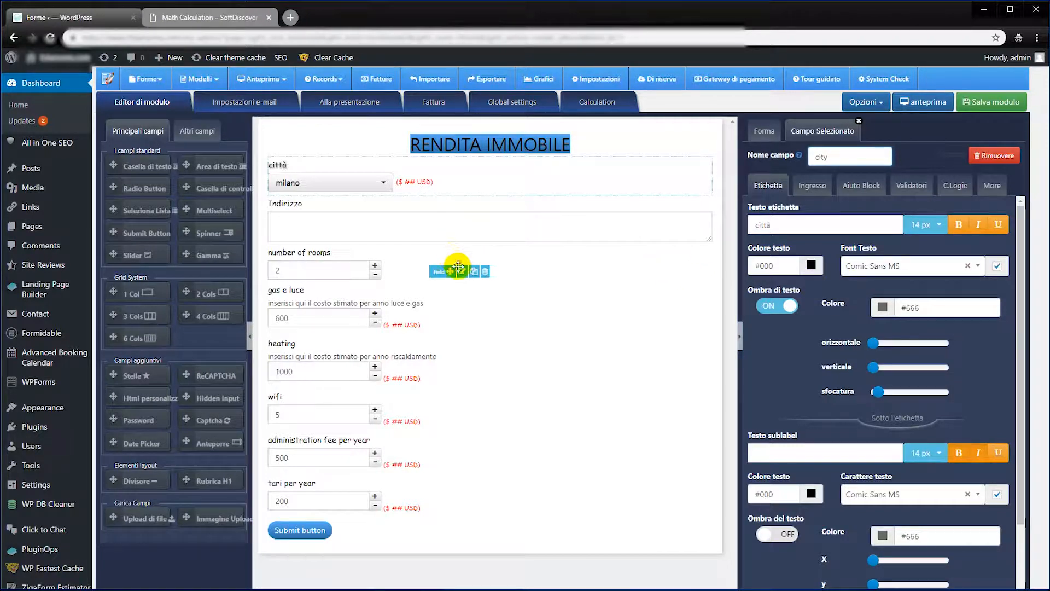
{"action": "left_click", "coordinate": [464, 271]}
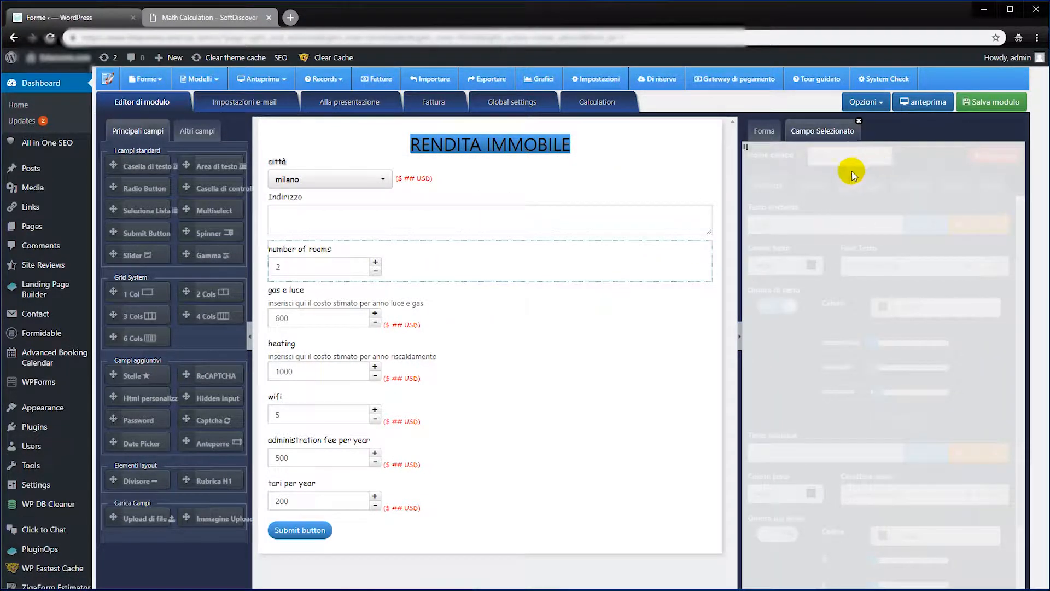
{"action": "left_click_drag", "start_coordinate": [866, 157], "coordinate": [808, 157]}
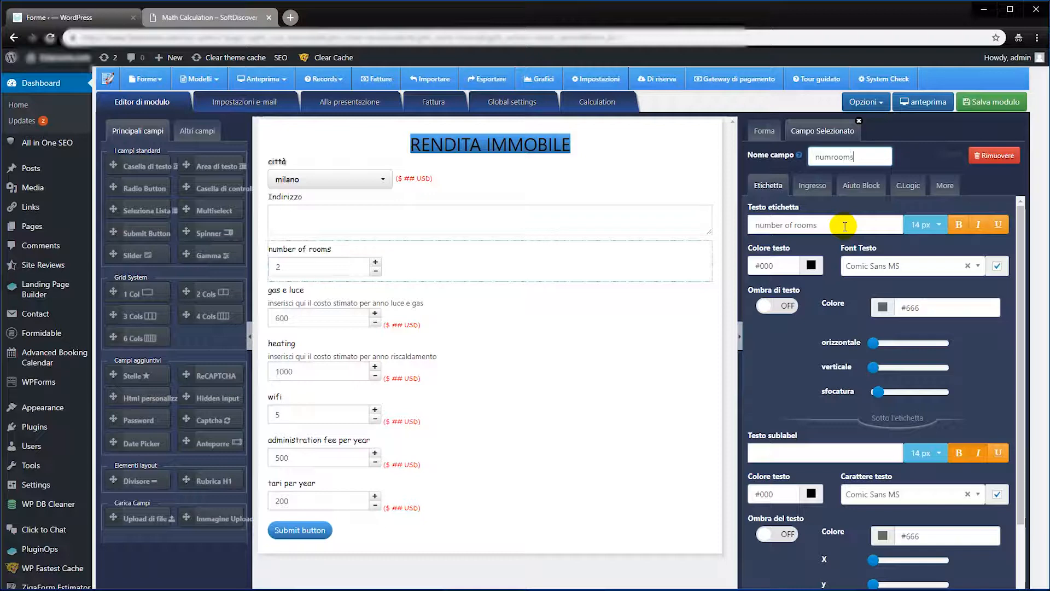
Label the gas e luce spinner "cost bills per year - gas e luce", name the field costbillperyear and check its input settings.
{"action": "left_click", "coordinate": [462, 311]}
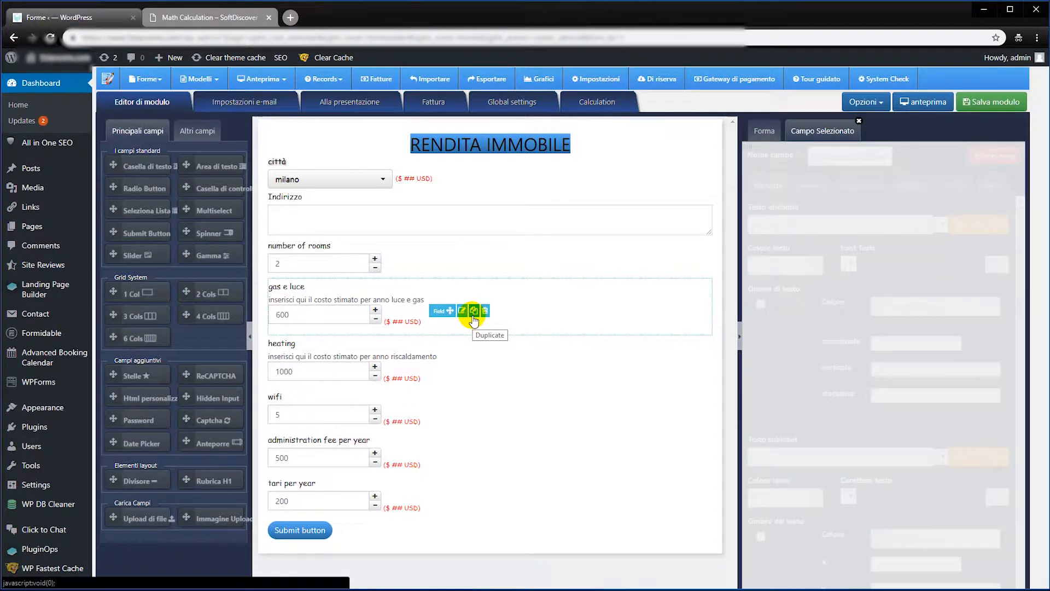
{"action": "left_click_drag", "start_coordinate": [835, 223], "coordinate": [752, 223]}
{"action": "type", "text": "cost bills per"}
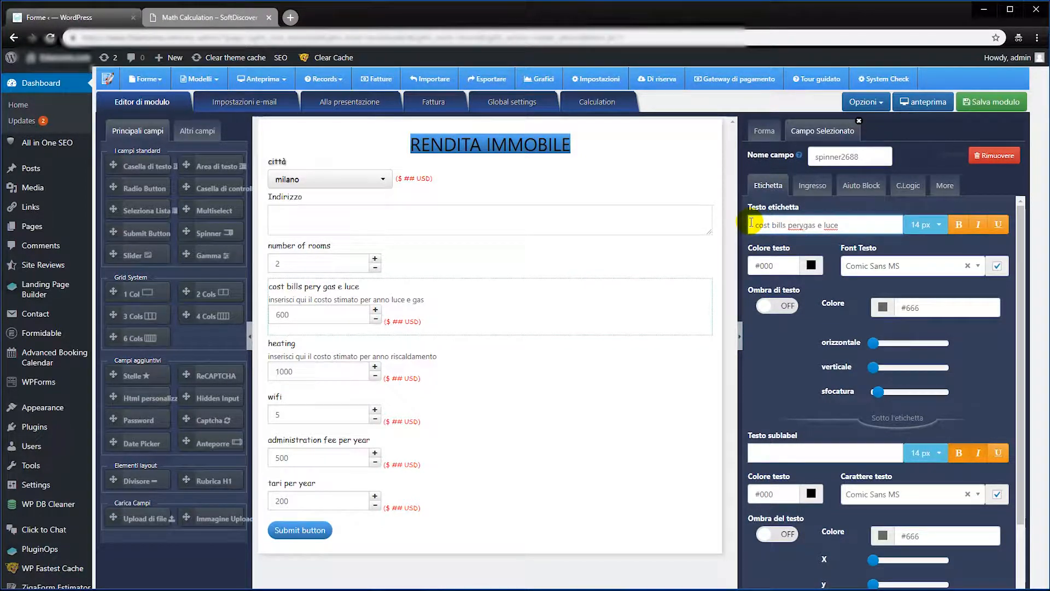
{"action": "type", "text": " year/"}
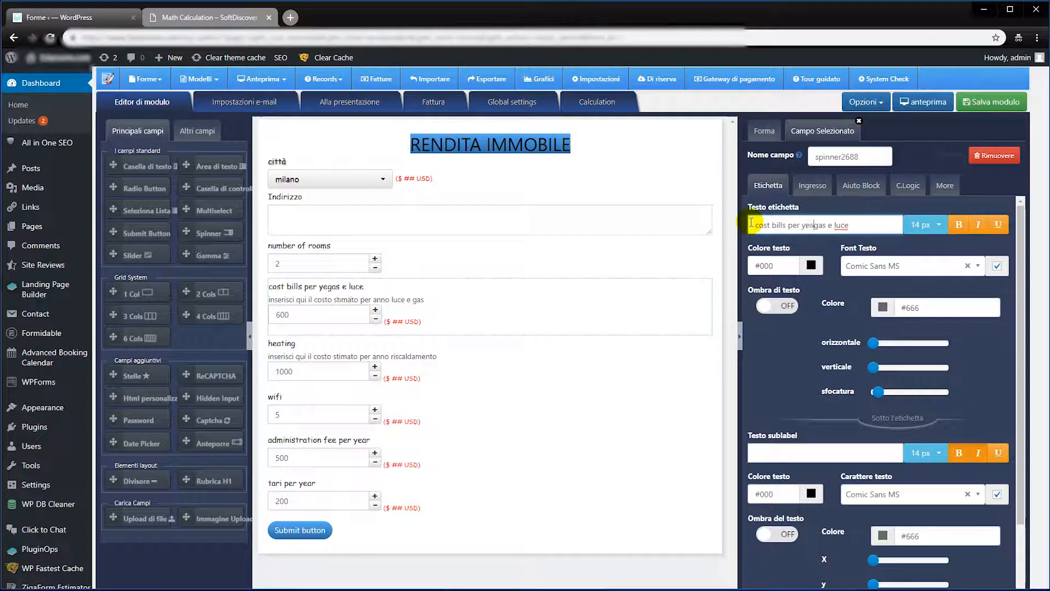
{"action": "type", "text": " -"}
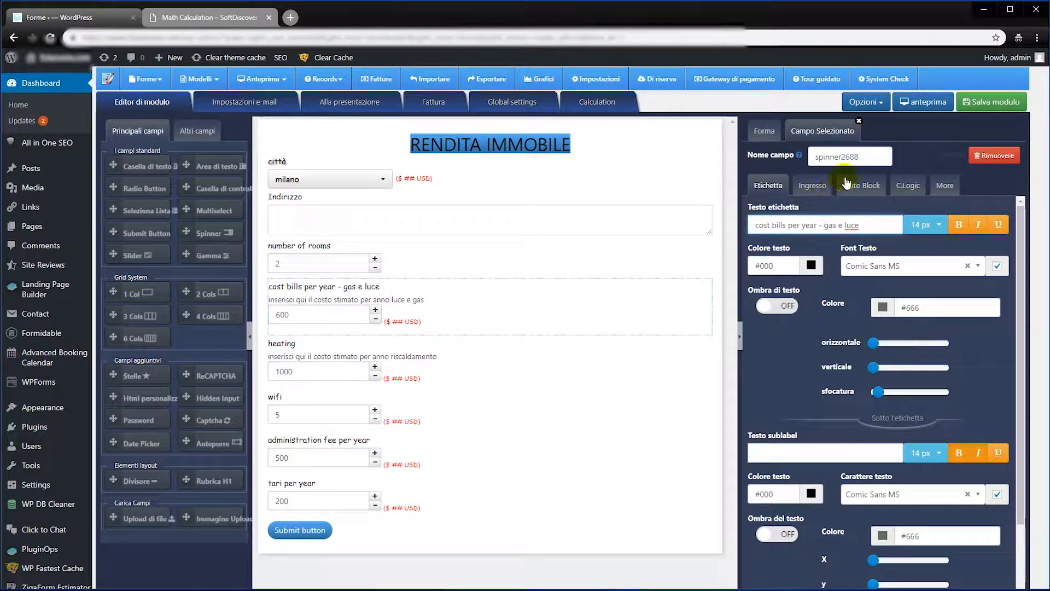
{"action": "double_click", "coordinate": [818, 157]}
{"action": "type", "text": "costbillperyear"}
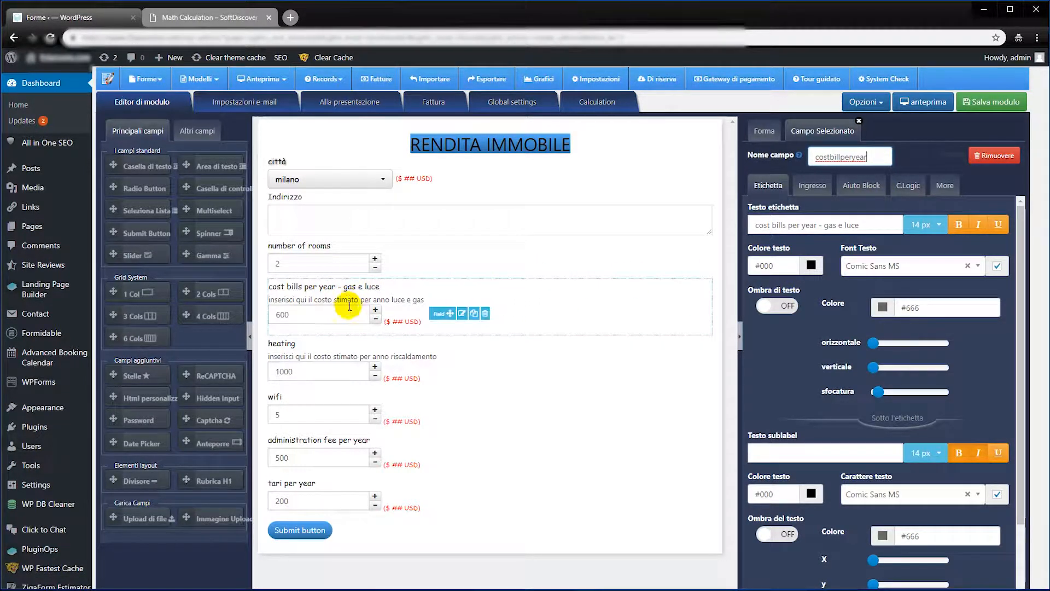
{"action": "left_click", "coordinate": [799, 187]}
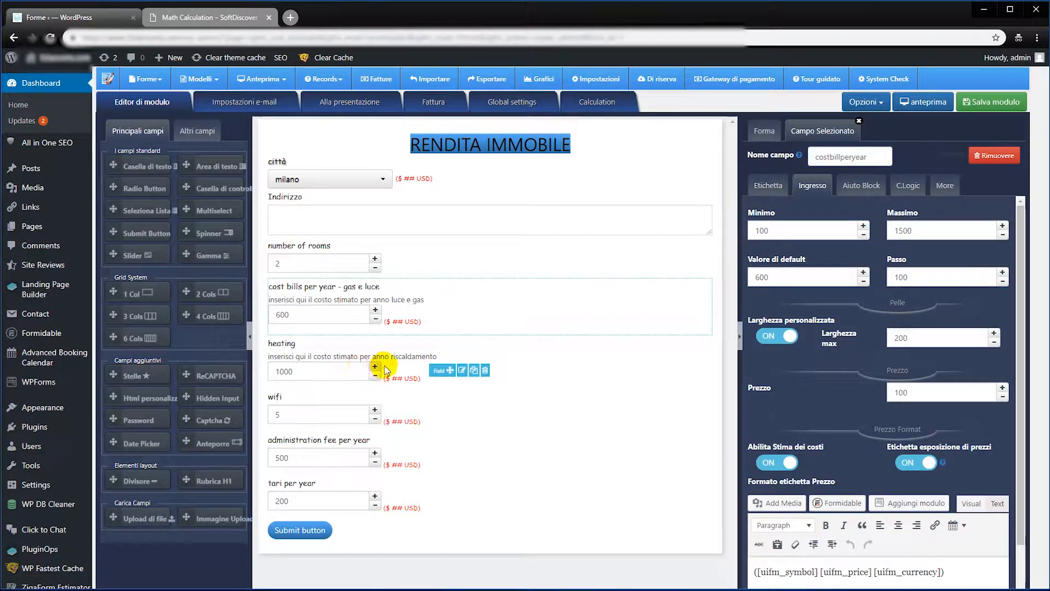
Set the heating spinner's field name to costheatperyear and check its input settings.
{"action": "left_click", "coordinate": [461, 369]}
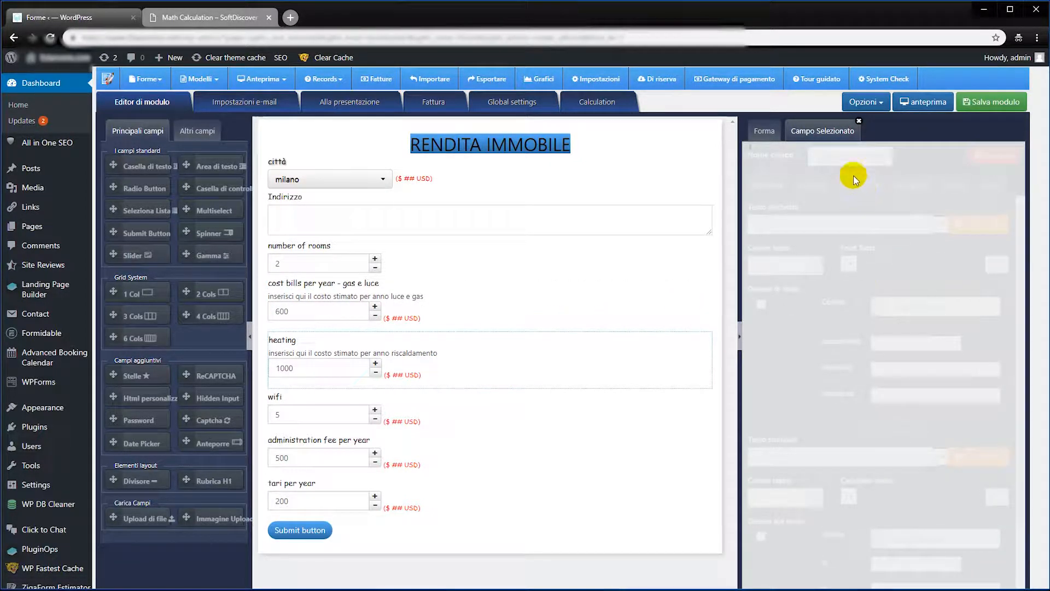
{"action": "left_click_drag", "start_coordinate": [860, 158], "coordinate": [814, 157]}
{"action": "type", "text": "costheatperyear"}
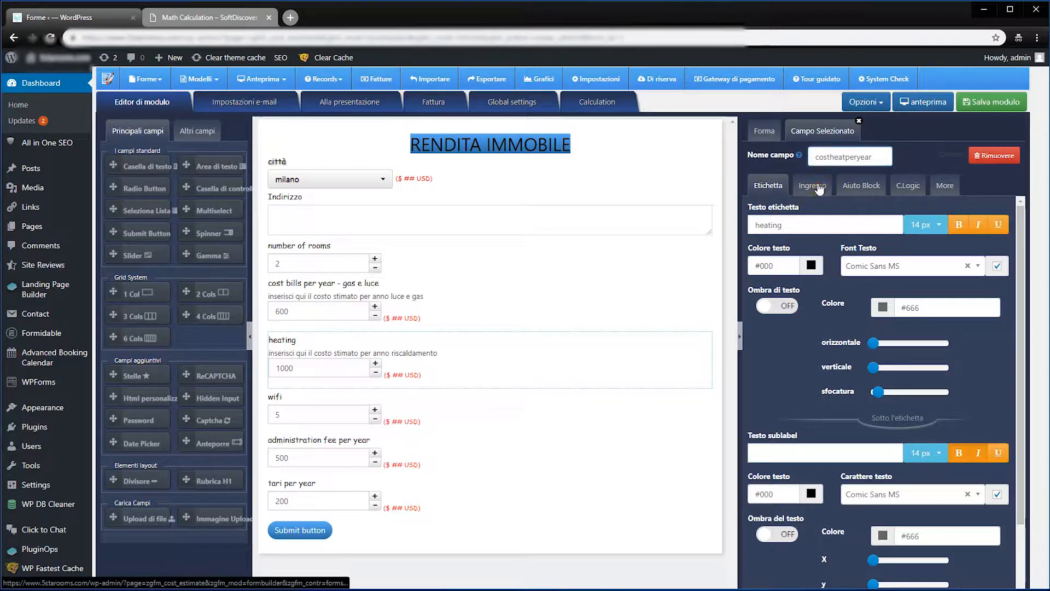
{"action": "left_click", "coordinate": [819, 188]}
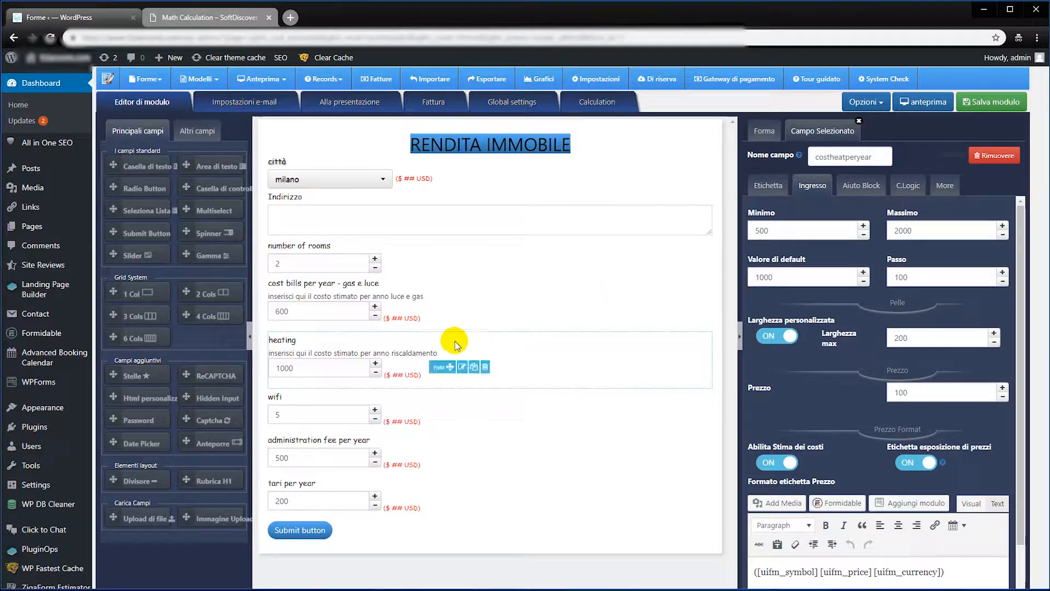
Label the wifi spinner "wifi per year" and check its field name wifiperyear.
{"action": "left_click", "coordinate": [461, 420]}
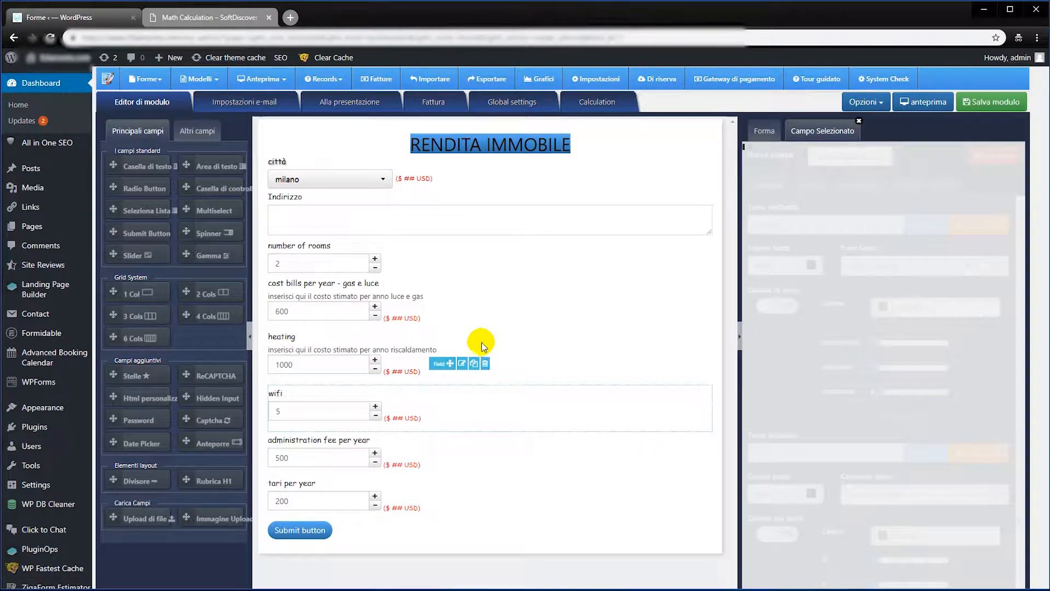
{"action": "left_click", "coordinate": [795, 227]}
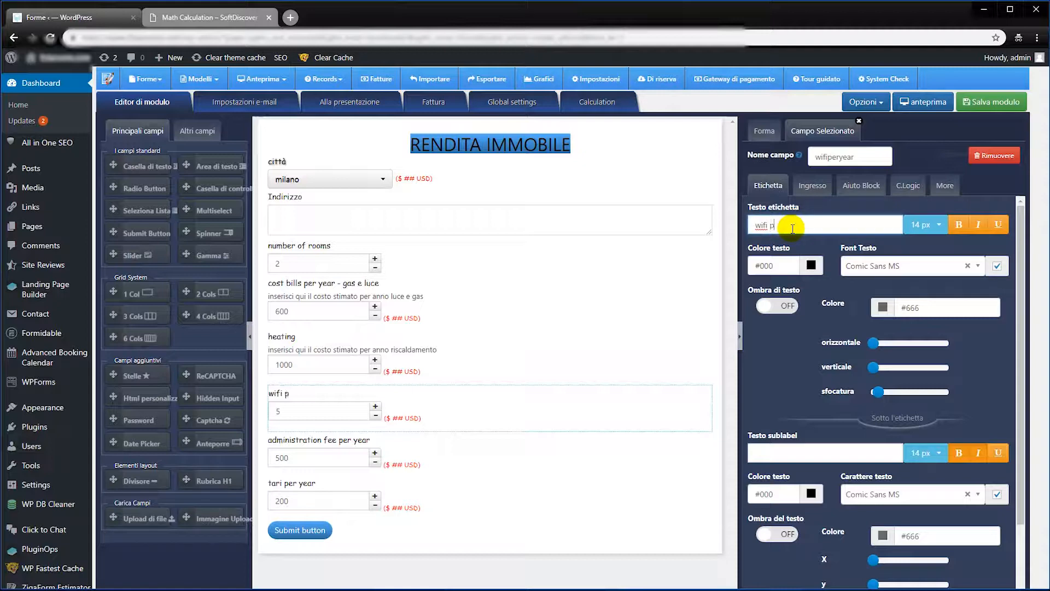
{"action": "left_click", "coordinate": [858, 157]}
Set the wifi per year spinner's default value to 600 and its maximum to 10000, and save the form.
{"action": "left_click", "coordinate": [813, 187]}
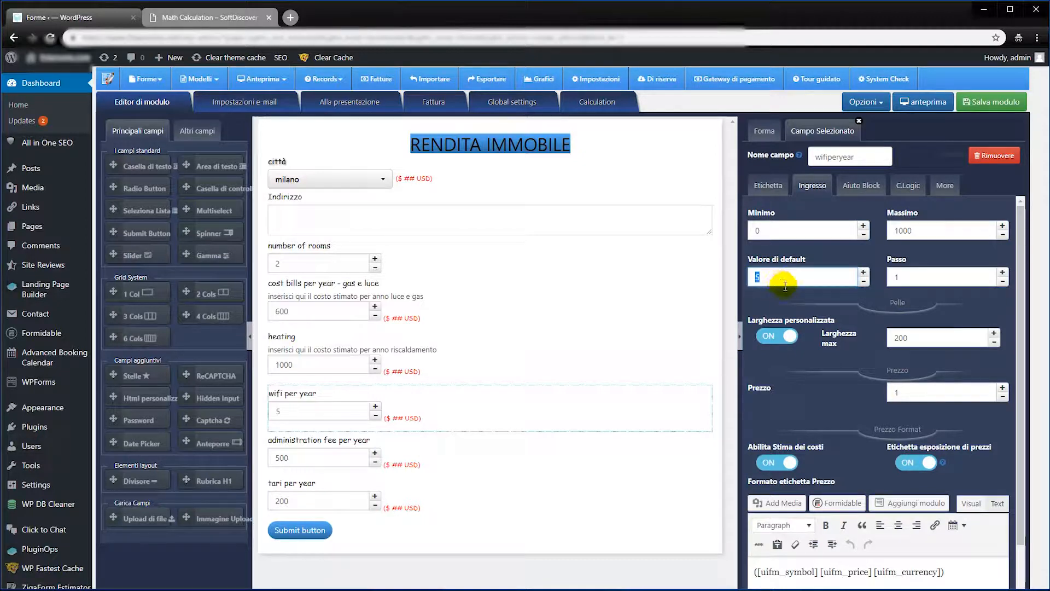
{"action": "type", "text": "600"}
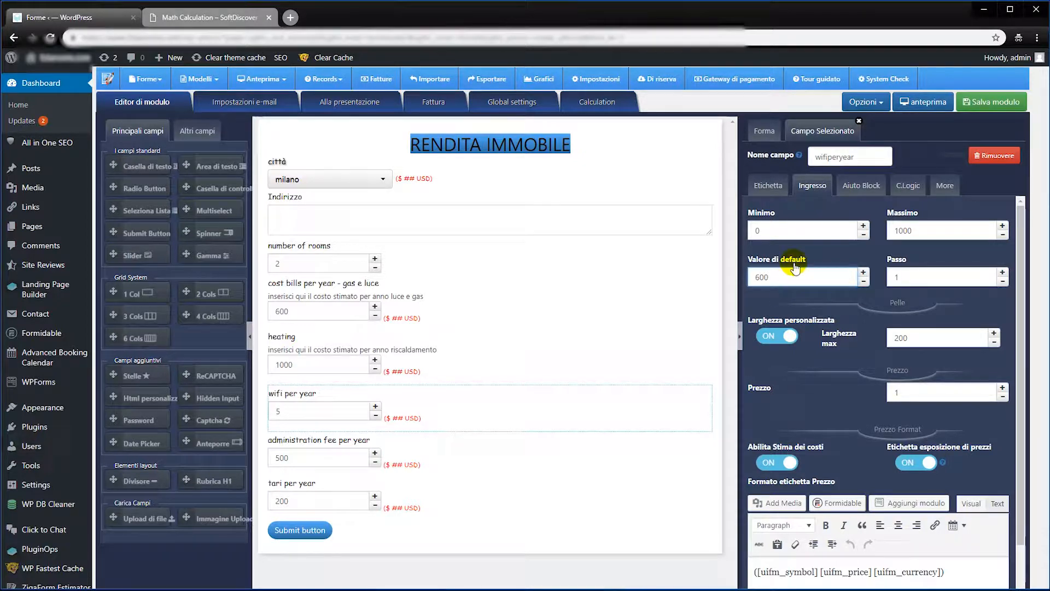
{"action": "left_click", "coordinate": [903, 232]}
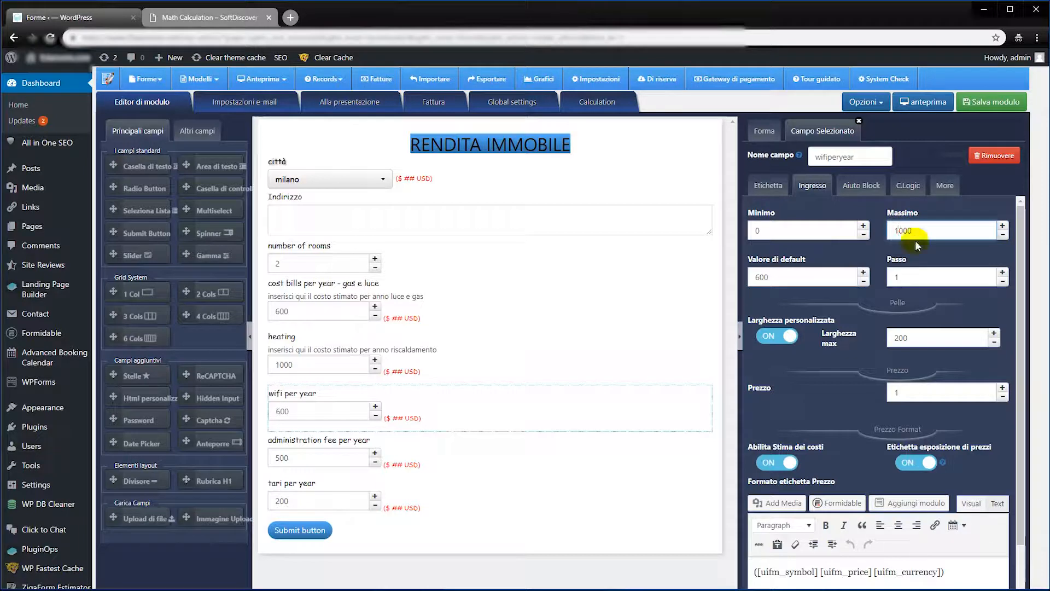
{"action": "type", "text": "0"}
{"action": "left_click", "coordinate": [768, 186]}
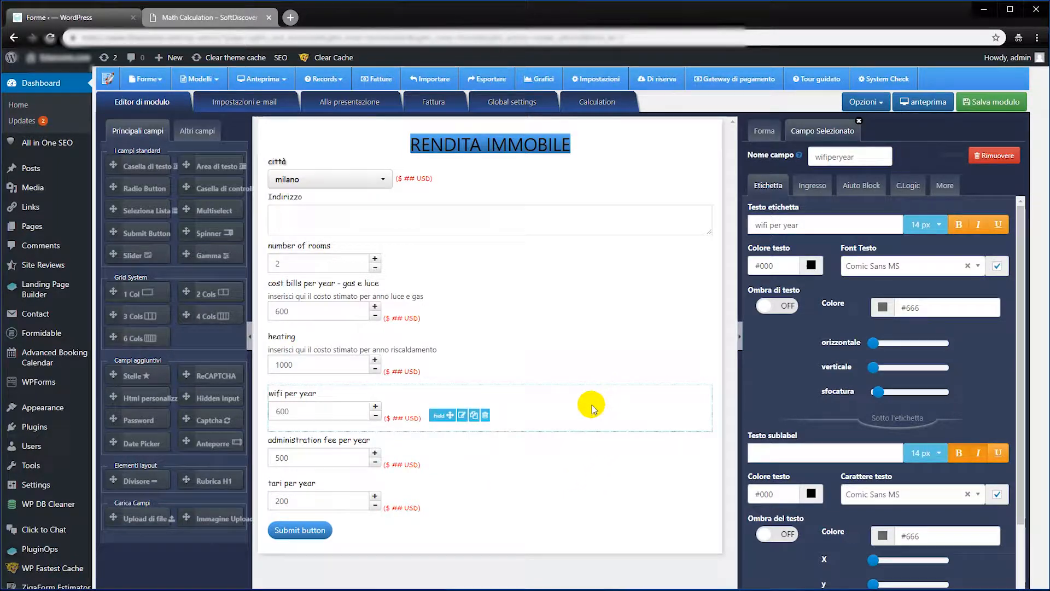
{"action": "left_click", "coordinate": [982, 103]}
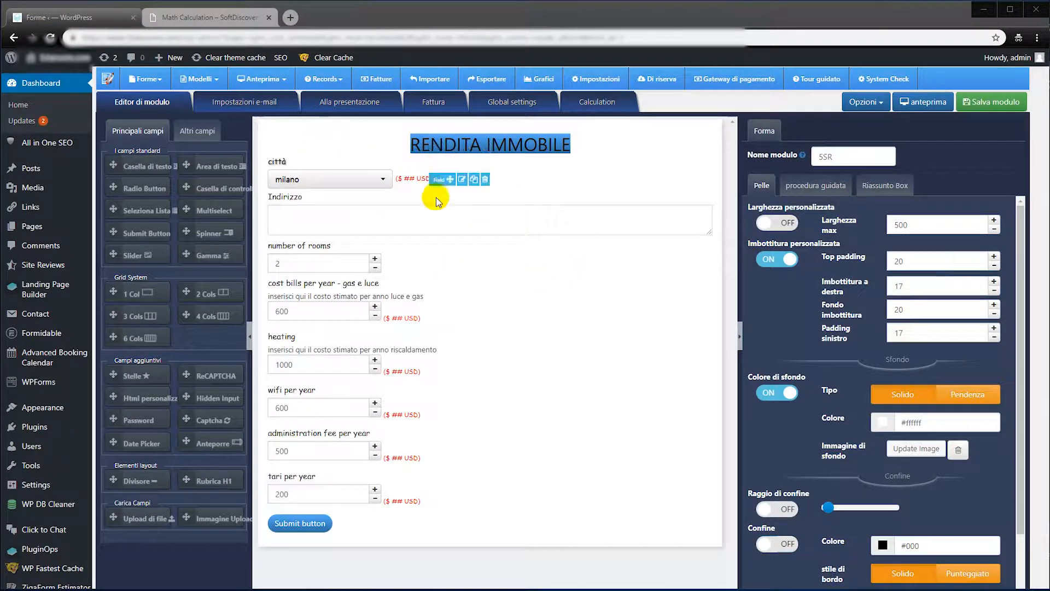
{"action": "left_click", "coordinate": [126, 105]}
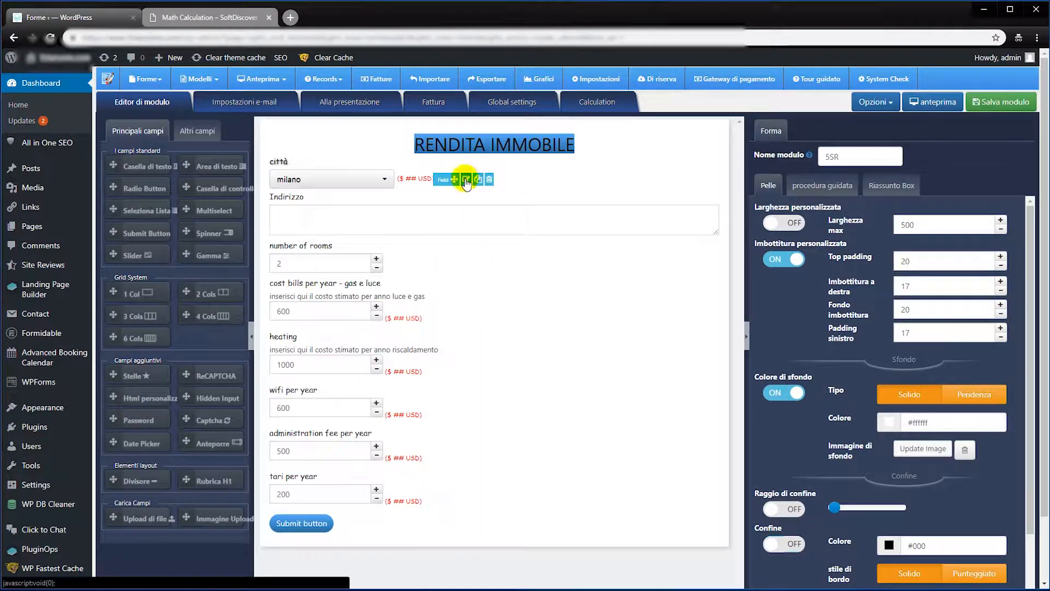
Turn off the price label display for the città dropdown, keeping its cost estimation enabled.
{"action": "left_click", "coordinate": [466, 181]}
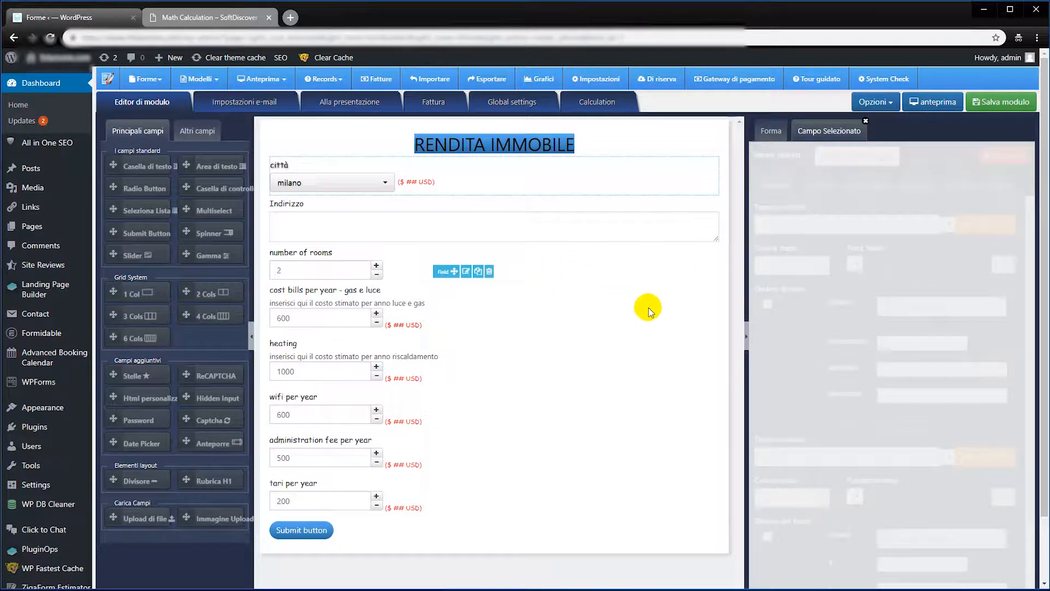
{"action": "left_click", "coordinate": [818, 186]}
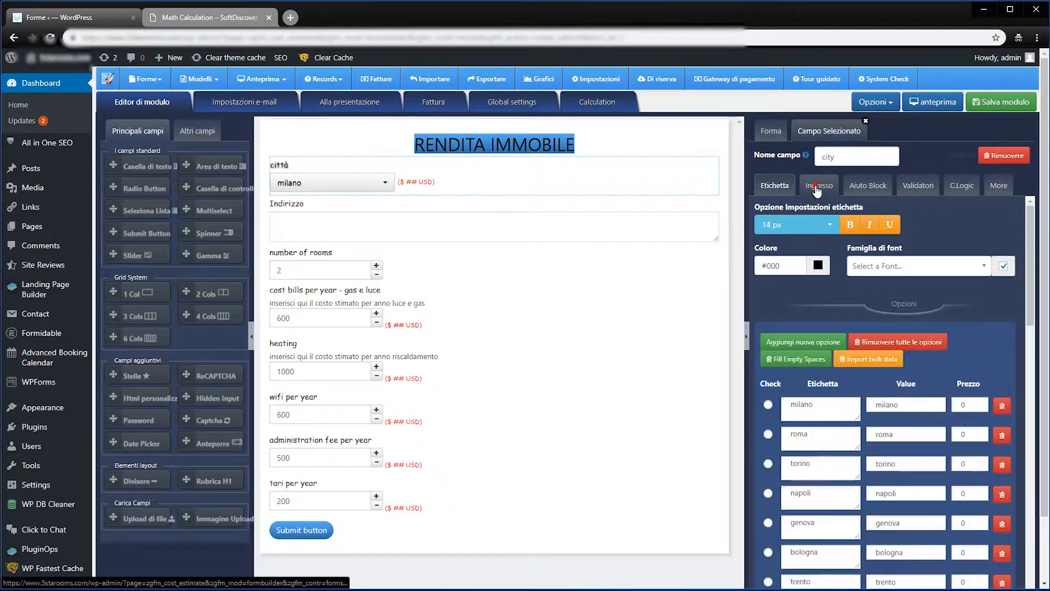
{"action": "scroll", "coordinate": [904, 369], "scroll_direction": "down", "scroll_amount": 5}
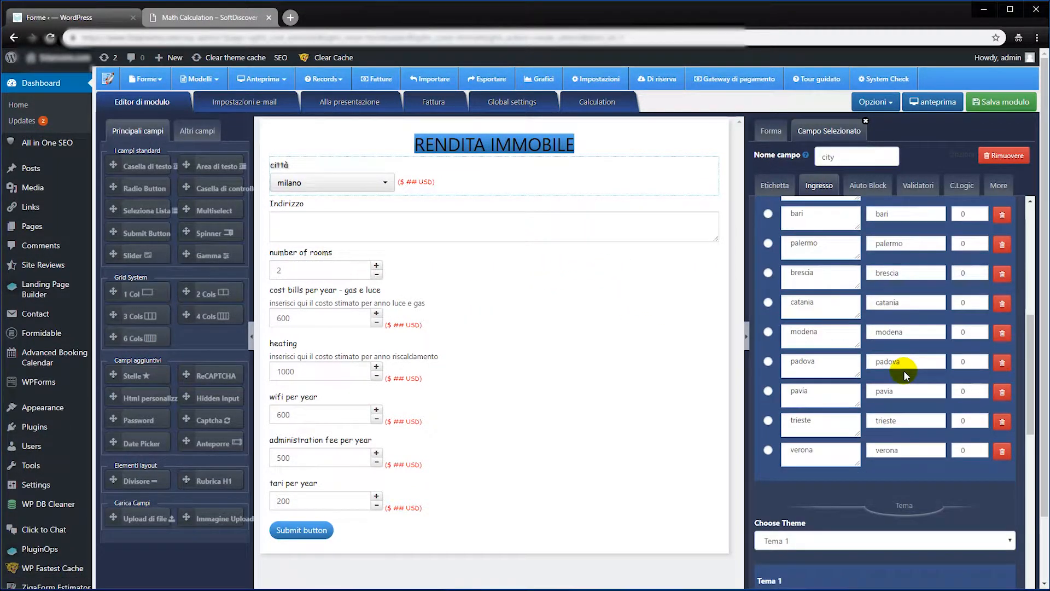
{"action": "scroll", "coordinate": [903, 369], "scroll_direction": "up", "scroll_amount": 4}
{"action": "scroll", "coordinate": [904, 370], "scroll_direction": "down", "scroll_amount": 4}
{"action": "scroll", "coordinate": [904, 371], "scroll_direction": "up", "scroll_amount": 5}
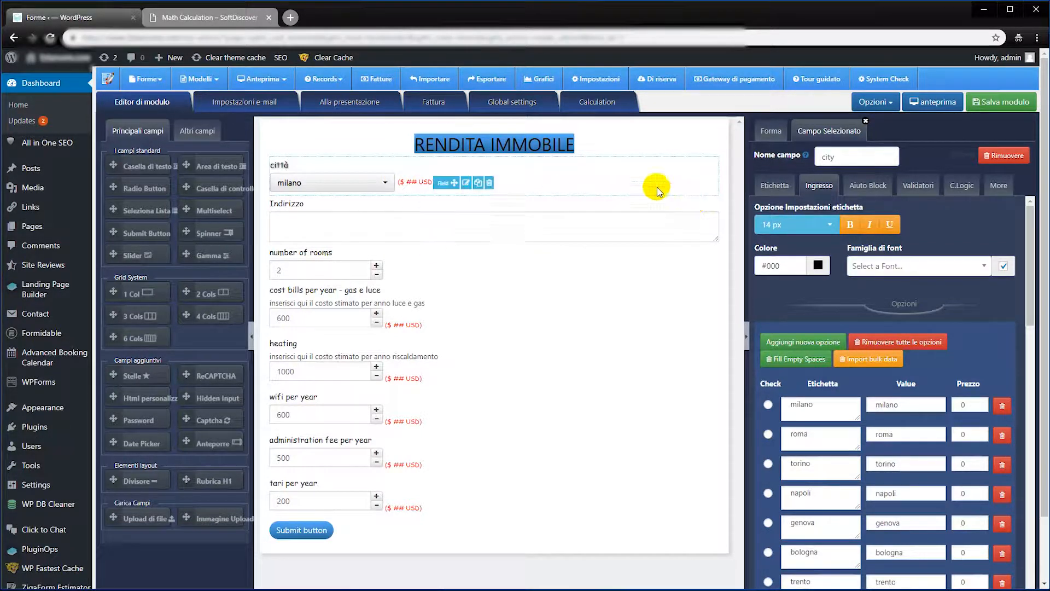
{"action": "scroll", "coordinate": [886, 339], "scroll_direction": "down", "scroll_amount": 10}
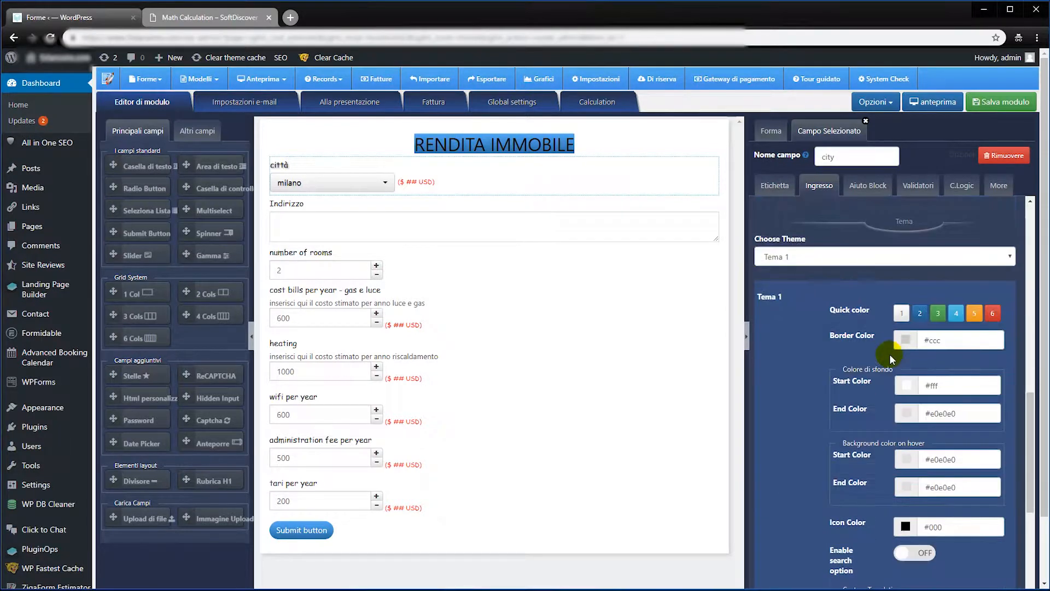
{"action": "scroll", "coordinate": [886, 355], "scroll_direction": "down", "scroll_amount": 4}
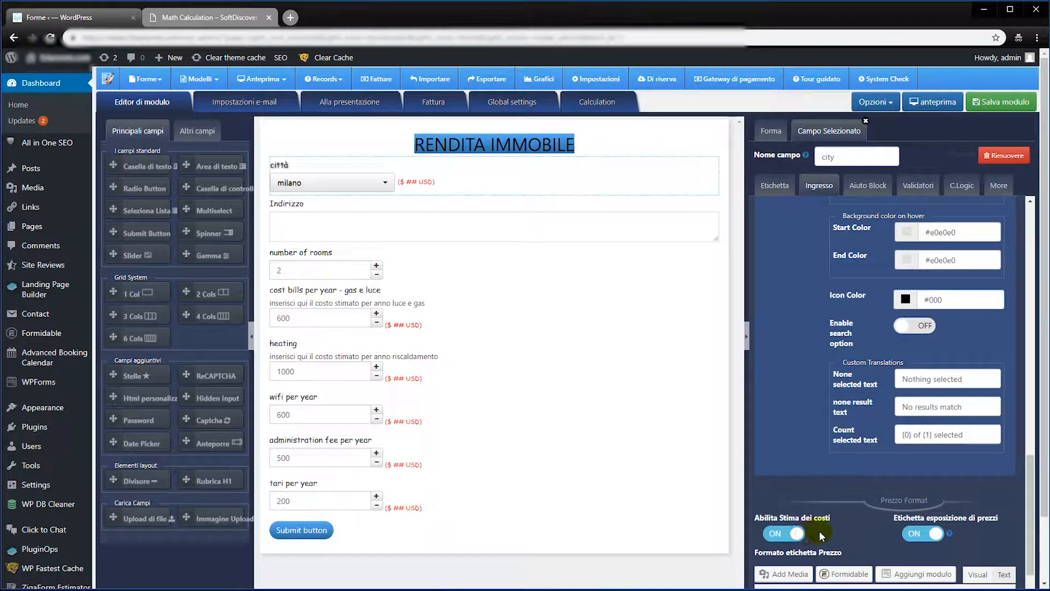
{"action": "left_click", "coordinate": [795, 535]}
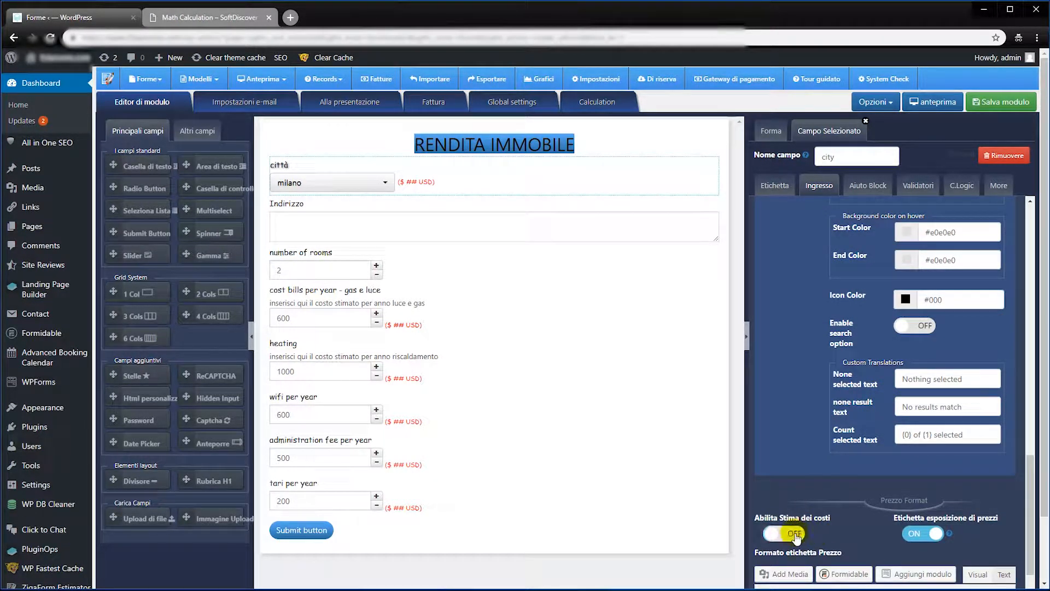
{"action": "left_click", "coordinate": [796, 534]}
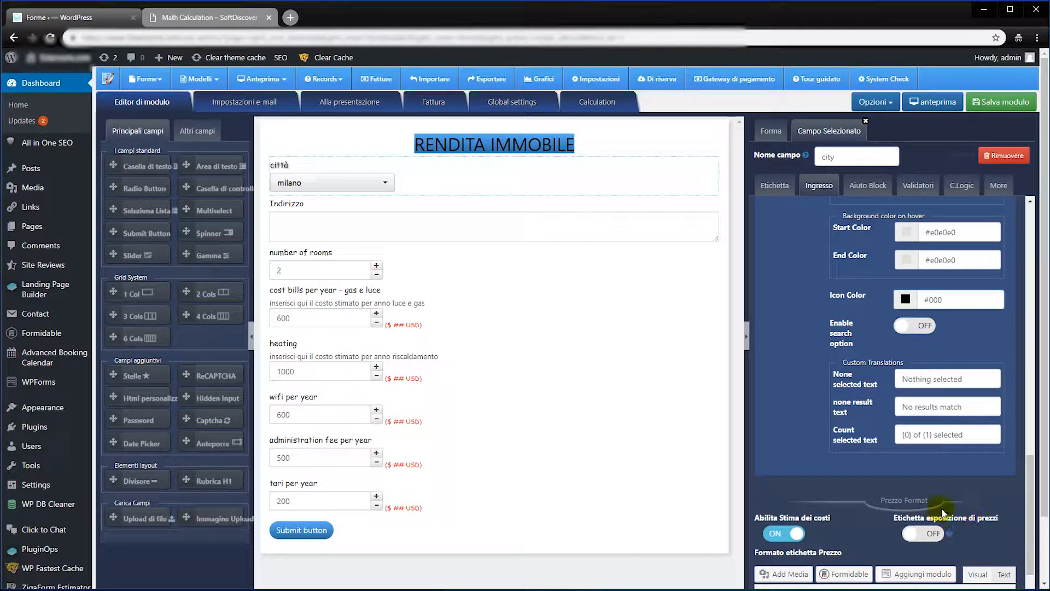
{"action": "scroll", "coordinate": [932, 510], "scroll_direction": "down", "scroll_amount": 3}
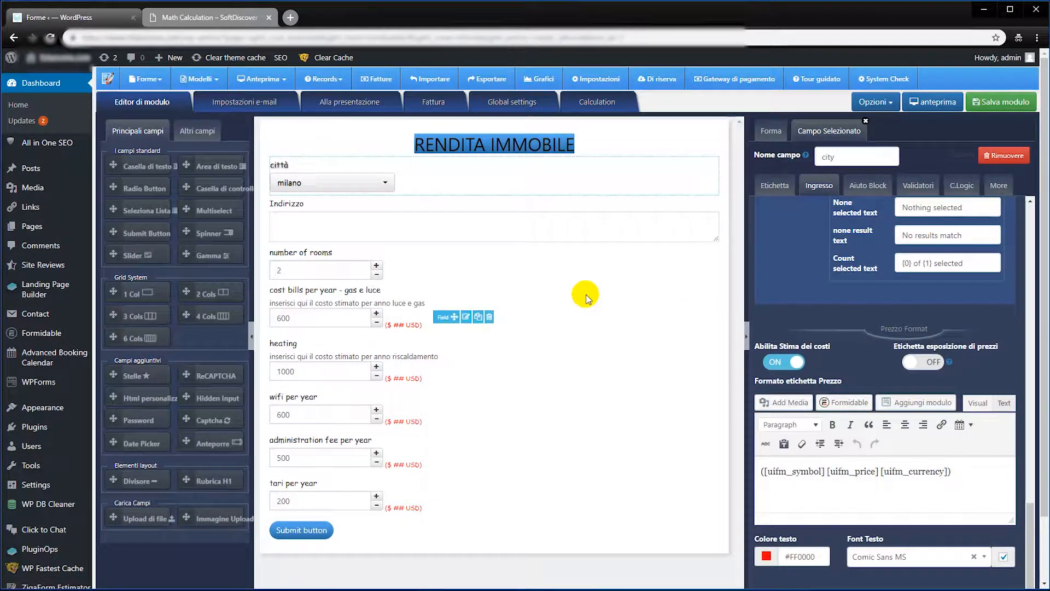
Turn off the price label display for the "cost bills per year - gas e luce" spinner.
{"action": "left_click", "coordinate": [467, 316]}
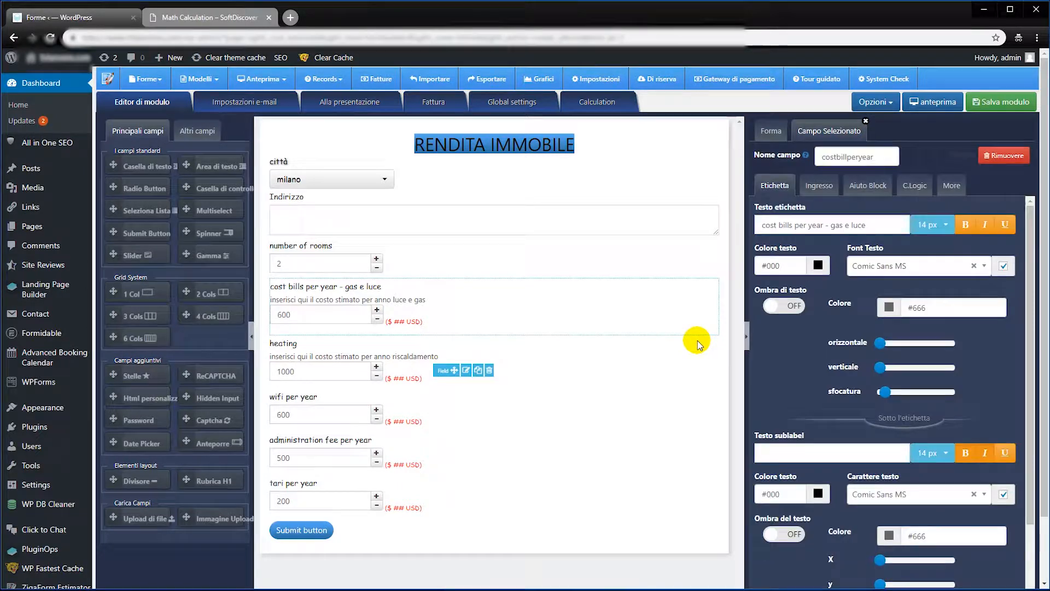
{"action": "left_click", "coordinate": [820, 188]}
{"action": "scroll", "coordinate": [851, 370], "scroll_direction": "down", "scroll_amount": 2}
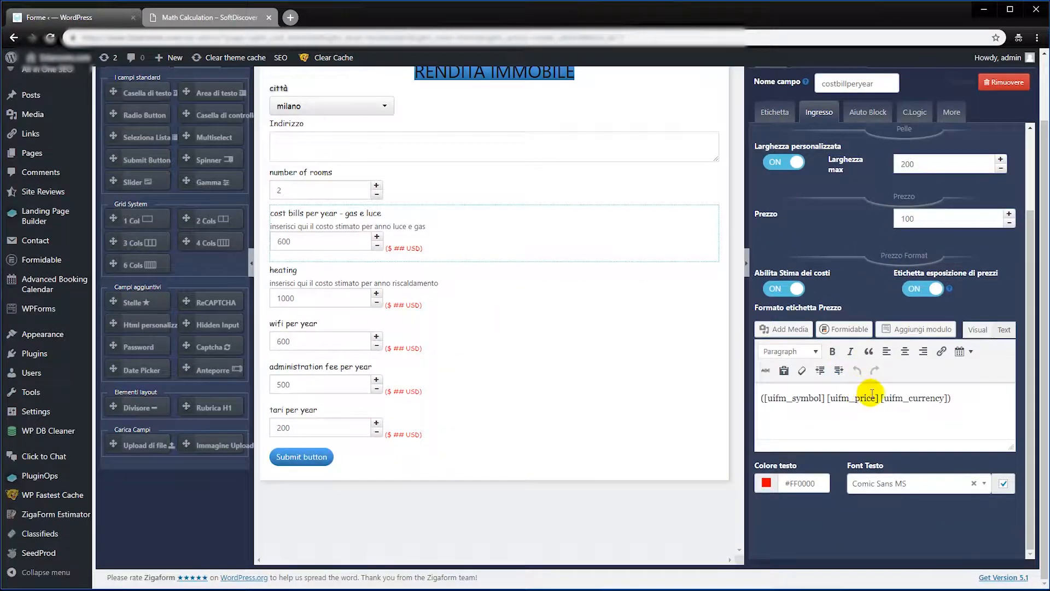
{"action": "left_click", "coordinate": [919, 389]}
{"action": "scroll", "coordinate": [555, 356], "scroll_direction": "up", "scroll_amount": 2}
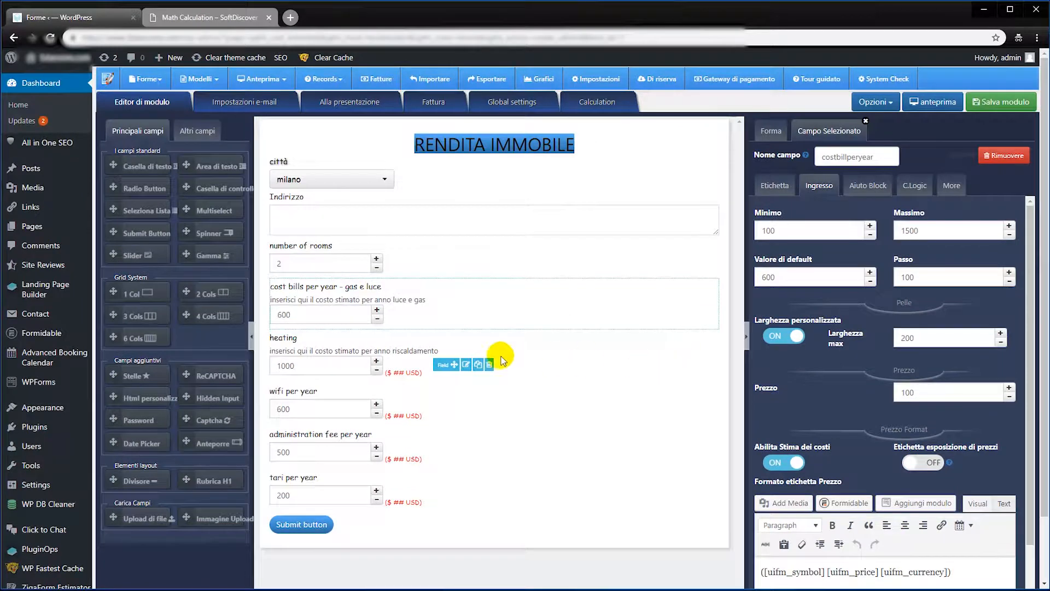
Turn off the price label display for the heating spinner.
{"action": "left_click", "coordinate": [469, 371]}
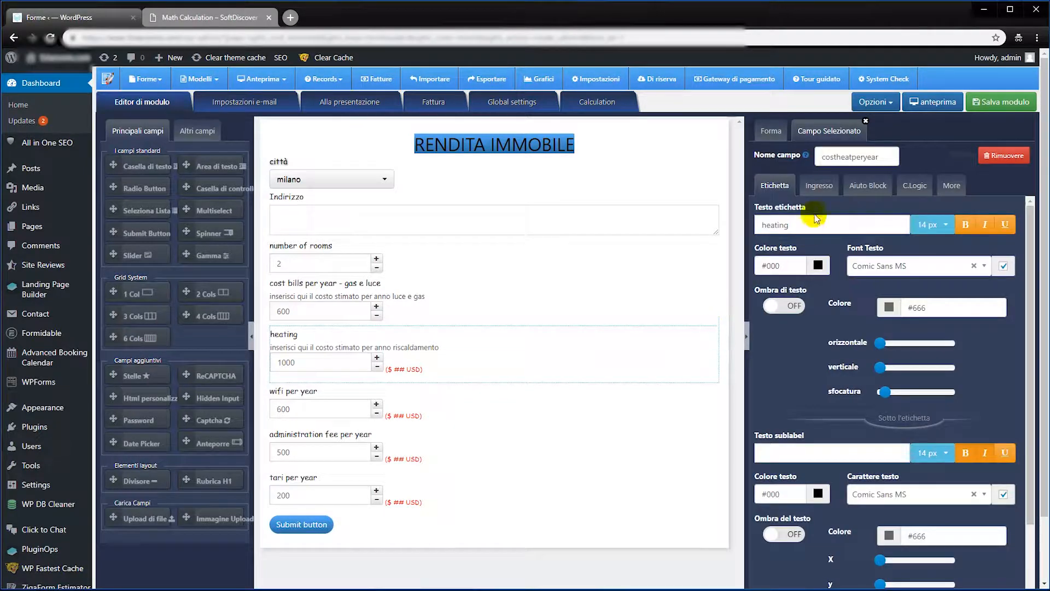
{"action": "left_click", "coordinate": [818, 186]}
{"action": "scroll", "coordinate": [856, 356], "scroll_direction": "down", "scroll_amount": 5}
{"action": "left_click", "coordinate": [922, 305]}
{"action": "scroll", "coordinate": [446, 399], "scroll_direction": "up", "scroll_amount": 2}
Turn off the price label display for the wifi per year and administration fee per year spinners.
{"action": "left_click", "coordinate": [465, 404]}
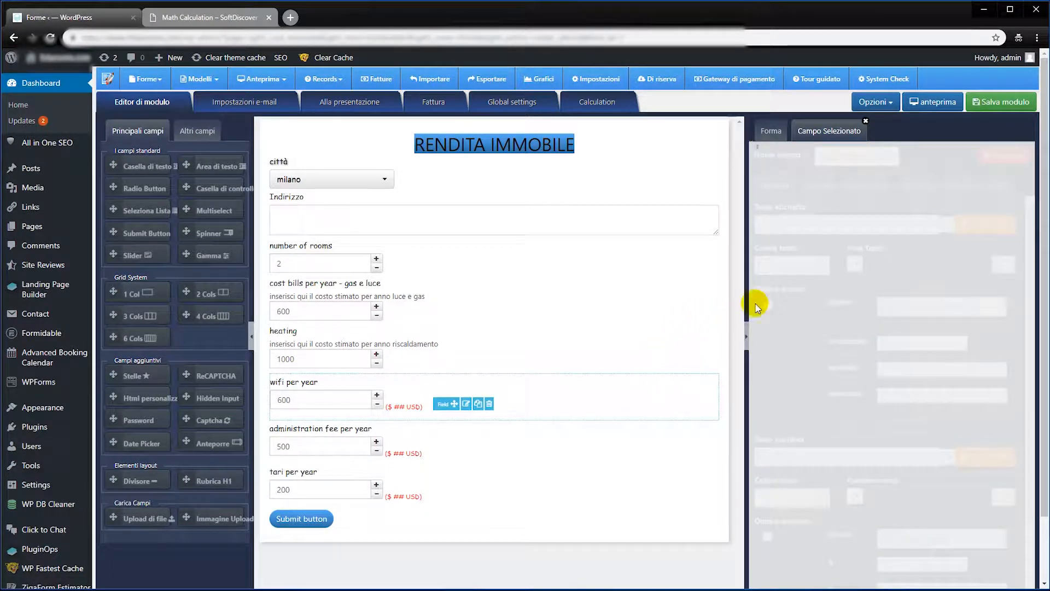
{"action": "left_click", "coordinate": [819, 185]}
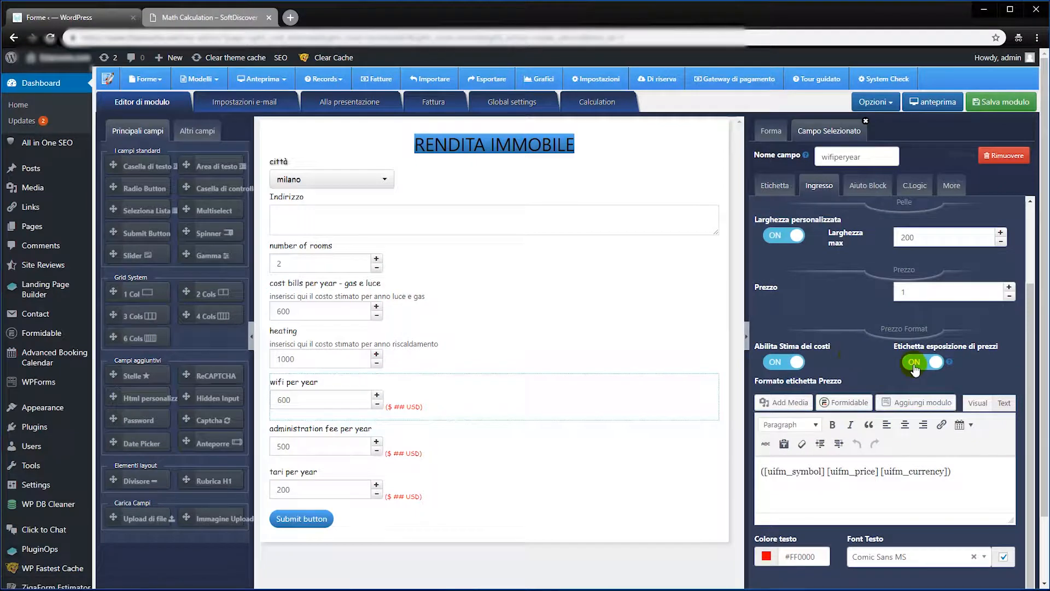
{"action": "left_click", "coordinate": [915, 361]}
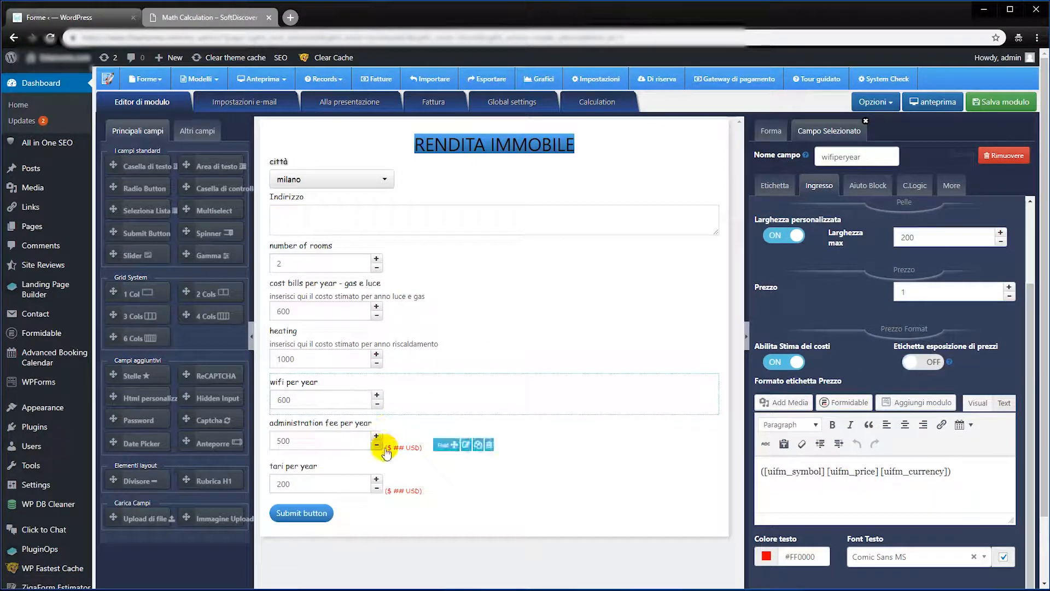
{"action": "left_click", "coordinate": [462, 440]}
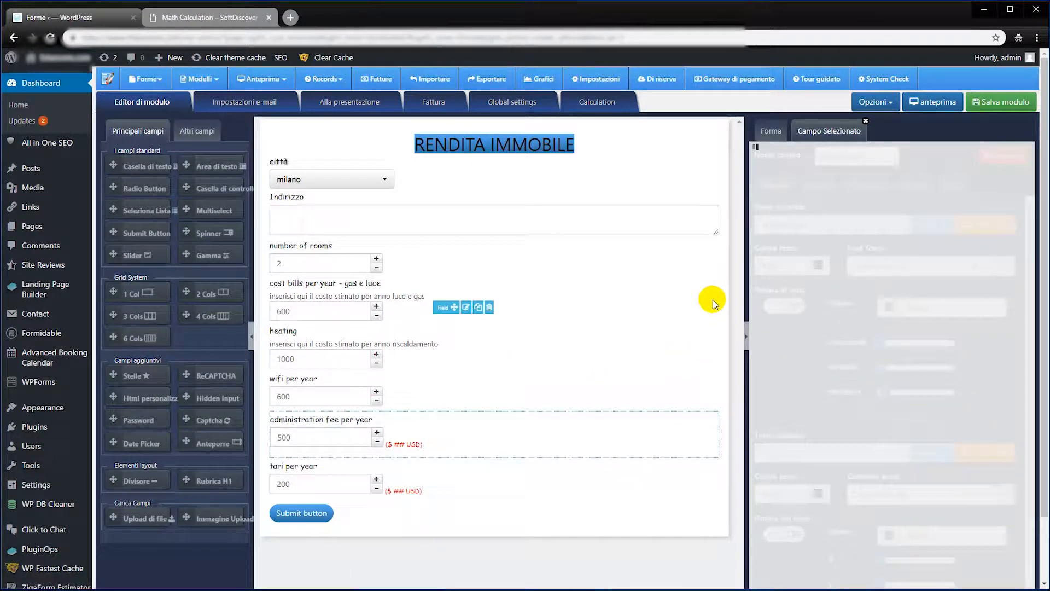
{"action": "left_click", "coordinate": [819, 185]}
{"action": "scroll", "coordinate": [899, 392], "scroll_direction": "down", "scroll_amount": 2}
{"action": "left_click", "coordinate": [923, 362]}
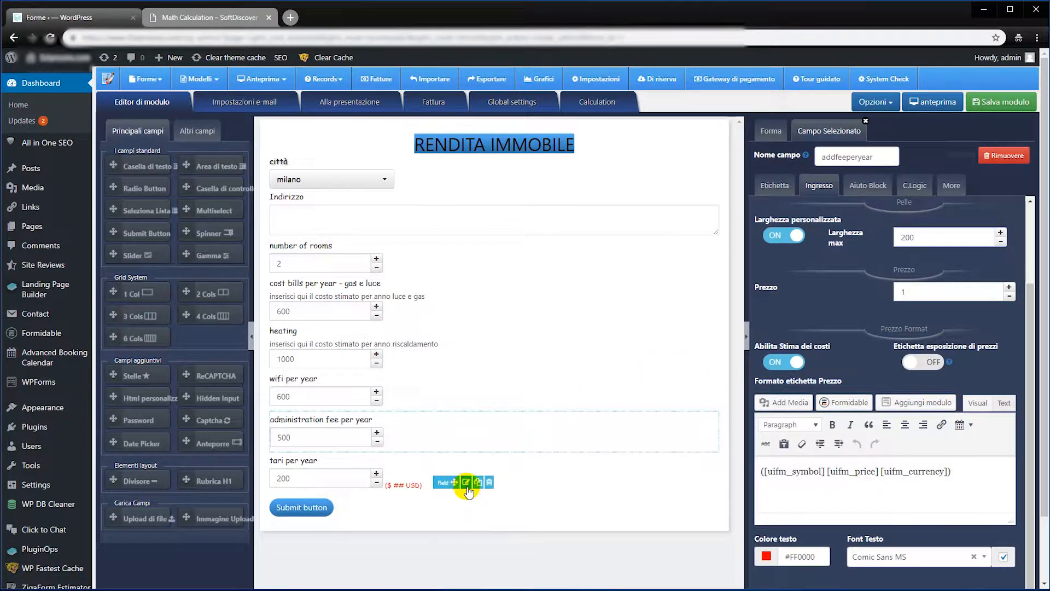
Turn off the price label display for the tari per year spinner and save the form.
{"action": "left_click", "coordinate": [466, 483]}
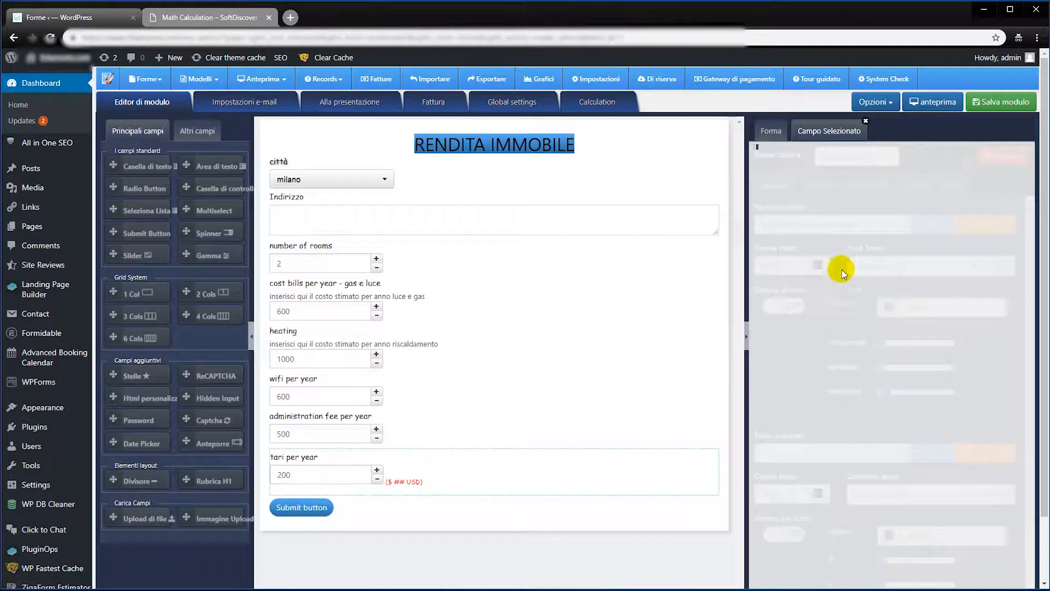
{"action": "left_click", "coordinate": [815, 185]}
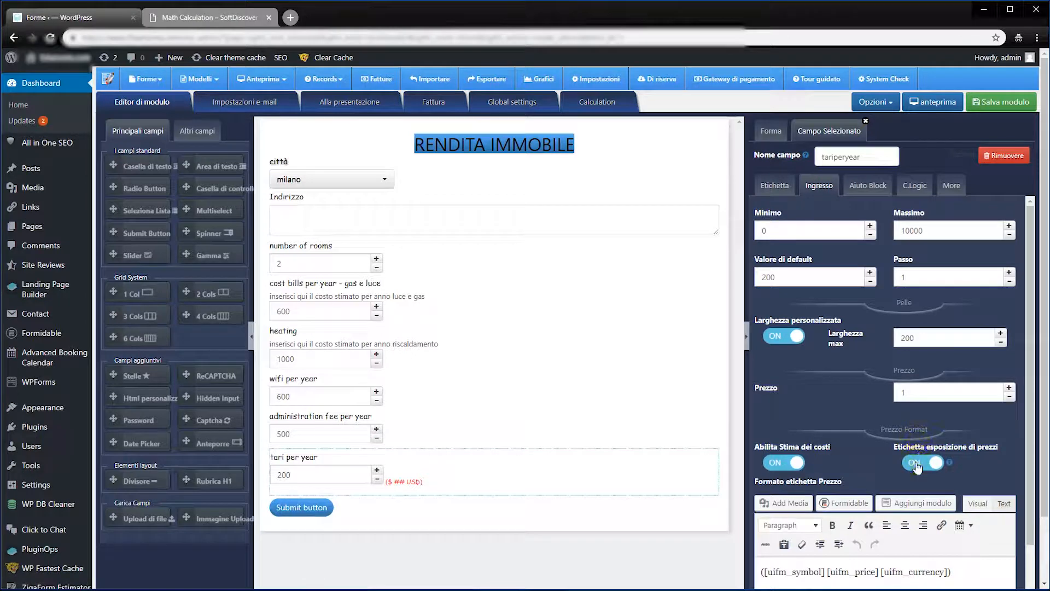
{"action": "left_click", "coordinate": [917, 465]}
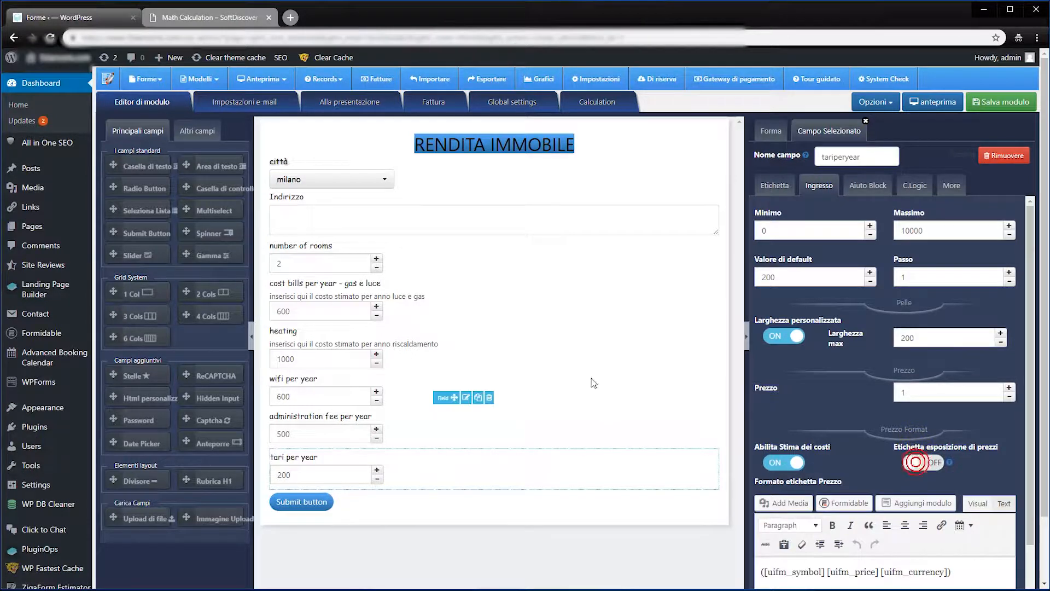
{"action": "left_click", "coordinate": [1000, 104]}
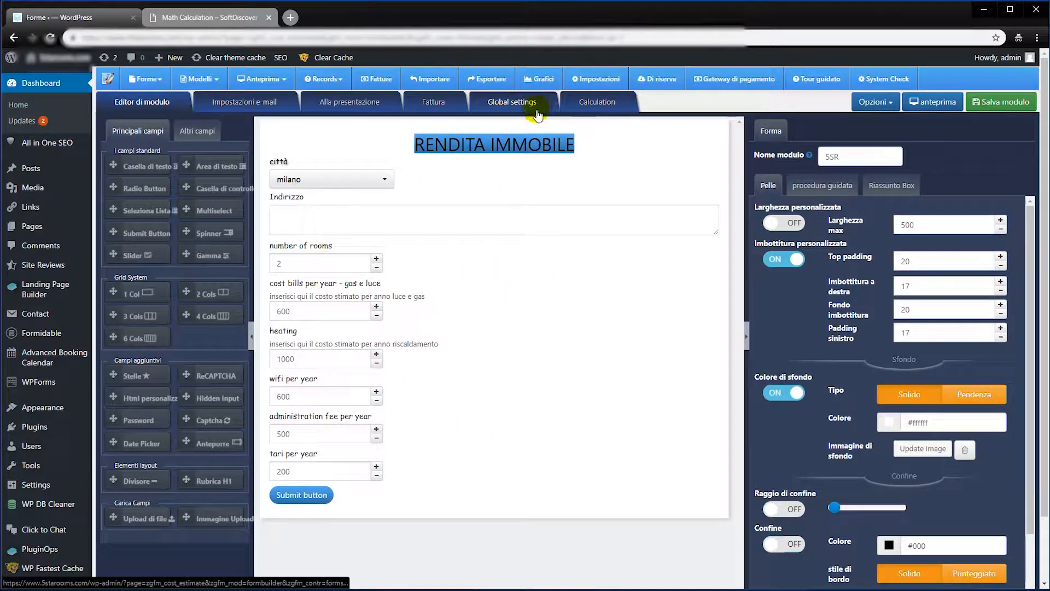
Open the form's math calculation settings, switch to the Excel projections, and examine the yearly and monthly earnings formulas for milano.
{"action": "left_click", "coordinate": [586, 103]}
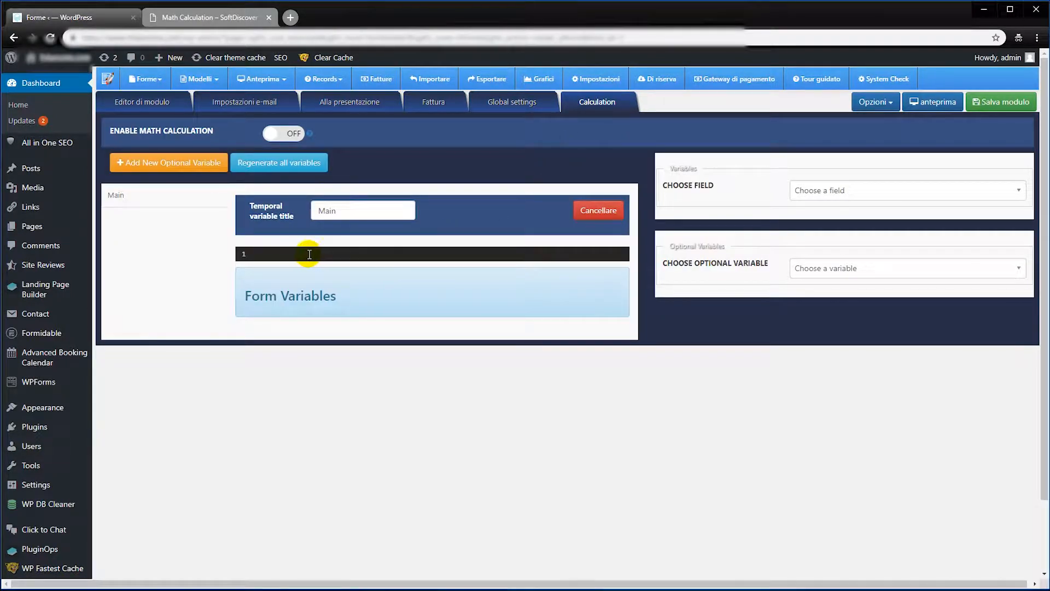
{"action": "left_click_drag", "start_coordinate": [0, 63], "coordinate": [668, 50]}
{"action": "left_click", "coordinate": [641, 224]}
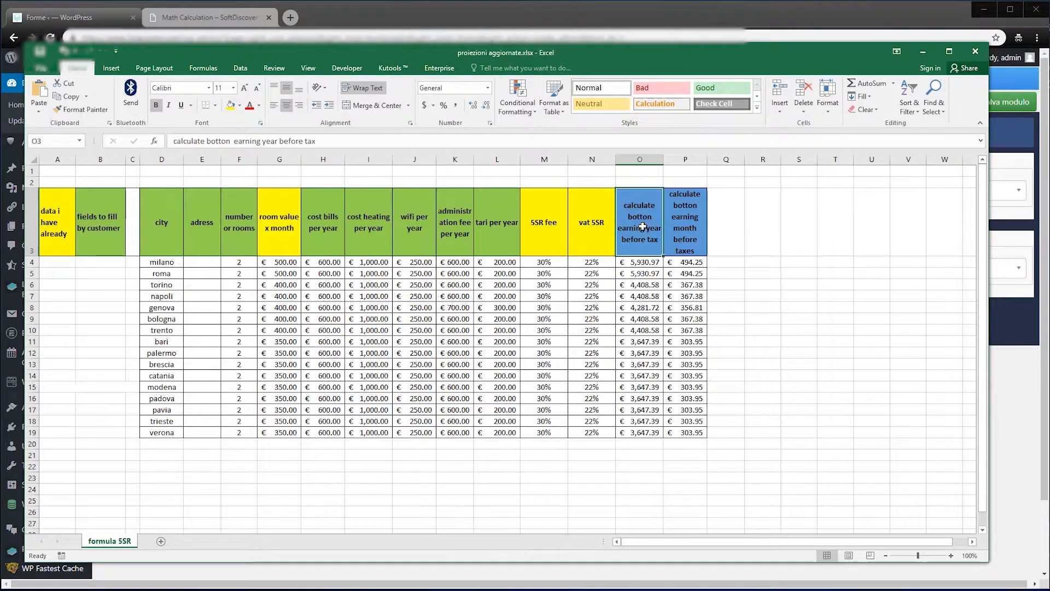
{"action": "left_click", "coordinate": [674, 224]}
{"action": "left_click", "coordinate": [630, 218]}
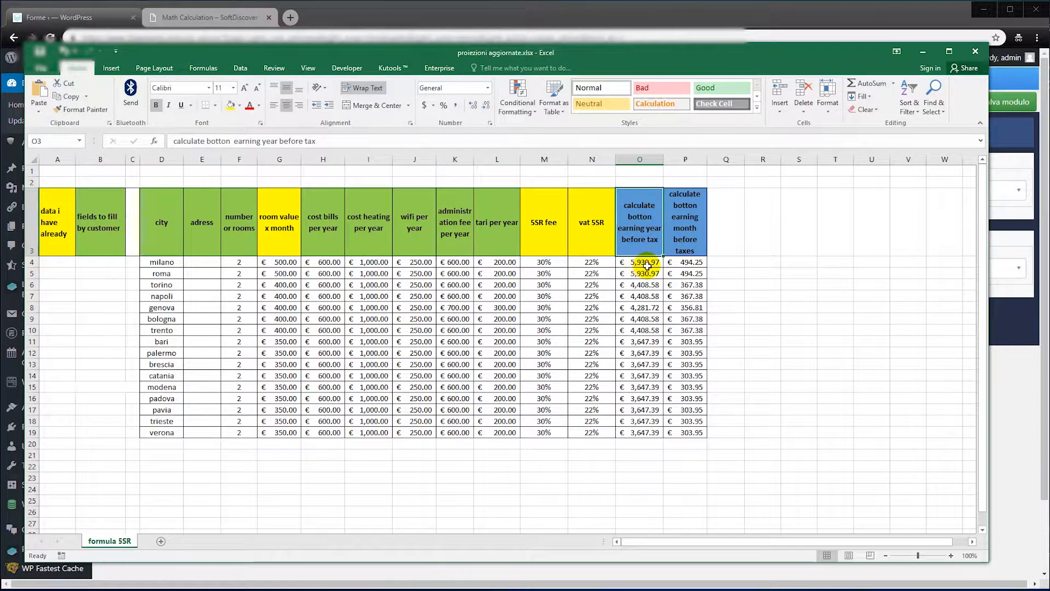
{"action": "left_click", "coordinate": [636, 262]}
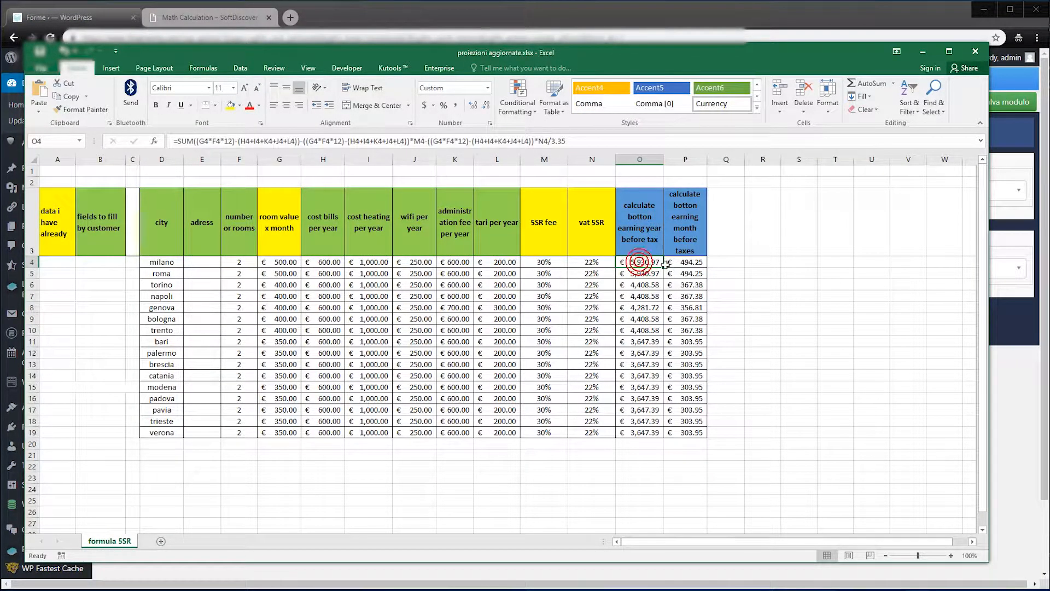
{"action": "left_click", "coordinate": [674, 261]}
{"action": "left_click", "coordinate": [637, 262]}
{"action": "left_click", "coordinate": [679, 260]}
{"action": "left_click", "coordinate": [639, 225]}
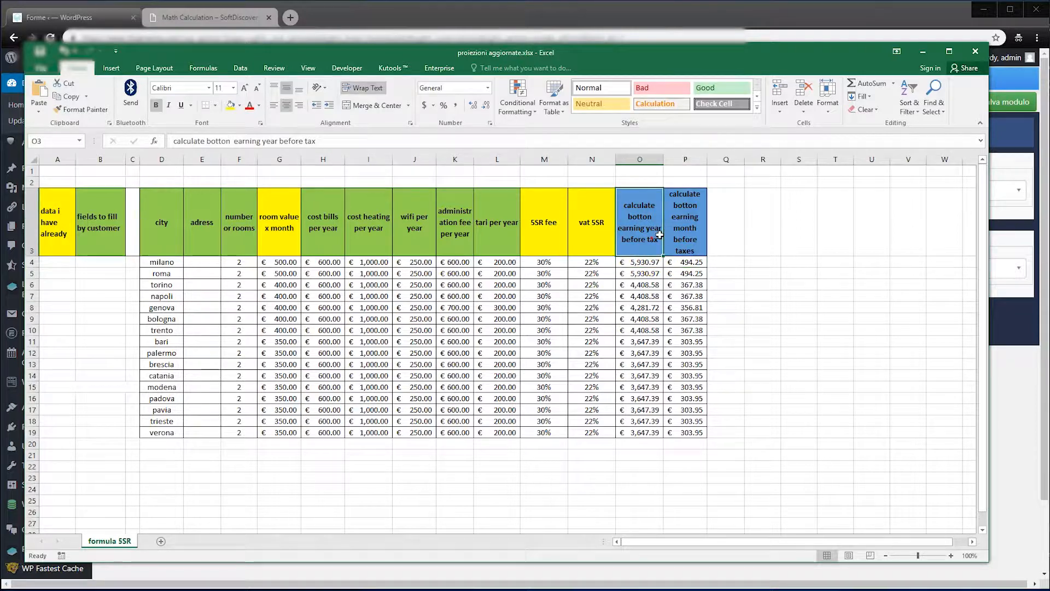
Return to the form's calculation settings, add an optional variable and title it "variable 1".
{"action": "left_click", "coordinate": [684, 224]}
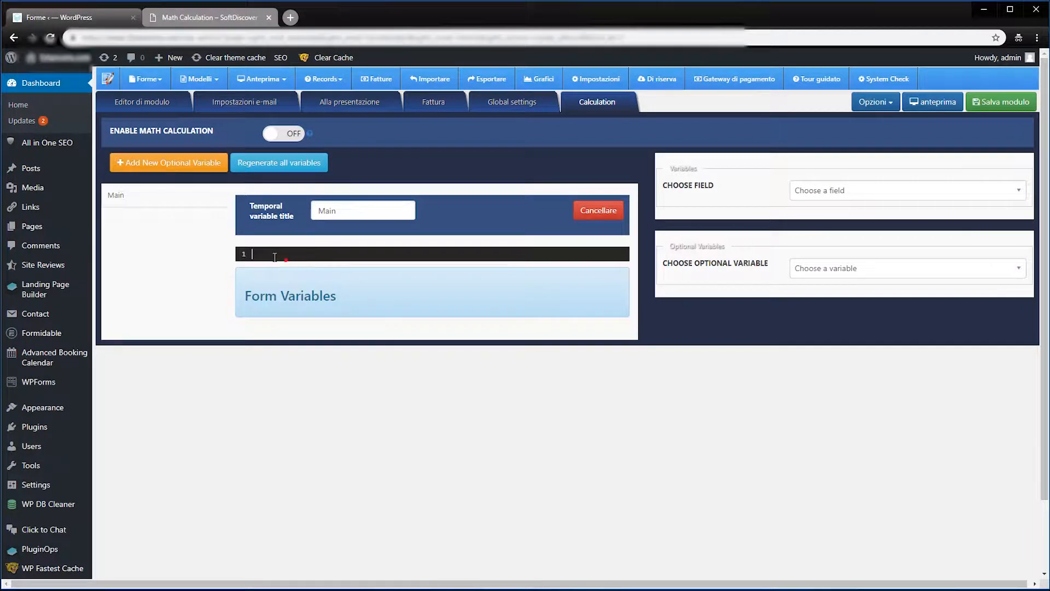
{"action": "left_click", "coordinate": [176, 166]}
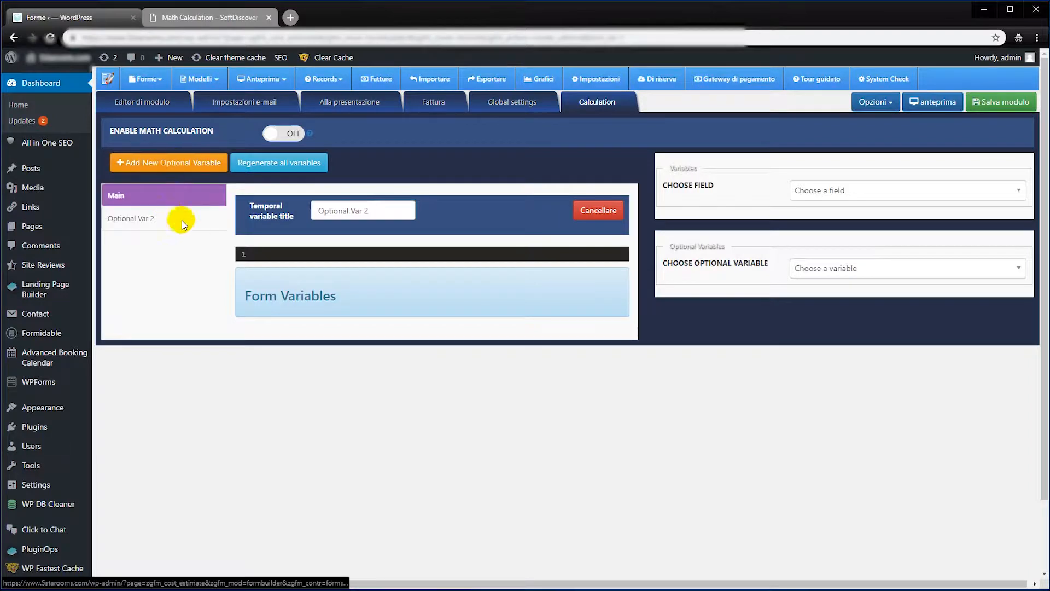
{"action": "triple_click", "coordinate": [381, 213]}
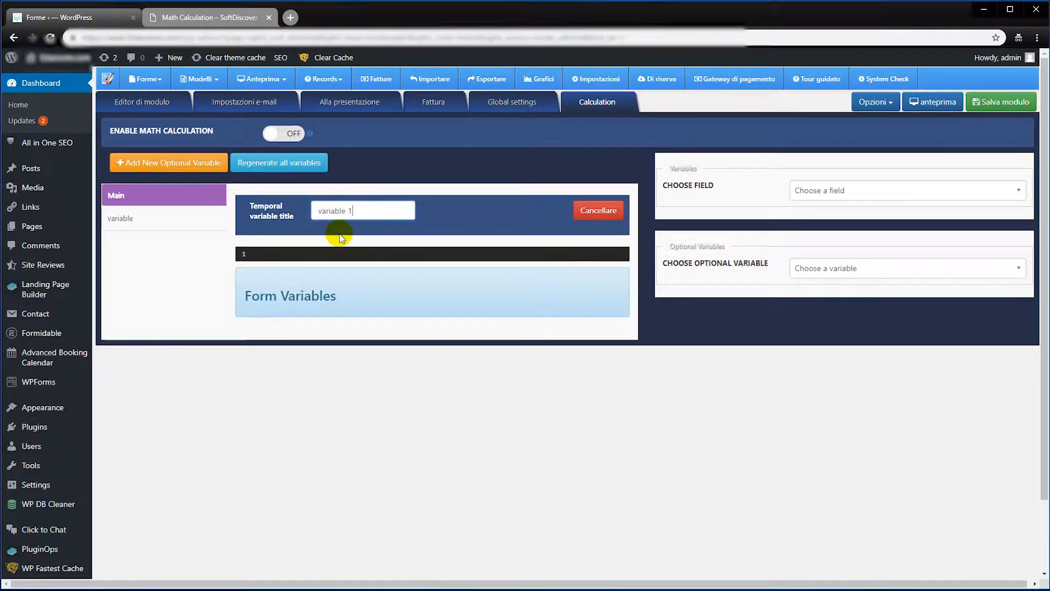
Add another optional variable to the math calculation and title it "variable two".
{"action": "left_click", "coordinate": [177, 167]}
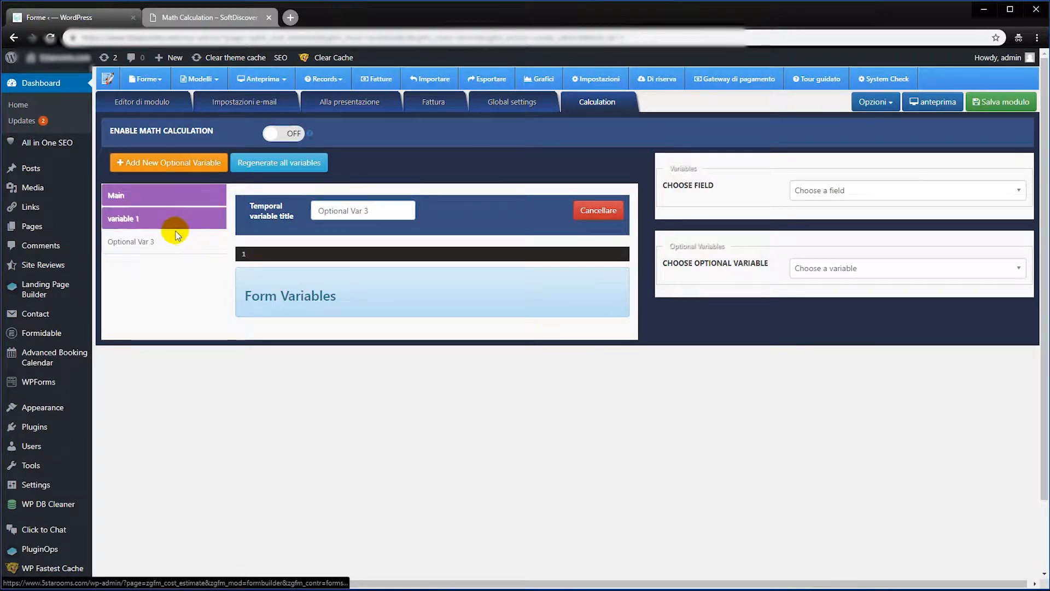
{"action": "left_click", "coordinate": [164, 235]}
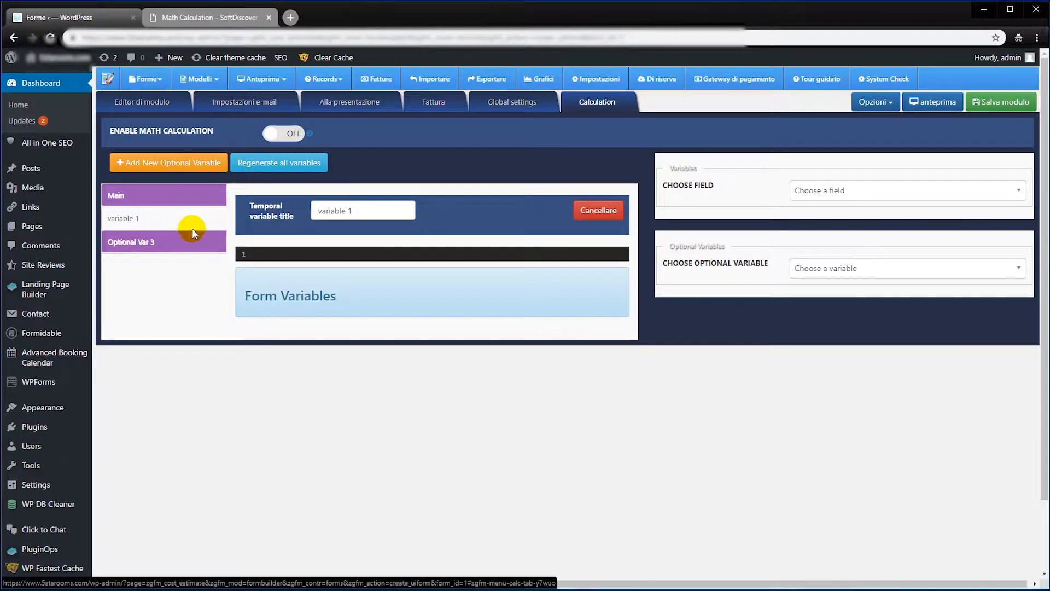
{"action": "left_click", "coordinate": [188, 246]}
{"action": "left_click_drag", "start_coordinate": [382, 211], "coordinate": [319, 211]}
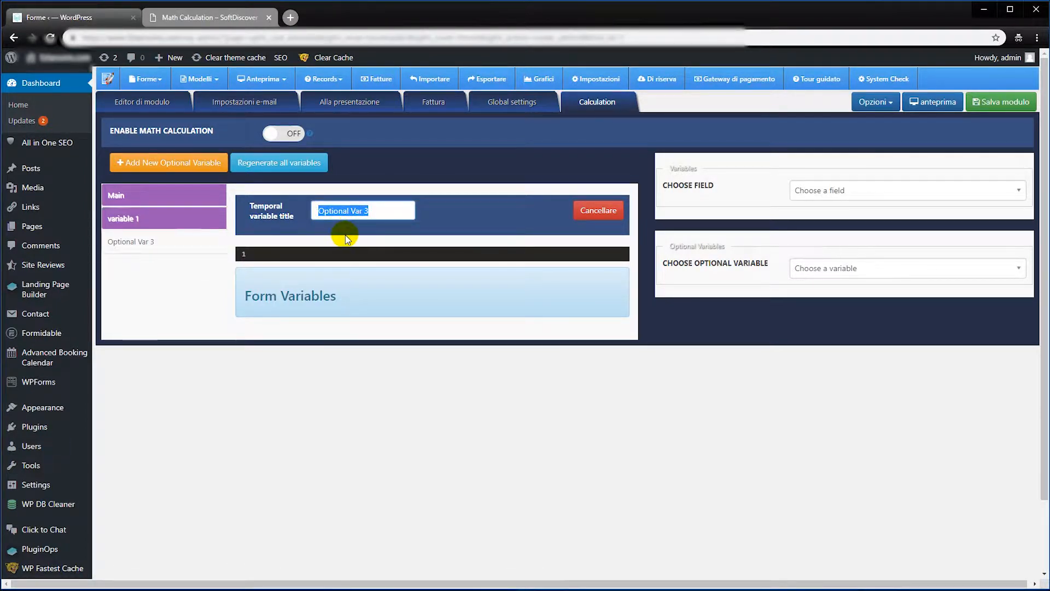
{"action": "type", "text": "variable two"}
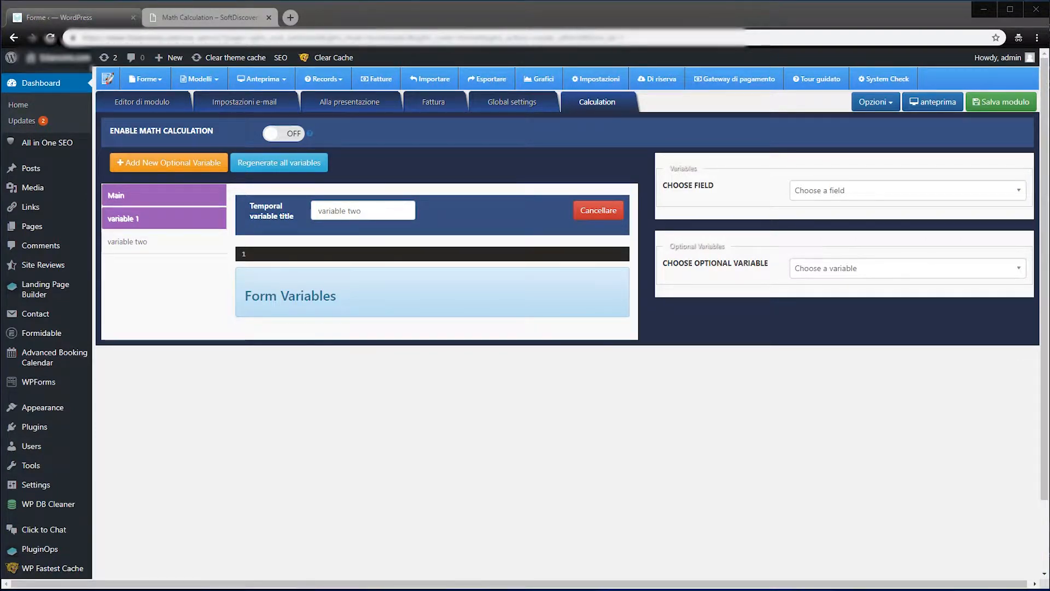
Rename variable 1 as "calculate botton earning month before taxes", matching the monthly earnings header in the Excel projections.
{"action": "left_click", "coordinate": [160, 220]}
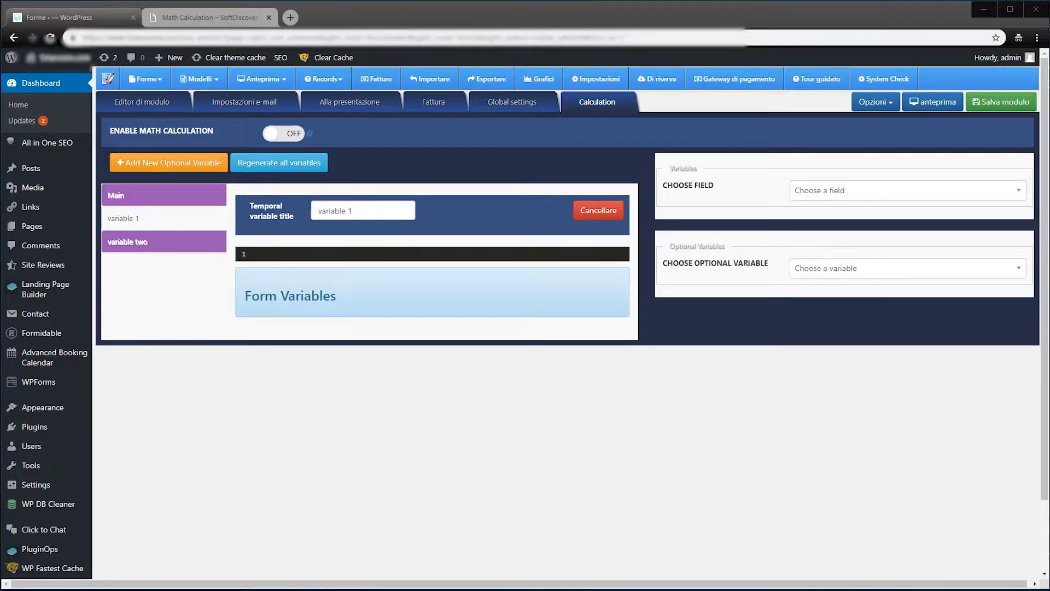
{"action": "triple_click", "coordinate": [328, 213]}
{"action": "type", "text": "calculate botton earning month  before taxes"}
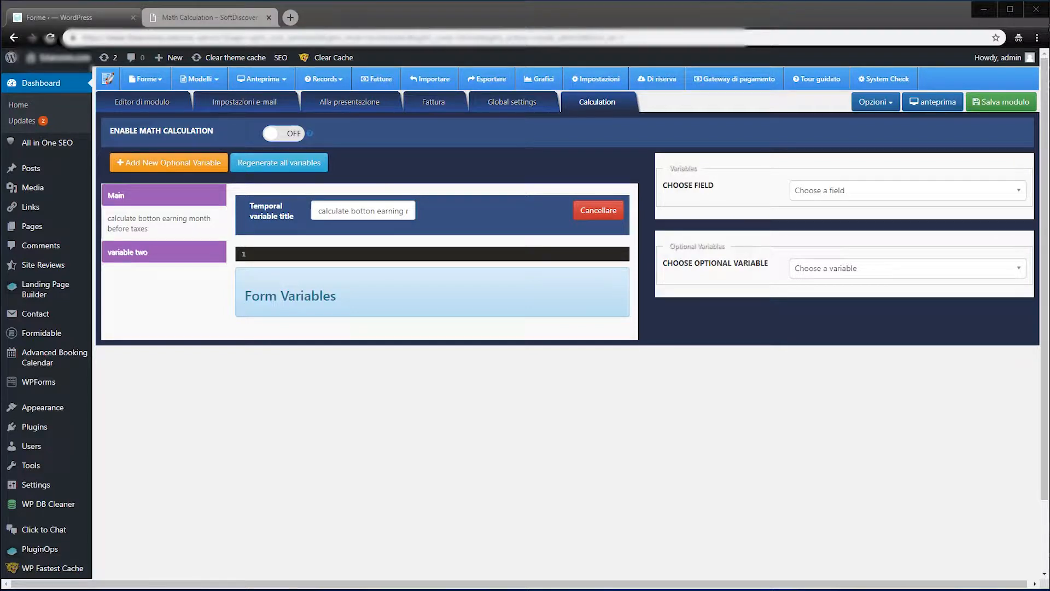
{"action": "left_click", "coordinate": [279, 253]}
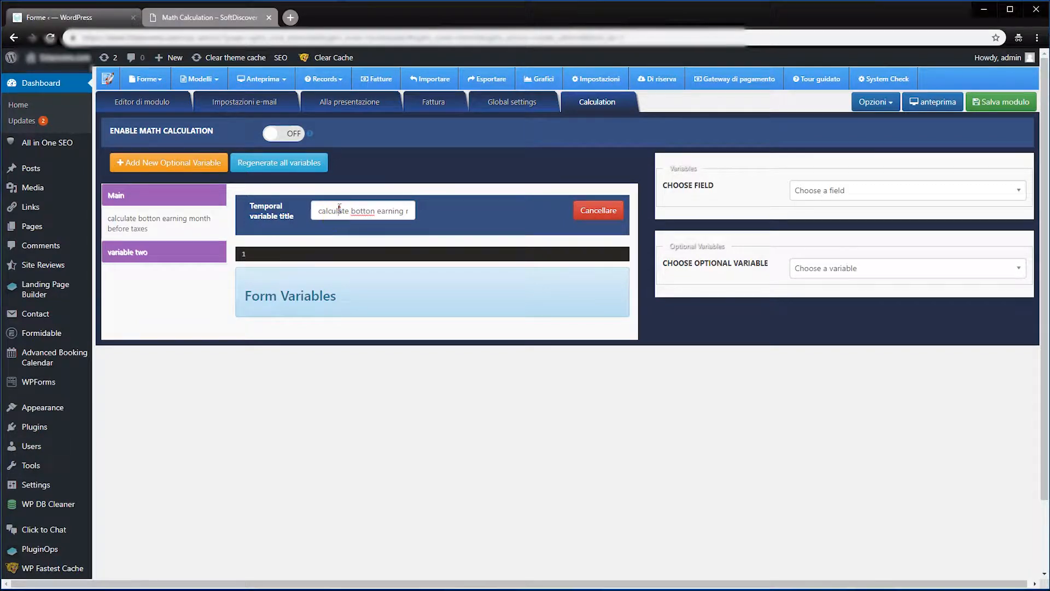
Rename variable two as "calculate botton earning year before tax", matching the yearly earnings header in the Excel projections.
{"action": "left_click", "coordinate": [180, 255]}
{"action": "left_click", "coordinate": [356, 212]}
{"action": "left_click_drag", "start_coordinate": [370, 211], "coordinate": [281, 212]}
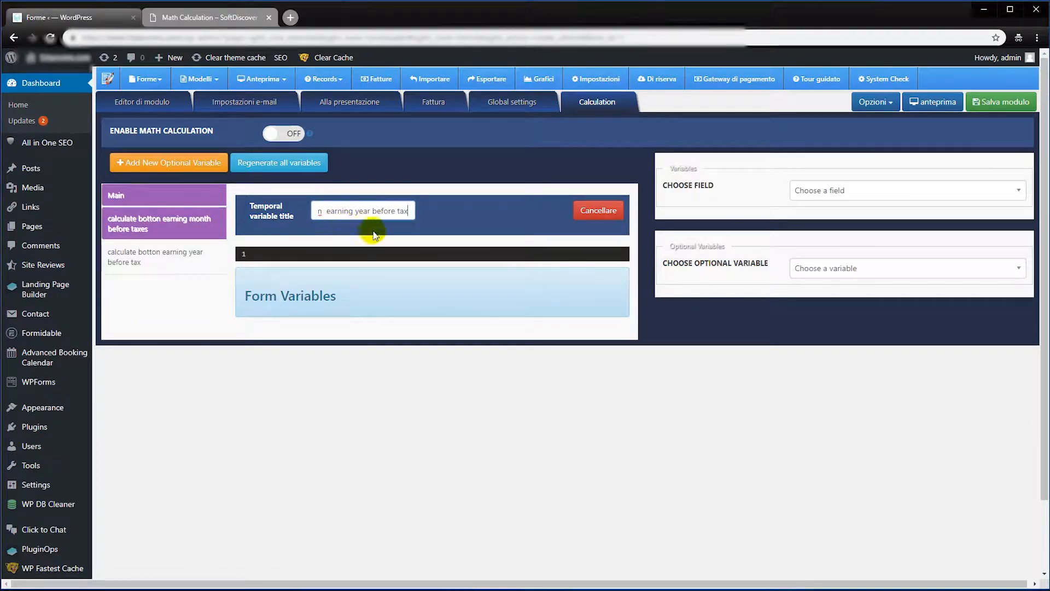
{"action": "left_click", "coordinate": [375, 333]}
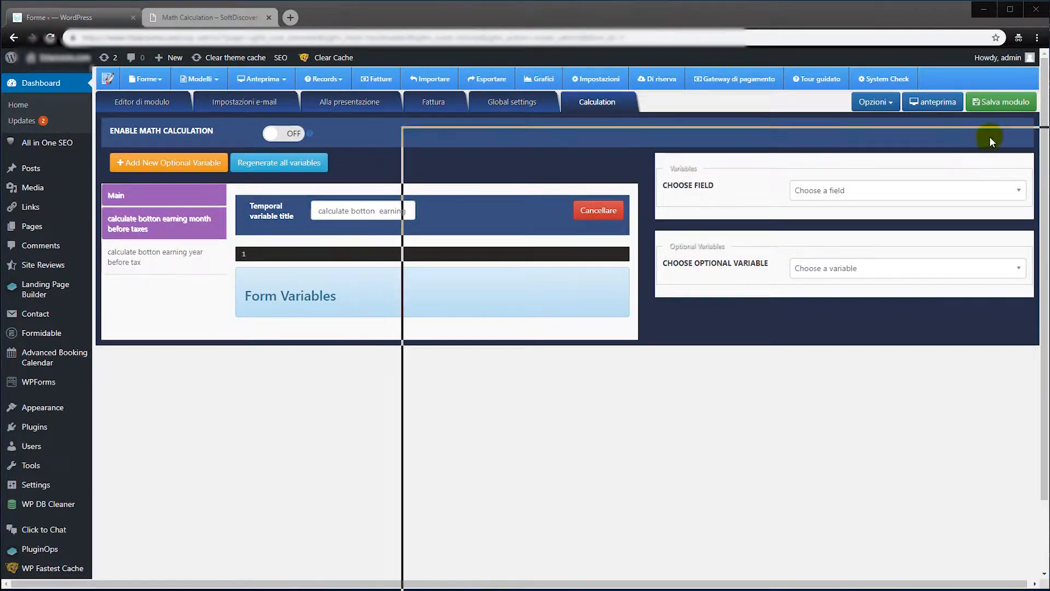
Place the Excel projections beside the calculation settings and compare the yearly and monthly earnings headers with the two optional variables.
{"action": "left_click_drag", "start_coordinate": [990, 136], "coordinate": [1035, 103]}
{"action": "left_click_drag", "start_coordinate": [833, 108], "coordinate": [140, 293]}
{"action": "left_click", "coordinate": [368, 463]}
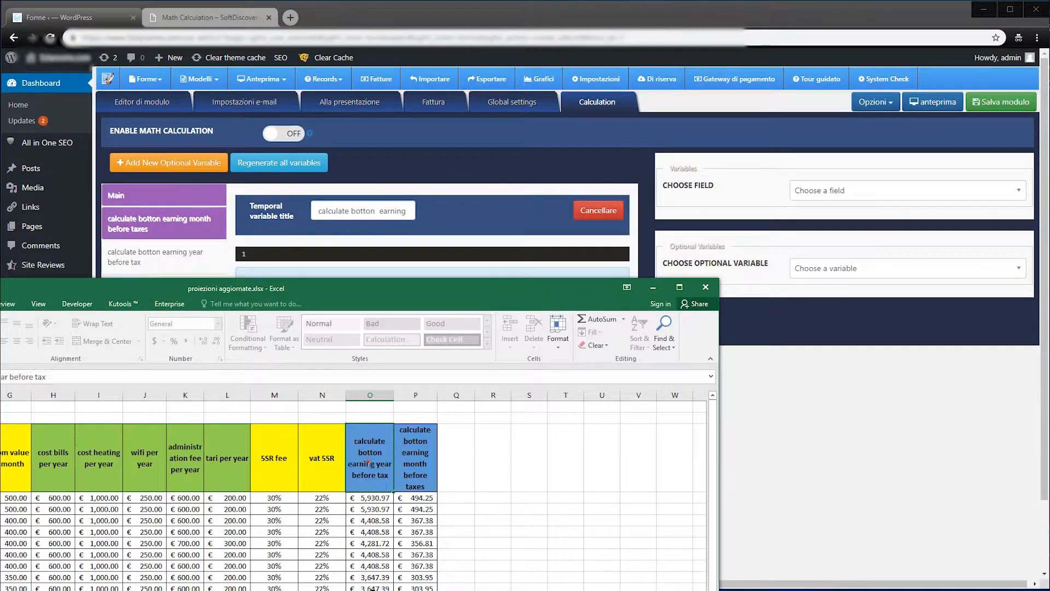
{"action": "left_click", "coordinate": [467, 485]}
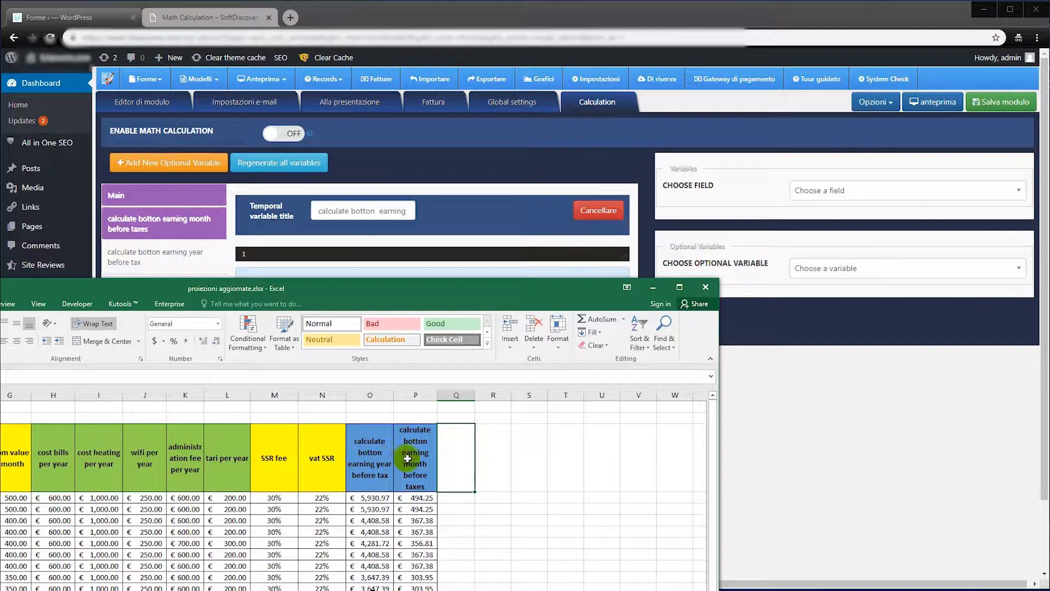
{"action": "mouse_move", "coordinate": [386, 429]}
{"action": "left_mouse_down"}
{"action": "mouse_move", "coordinate": [345, 462]}
{"action": "mouse_move", "coordinate": [396, 448]}
{"action": "mouse_move", "coordinate": [389, 431]}
{"action": "left_mouse_up"}
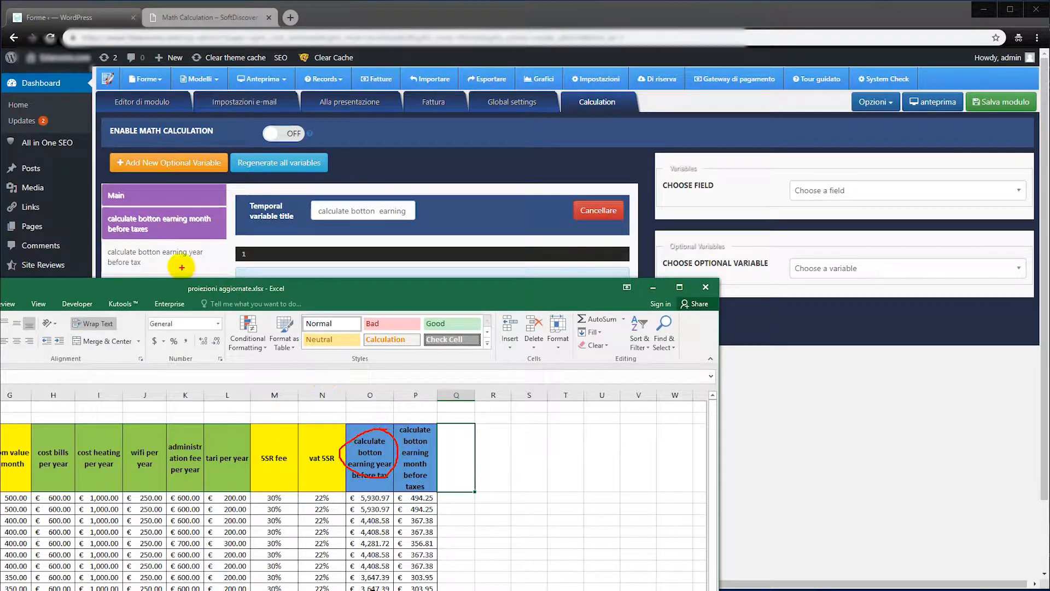
{"action": "mouse_move", "coordinate": [207, 244]}
{"action": "left_mouse_down"}
{"action": "mouse_move", "coordinate": [128, 253]}
{"action": "mouse_move", "coordinate": [170, 271]}
{"action": "mouse_move", "coordinate": [185, 239]}
{"action": "left_mouse_up"}
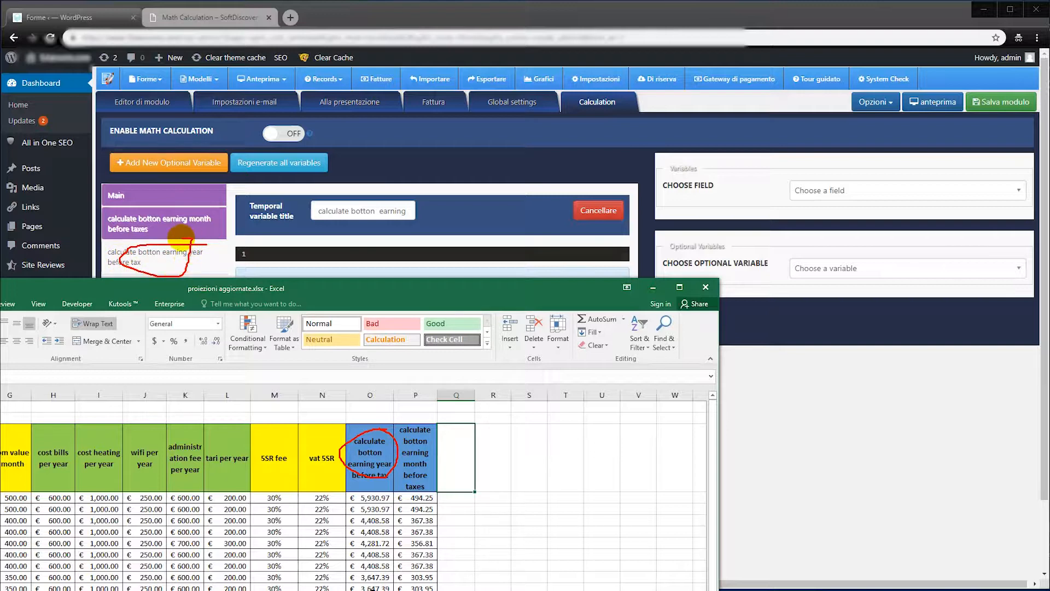
{"action": "left_click_drag", "start_coordinate": [424, 422], "coordinate": [418, 427]}
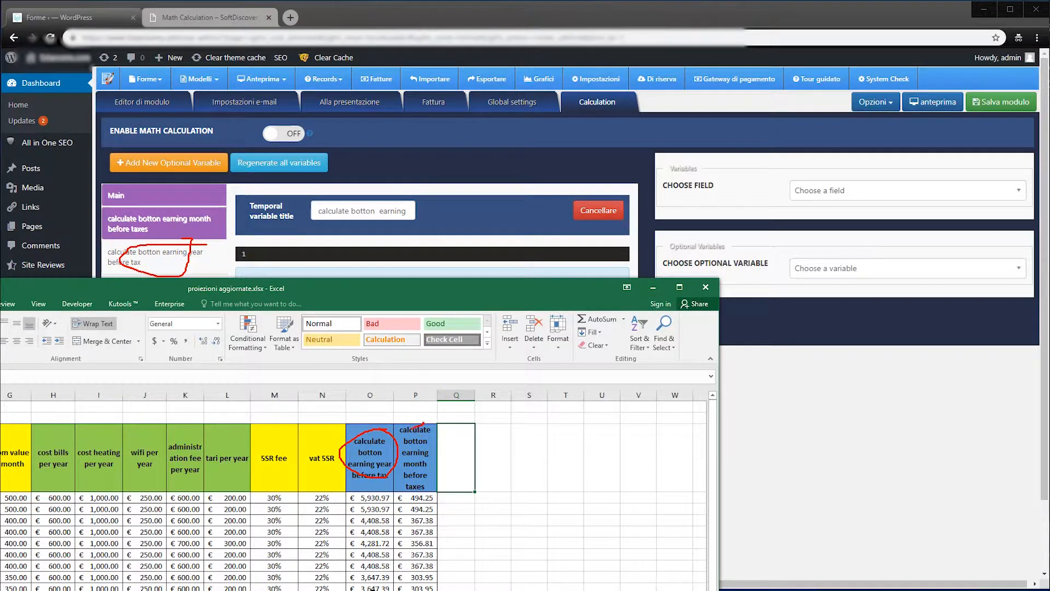
{"action": "left_click_drag", "start_coordinate": [408, 481], "coordinate": [426, 435]}
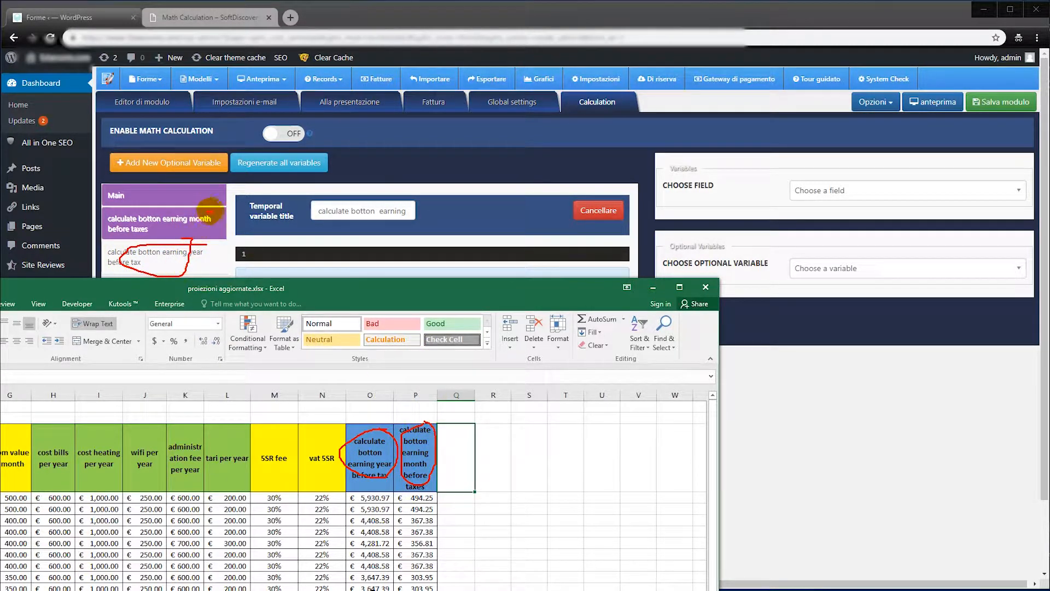
{"action": "mouse_move", "coordinate": [107, 210]}
{"action": "left_mouse_down"}
{"action": "mouse_move", "coordinate": [155, 237]}
{"action": "mouse_move", "coordinate": [216, 202]}
{"action": "left_mouse_up"}
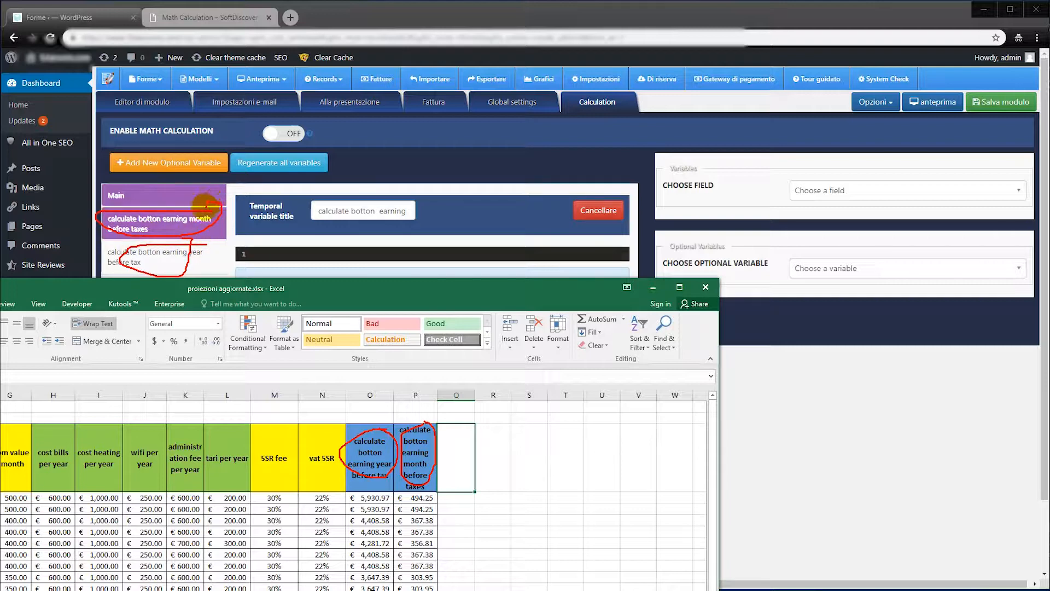
{"action": "key", "text": "Escape"}
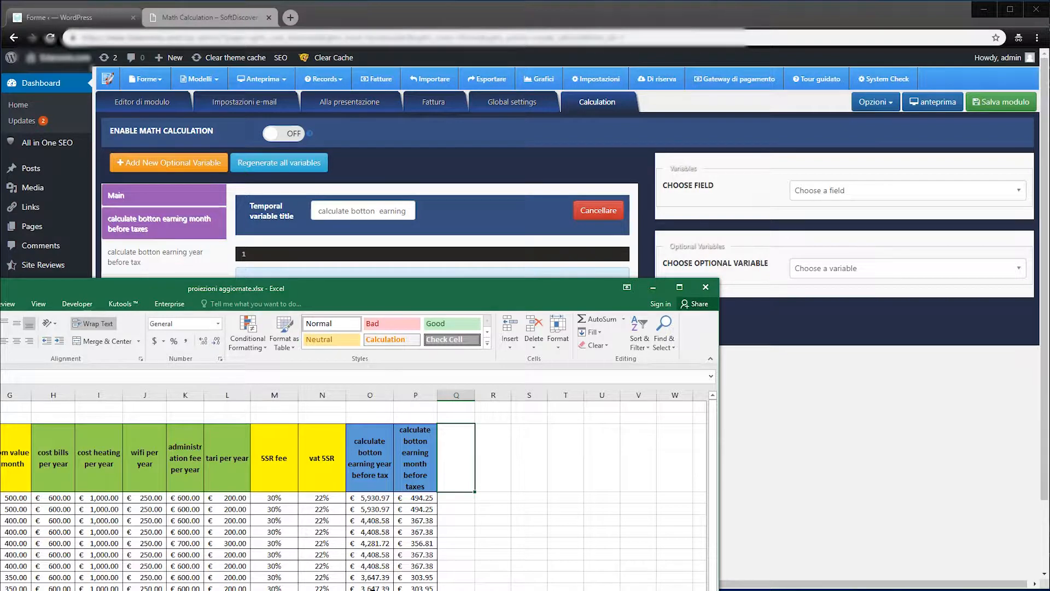
{"action": "left_click", "coordinate": [372, 590]}
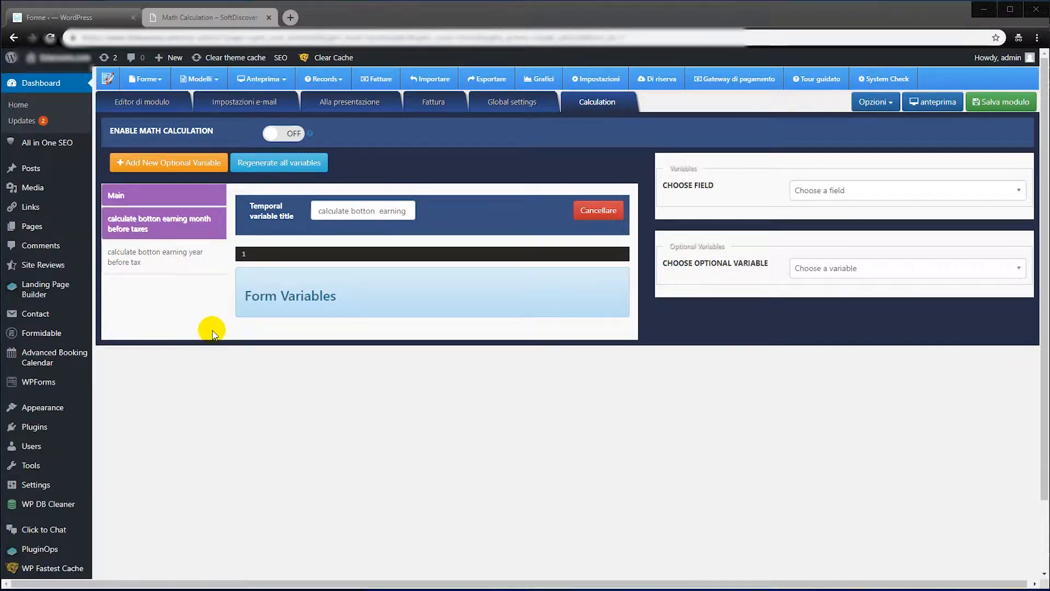
Switch to the Excel projections and examine how milano's monthly earnings formula in P4 derives from the yearly earnings.
{"action": "left_click", "coordinate": [260, 255]}
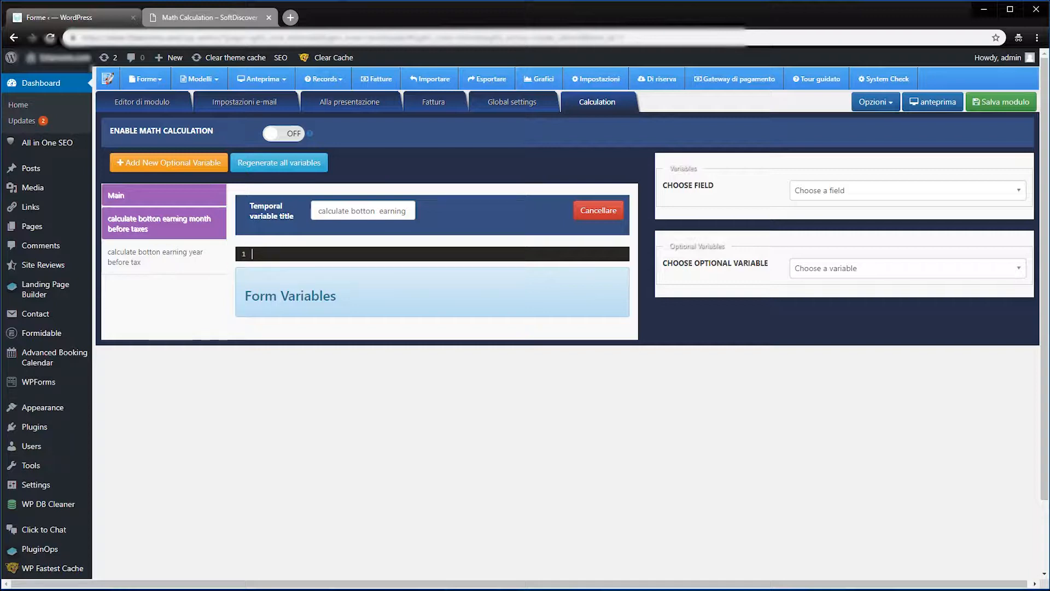
{"action": "left_click_drag", "start_coordinate": [656, 590], "coordinate": [757, 280]}
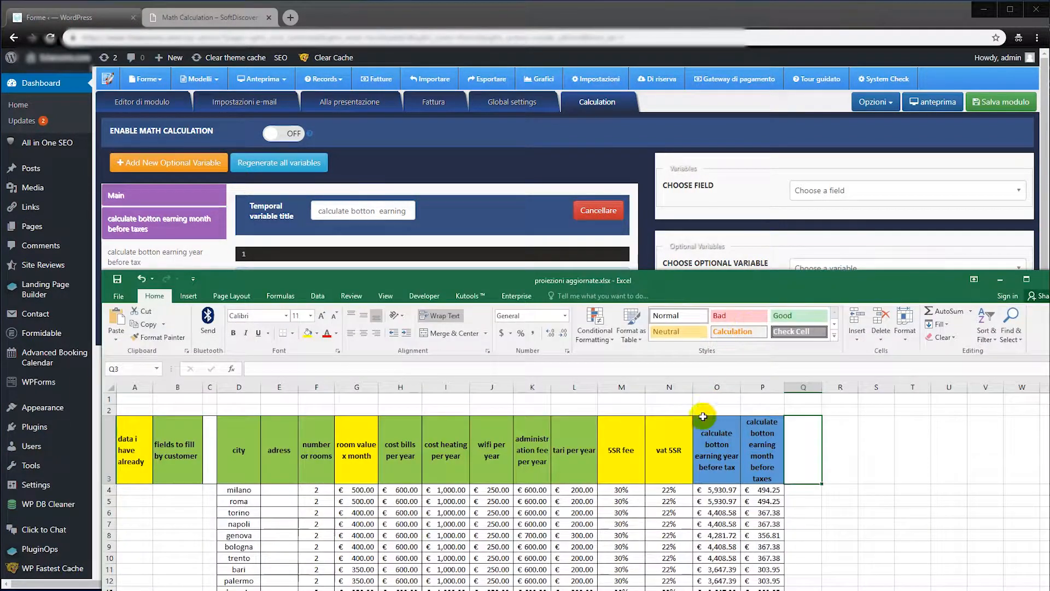
{"action": "left_click", "coordinate": [759, 445]}
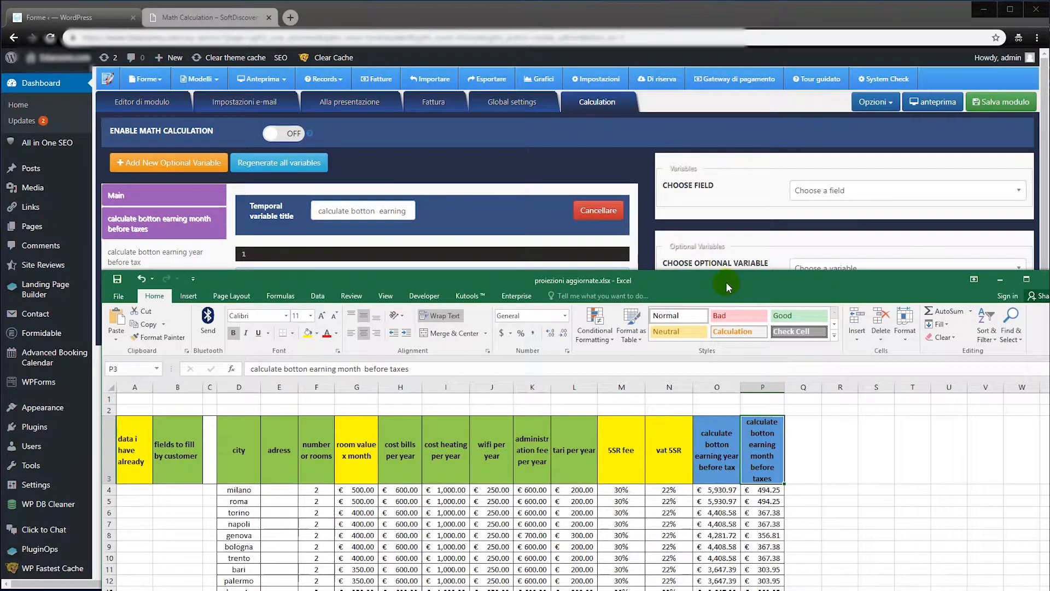
{"action": "left_click_drag", "start_coordinate": [726, 281], "coordinate": [736, 179]}
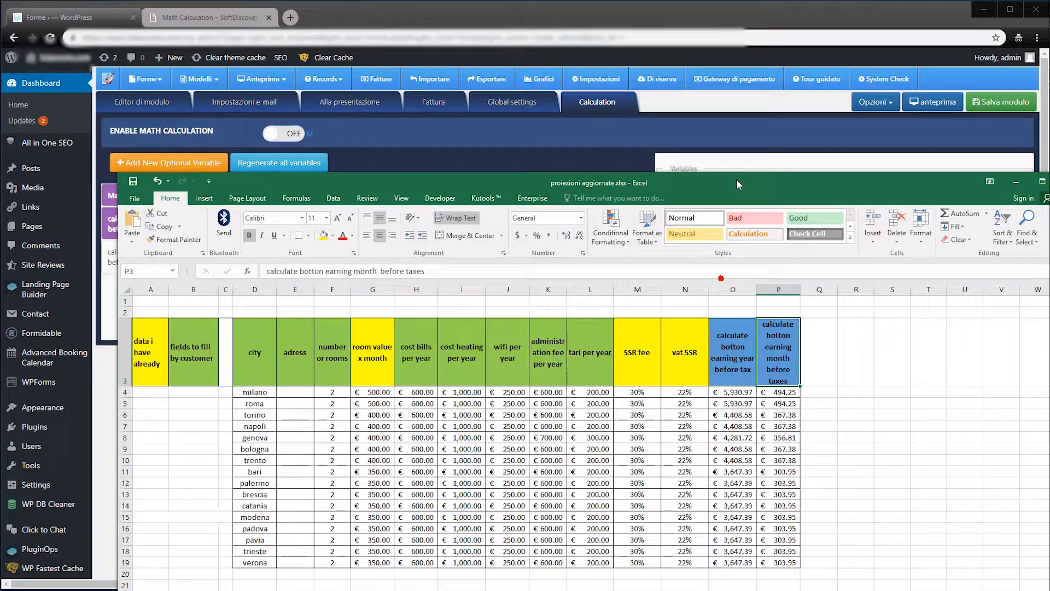
{"action": "left_click", "coordinate": [779, 392]}
{"action": "left_click", "coordinate": [336, 268]}
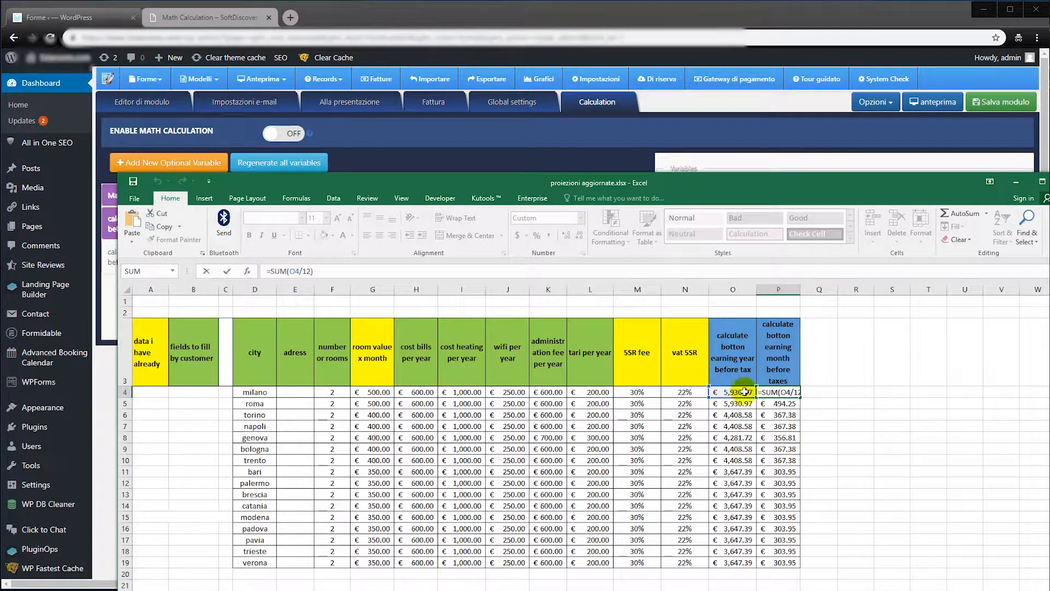
{"action": "key", "text": "ctrl+2"}
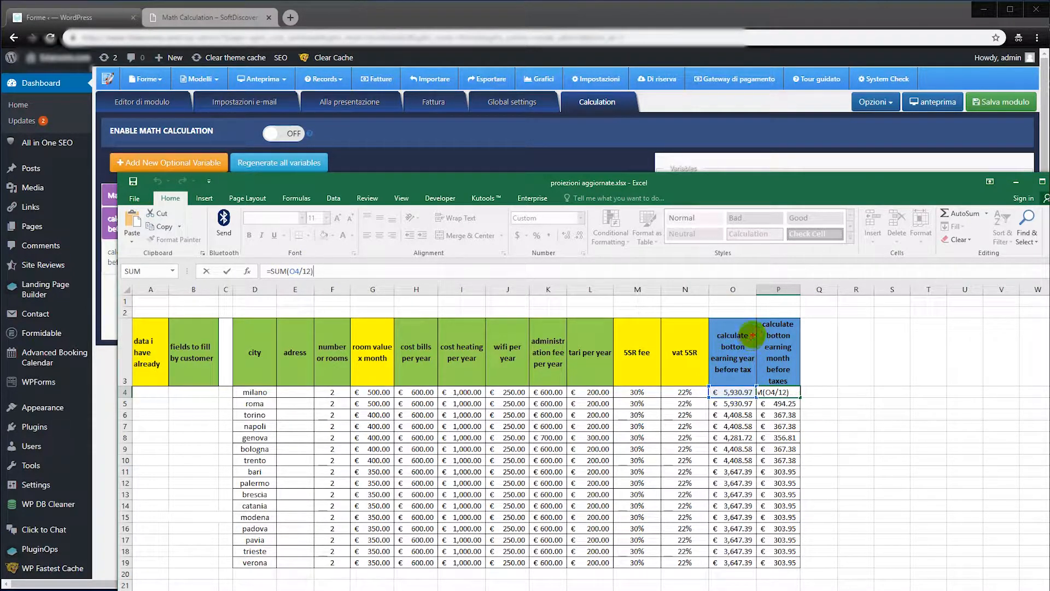
{"action": "mouse_move", "coordinate": [720, 335]}
{"action": "left_mouse_down"}
{"action": "mouse_move", "coordinate": [758, 380]}
{"action": "mouse_move", "coordinate": [733, 331]}
{"action": "left_mouse_up"}
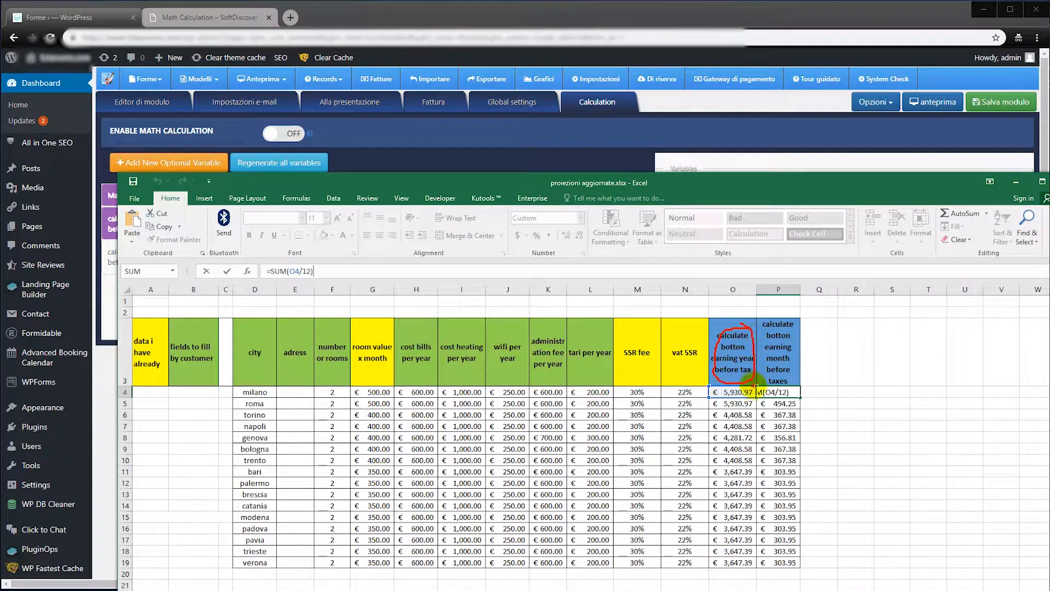
{"action": "left_click_drag", "start_coordinate": [714, 396], "coordinate": [756, 390]}
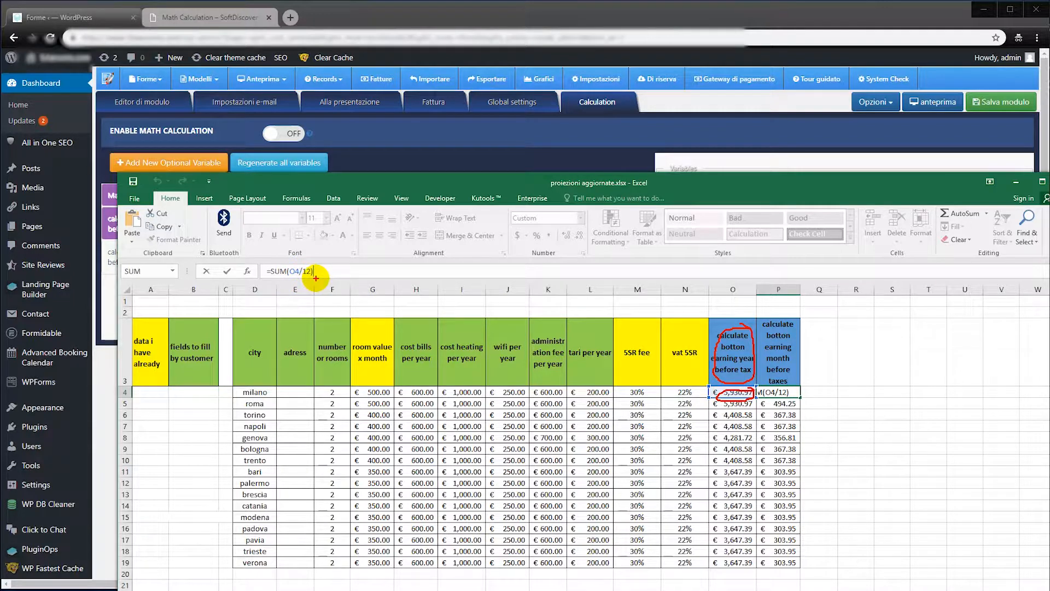
{"action": "key", "text": "Escape"}
{"action": "key", "text": "Escape"}
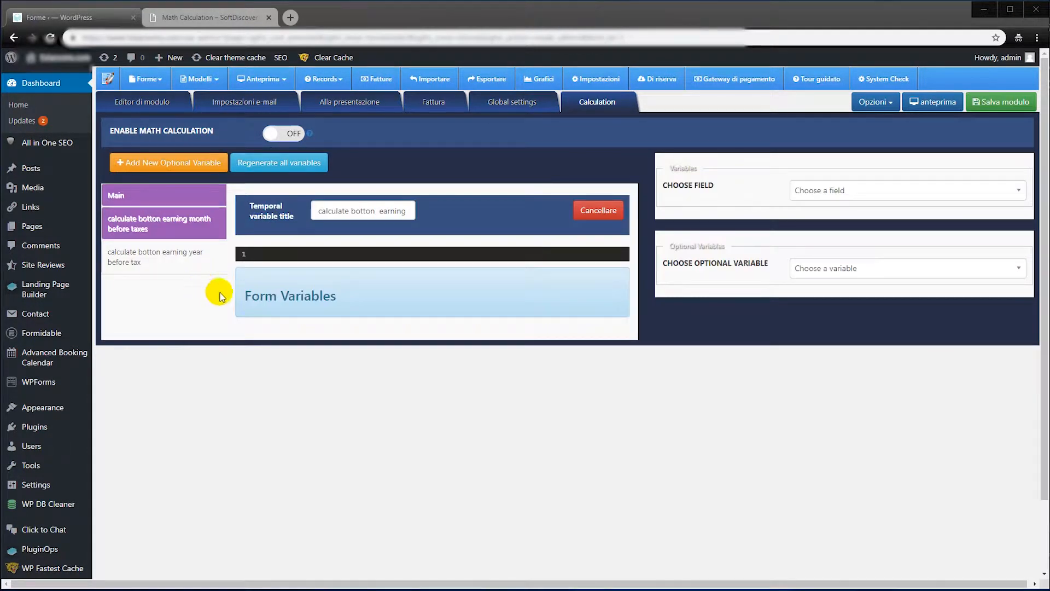
Select the yearly earnings variable and examine the example calculation code and its return line in the Math Calculation documentation.
{"action": "left_click", "coordinate": [216, 257]}
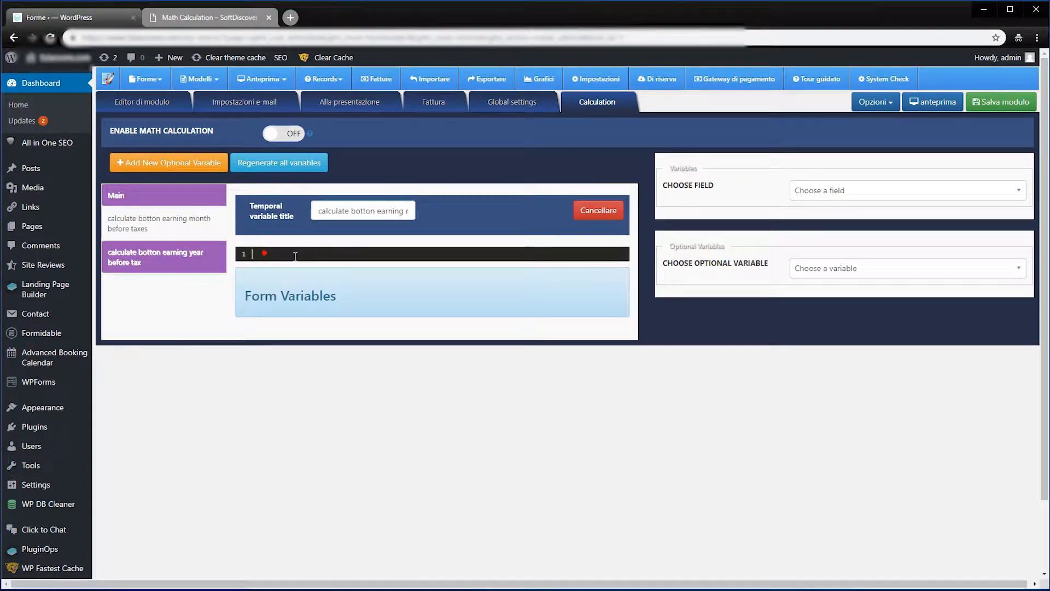
{"action": "left_click", "coordinate": [197, 17]}
{"action": "scroll", "coordinate": [480, 293], "scroll_direction": "down", "scroll_amount": 8}
{"action": "scroll", "coordinate": [476, 312], "scroll_direction": "up", "scroll_amount": 4}
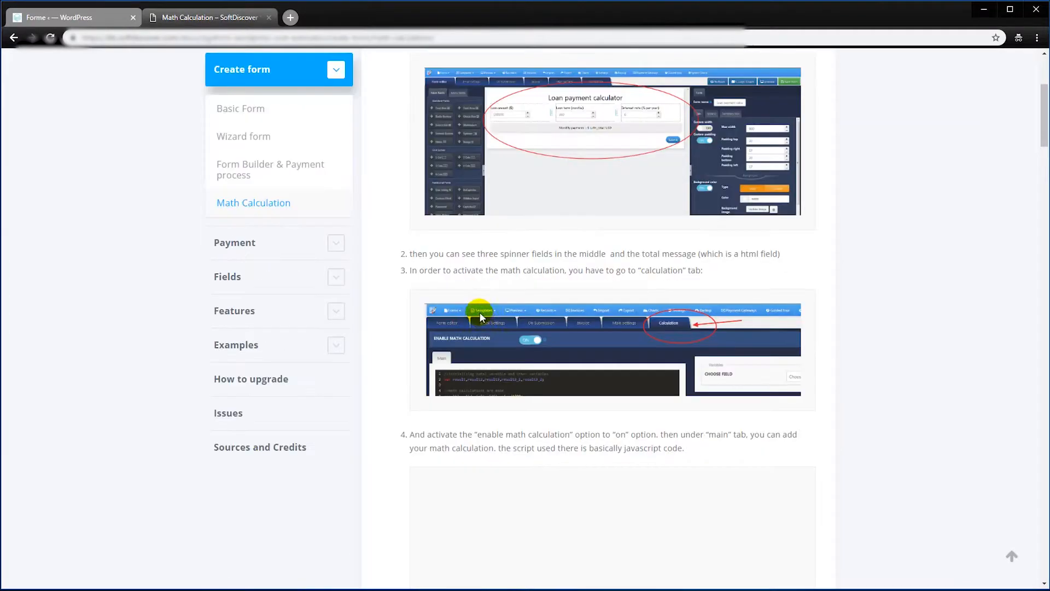
{"action": "scroll", "coordinate": [547, 355], "scroll_direction": "down", "scroll_amount": 4}
{"action": "scroll", "coordinate": [798, 426], "scroll_direction": "down", "scroll_amount": 20}
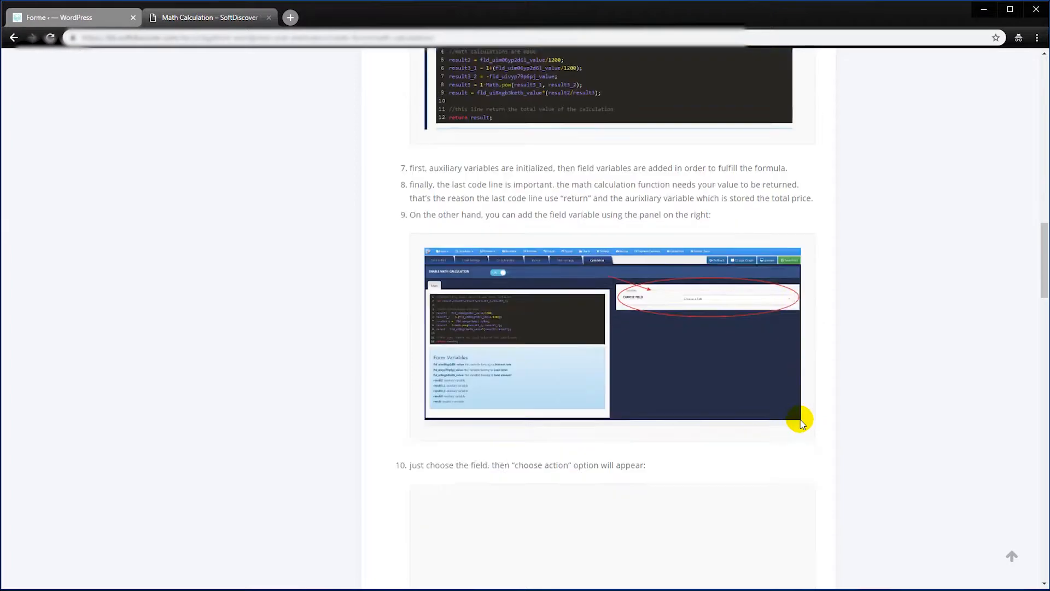
{"action": "scroll", "coordinate": [800, 424], "scroll_direction": "down", "scroll_amount": 3}
{"action": "scroll", "coordinate": [800, 422], "scroll_direction": "down", "scroll_amount": 10}
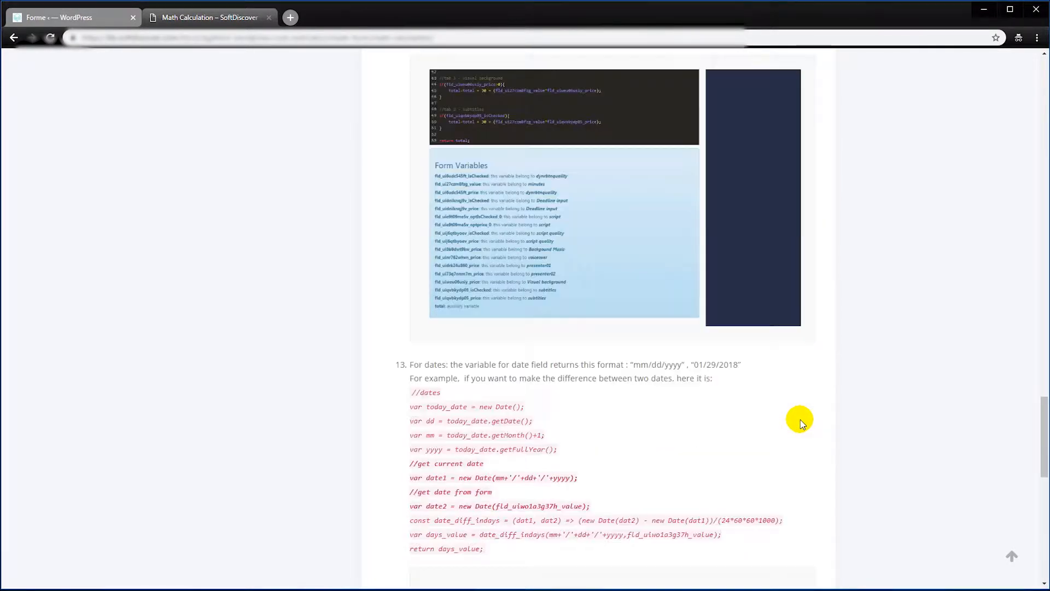
{"action": "scroll", "coordinate": [800, 422], "scroll_direction": "up", "scroll_amount": 15}
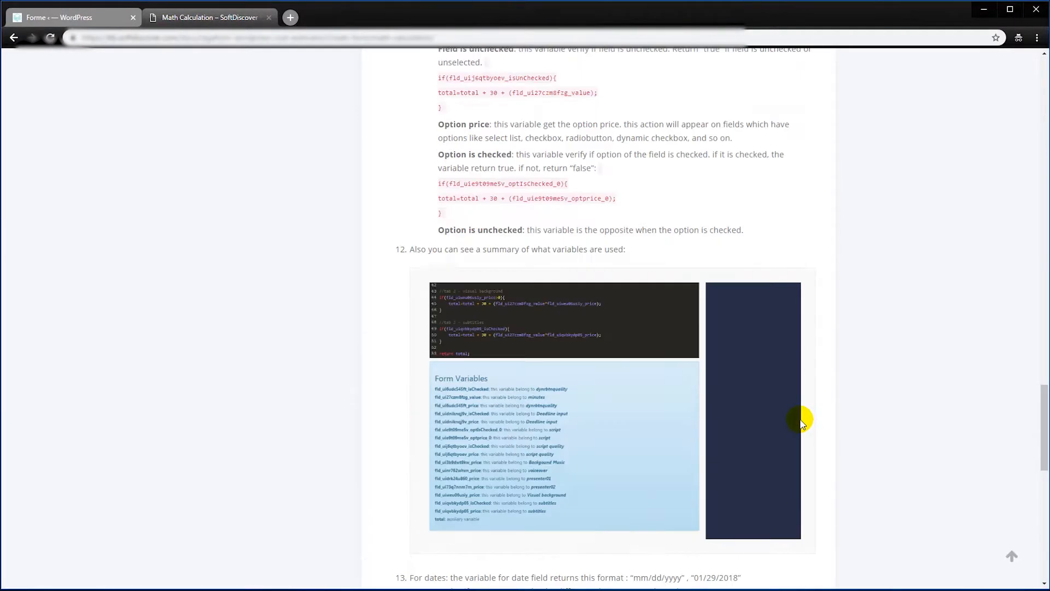
{"action": "scroll", "coordinate": [800, 422], "scroll_direction": "up", "scroll_amount": 4}
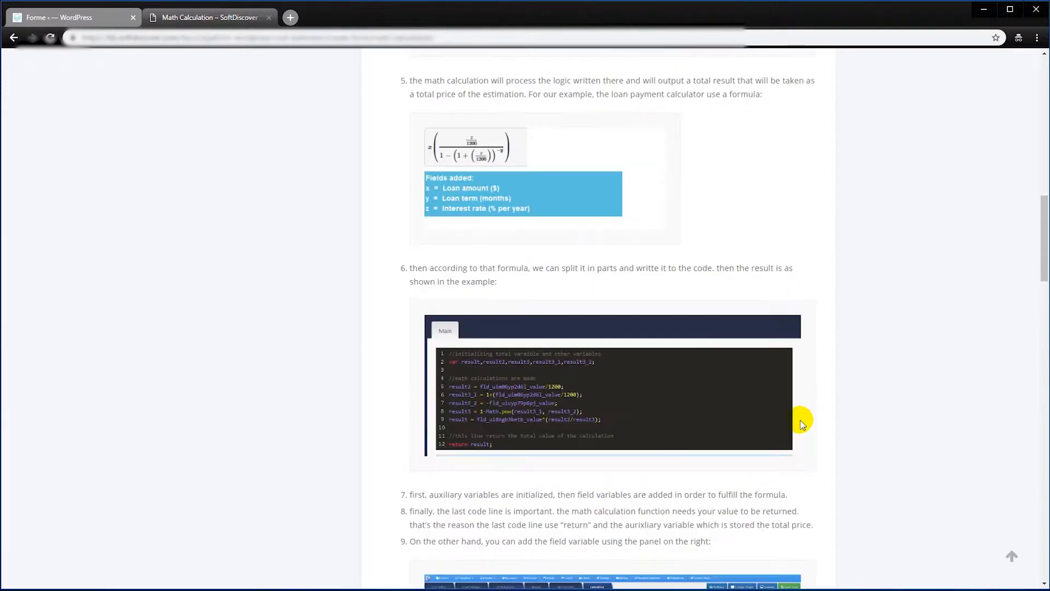
{"action": "scroll", "coordinate": [802, 422], "scroll_direction": "down", "scroll_amount": 2}
{"action": "scroll", "coordinate": [467, 325], "scroll_direction": "up", "scroll_amount": 1}
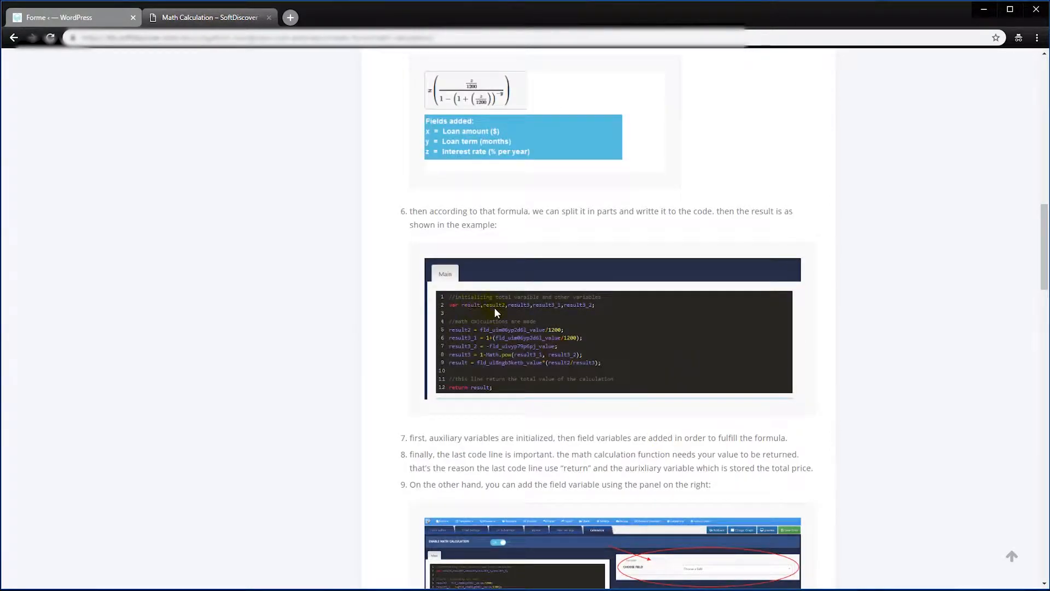
{"action": "left_click", "coordinate": [452, 393]}
Return to the form's calculation settings and start the selected yearly earnings variable's code with "var tmp_var=".
{"action": "left_click", "coordinate": [85, 17]}
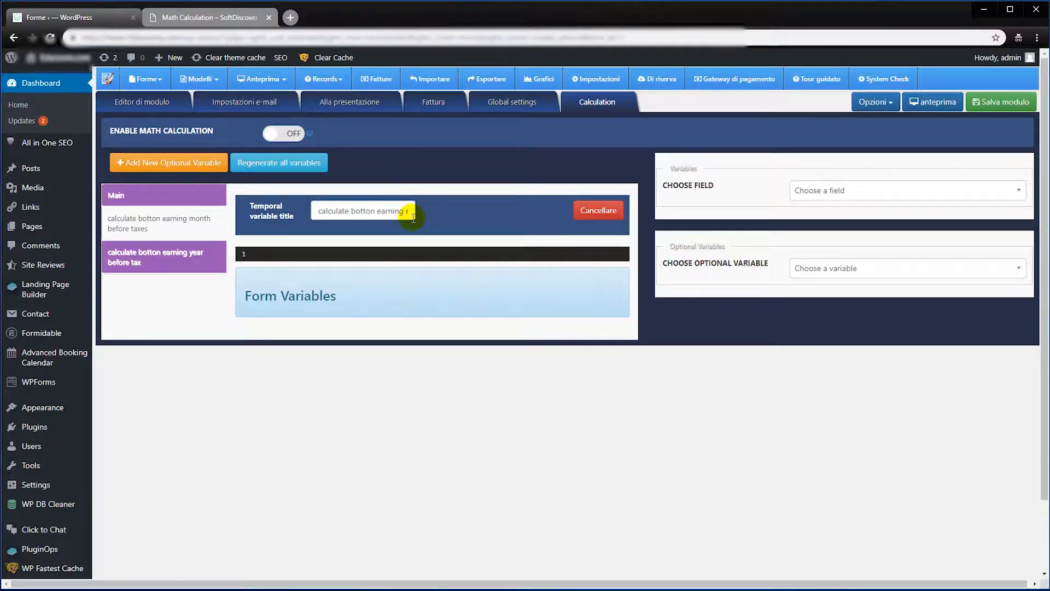
{"action": "left_click", "coordinate": [304, 257]}
{"action": "type", "text": "var tmp_va"}
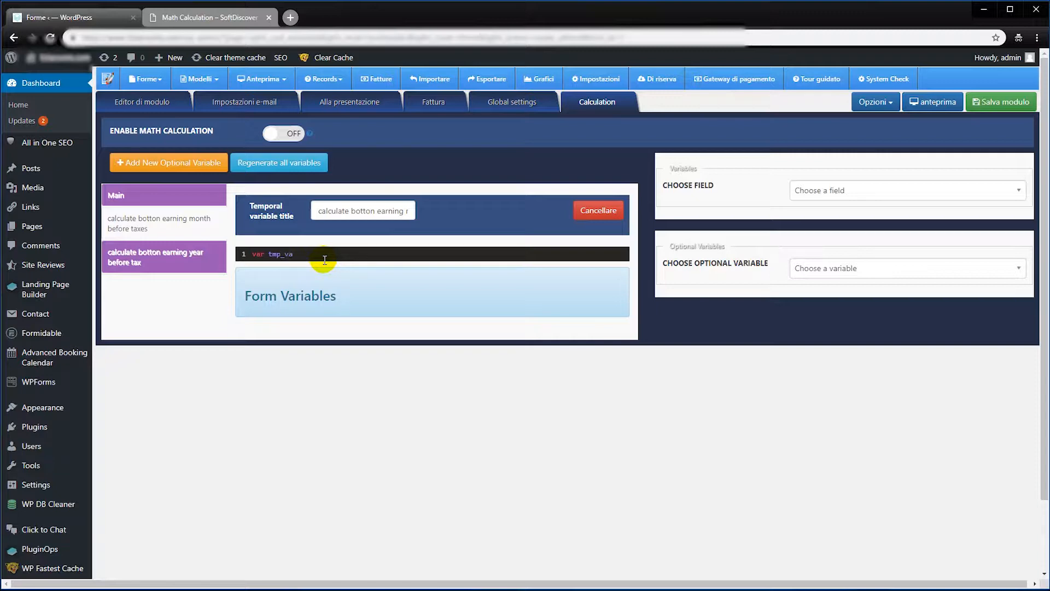
{"action": "type", "text": "r="}
Assign the optional variable "calculate botton earning year before tax" (fldopt_50b9k) to tmp_var and end the statement with a semicolon.
{"action": "left_click", "coordinate": [814, 268]}
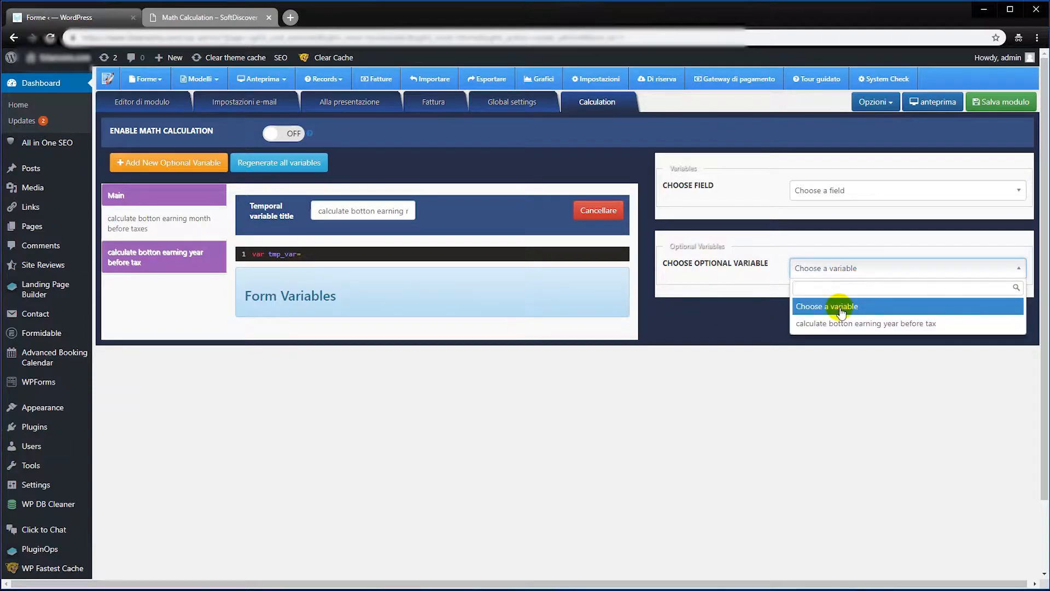
{"action": "left_click", "coordinate": [832, 326]}
{"action": "double_click", "coordinate": [733, 322]}
{"action": "key", "text": "ctrl+c"}
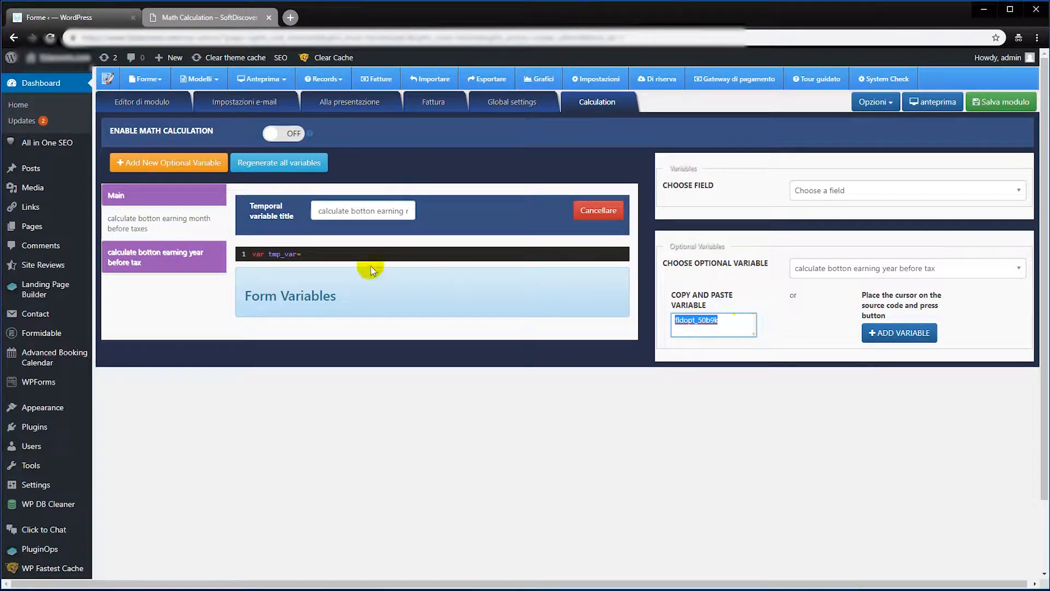
{"action": "left_click", "coordinate": [336, 252]}
{"action": "key", "text": "ctrl+v"}
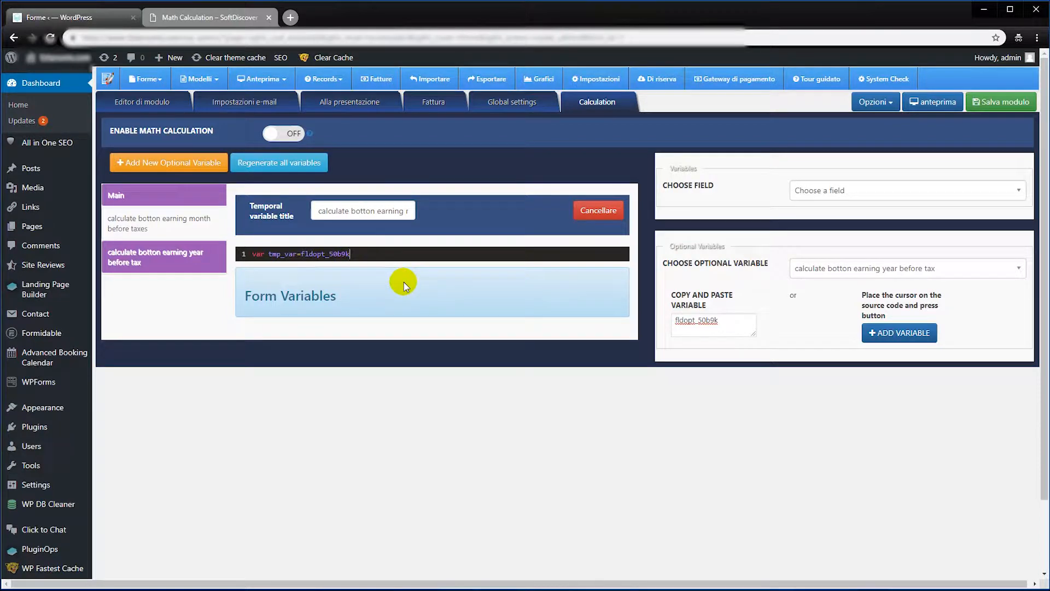
{"action": "type", "text": ";"}
{"action": "key", "text": "Return"}
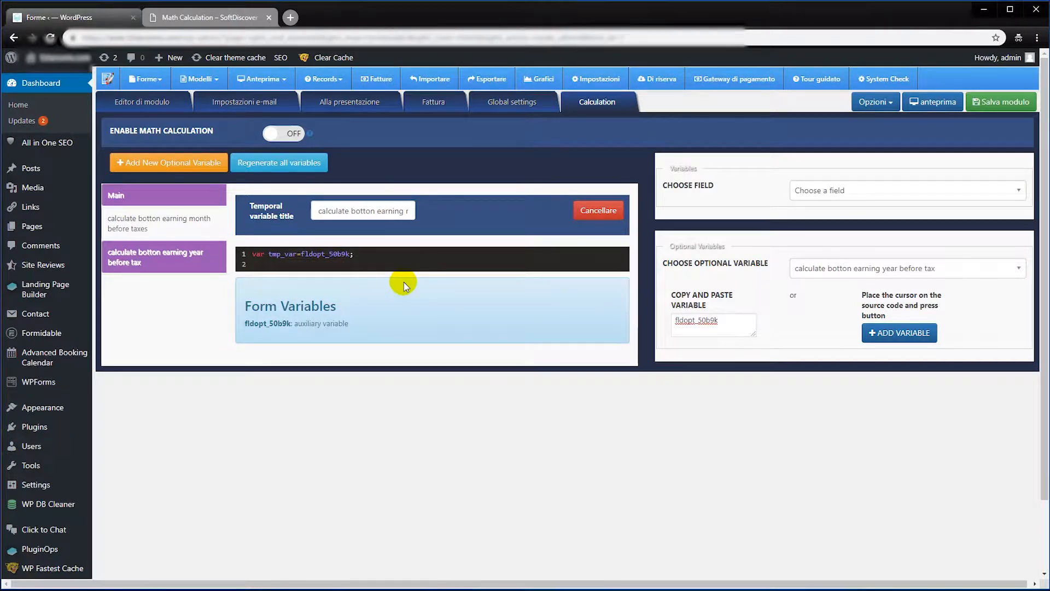
Divide fldopt_50b9k by 12 in the tmp_var declaration and add blank lines below the statement.
{"action": "key", "text": "Up"}
{"action": "key", "text": "Right"}
{"action": "key", "text": "Right"}
{"action": "key", "text": "Right"}
{"action": "key", "text": "Right"}
{"action": "key", "text": "Right"}
{"action": "key", "text": "Right"}
{"action": "key", "text": "Right"}
{"action": "key", "text": "Right"}
{"action": "key", "text": "Right"}
{"action": "key", "text": "Right"}
{"action": "key", "text": "Right"}
{"action": "key", "text": "Right"}
{"action": "key", "text": "Right"}
{"action": "key", "text": "Right"}
{"action": "key", "text": "Right"}
{"action": "key", "text": "Right"}
{"action": "key", "text": "Right"}
{"action": "key", "text": "Right"}
{"action": "type", "text": "/12"}
{"action": "key", "text": "Right"}
{"action": "key", "text": "Return"}
{"action": "key", "text": "Return"}
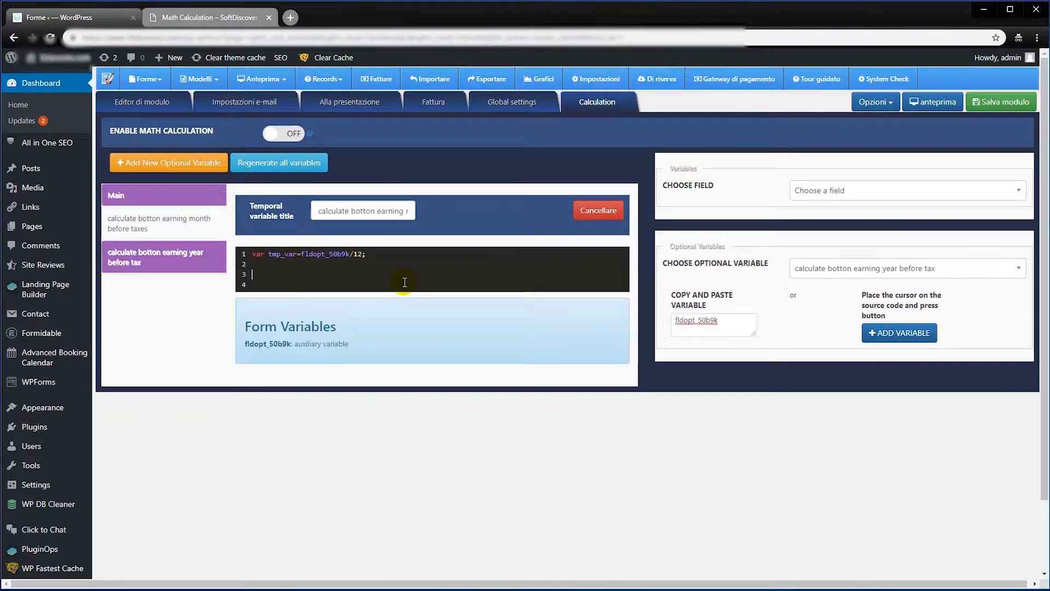
Add the line "return tmp_var;" below the declaration.
{"action": "type", "text": "return tmp"}
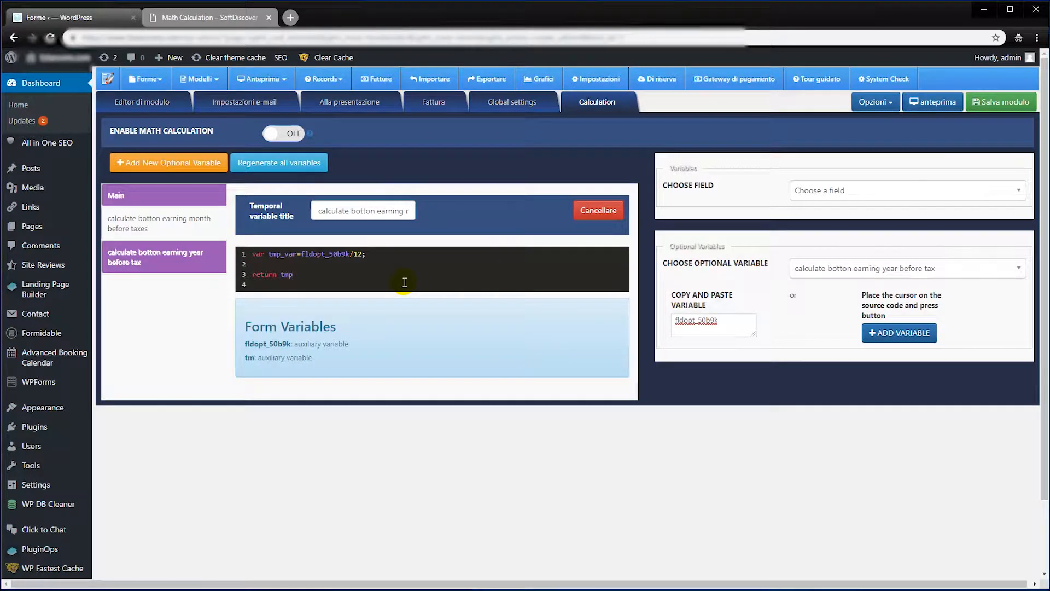
{"action": "type", "text": "_var;"}
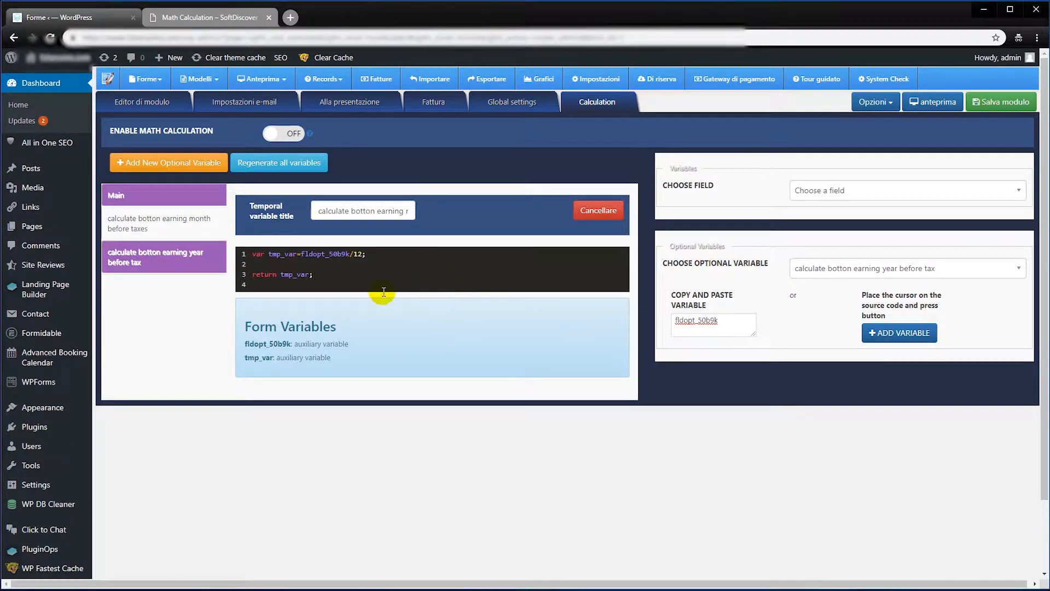
{"action": "left_click", "coordinate": [316, 280]}
{"action": "left_click", "coordinate": [310, 264]}
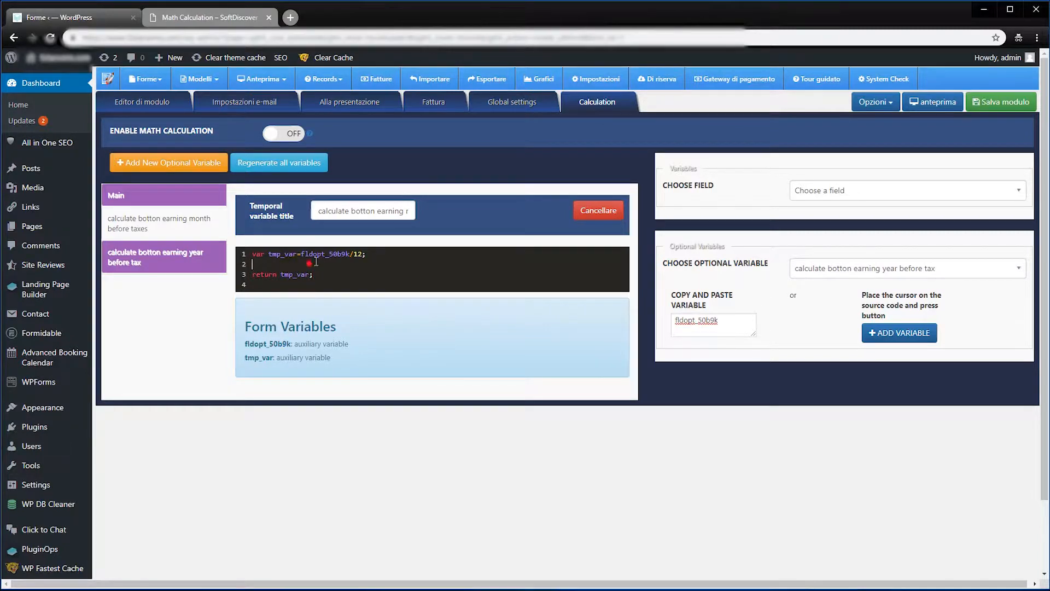
Open the monthly earnings variable's code and examine milano's yearly earnings formula in O4 of the Excel projections.
{"action": "left_click", "coordinate": [180, 255]}
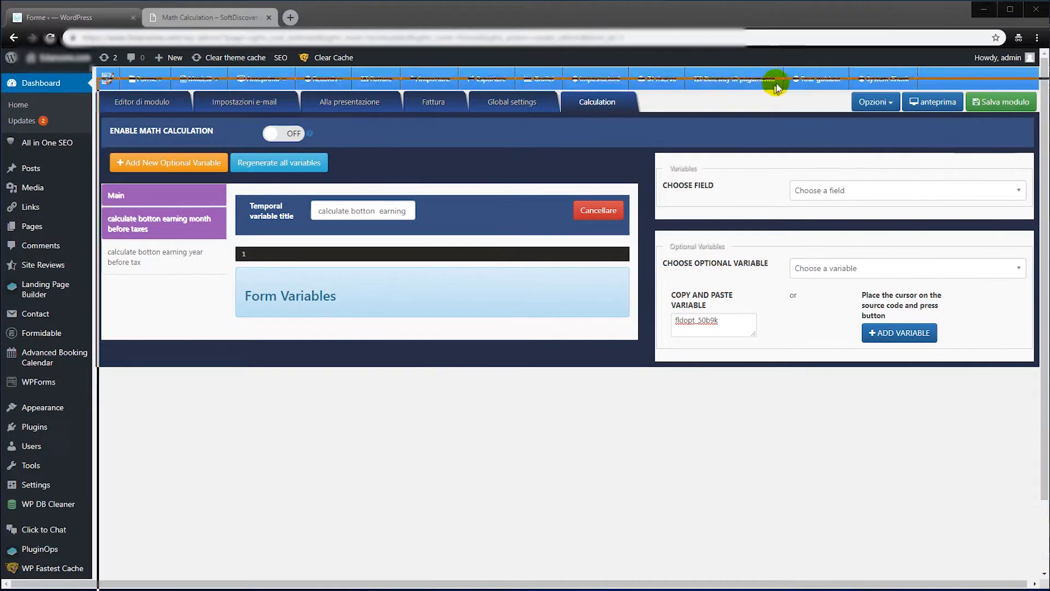
{"action": "key", "text": "alt+Tab"}
{"action": "left_click", "coordinate": [725, 296]}
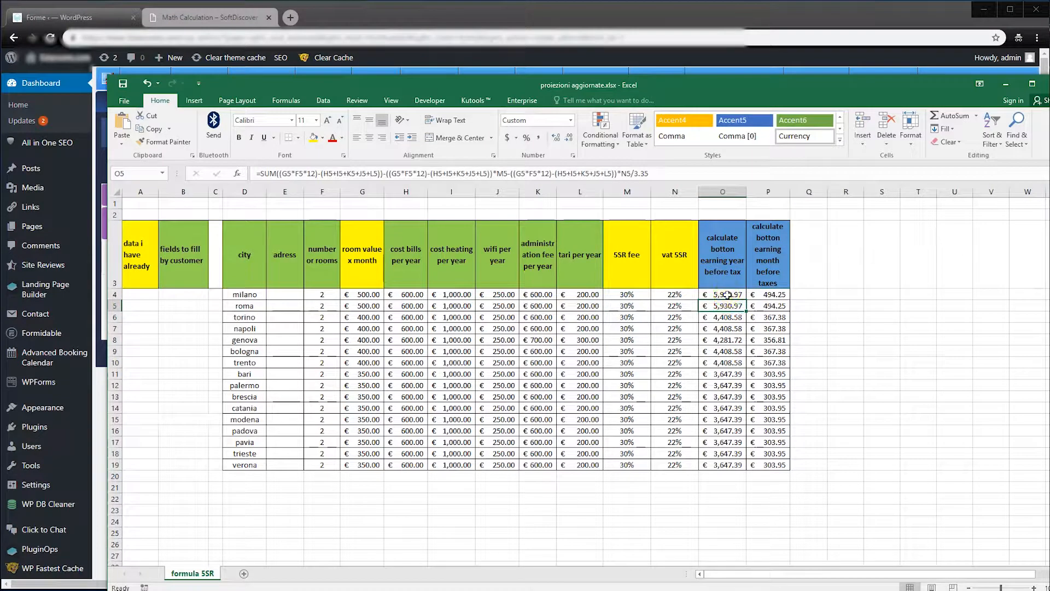
{"action": "left_click", "coordinate": [660, 176]}
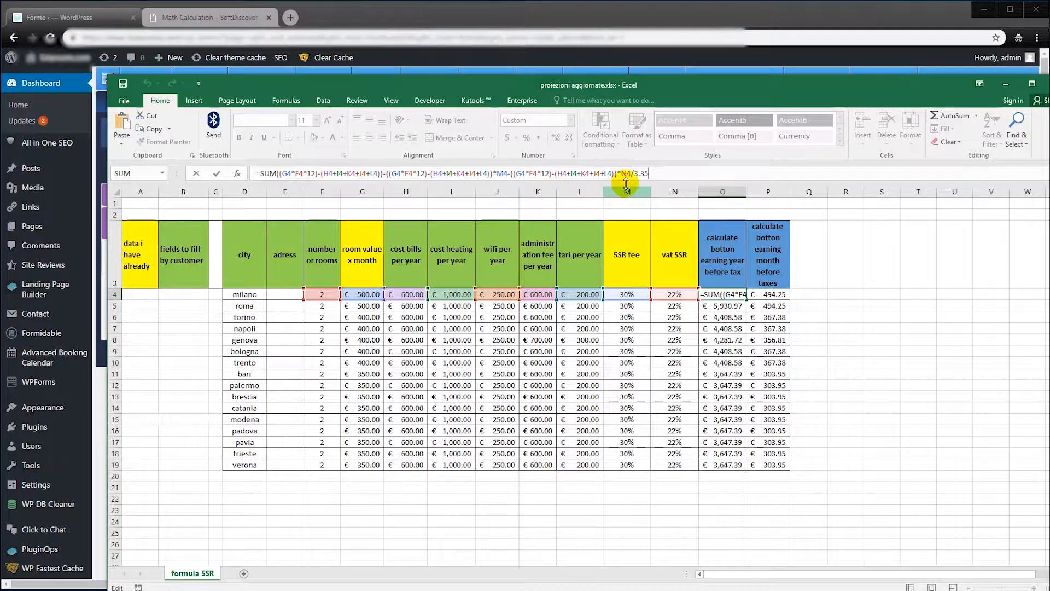
{"action": "left_click_drag", "start_coordinate": [651, 173], "coordinate": [249, 173]}
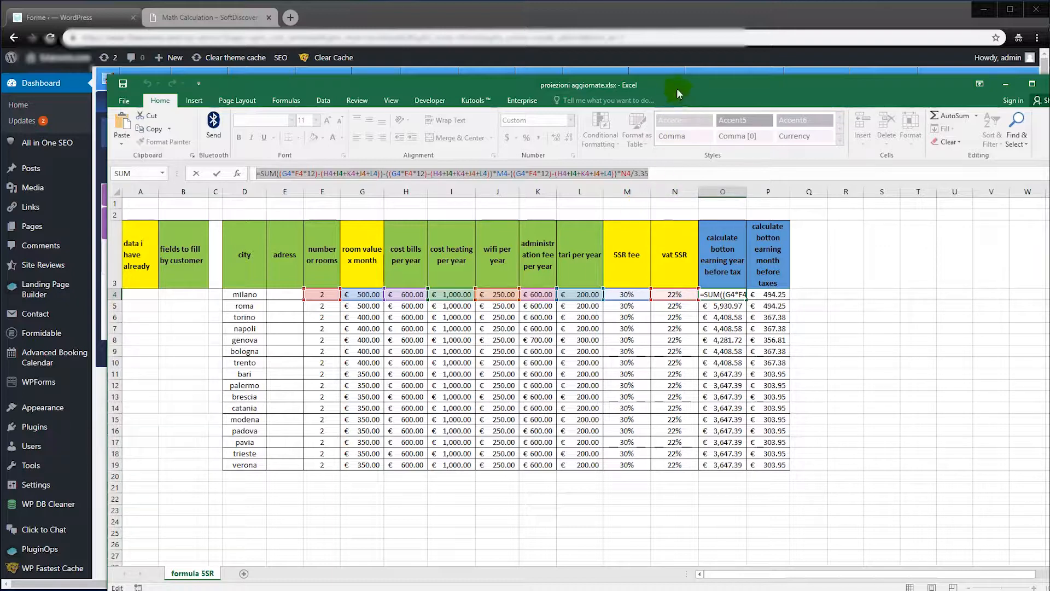
{"action": "left_click_drag", "start_coordinate": [669, 87], "coordinate": [0, 112]}
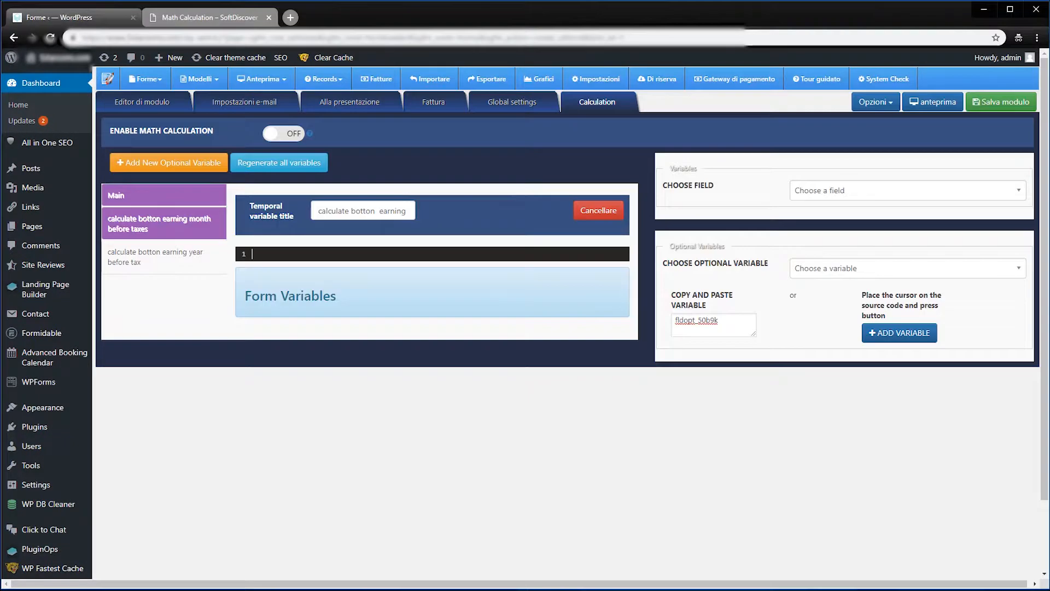
{"action": "left_click", "coordinate": [612, 589]}
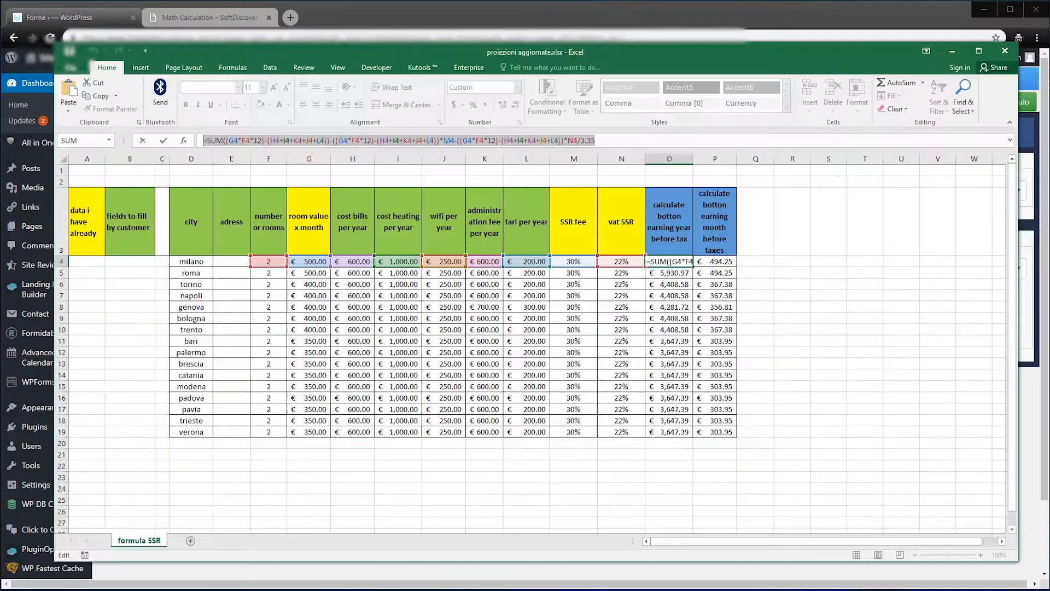
{"action": "mouse_move", "coordinate": [405, 48]}
{"action": "left_mouse_down"}
{"action": "mouse_move", "coordinate": [445, 68]}
{"action": "mouse_move", "coordinate": [410, 68]}
{"action": "left_mouse_up"}
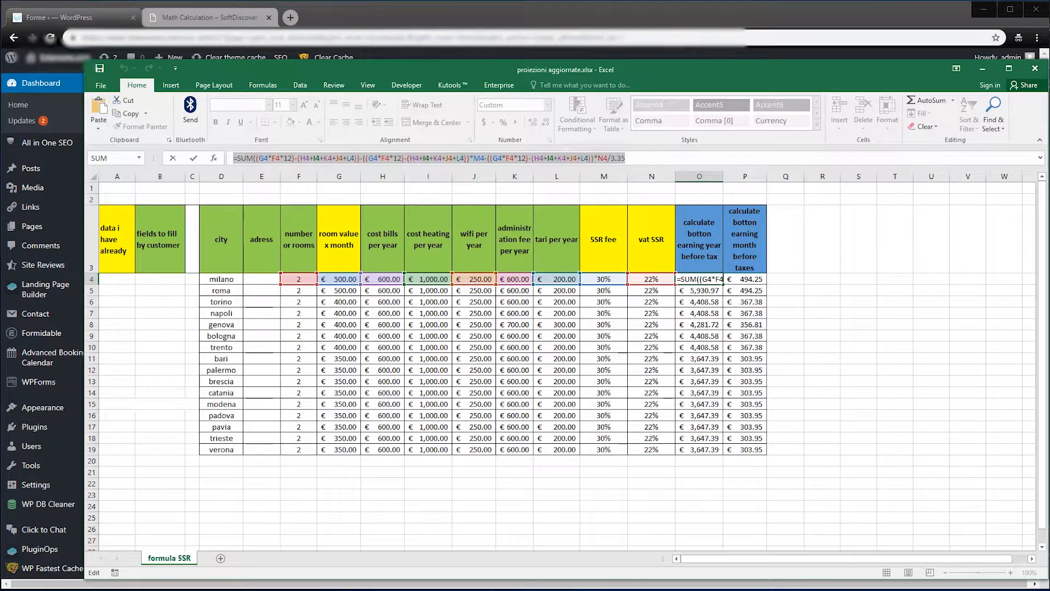
{"action": "key", "text": "alt+Tab"}
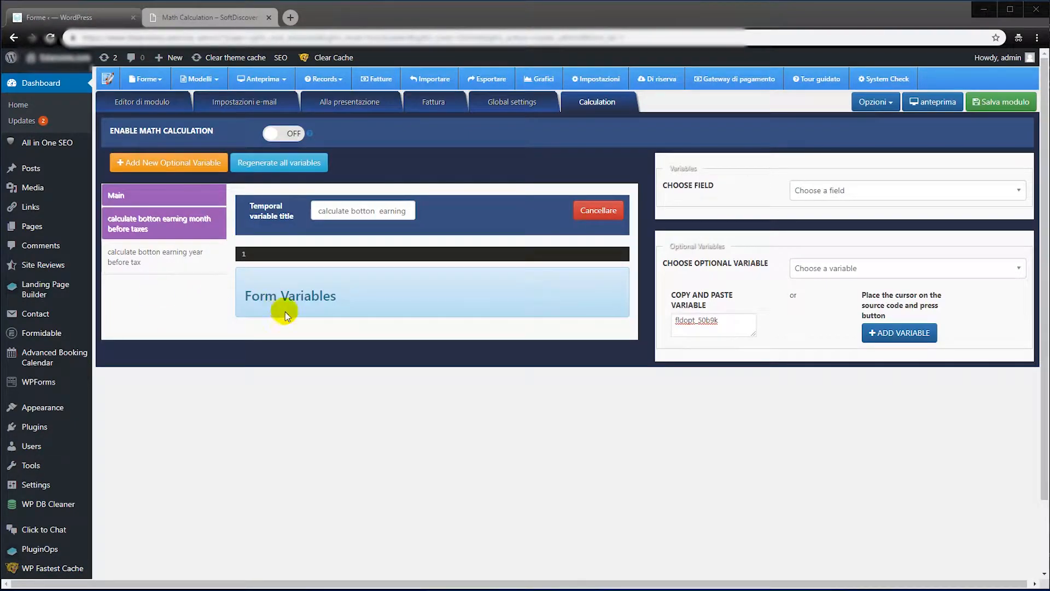
In the monthly earnings variable's code, write the comment "/*get the city*/" and start the declaration "var tmp_city=" below it.
{"action": "left_click", "coordinate": [298, 255]}
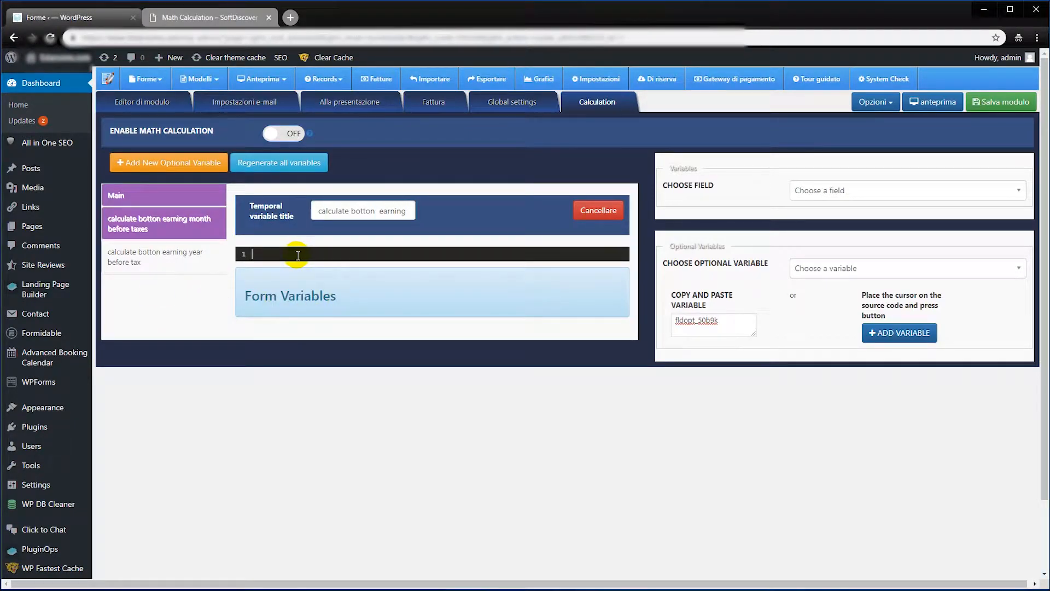
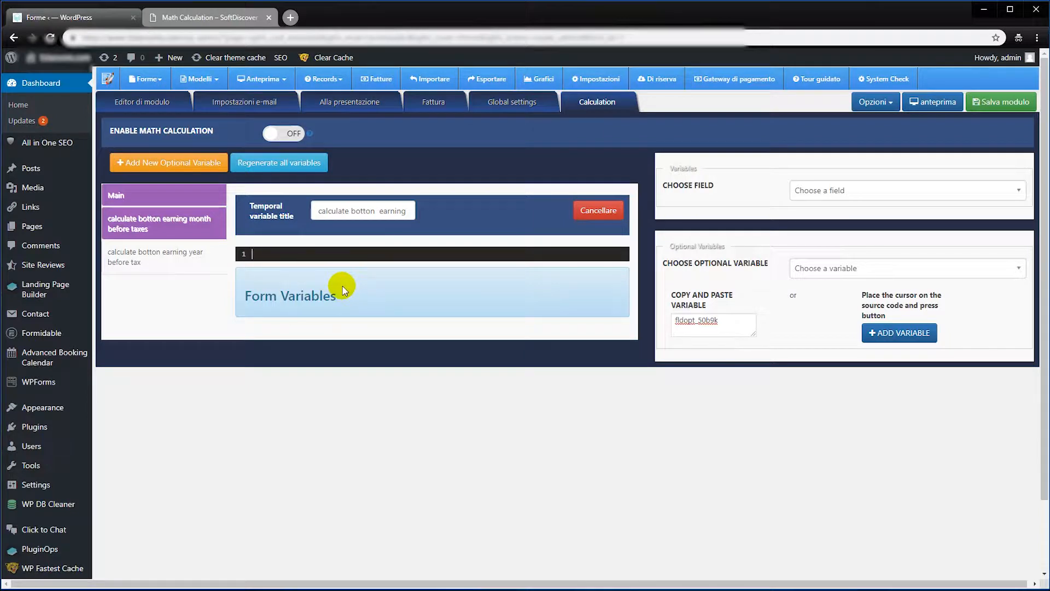
{"action": "type", "text": "**/"}
{"action": "type", "text": "get the c"}
{"action": "type", "text": "ity"}
{"action": "key", "text": "End"}
{"action": "key", "text": "Return"}
{"action": "key", "text": "Return"}
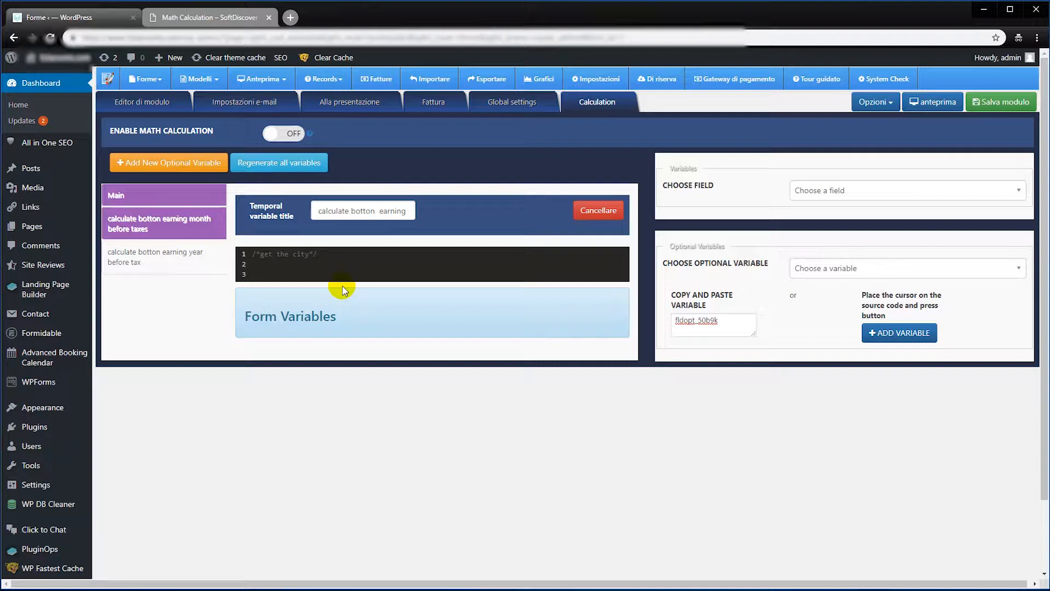
{"action": "type", "text": "var"}
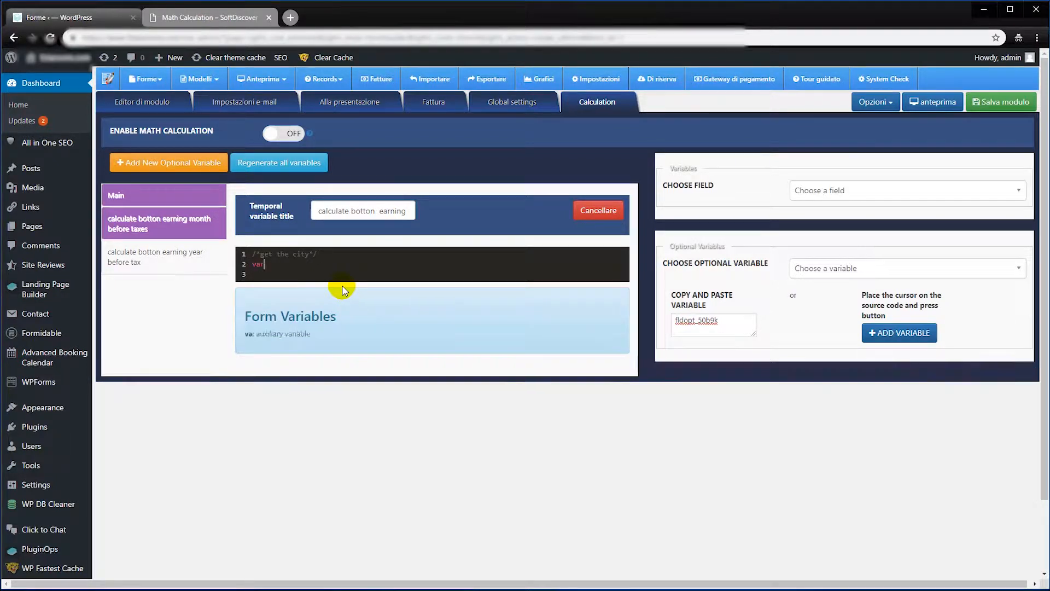
{"action": "type", "text": " tmp_city="}
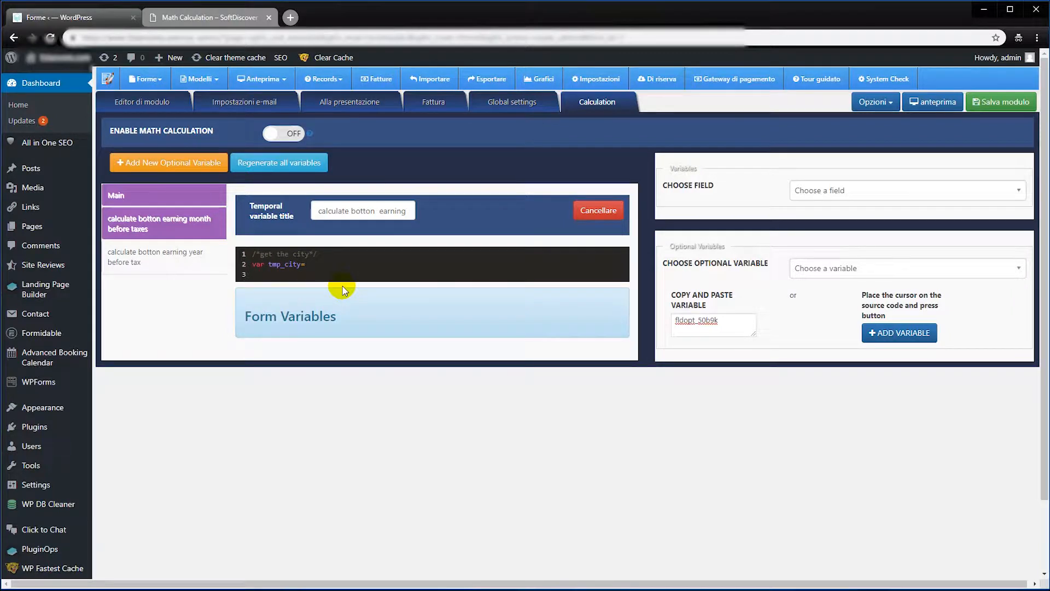
Generate a field variable for the city field using the Field value action.
{"action": "left_click", "coordinate": [829, 269]}
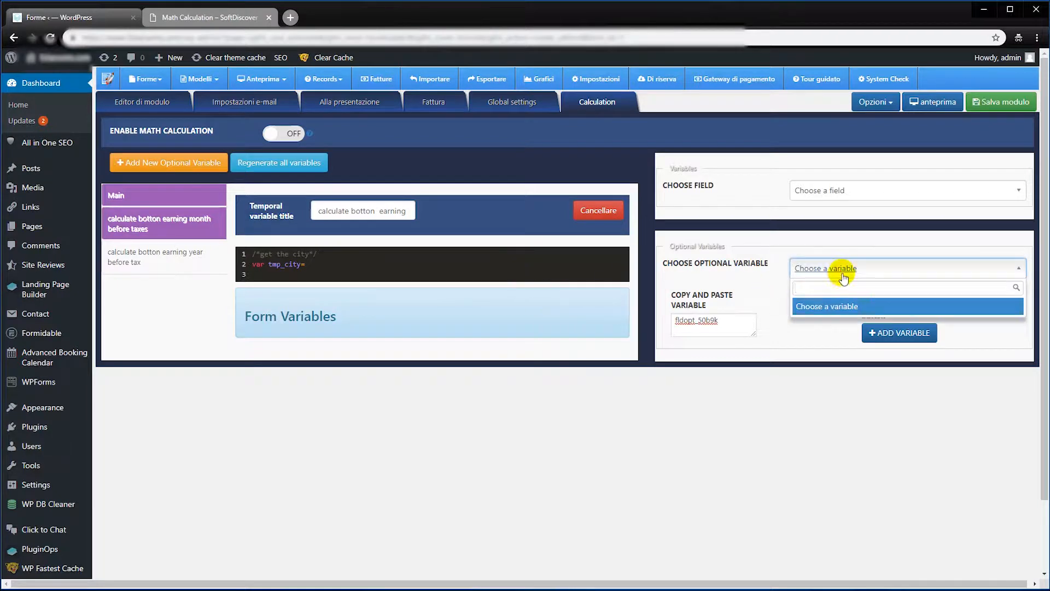
{"action": "left_click", "coordinate": [842, 272]}
{"action": "left_click", "coordinate": [829, 185]}
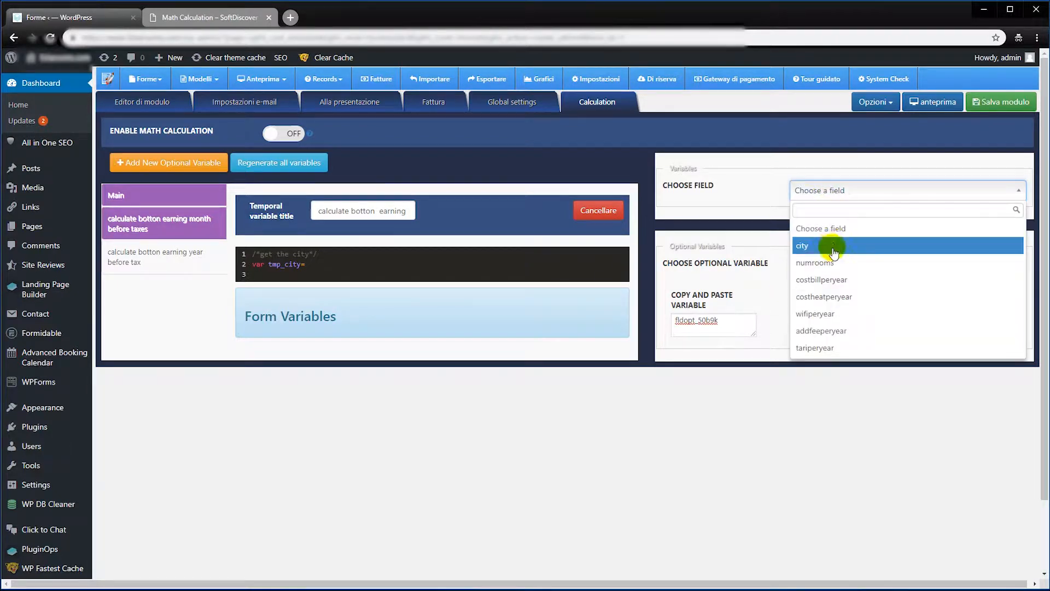
{"action": "left_click", "coordinate": [819, 248]}
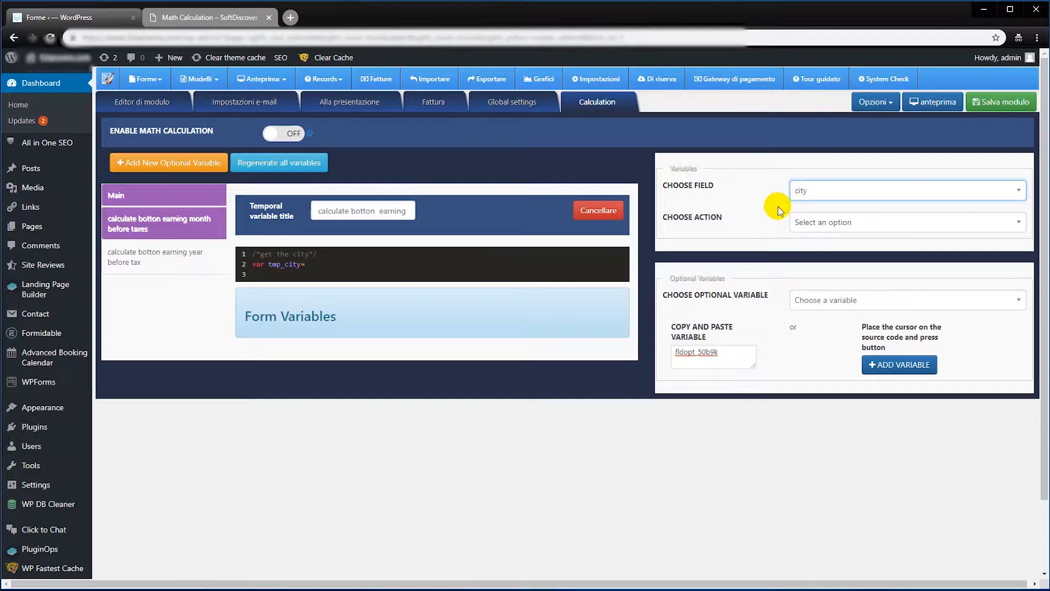
{"action": "left_click", "coordinate": [810, 222]}
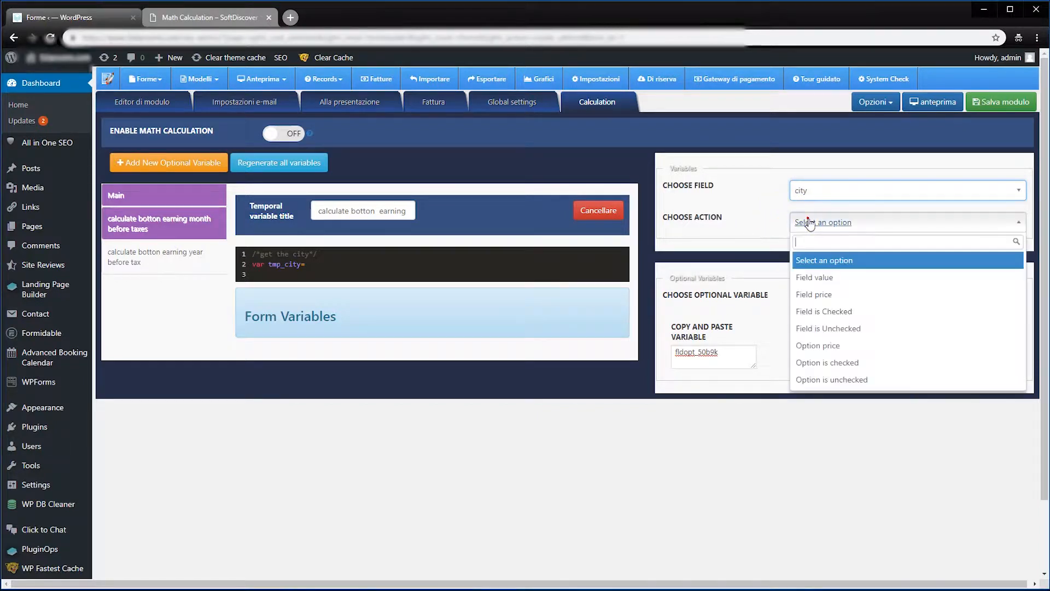
{"action": "left_click", "coordinate": [820, 282]}
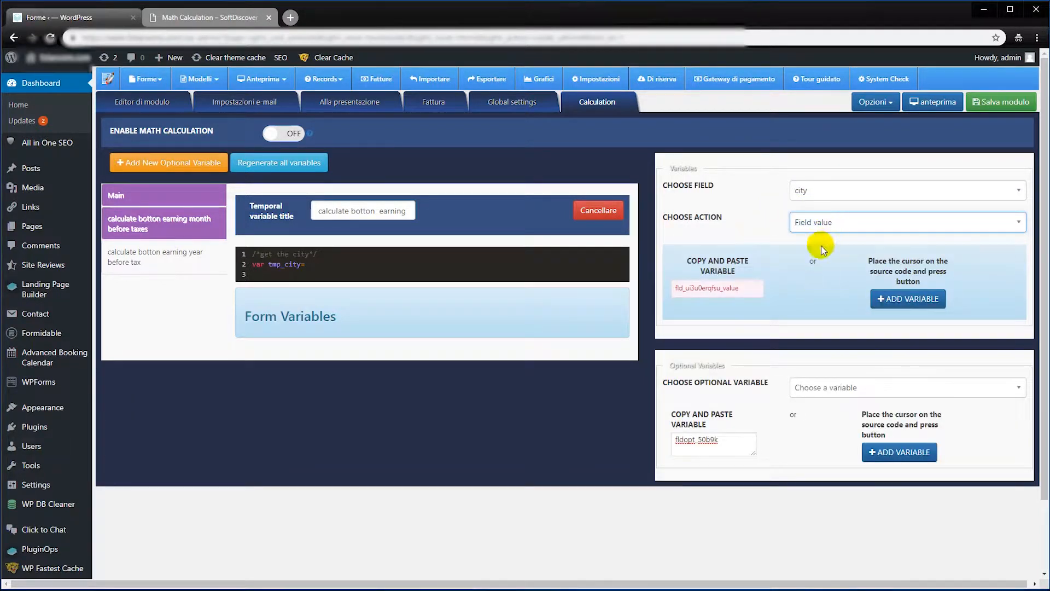
Complete the tmp_city declaration with the city field variable fld_ui3u0erqfsu_value and a closing semicolon.
{"action": "double_click", "coordinate": [741, 288]}
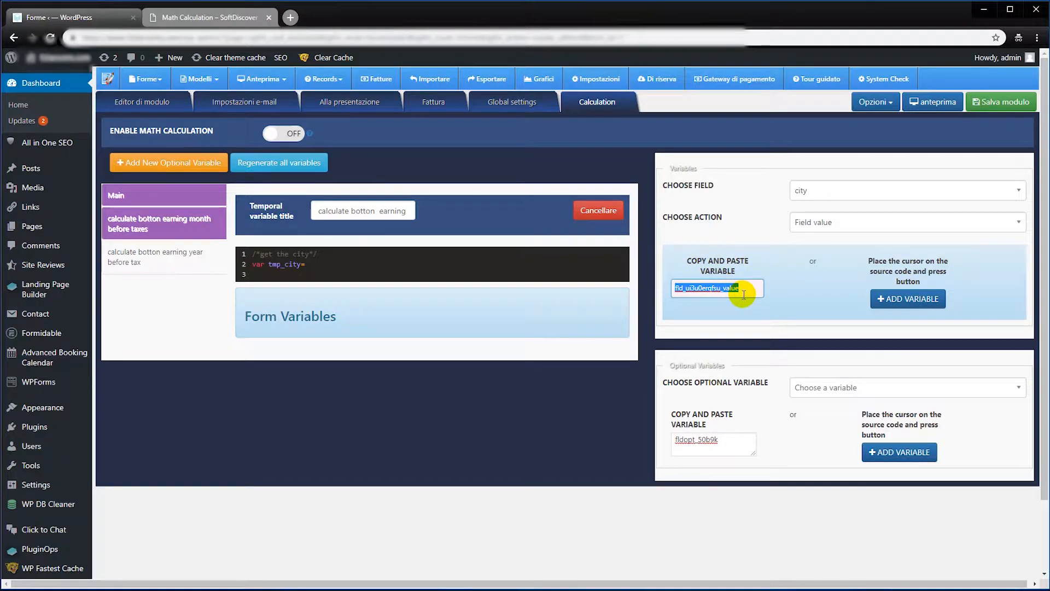
{"action": "key", "text": "ctrl+c"}
{"action": "left_click", "coordinate": [328, 266]}
{"action": "key", "text": "ctrl+v"}
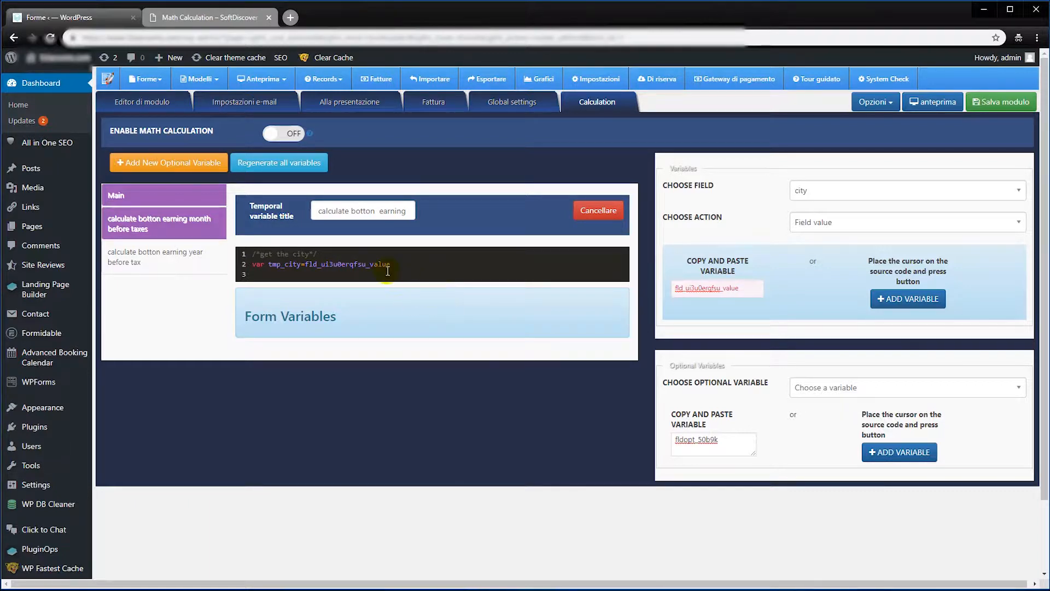
{"action": "left_click_drag", "start_coordinate": [391, 264], "coordinate": [309, 265]}
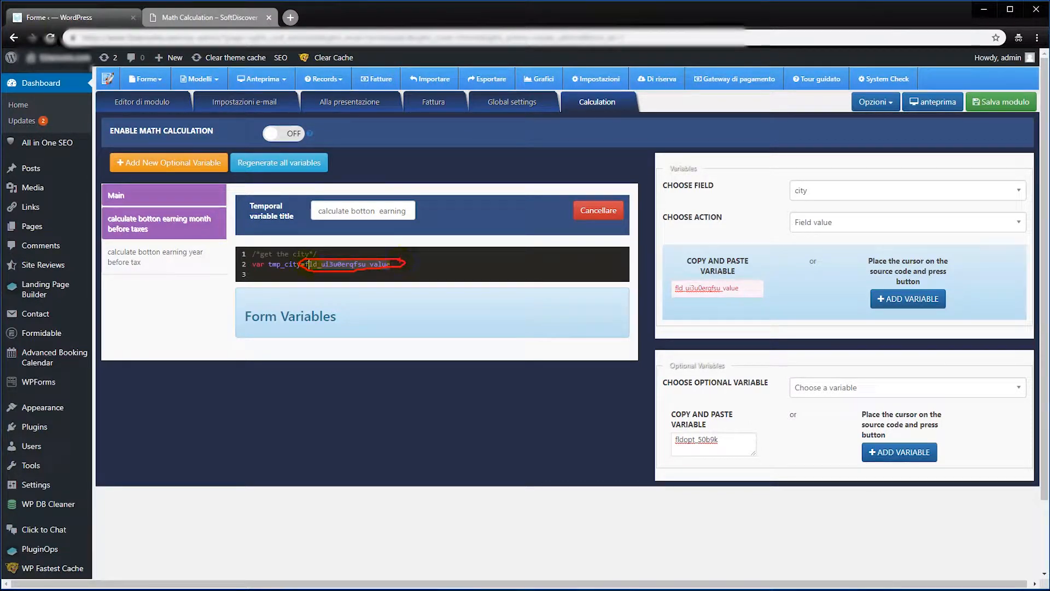
{"action": "left_click", "coordinate": [396, 264]}
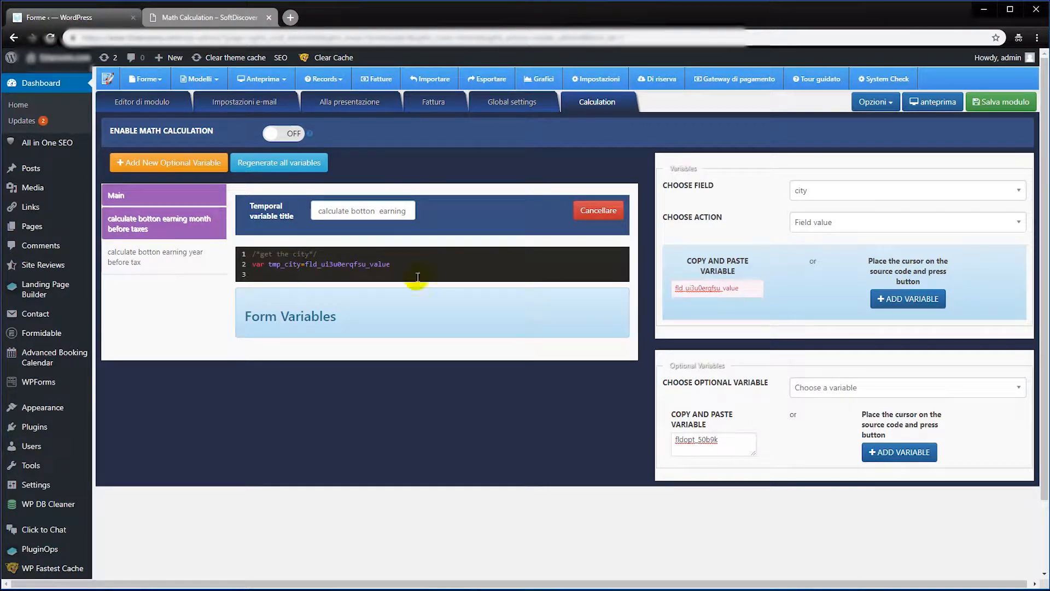
{"action": "type", "text": ";"}
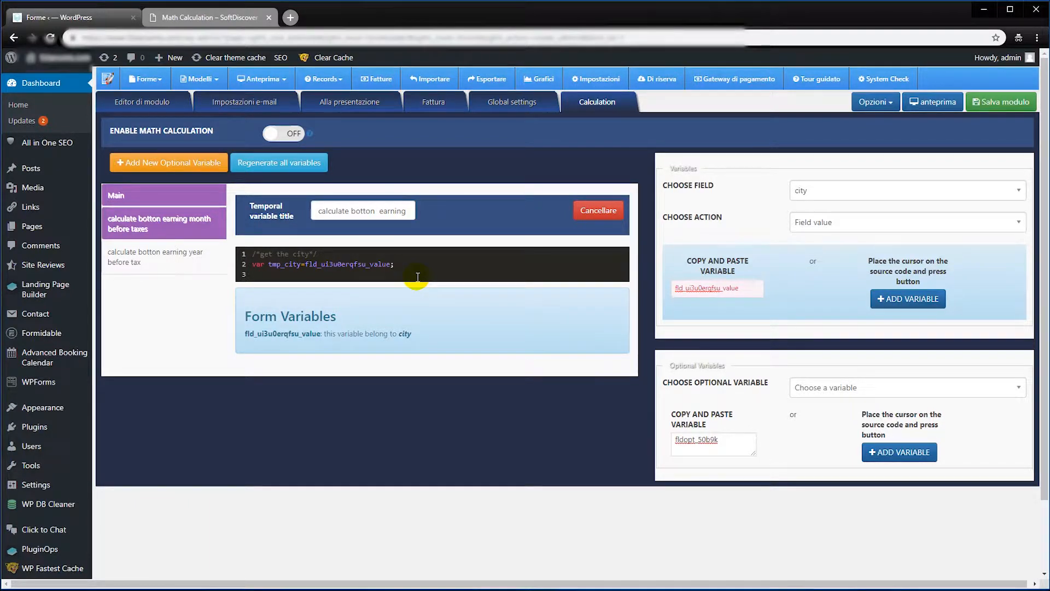
Below the city declaration, write the comment "/*number of rooms*/" and start the declaration "var tmp_rooms=".
{"action": "key", "text": "Left"}
{"action": "key", "text": "Return"}
{"action": "key", "text": "Return"}
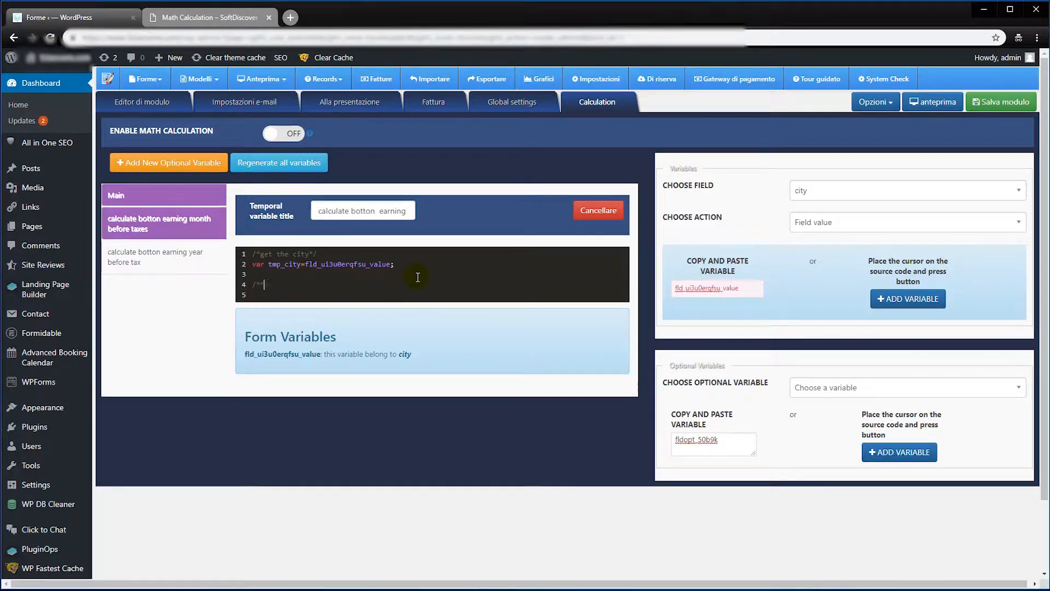
{"action": "type", "text": "/"}
{"action": "type", "text": "number of re"}
{"action": "type", "text": "oms*"}
{"action": "key", "text": "End"}
{"action": "key", "text": "Return"}
{"action": "type", "text": "var t"}
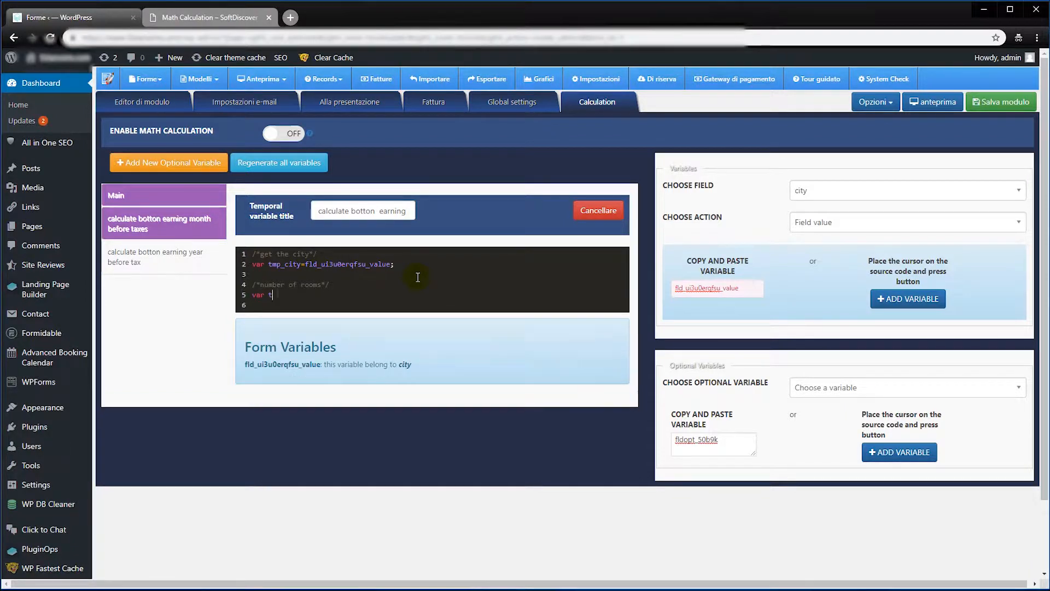
{"action": "type", "text": "mp_rooms="}
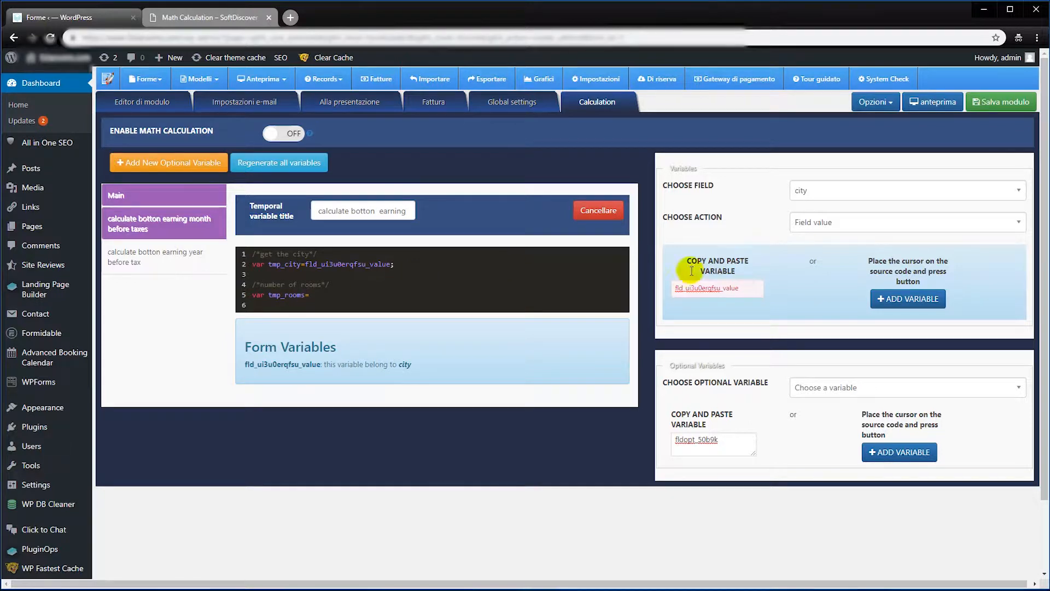
{"action": "left_click", "coordinate": [877, 197]}
{"action": "left_click", "coordinate": [837, 260]}
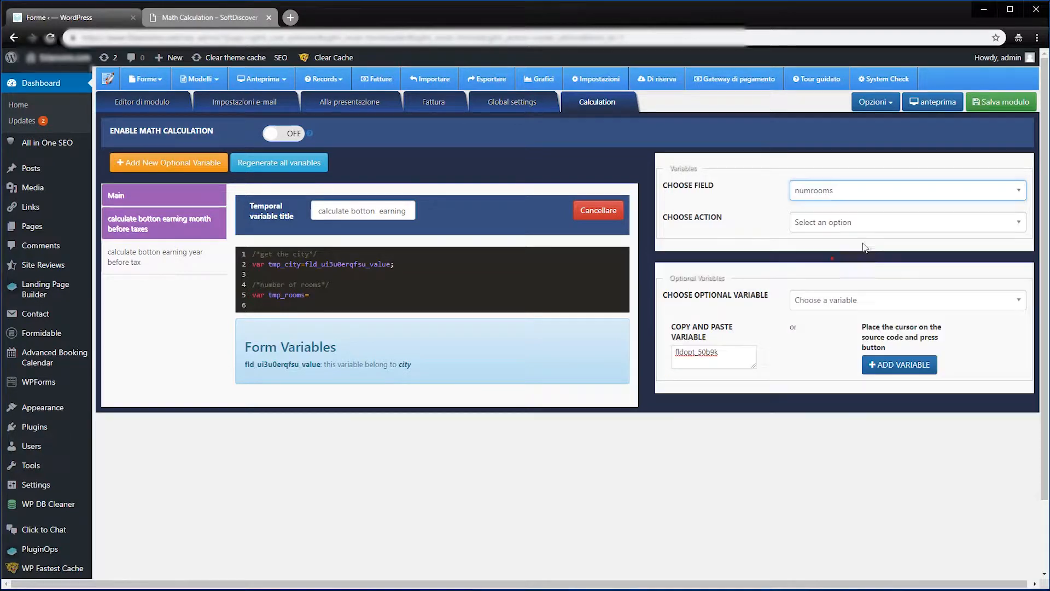
{"action": "left_click", "coordinate": [821, 223]}
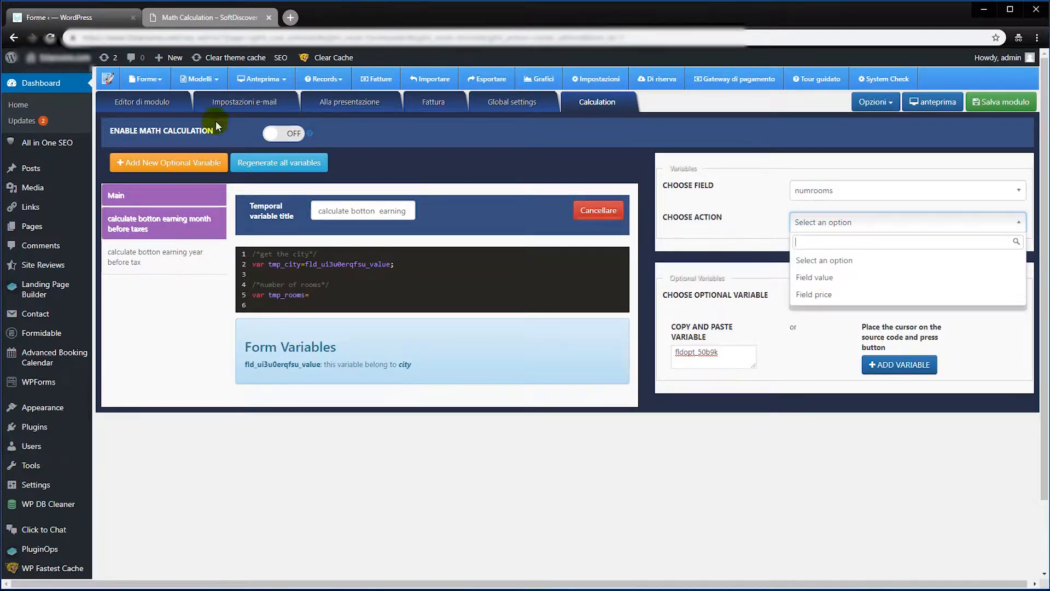
{"action": "left_click", "coordinate": [159, 108]}
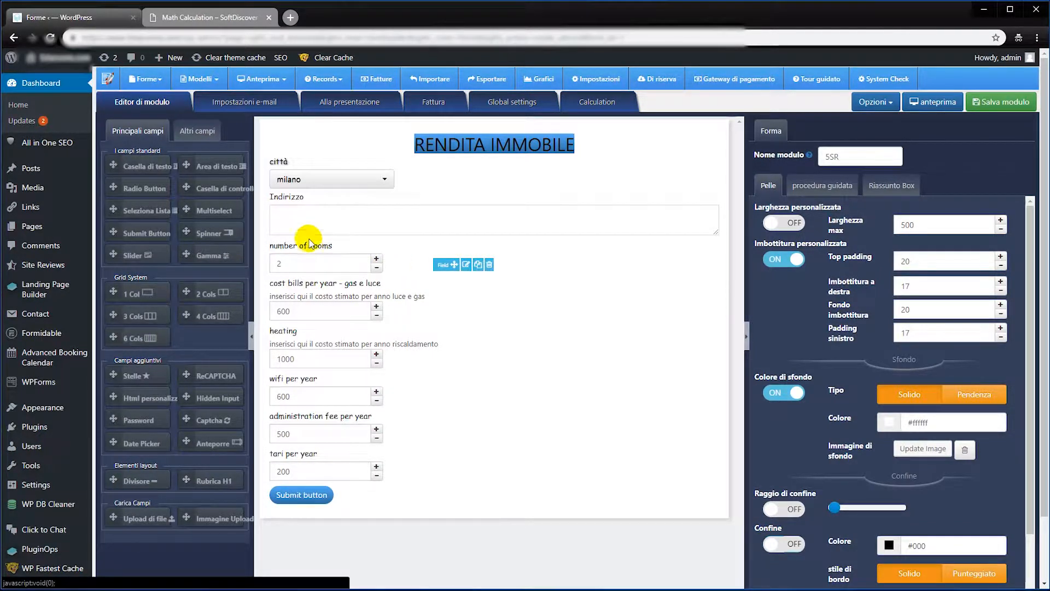
{"action": "left_click", "coordinate": [245, 102]}
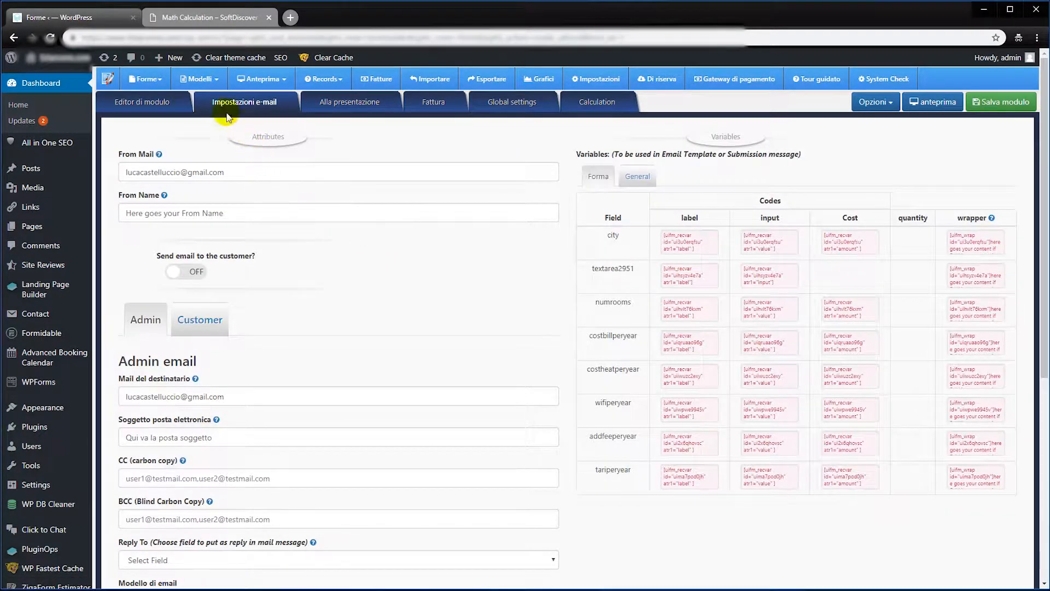
{"action": "left_click", "coordinate": [633, 111]}
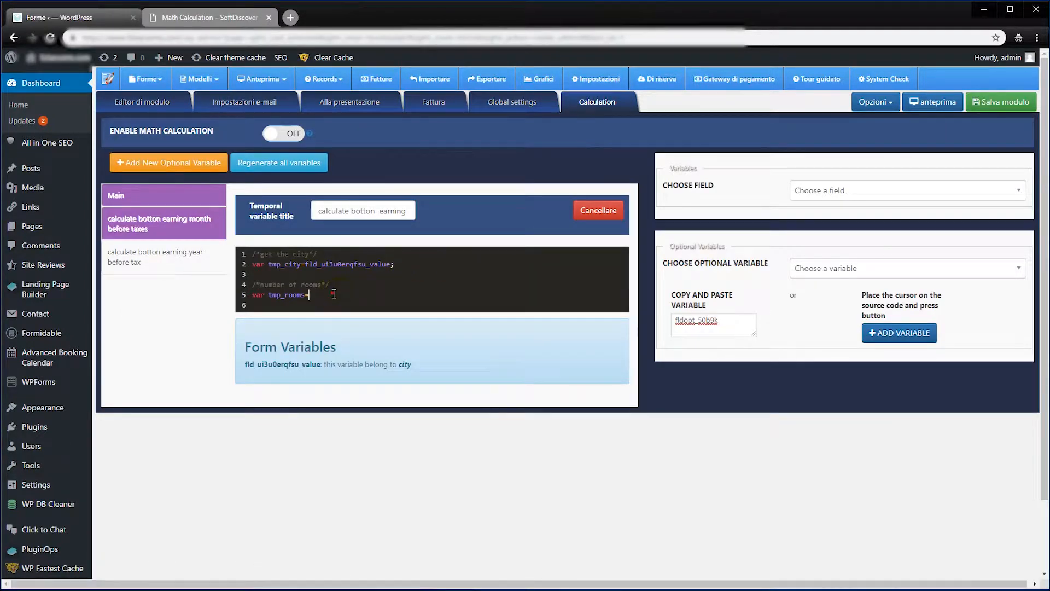
Generate the Field value variable for the numrooms field and complete the tmp_rooms declaration with "fld_uihvlt76kxm_value;".
{"action": "left_click", "coordinate": [822, 202]}
{"action": "left_click", "coordinate": [815, 243]}
{"action": "left_click", "coordinate": [836, 223]}
{"action": "left_click", "coordinate": [814, 277]}
{"action": "left_click", "coordinate": [748, 289]}
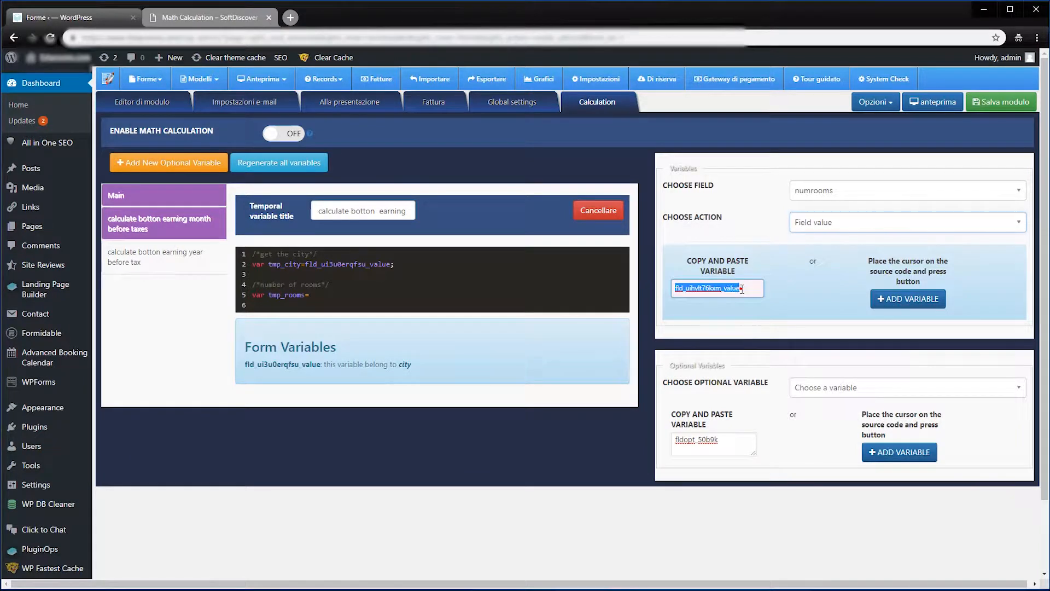
{"action": "key", "text": "ctrl+c"}
{"action": "left_click", "coordinate": [310, 295]}
{"action": "key", "text": "ctrl+v"}
{"action": "type", "text": ";"}
{"action": "key", "text": "Return"}
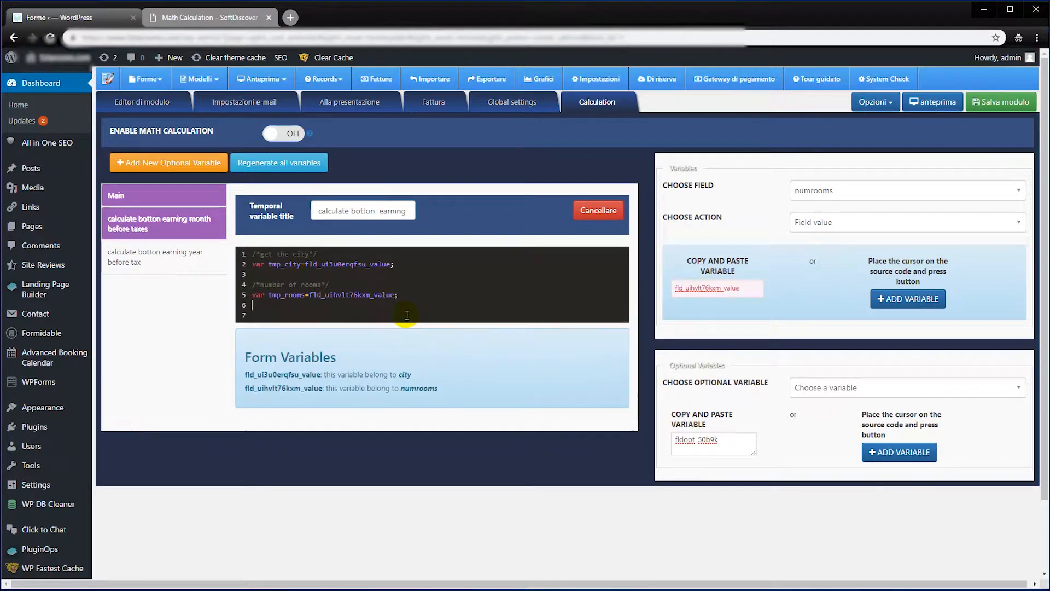
Below the rooms declaration, write the comment "/*cost bills per year*/" and start the declaration "var tmp_costbillperyear=".
{"action": "key", "text": "Return"}
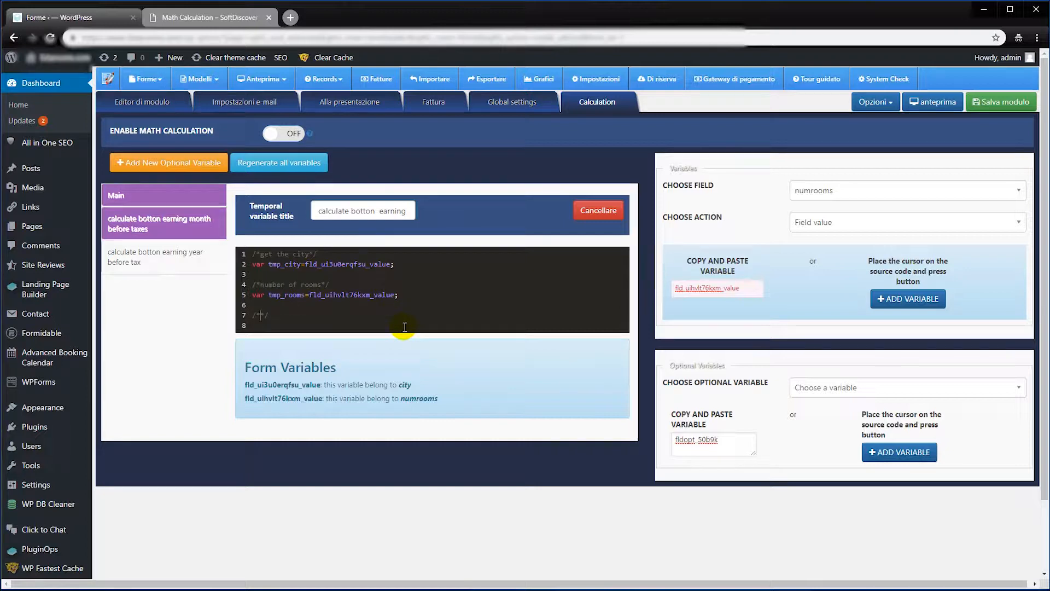
{"action": "type", "text": "cost bills per year"}
{"action": "key", "text": "End"}
{"action": "key", "text": "Return"}
{"action": "key", "text": "Return"}
{"action": "type", "text": "var tmp_costbillp"}
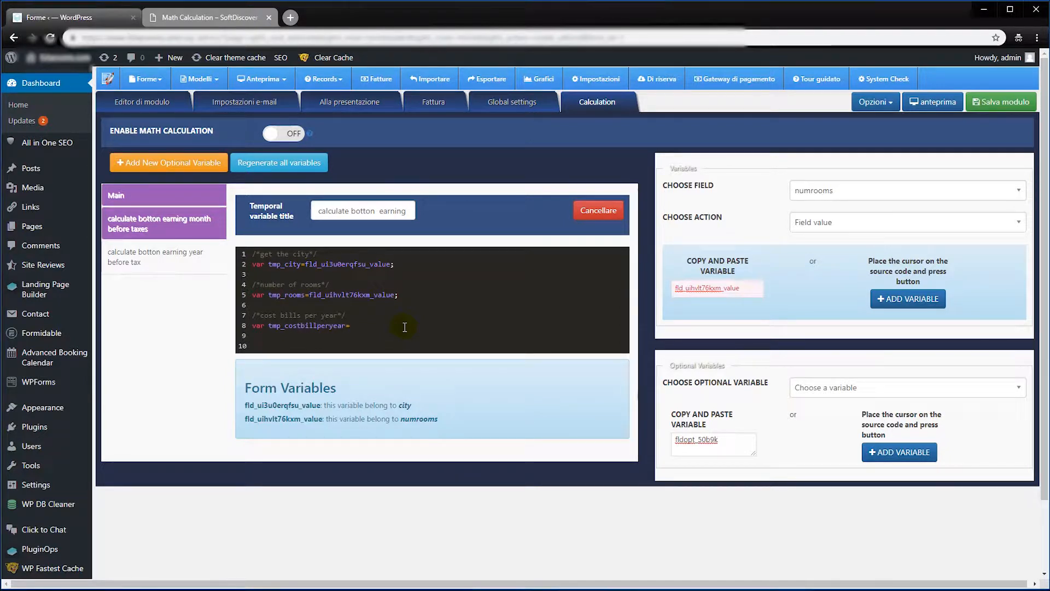
Generate the Field value variable for the costbillperyear field and complete the tmp_costbillperyear declaration with "fld_uiqruaao96g_value;".
{"action": "left_click", "coordinate": [800, 193]}
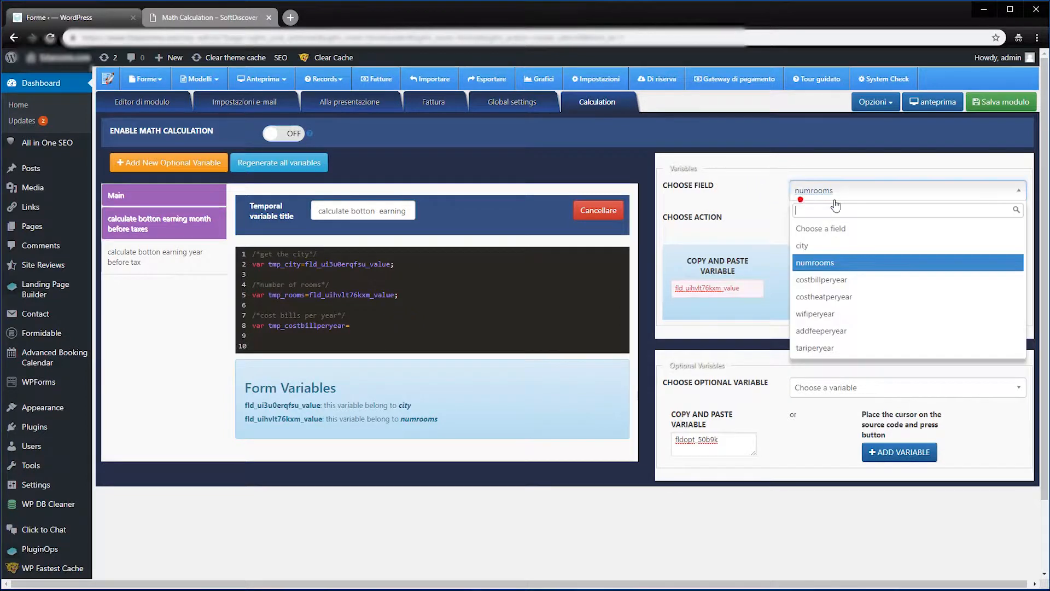
{"action": "left_click", "coordinate": [864, 280]}
{"action": "left_click", "coordinate": [808, 223]}
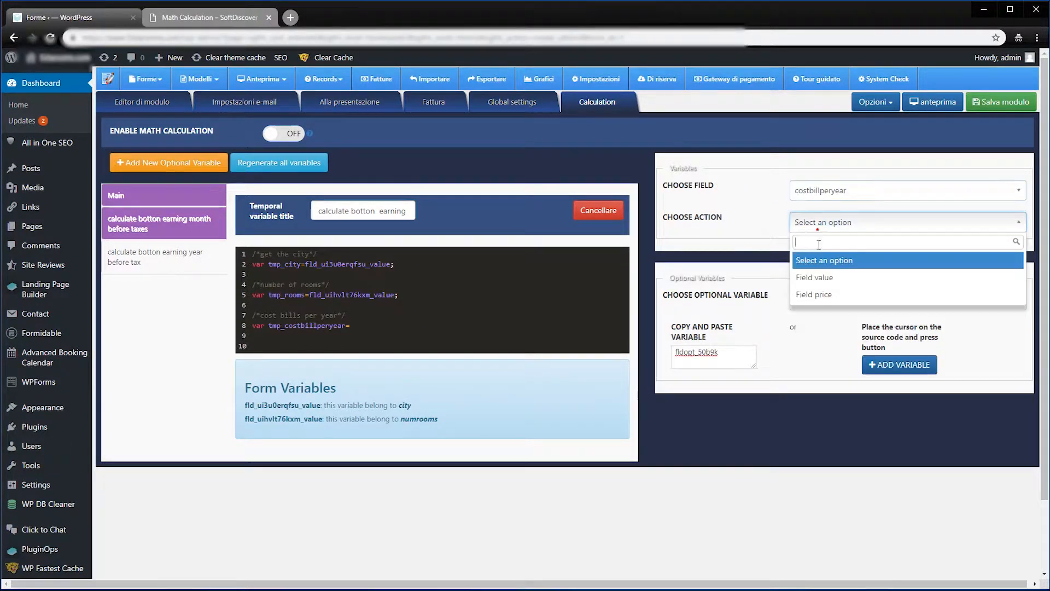
{"action": "left_click", "coordinate": [812, 283]}
{"action": "left_click", "coordinate": [721, 294]}
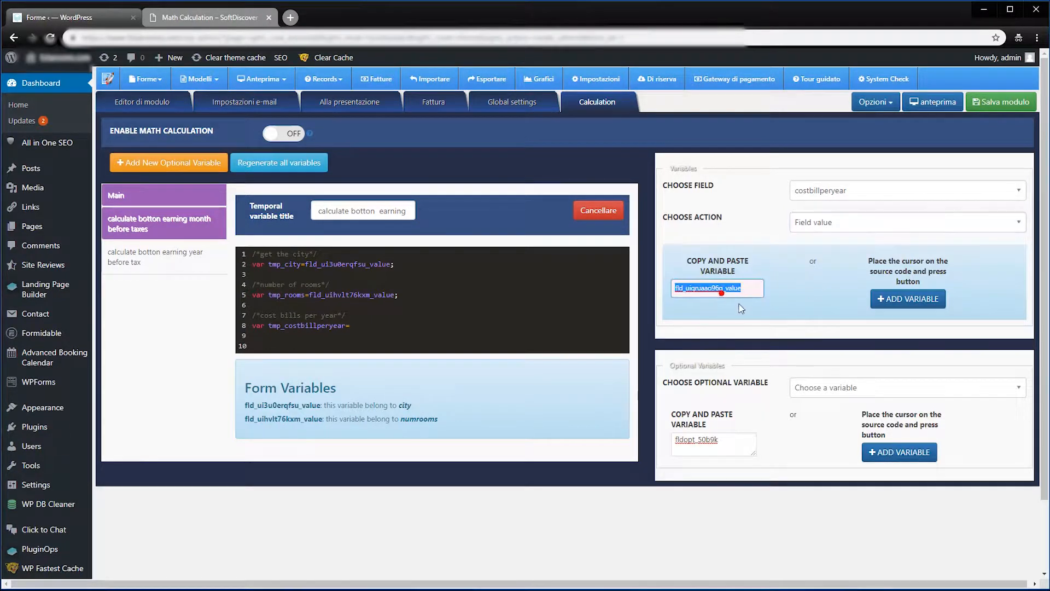
{"action": "left_click", "coordinate": [360, 326]}
{"action": "key", "text": "ctrl+v"}
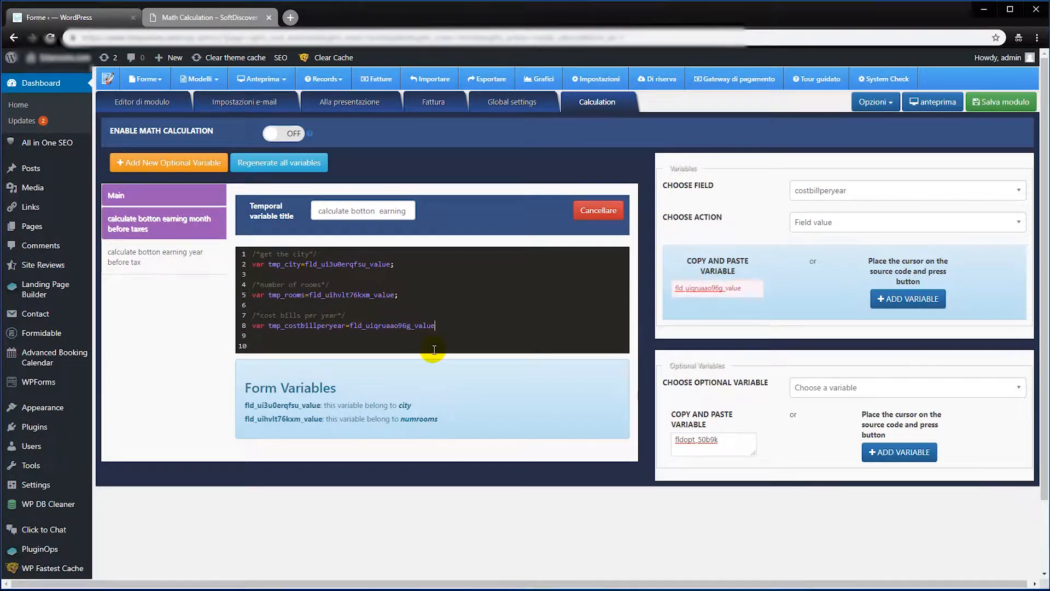
{"action": "type", "text": ";"}
Below the bills declaration, write the comment "/*cost heating per year*/" and start the declaration "var tmp_costheatperyear=".
{"action": "key", "text": "Return"}
{"action": "key", "text": "Return"}
{"action": "key", "text": "Return"}
{"action": "key", "text": "Up"}
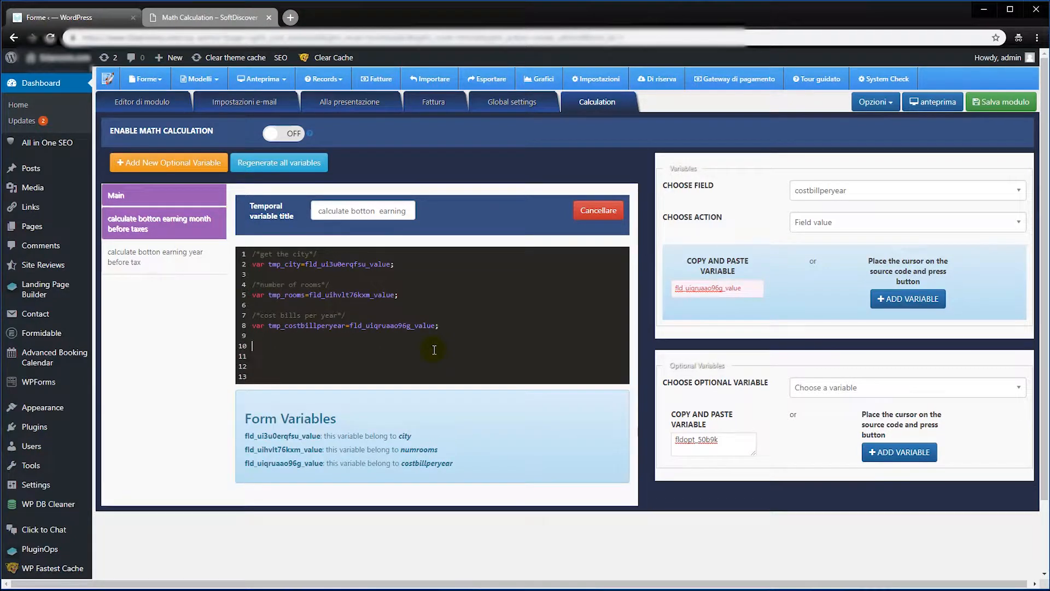
{"action": "type", "text": "/**/"}
{"action": "type", "text": "cost heating per p"}
{"action": "type", "text": "ear*/"}
{"action": "key", "text": "Return"}
{"action": "type", "text": "var tmp_cost"}
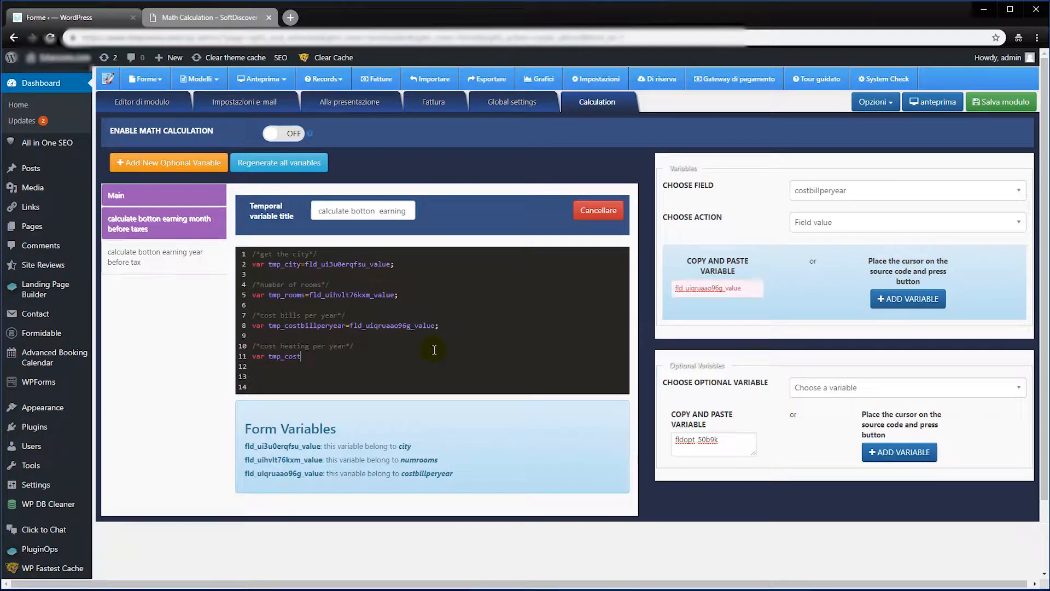
{"action": "type", "text": "heatperyear="}
Generate the Field value variable for the costheatperyear field and select its code.
{"action": "left_click", "coordinate": [838, 190]}
{"action": "left_click", "coordinate": [834, 296]}
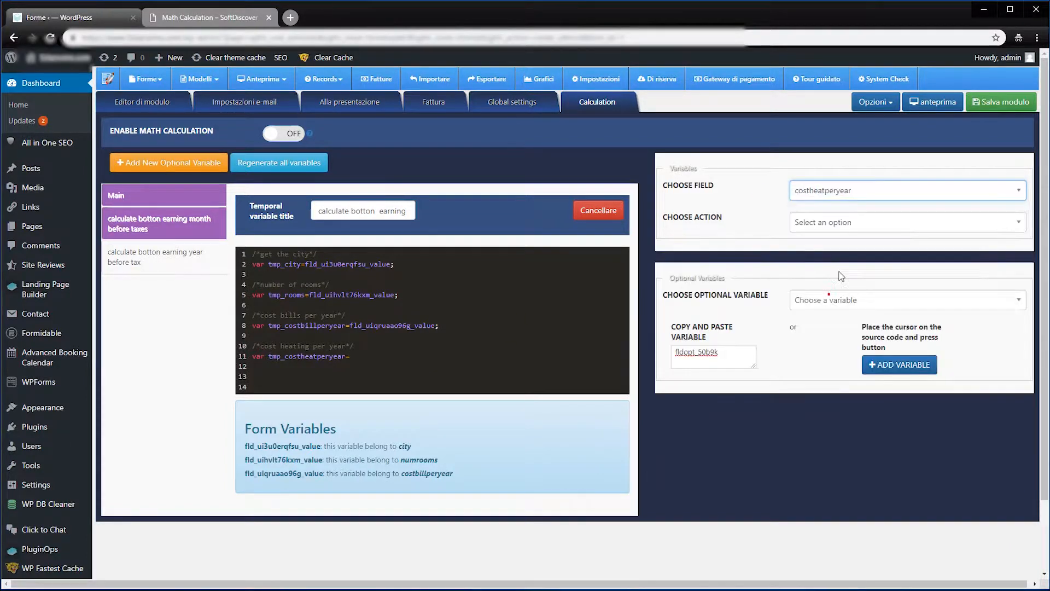
{"action": "left_click", "coordinate": [820, 222]}
{"action": "left_click", "coordinate": [815, 274]}
{"action": "left_click", "coordinate": [714, 288]}
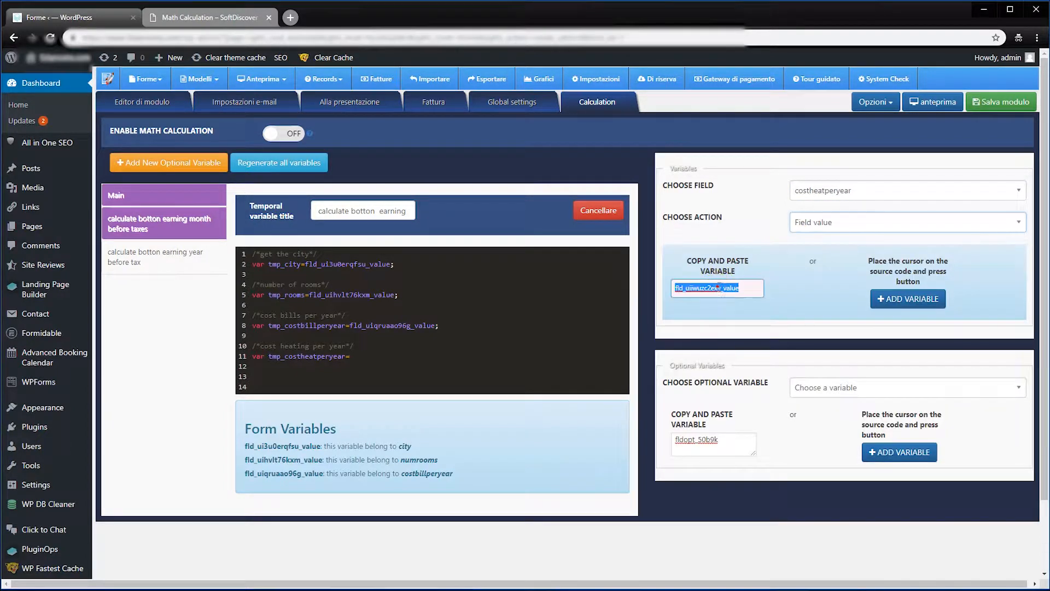
Complete the tmp_costheatperyear declaration with the copied variable fld_uiiwuzc2exy_value and a semicolon.
{"action": "left_click", "coordinate": [395, 358]}
{"action": "key", "text": "ctrl+v"}
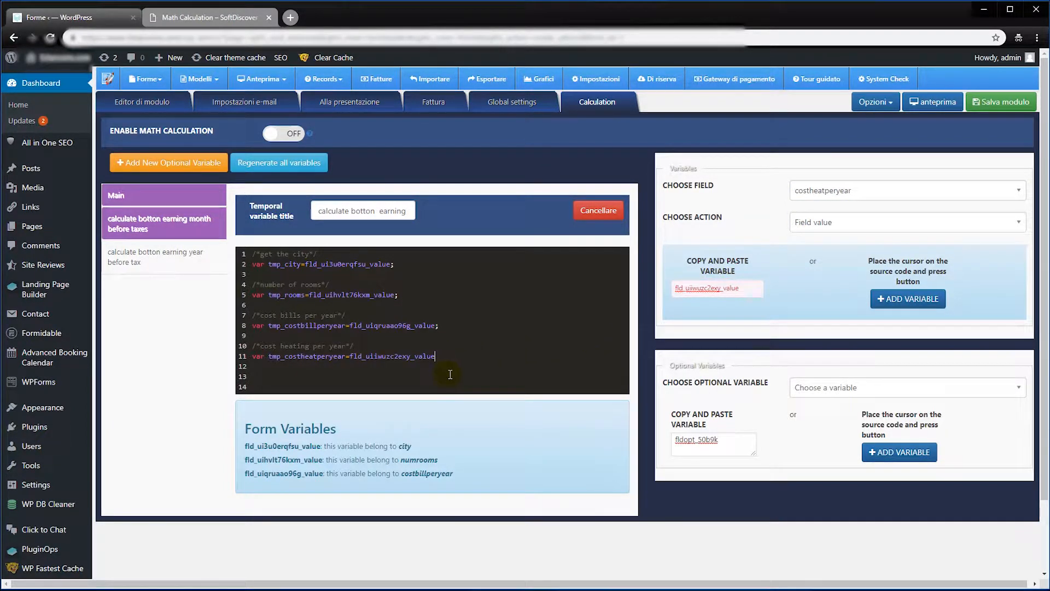
{"action": "type", "text": ";"}
{"action": "key", "text": "Return"}
{"action": "key", "text": "Return"}
Add the comment /*wifi per year*/ below the heating cost and start the declaration var tmp_wifiperyear=.
{"action": "type", "text": "/**/"}
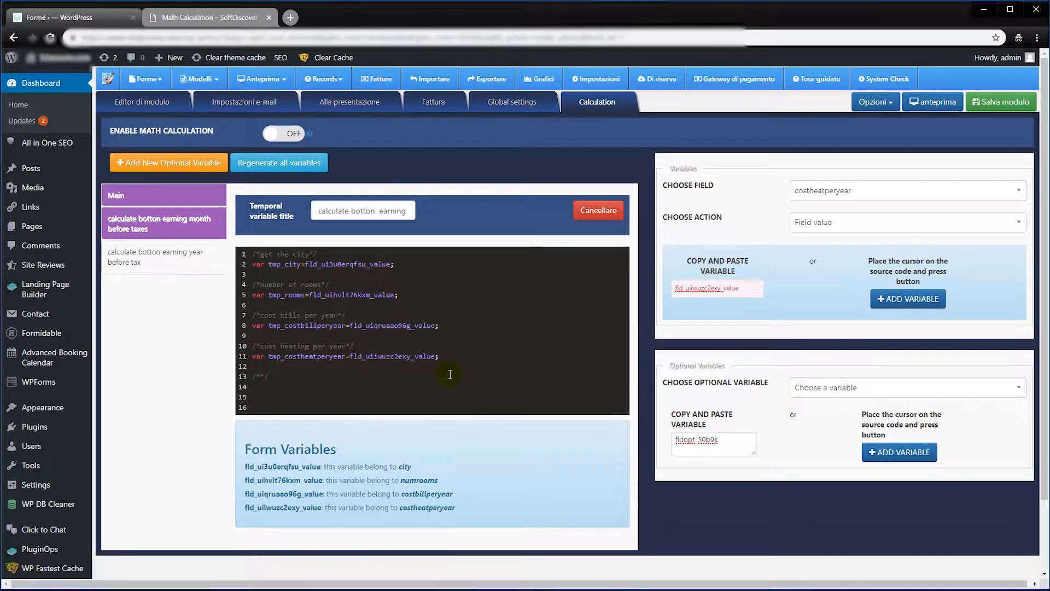
{"action": "type", "text": "wifi per year"}
{"action": "key", "text": "End"}
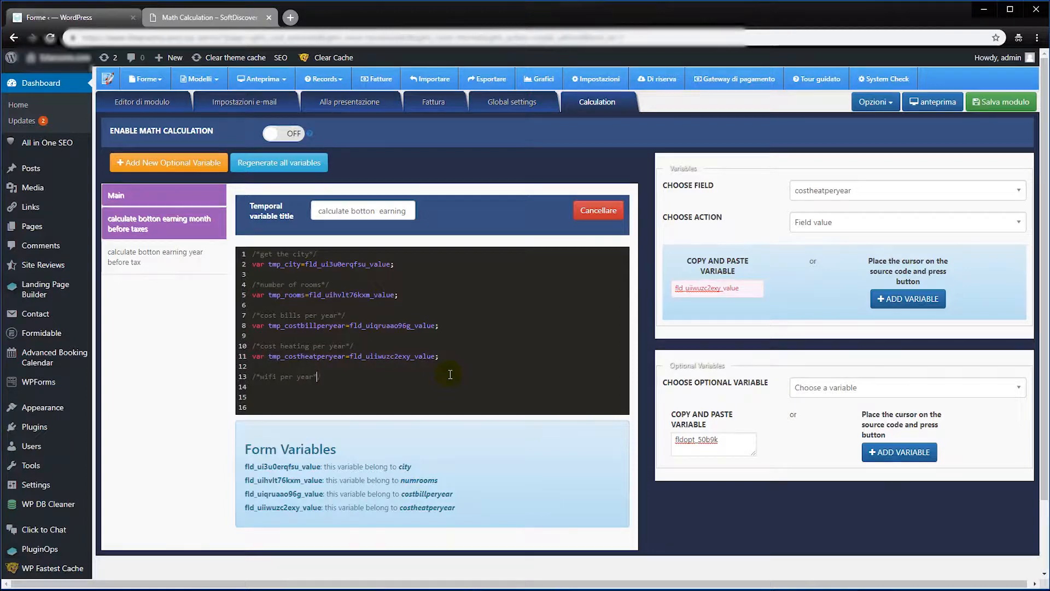
{"action": "key", "text": "Return"}
{"action": "type", "text": "var tmp"}
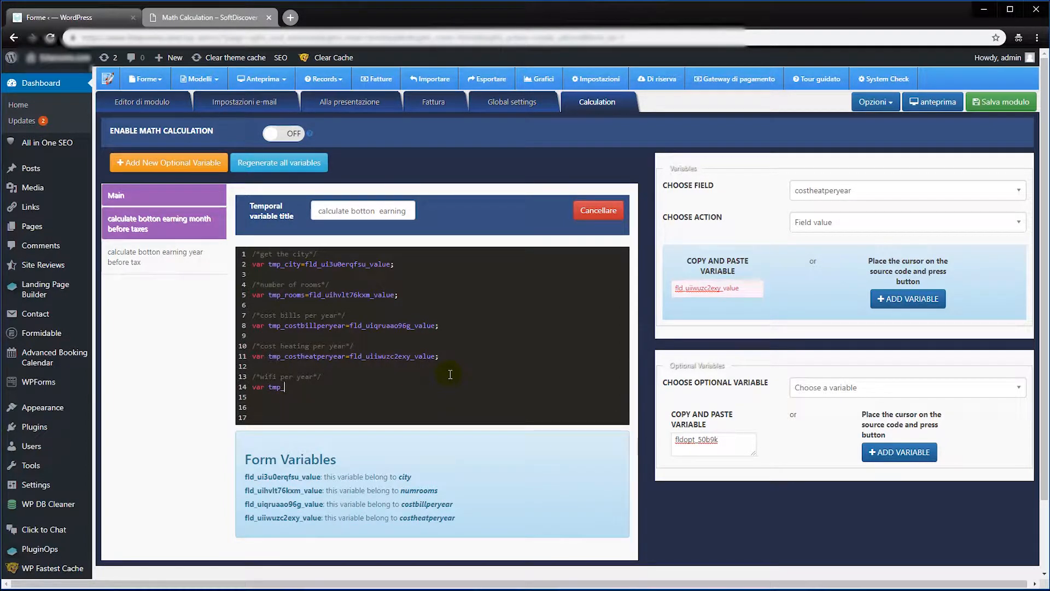
{"action": "type", "text": "_wifiper"}
{"action": "key", "text": "BackSpace"}
{"action": "key", "text": "BackSpace"}
{"action": "key", "text": "BackSpace"}
{"action": "key", "text": "BackSpace"}
{"action": "type", "text": "ifiperyear"}
Get the field value variable of the wifiperyear field and assign it to tmp_wifiperyear, ending the statement with a semicolon.
{"action": "left_click", "coordinate": [815, 189]}
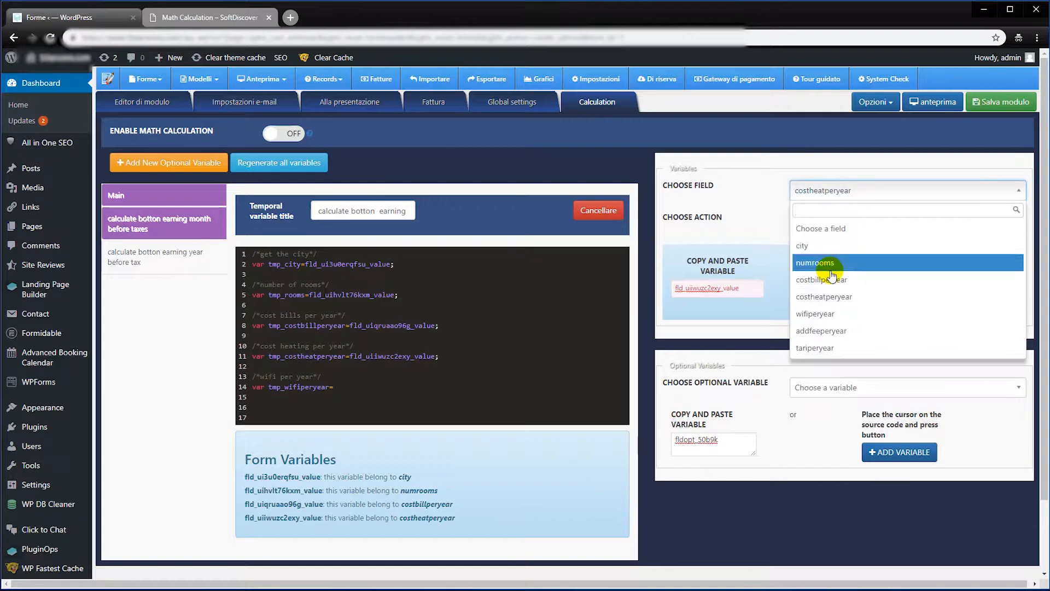
{"action": "left_click", "coordinate": [815, 313]}
{"action": "left_click", "coordinate": [870, 221]}
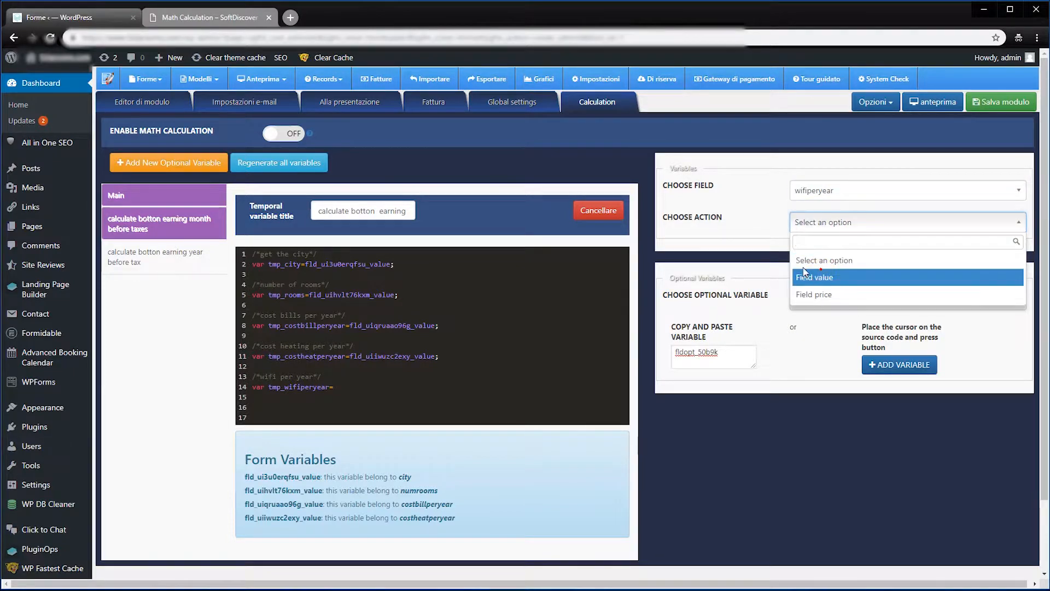
{"action": "left_click", "coordinate": [817, 273]}
{"action": "left_click", "coordinate": [720, 290]}
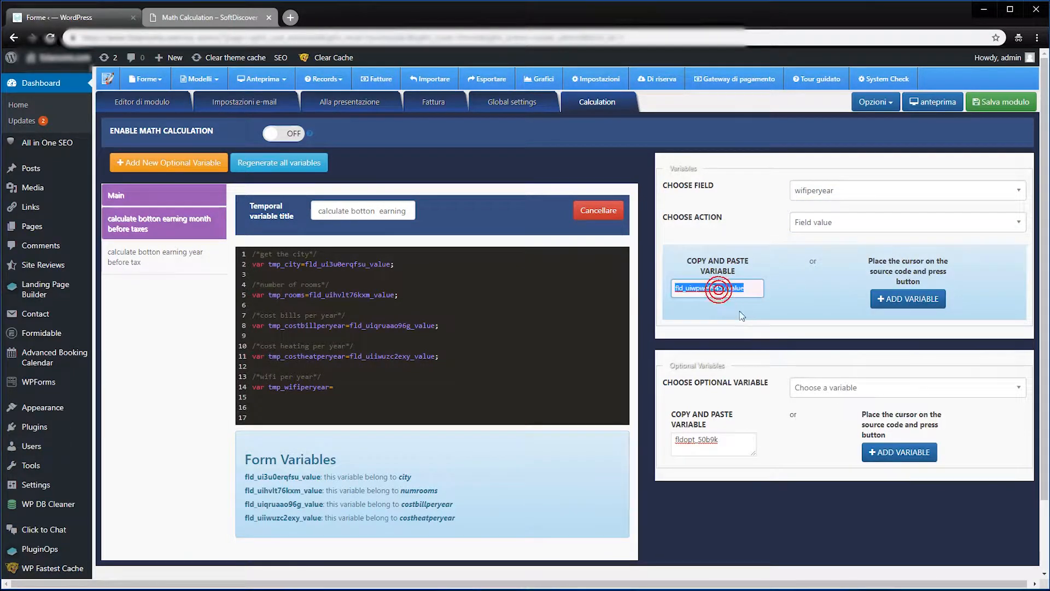
{"action": "left_click", "coordinate": [381, 385]}
{"action": "key", "text": "ctrl+v"}
{"action": "type", "text": ";"}
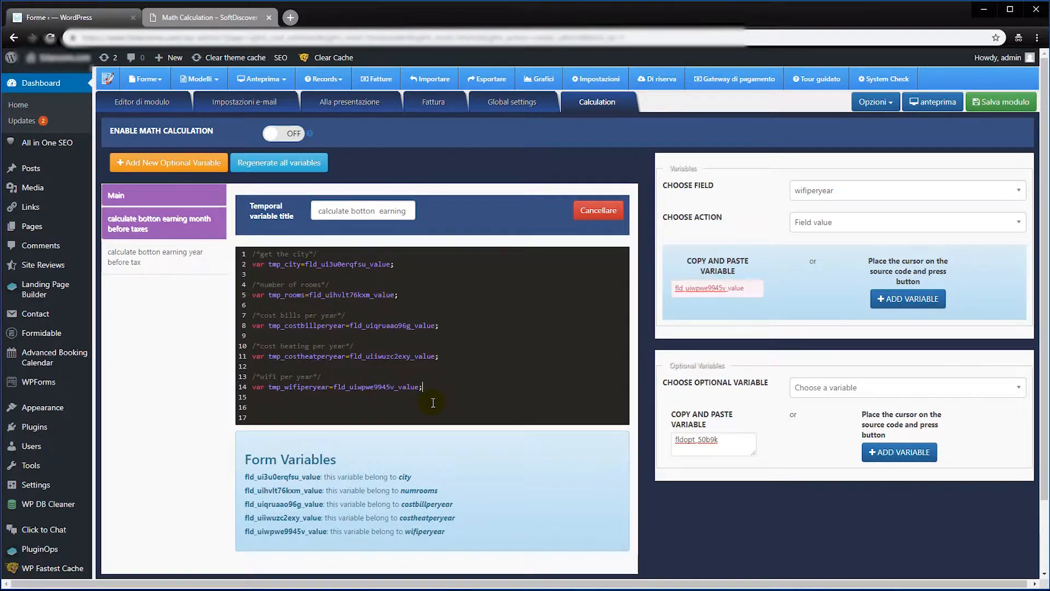
{"action": "key", "text": "Return"}
{"action": "key", "text": "Return"}
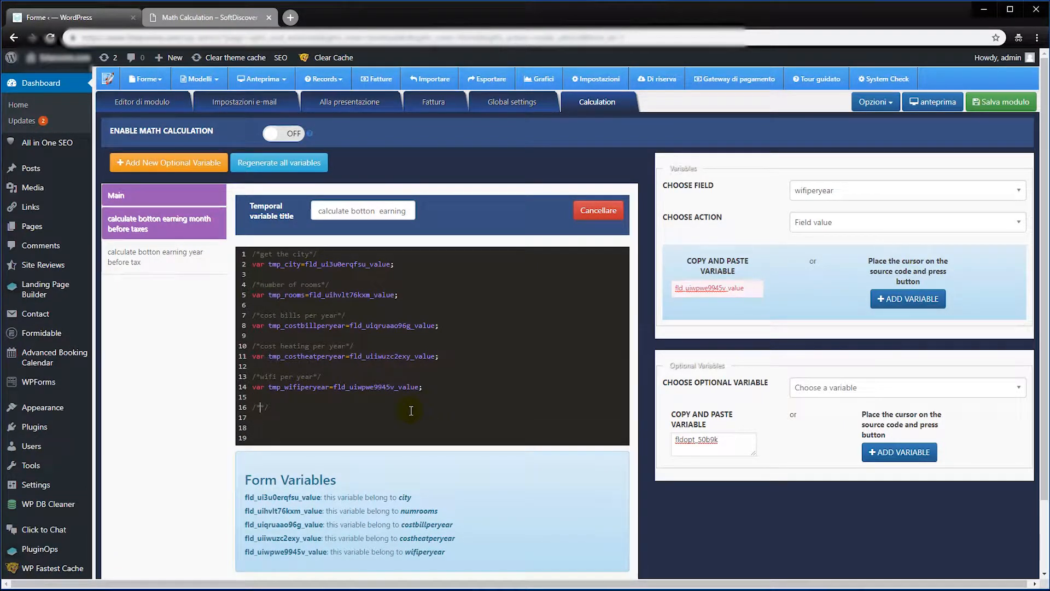
Add the comment /*administration fee per year*/ and start the declaration var tmp_admfeeperyear= on the following line.
{"action": "type", "text": "/*administration p"}
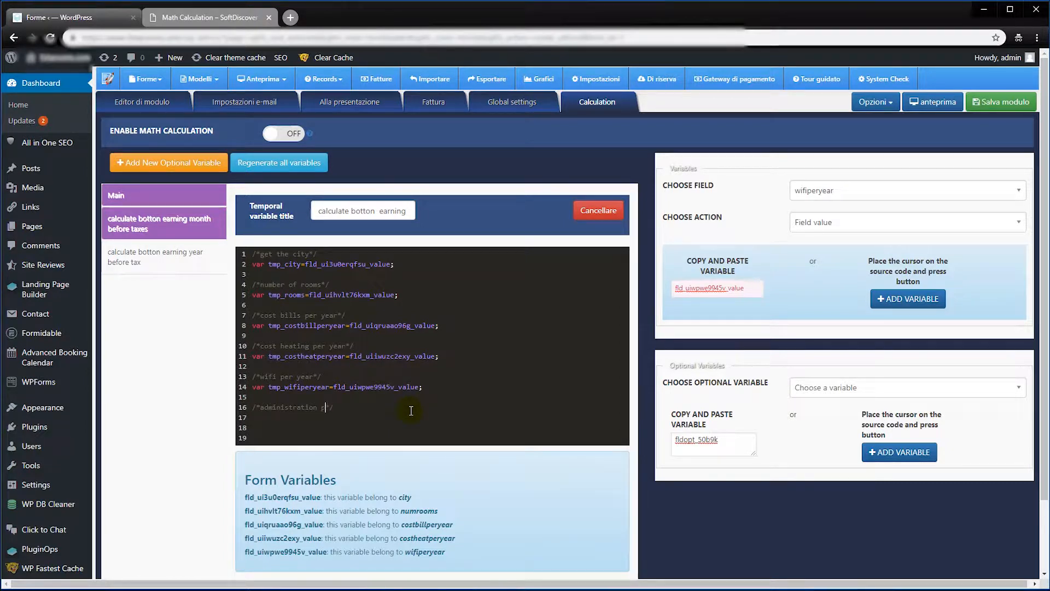
{"action": "type", "text": "ee per year"}
{"action": "key", "text": "End"}
{"action": "key", "text": "Return"}
{"action": "type", "text": "var "}
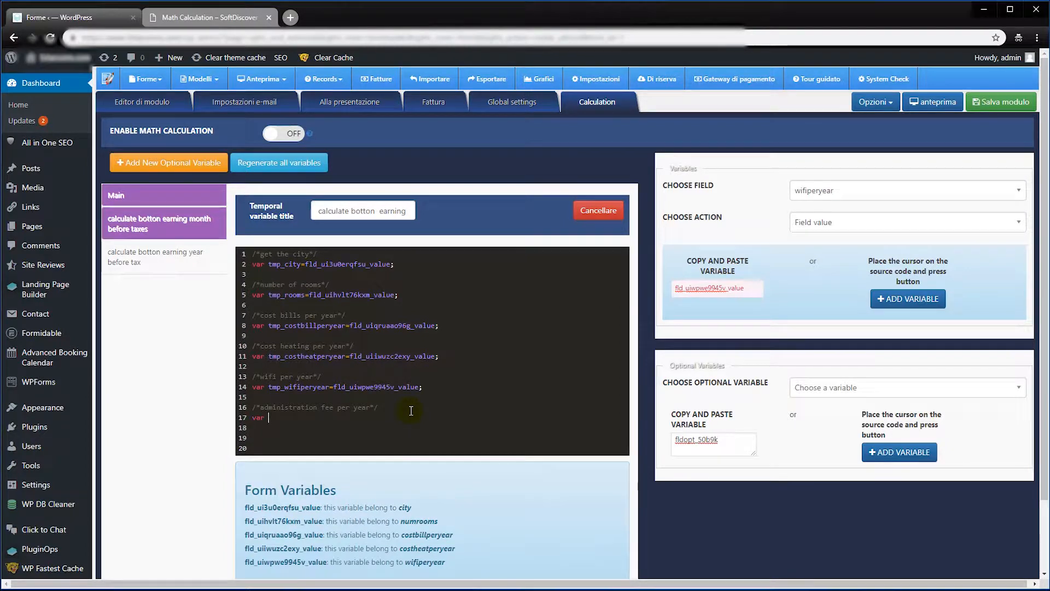
{"action": "type", "text": "tmp_admfeeper"}
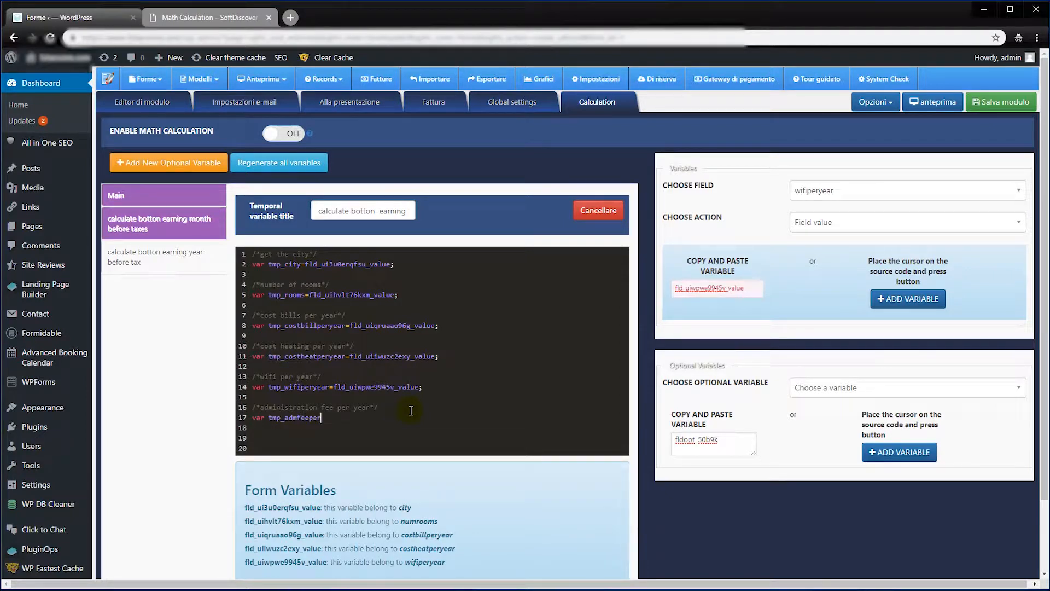
{"action": "type", "text": "year="}
Get the field value variable of the addfeeperyear field and assign it to tmp_admfeeperyear, ending the statement with a semicolon.
{"action": "left_click", "coordinate": [900, 190]}
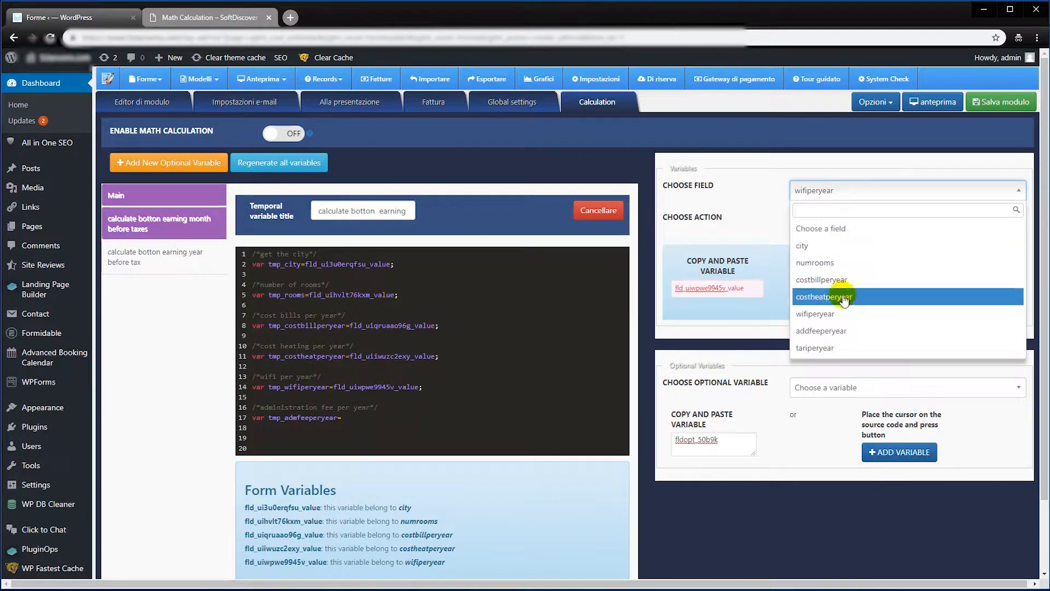
{"action": "left_click", "coordinate": [820, 331]}
{"action": "left_click", "coordinate": [827, 223]}
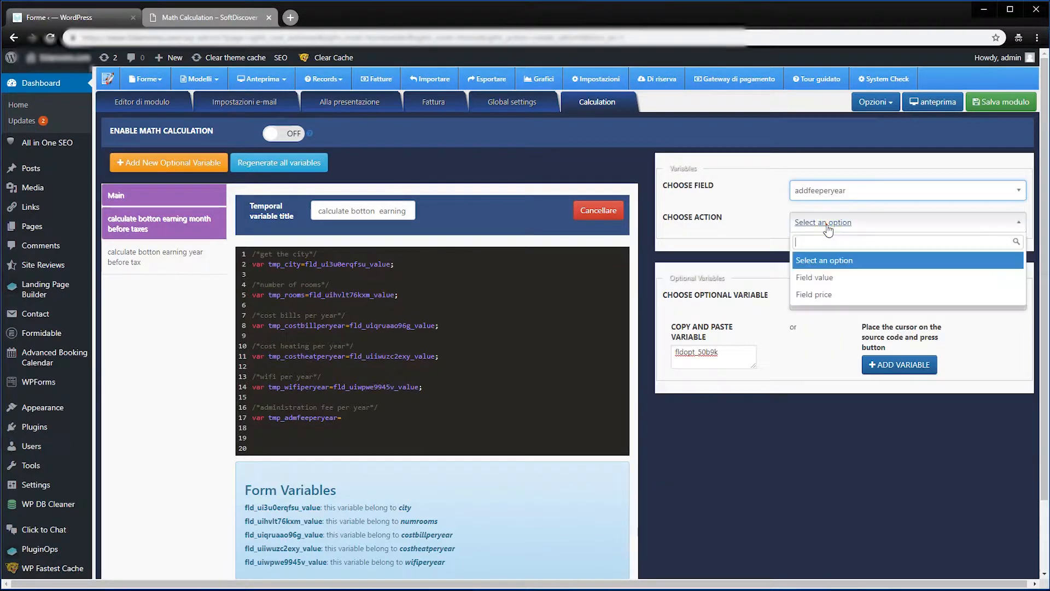
{"action": "left_click", "coordinate": [820, 277]}
{"action": "left_click", "coordinate": [720, 290]}
{"action": "key", "text": "ctrl+c"}
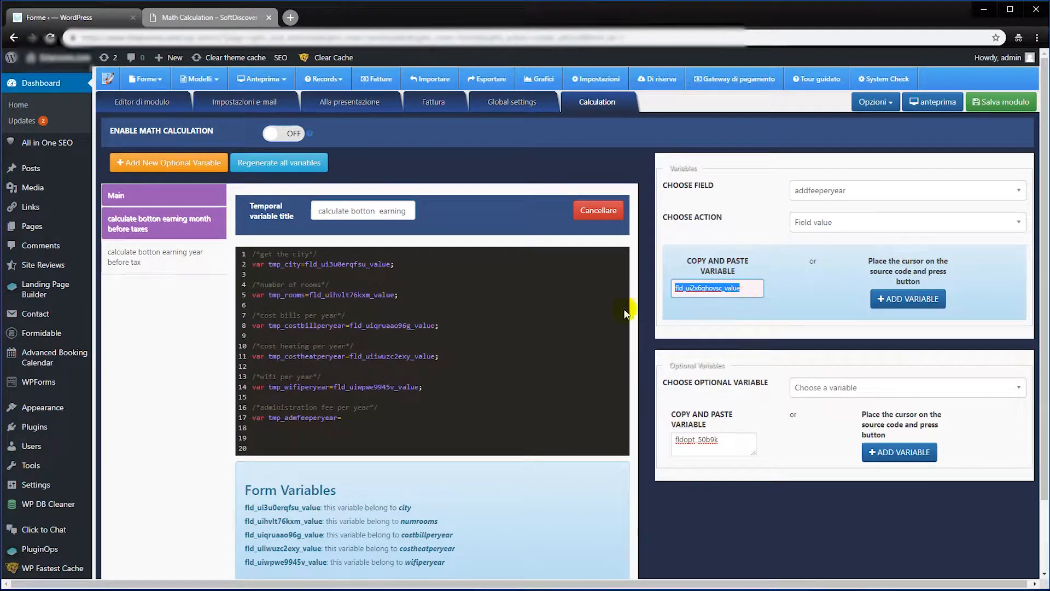
{"action": "left_click", "coordinate": [408, 417]}
{"action": "key", "text": "ctrl+v"}
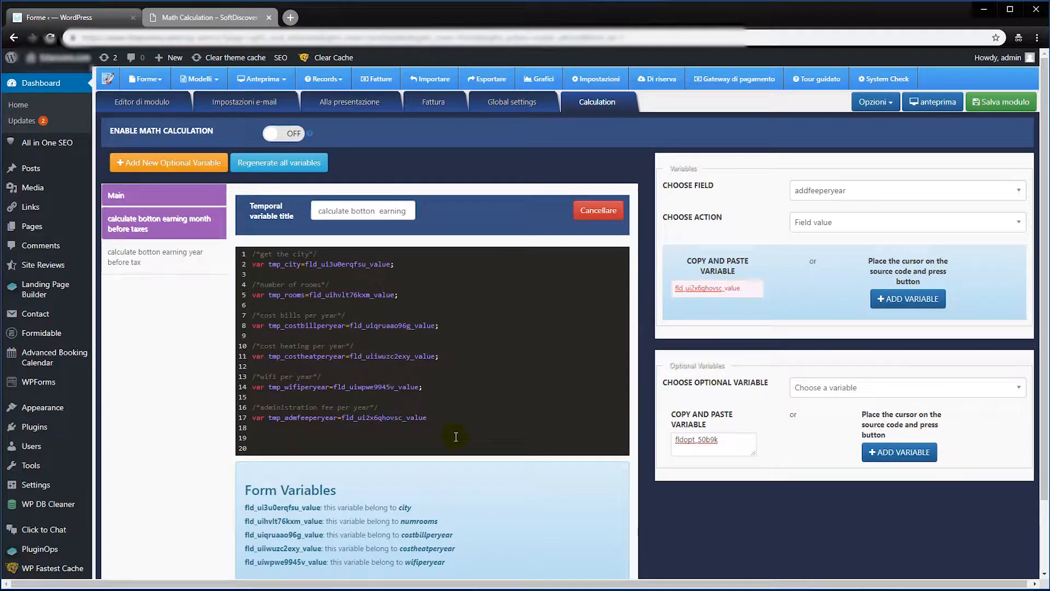
{"action": "type", "text": ";"}
{"action": "key", "text": "Return"}
{"action": "key", "text": "Return"}
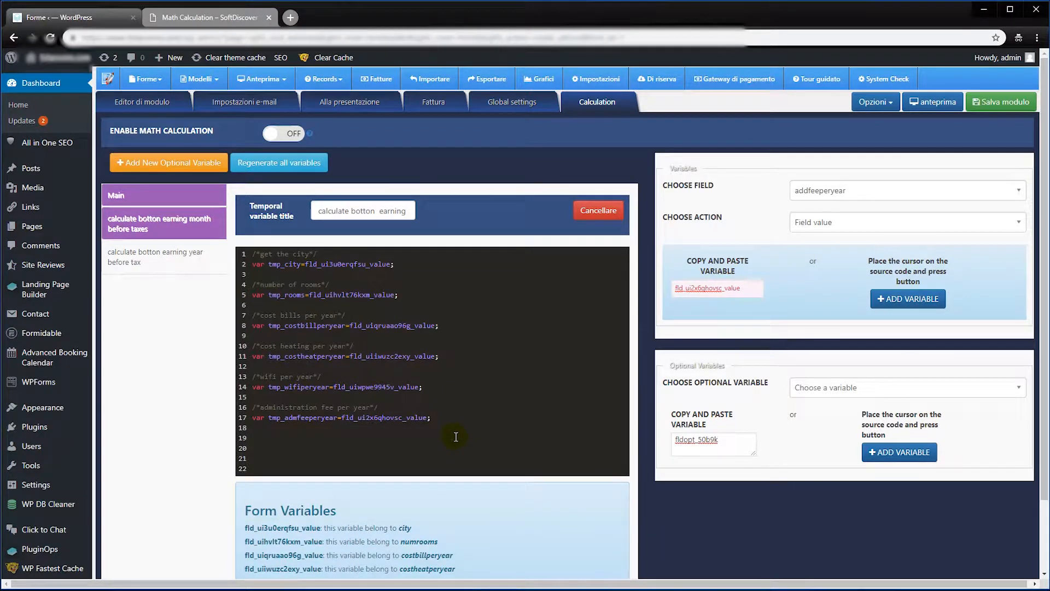
Add the comment /*tari per year*/ and start the declaration var tmp_tariperyear= on the following line.
{"action": "type", "text": "/**/"}
{"action": "type", "text": "ta"}
{"action": "type", "text": "ri per year*/"}
{"action": "key", "text": "End"}
{"action": "key", "text": "Return"}
{"action": "type", "text": "var tmp"}
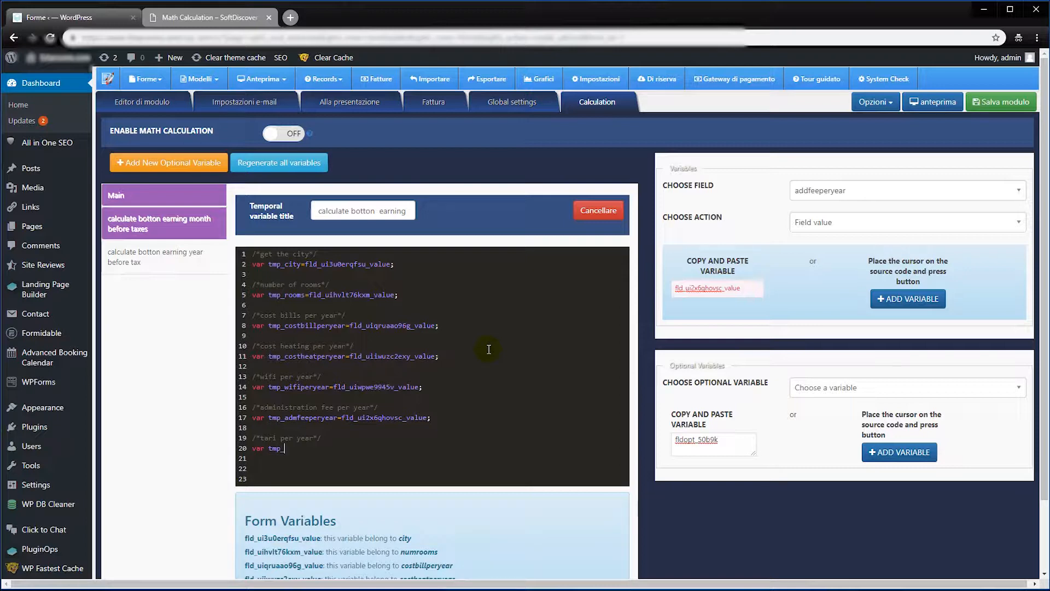
{"action": "type", "text": "_tairiperyear"}
Get the field value variable of the tariperyear field and assign it to tmp_tariperyear, ending the statement with a semicolon.
{"action": "left_click", "coordinate": [856, 192]}
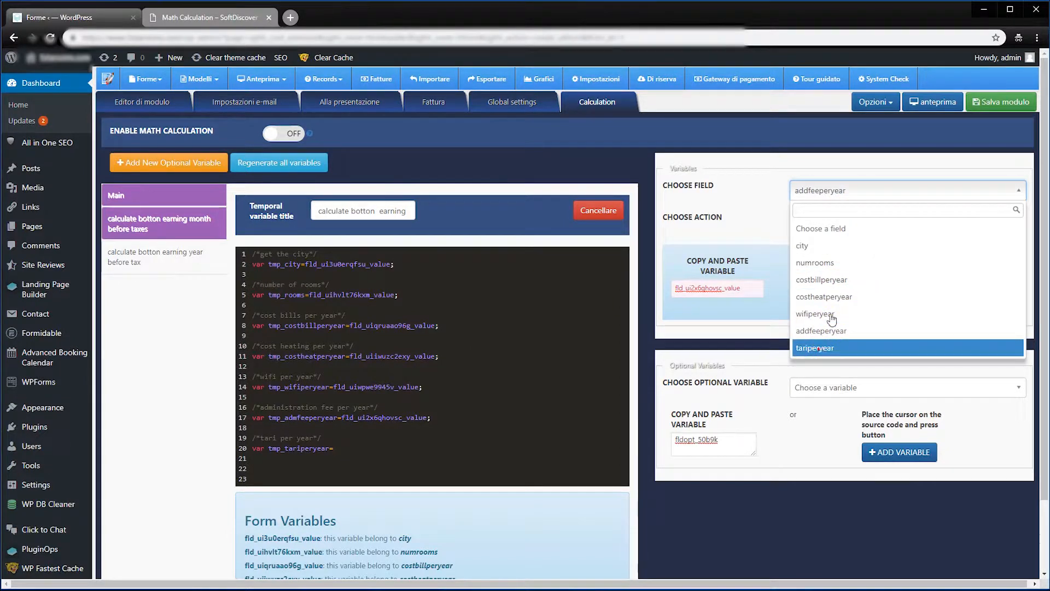
{"action": "left_click", "coordinate": [815, 348]}
{"action": "left_click", "coordinate": [832, 222]}
{"action": "left_click", "coordinate": [815, 277]}
{"action": "double_click", "coordinate": [727, 286]}
{"action": "left_click", "coordinate": [360, 448]}
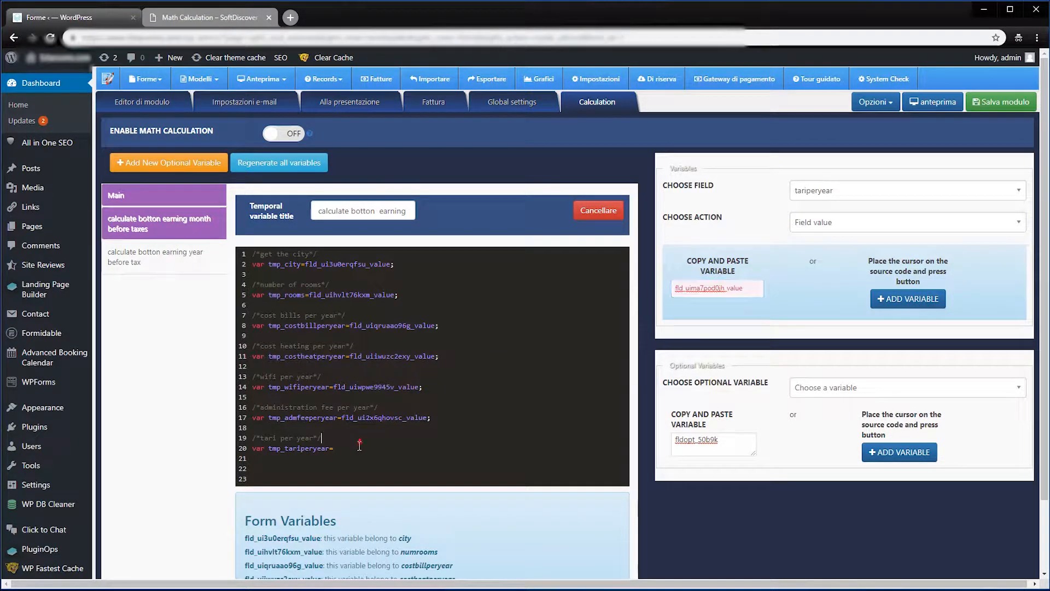
{"action": "key", "text": "ctrl+v"}
{"action": "type", "text": ";"}
{"action": "key", "text": "Return"}
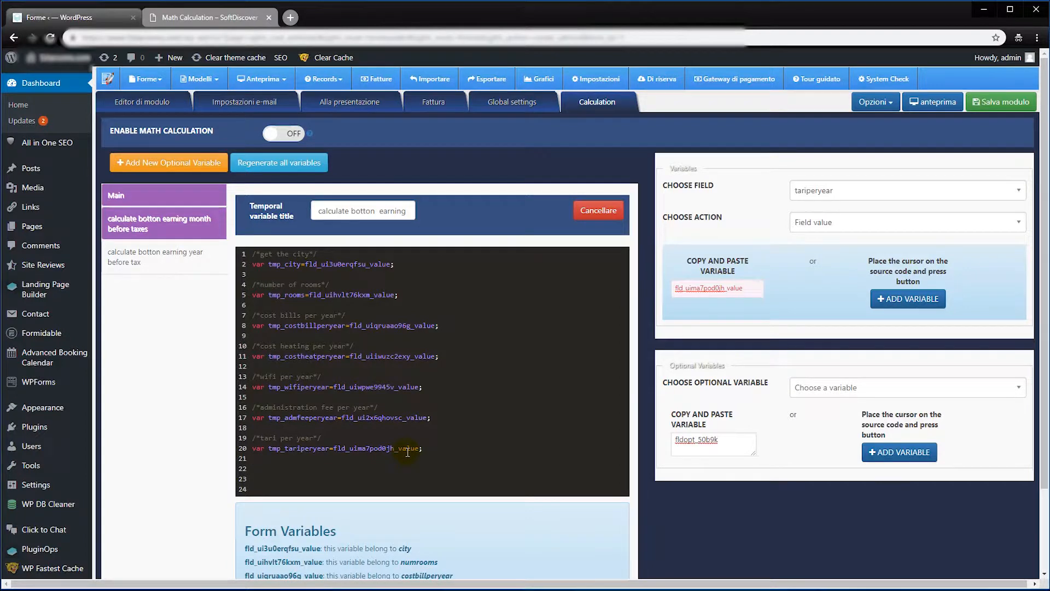
{"action": "key", "text": "Return"}
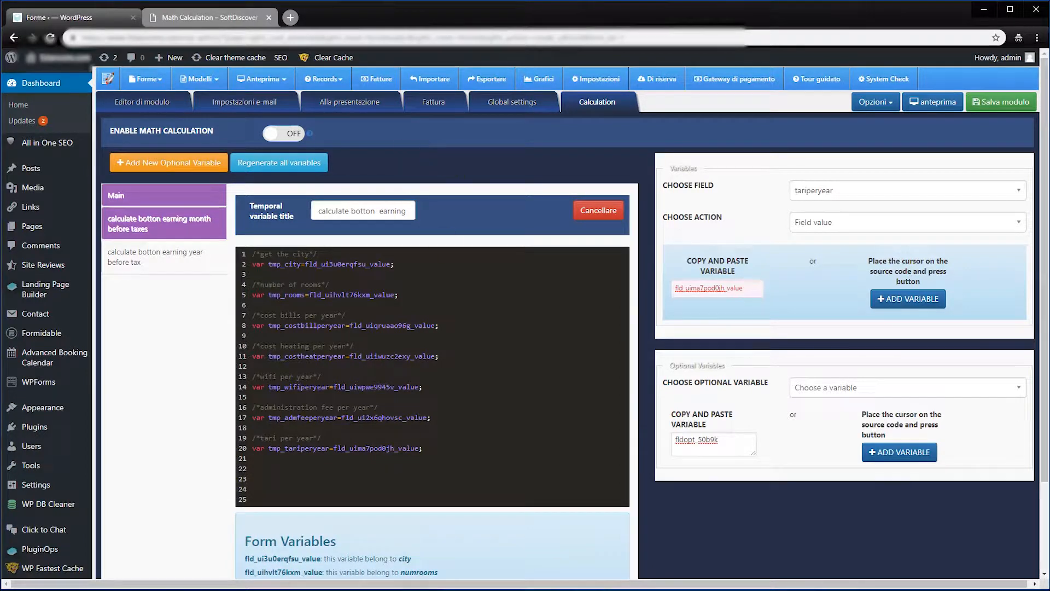
Switch to the Excel workbook and examine the room value x month, SSR fee and vat SSR columns.
{"action": "key", "text": "alt+Tab"}
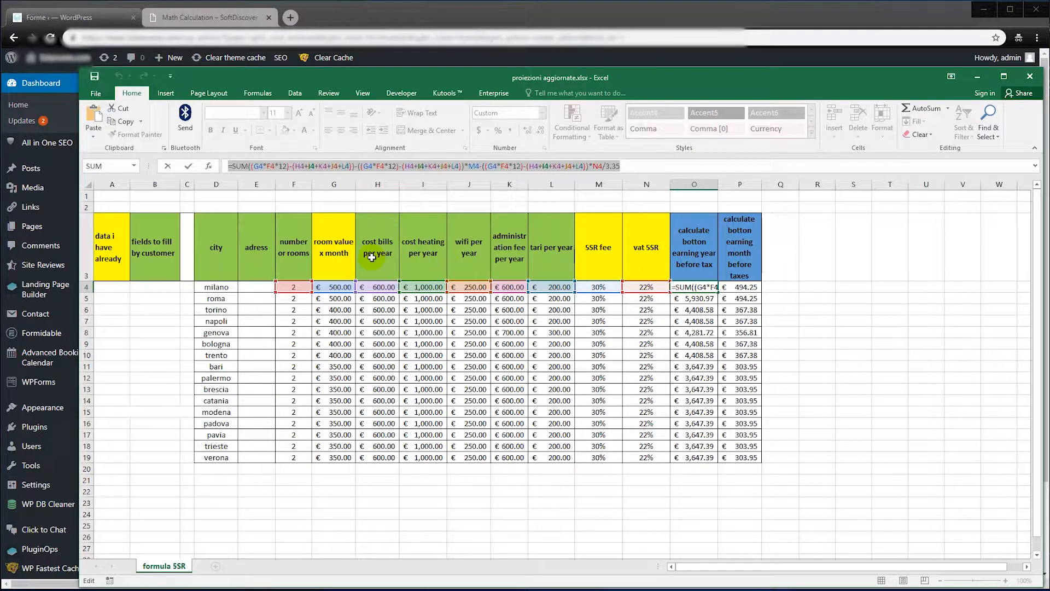
{"action": "left_click", "coordinate": [338, 239]}
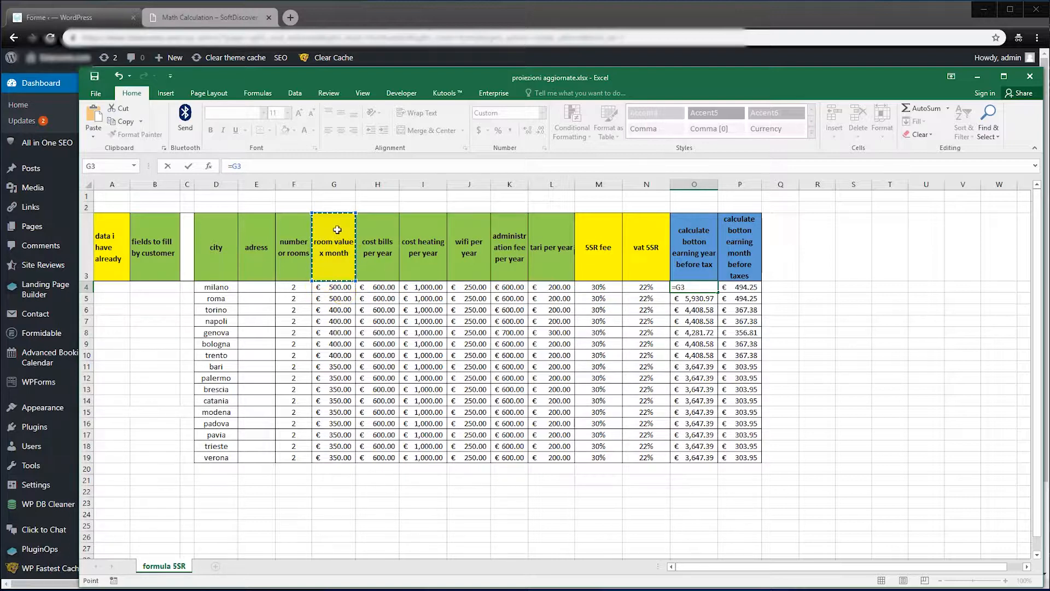
{"action": "left_click", "coordinate": [606, 267]}
{"action": "left_click", "coordinate": [643, 259]}
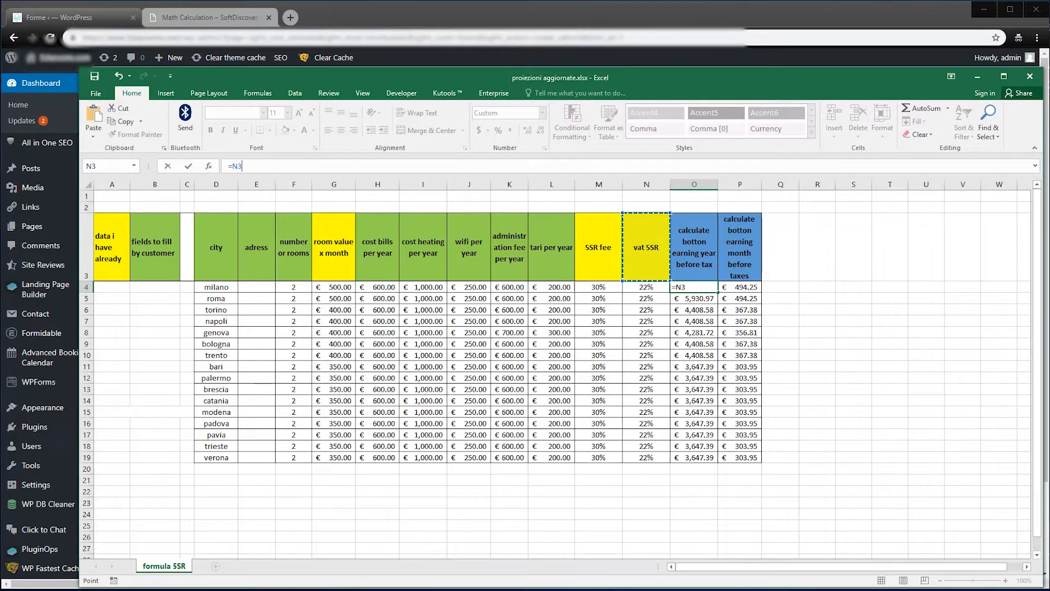
{"action": "left_click", "coordinate": [977, 77]}
Add the comment /*room value per month*/ below the tari declaration in the calculation code.
{"action": "left_click", "coordinate": [417, 467]}
{"action": "key", "text": "Return"}
{"action": "key", "text": "Left"}
{"action": "key", "text": "Left"}
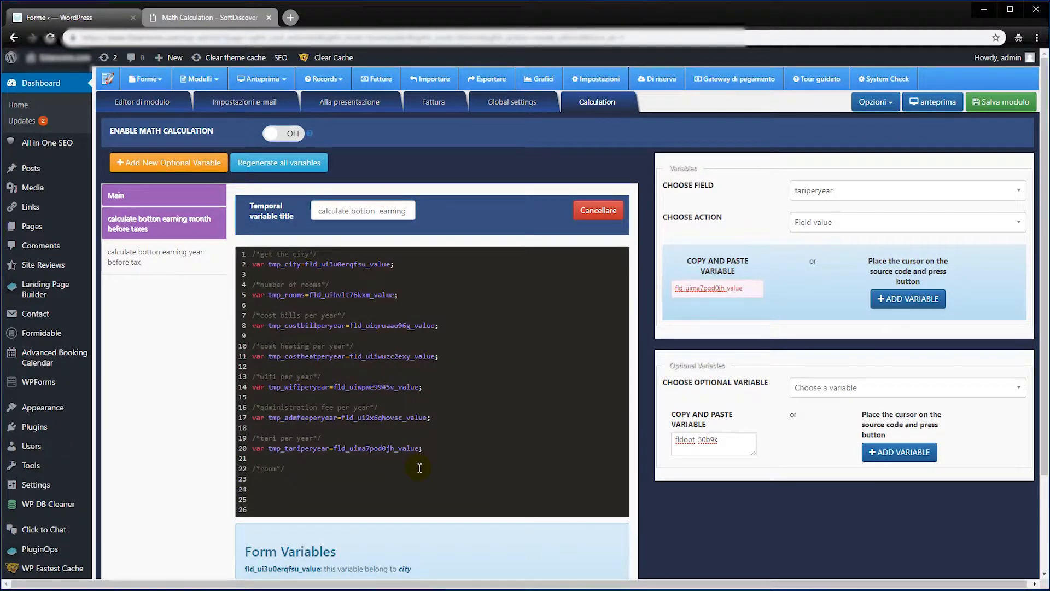
{"action": "type", "text": "room value pe"}
{"action": "key", "text": "End"}
{"action": "key", "text": "Return"}
{"action": "key", "text": "Return"}
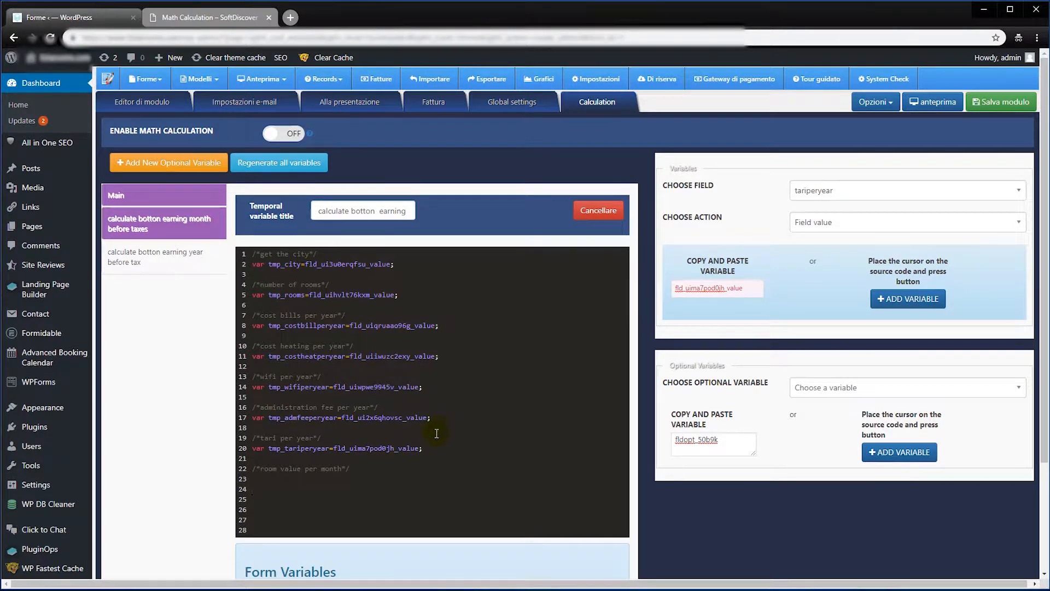
Declare var tmp_roomvalpermonth=0; under the room value comment.
{"action": "left_click", "coordinate": [308, 481]}
{"action": "type", "text": "var tmp_roomvaluper"}
{"action": "type", "text": "month=0;"}
{"action": "key", "text": "Return"}
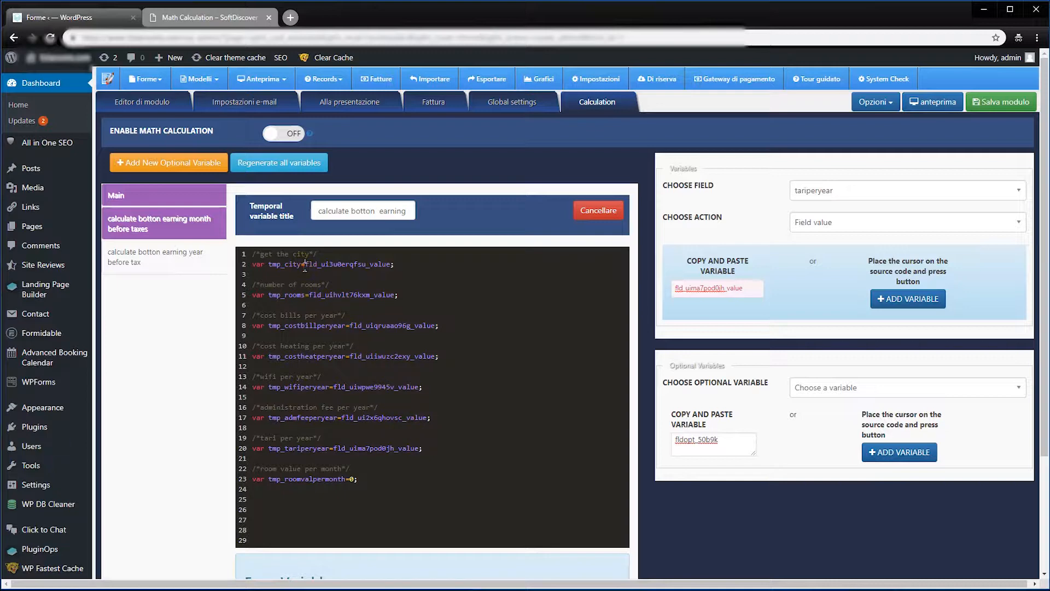
{"action": "left_click_drag", "start_coordinate": [400, 265], "coordinate": [274, 265]}
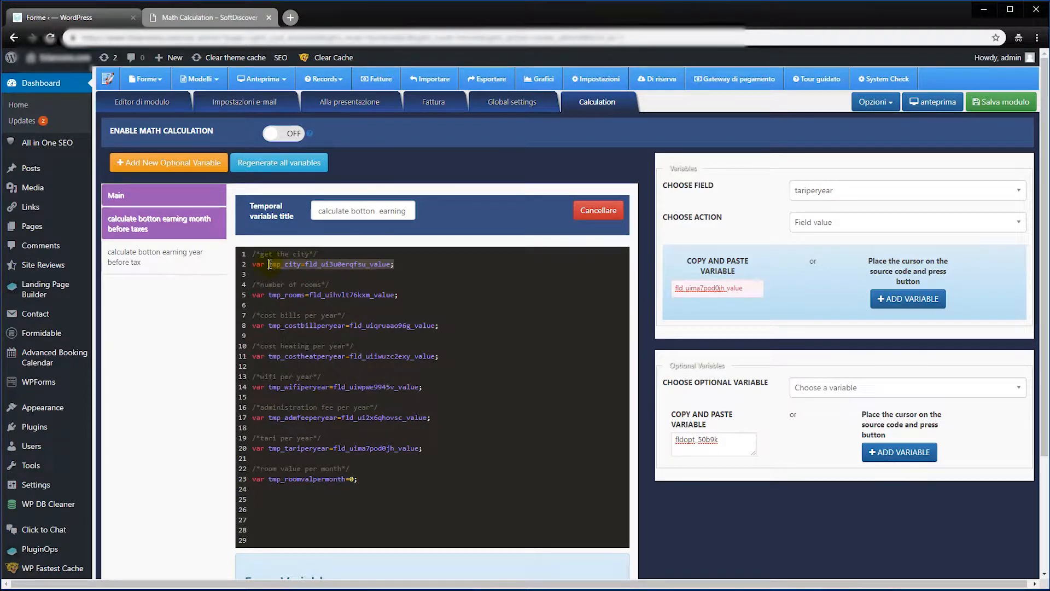
{"action": "left_click", "coordinate": [312, 267]}
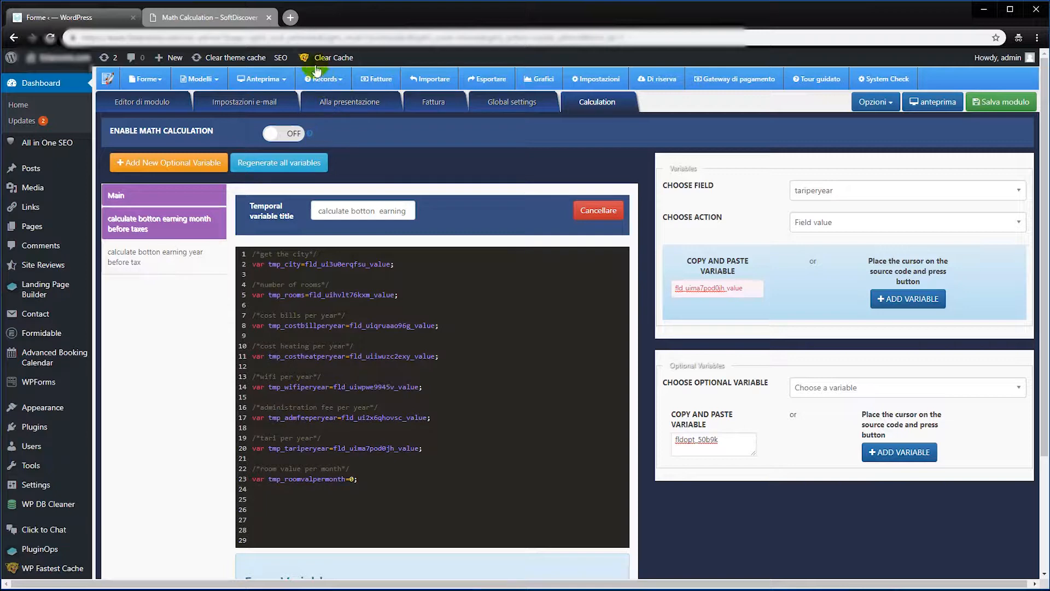
Search the web in a new browser tab for "switch case javascript" and open the MDN switch reference.
{"action": "left_click", "coordinate": [291, 17]}
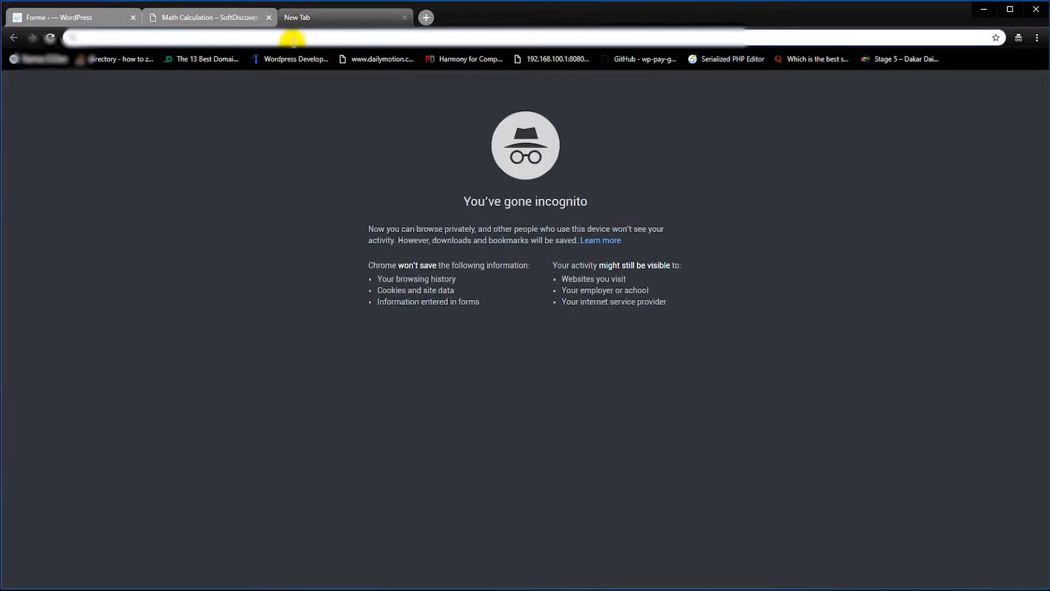
{"action": "type", "text": "switch cas"}
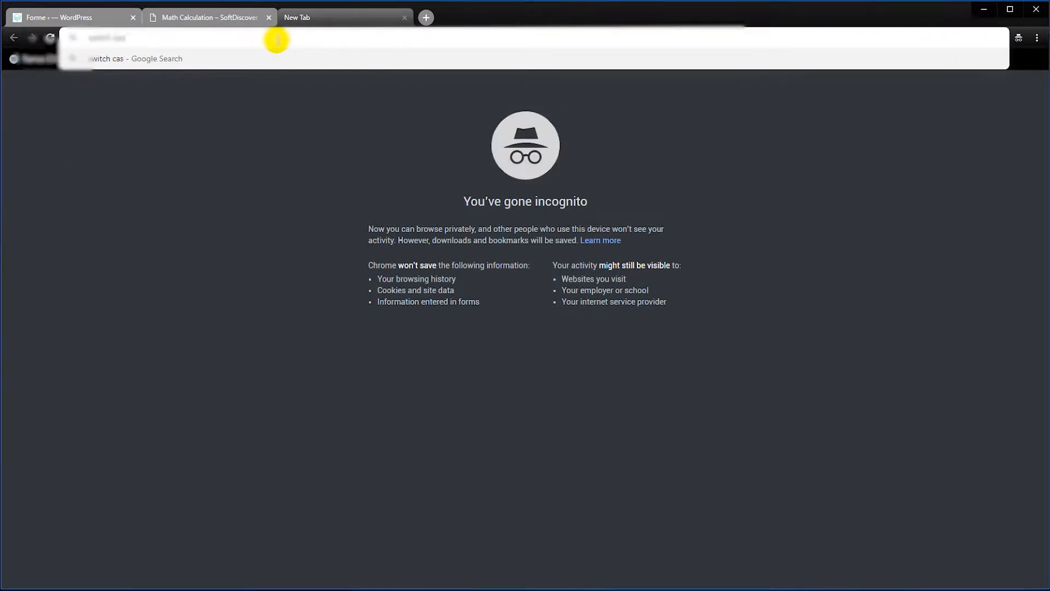
{"action": "type", "text": "e javascript"}
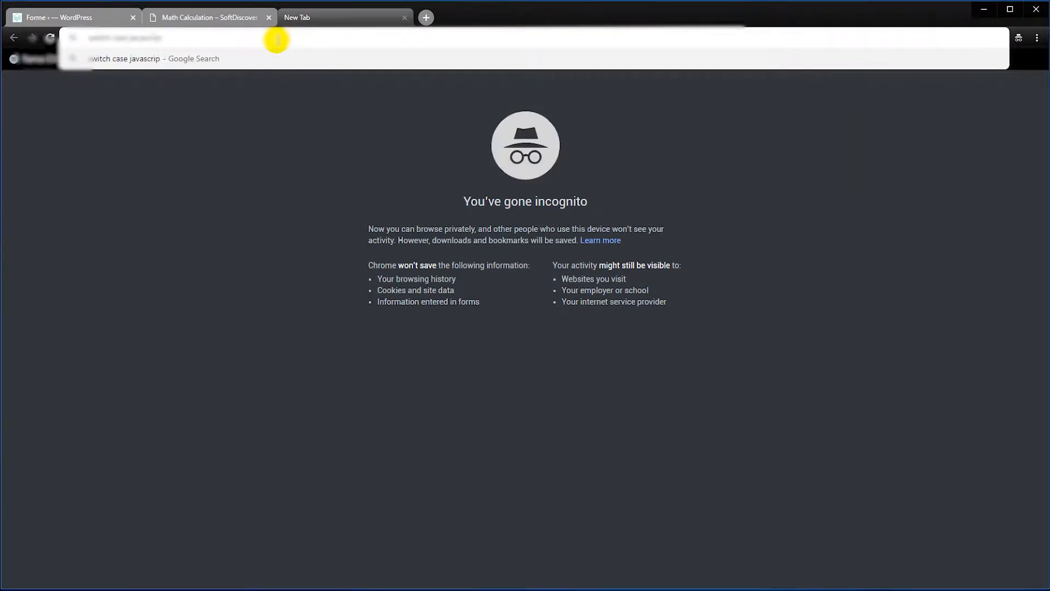
{"action": "key", "text": "Return"}
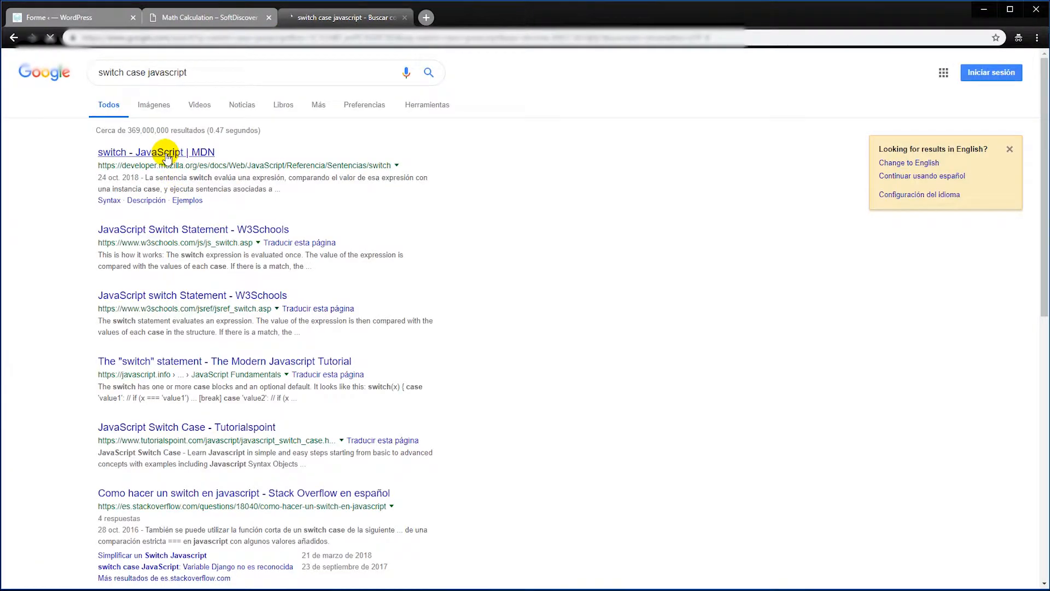
{"action": "left_click", "coordinate": [165, 152]}
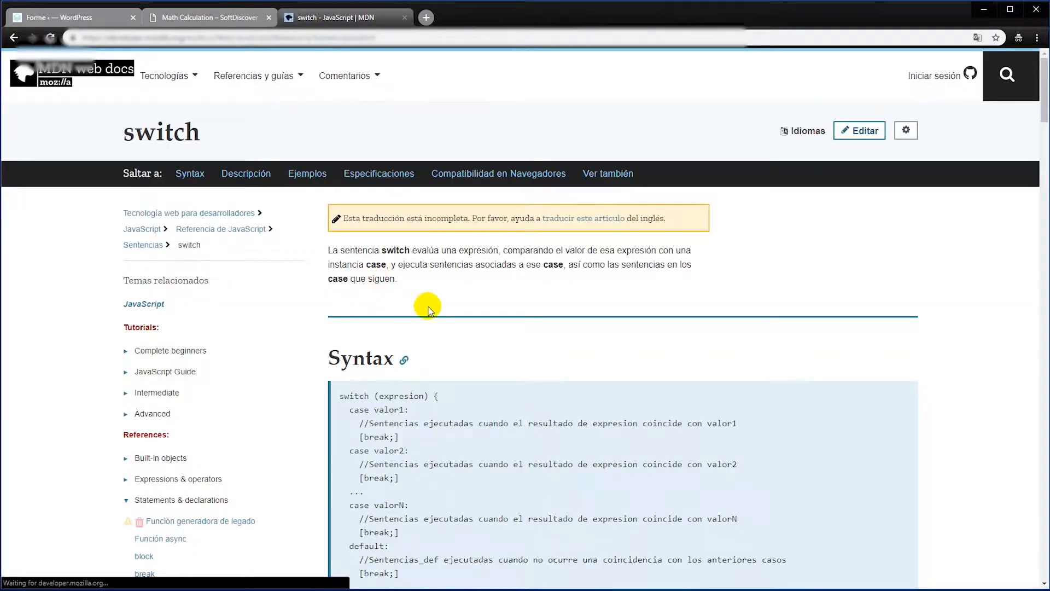
Copy the complete switch (expr) fruit example from the "Usando switch" section of the MDN page.
{"action": "scroll", "coordinate": [457, 317], "scroll_direction": "down", "scroll_amount": 3}
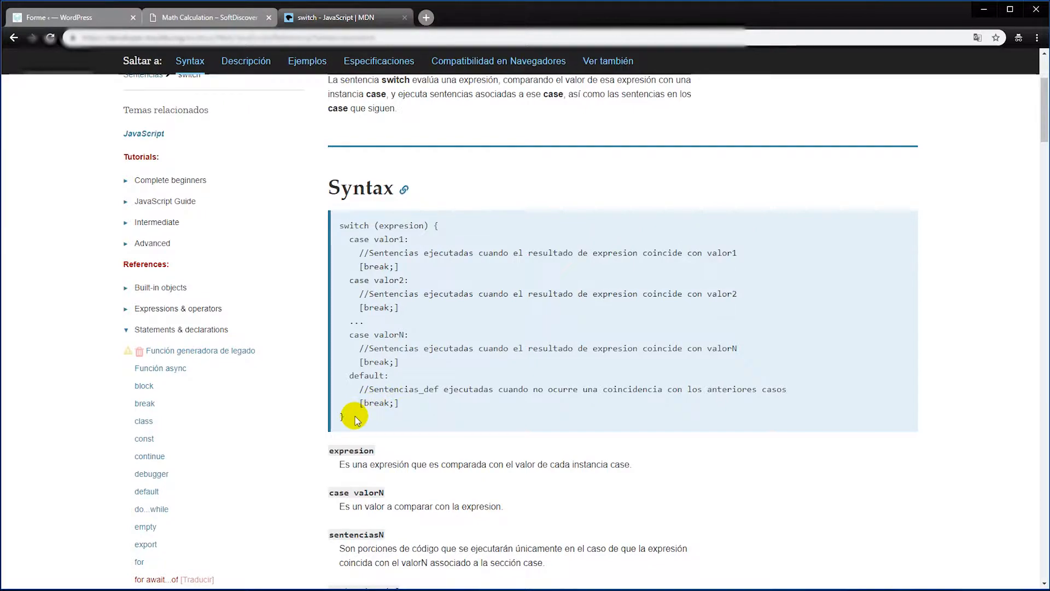
{"action": "scroll", "coordinate": [379, 409], "scroll_direction": "down", "scroll_amount": 5}
{"action": "scroll", "coordinate": [379, 409], "scroll_direction": "down", "scroll_amount": 12}
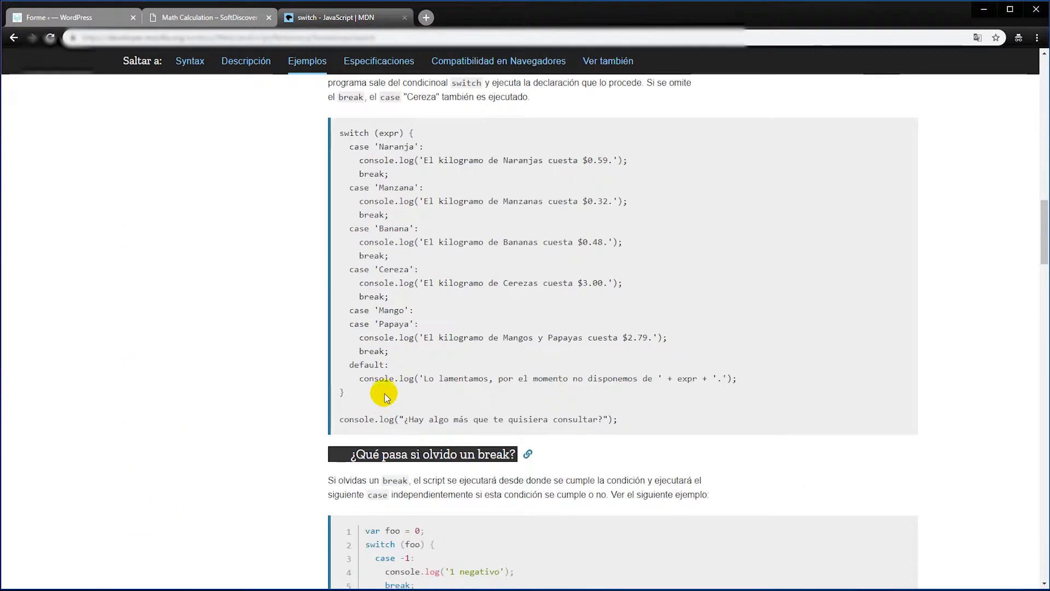
{"action": "scroll", "coordinate": [387, 376], "scroll_direction": "up", "scroll_amount": 1}
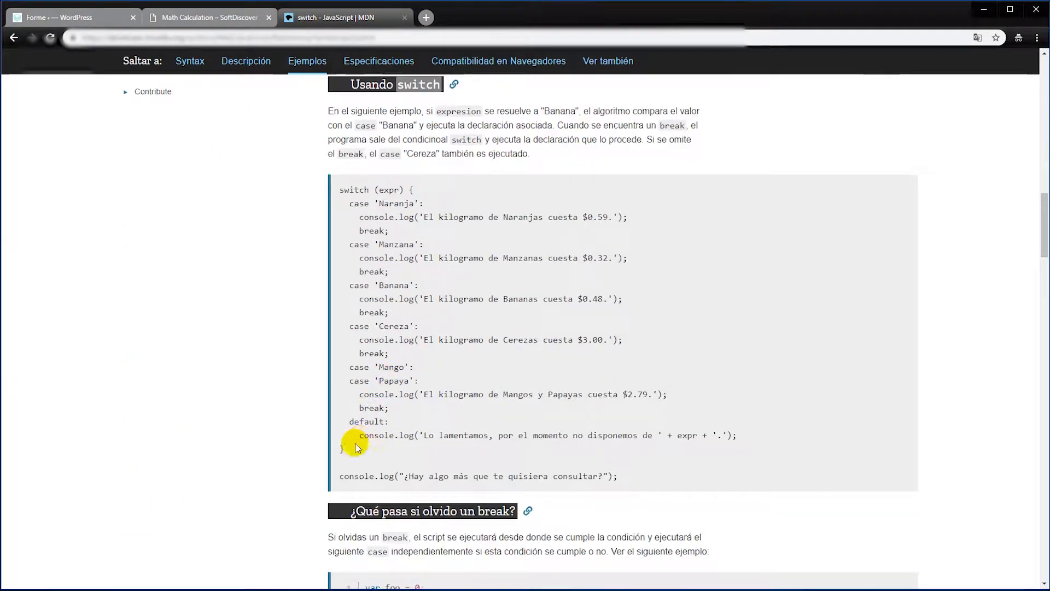
{"action": "left_click_drag", "start_coordinate": [348, 454], "coordinate": [336, 188]}
{"action": "key", "text": "ctrl+c"}
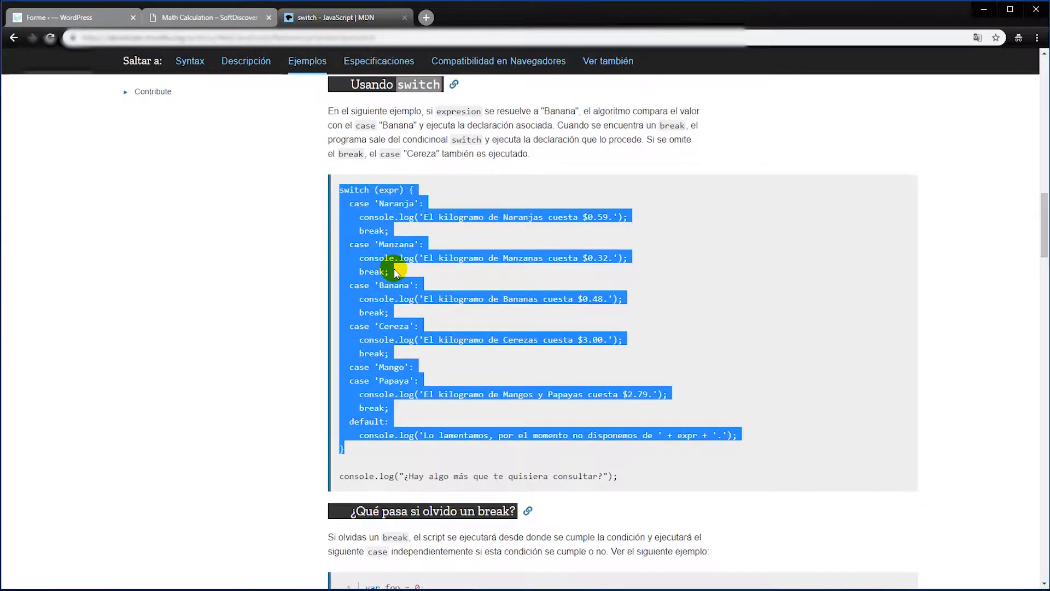
Return to the WordPress form tab and paste the switch example below var tmp_roomvalpermonth=0; in the calculation code.
{"action": "scroll", "coordinate": [400, 257], "scroll_direction": "down", "scroll_amount": 2}
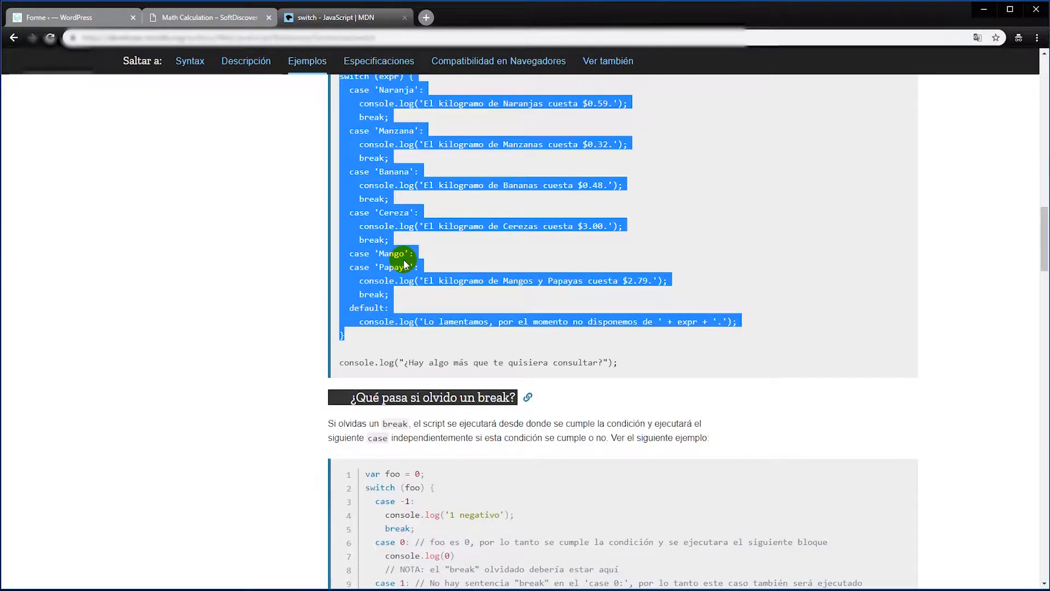
{"action": "scroll", "coordinate": [404, 263], "scroll_direction": "down", "scroll_amount": 3}
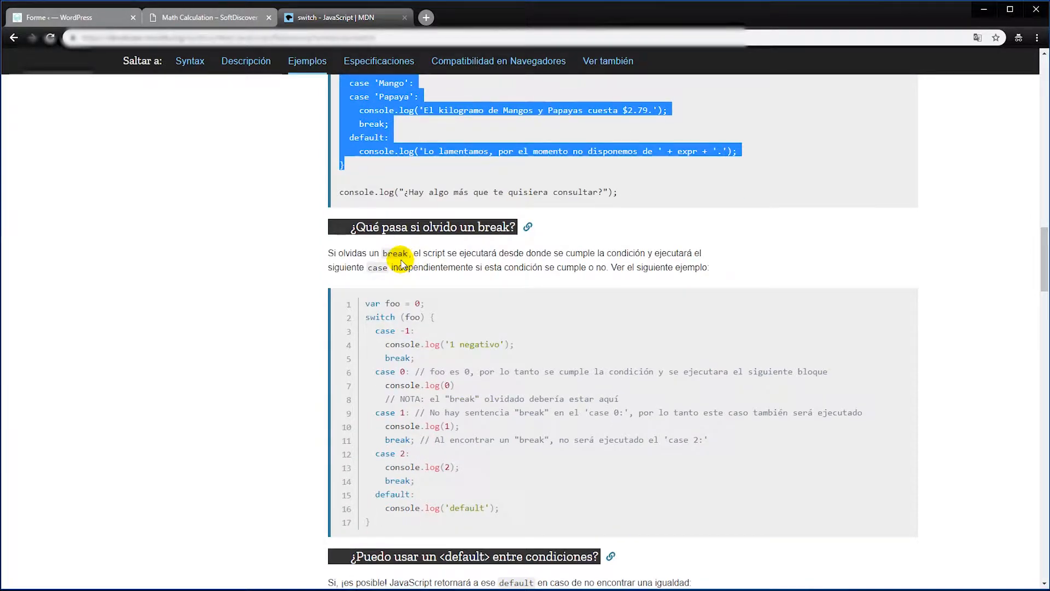
{"action": "left_click", "coordinate": [87, 20]}
{"action": "left_click", "coordinate": [345, 492]}
{"action": "key", "text": "ctrl+v"}
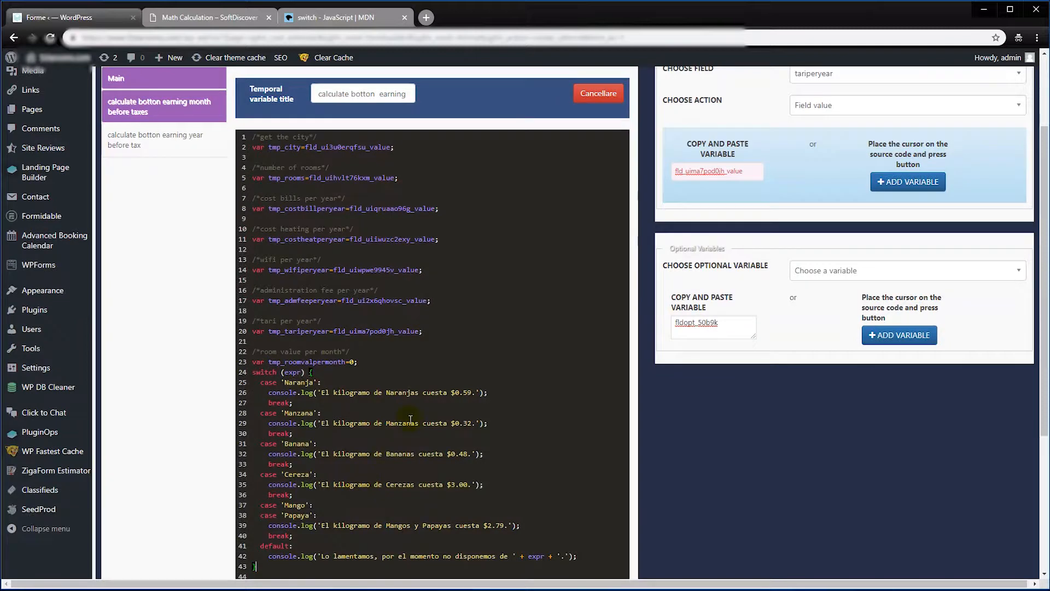
{"action": "scroll", "coordinate": [405, 421], "scroll_direction": "down", "scroll_amount": 1}
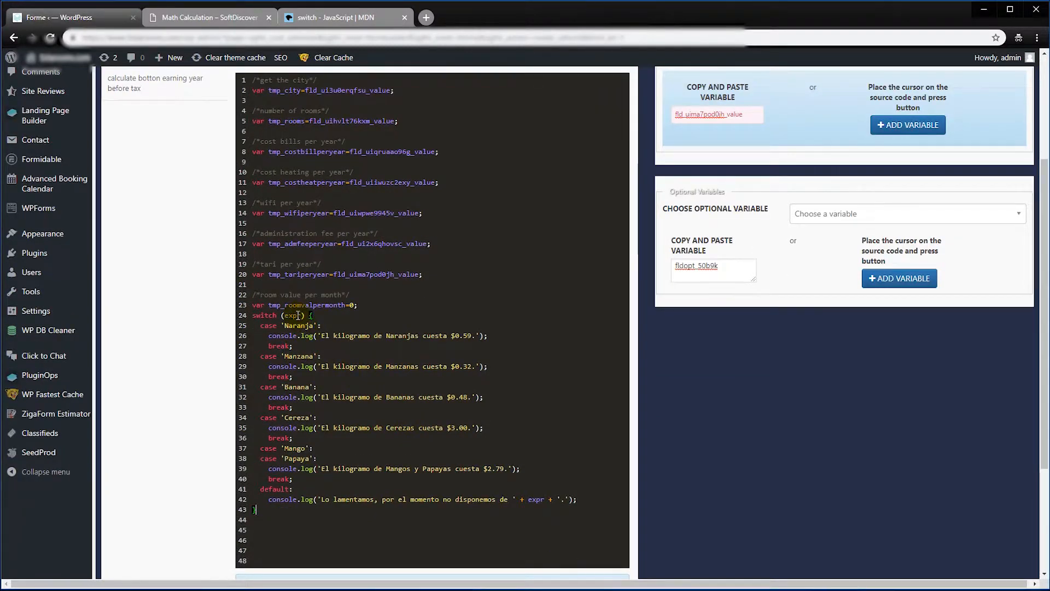
Replace expr in the pasted switch statement with the variable tmp_city.
{"action": "scroll", "coordinate": [298, 315], "scroll_direction": "up", "scroll_amount": 1}
{"action": "left_click_drag", "start_coordinate": [301, 150], "coordinate": [269, 149]}
{"action": "key", "text": "ctrl+c"}
{"action": "left_click_drag", "start_coordinate": [301, 373], "coordinate": [286, 373]}
{"action": "key", "text": "ctrl+v"}
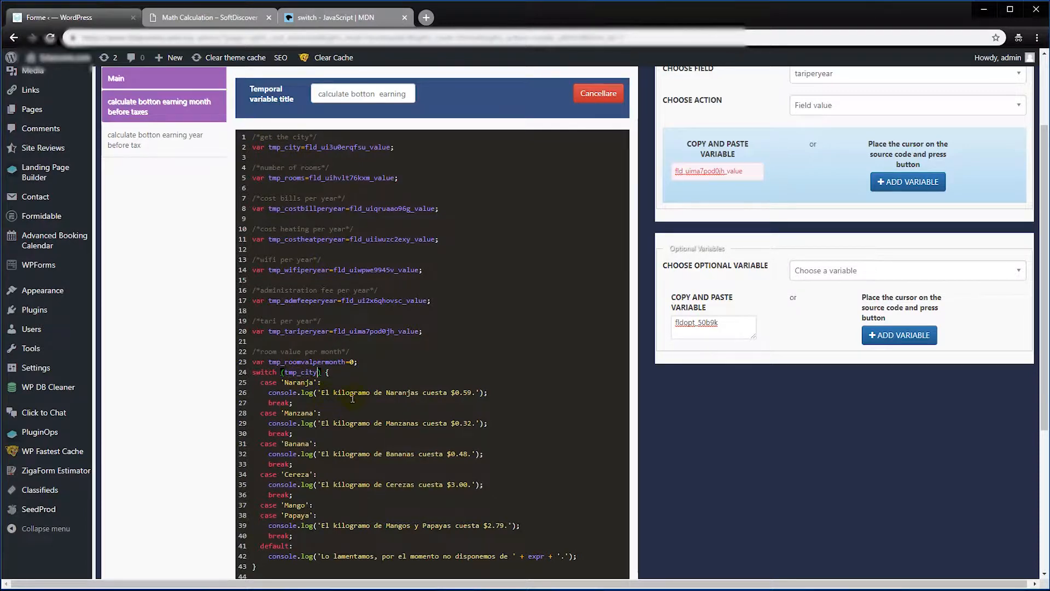
Delete the console.log line of the Naranja case and remove the Manzana, Banana and Cereza cases.
{"action": "left_click", "coordinate": [323, 392]}
{"action": "scroll", "coordinate": [317, 379], "scroll_direction": "down", "scroll_amount": 1}
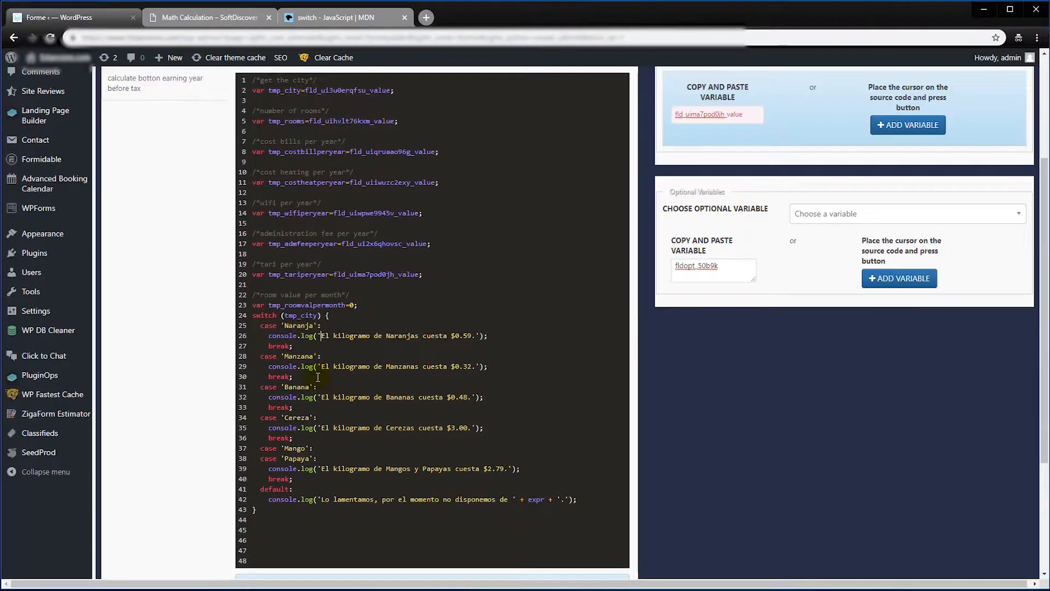
{"action": "left_click_drag", "start_coordinate": [266, 336], "coordinate": [522, 335]}
{"action": "key", "text": "Delete"}
{"action": "left_click_drag", "start_coordinate": [257, 360], "coordinate": [315, 477]}
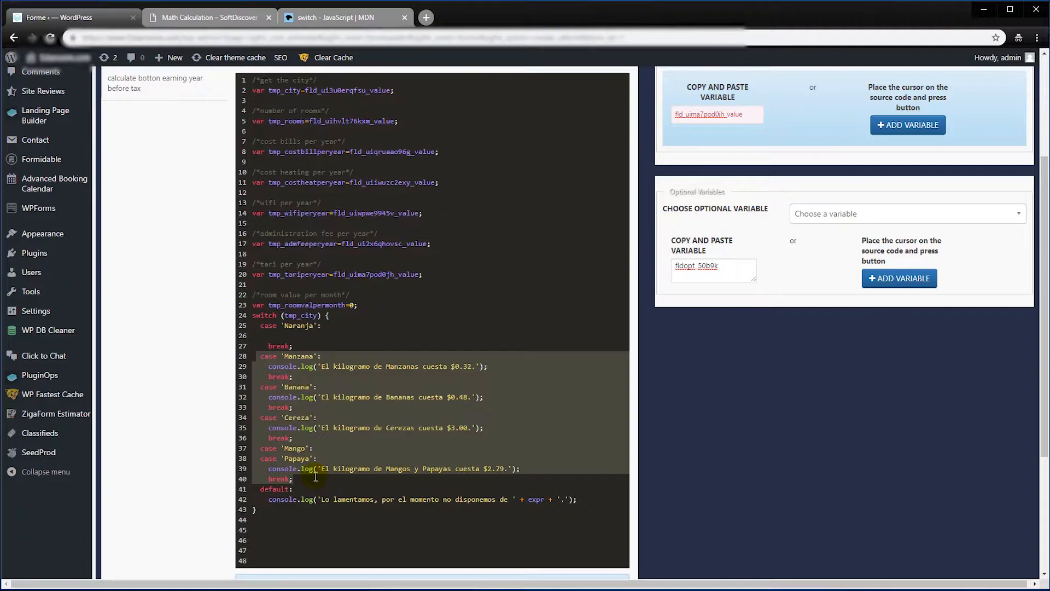
{"action": "left_click", "coordinate": [305, 470]}
{"action": "left_click_drag", "start_coordinate": [294, 438], "coordinate": [260, 356]}
{"action": "key", "text": "BackSpace"}
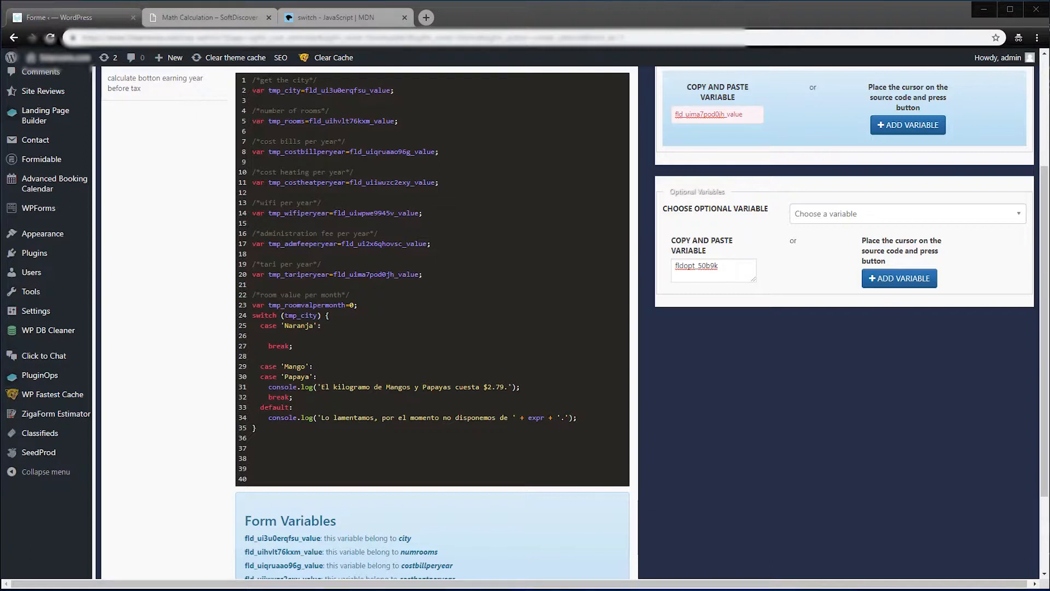
Change the first case label of the switch from 'Naranja' to 'milano'.
{"action": "left_click_drag", "start_coordinate": [284, 327], "coordinate": [314, 326]}
{"action": "key", "text": "BackSpace"}
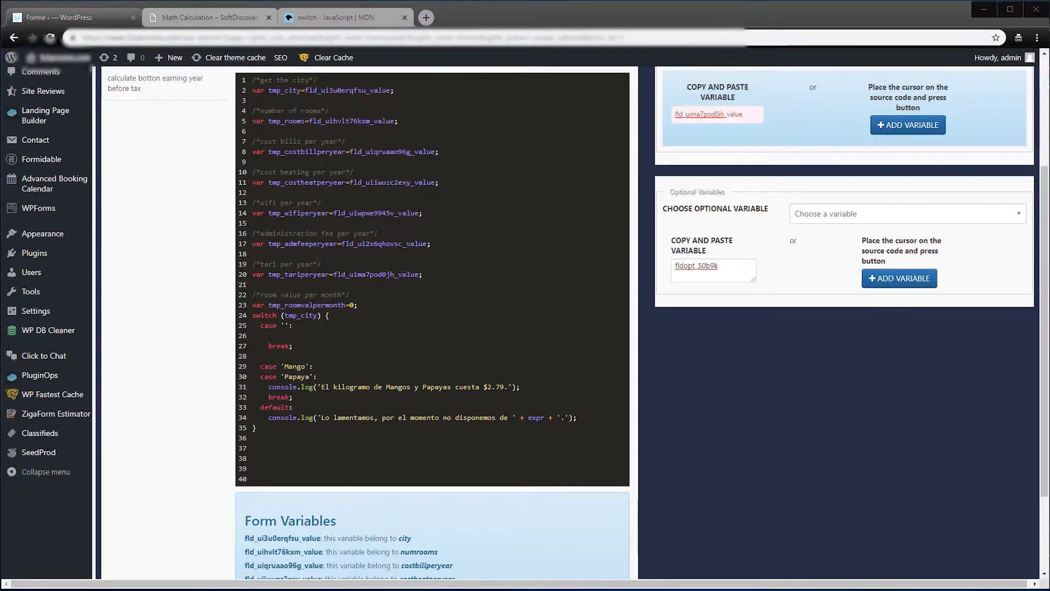
{"action": "left_click", "coordinate": [285, 327]}
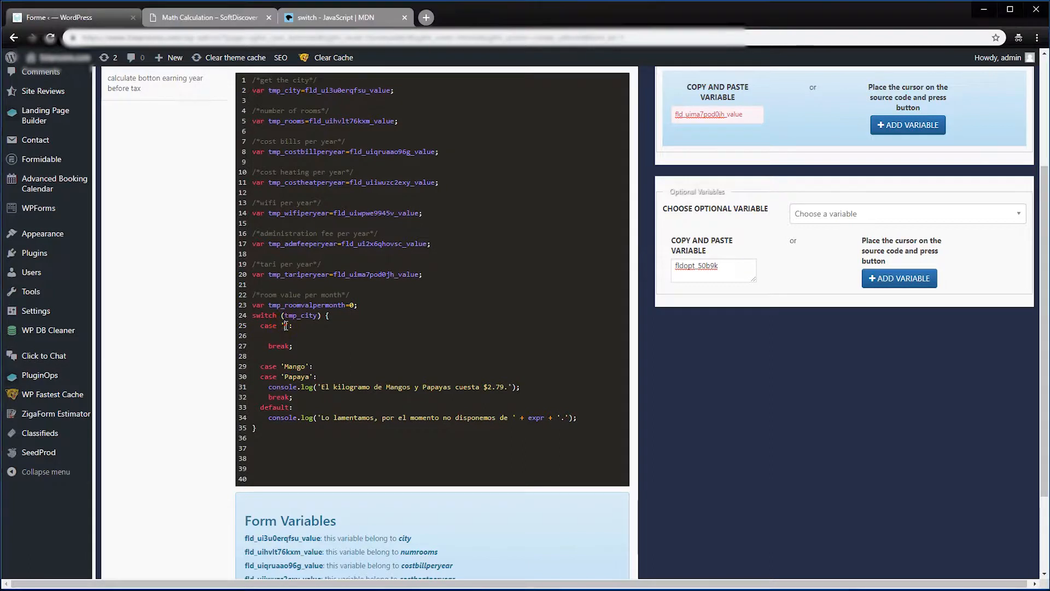
{"action": "left_click", "coordinate": [299, 339]}
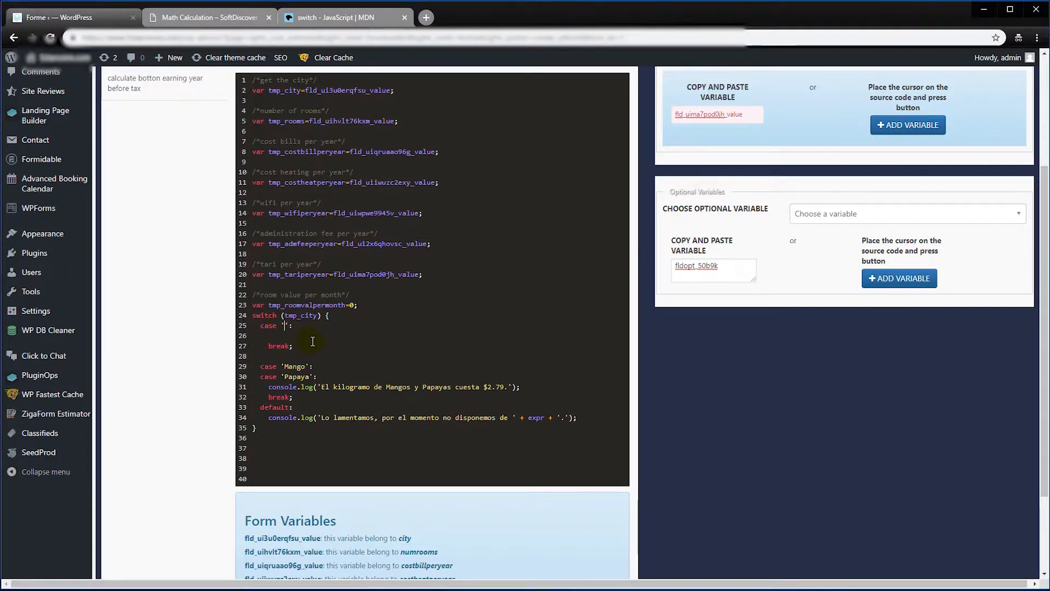
{"action": "type", "text": "milano"}
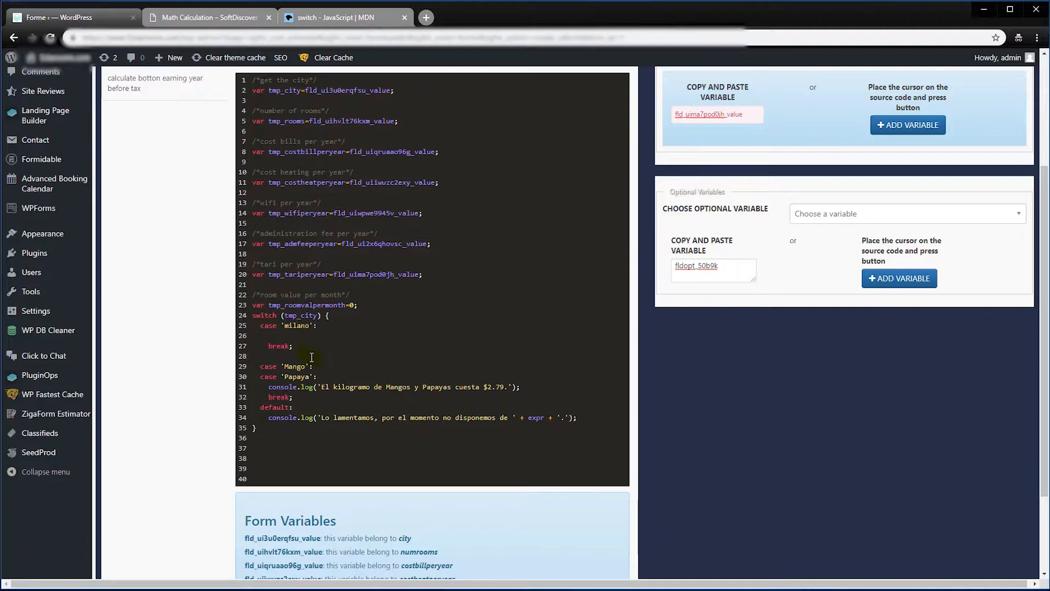
Remove the Mango and Papaya cases and the console.log line under default.
{"action": "left_click_drag", "start_coordinate": [262, 351], "coordinate": [590, 378]}
{"action": "left_click", "coordinate": [312, 397]}
{"action": "key", "text": "Delete"}
{"action": "key", "text": "Delete"}
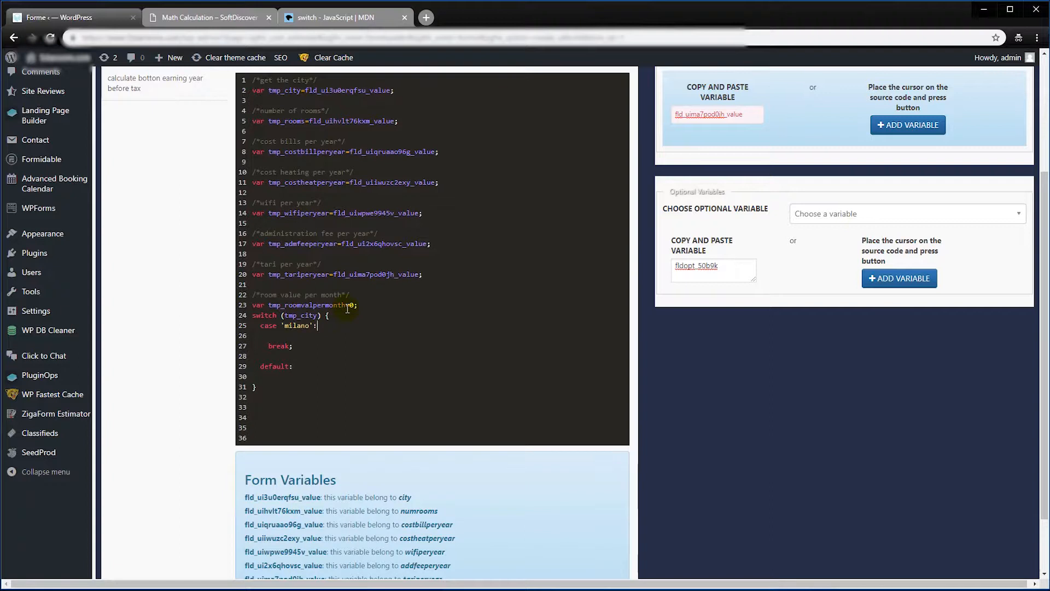
Duplicate the milano case label on the line below it and change the copy to 'roma'.
{"action": "left_click_drag", "start_coordinate": [347, 308], "coordinate": [269, 307]}
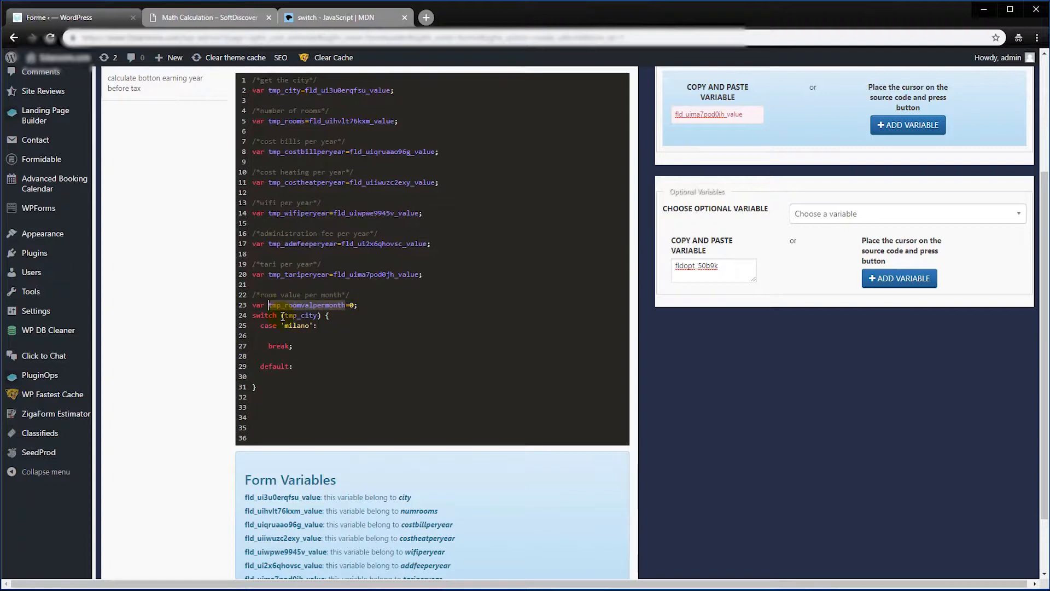
{"action": "left_click", "coordinate": [320, 326]}
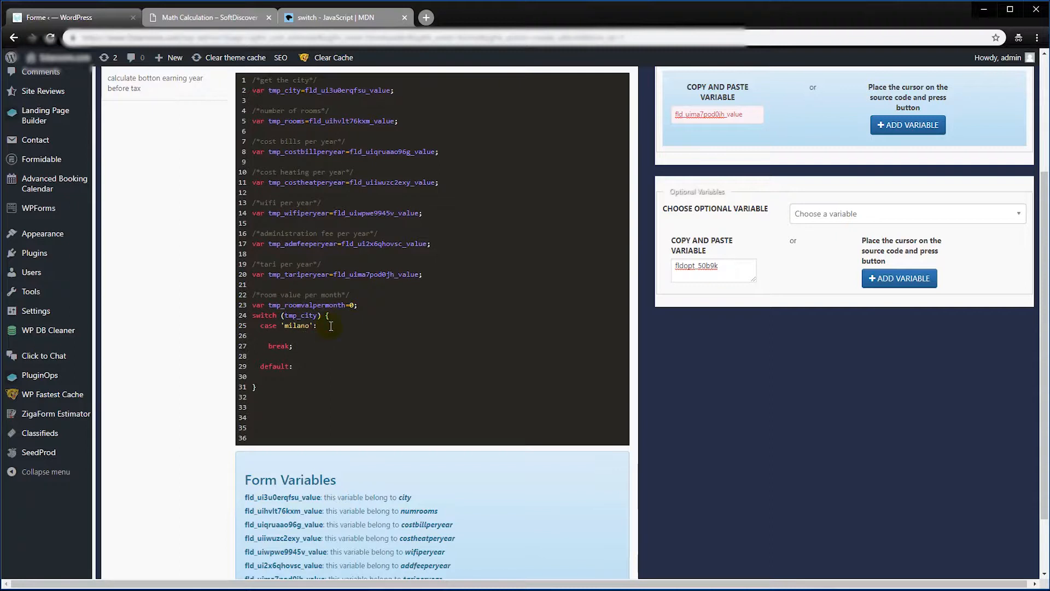
{"action": "key", "text": "shift+Home"}
{"action": "key", "text": "ctrl+c"}
{"action": "key", "text": "End"}
{"action": "key", "text": "Return"}
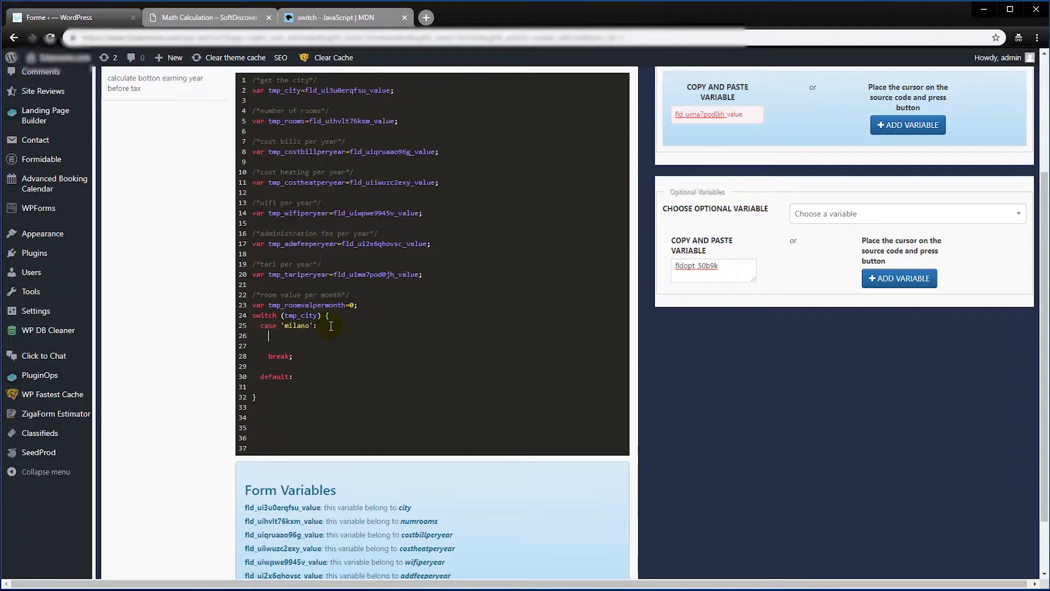
{"action": "key", "text": "ctrl+v"}
{"action": "key", "text": "Left"}
{"action": "key", "text": "Left"}
{"action": "key", "text": "shift+Left"}
{"action": "key", "text": "shift+Left"}
{"action": "key", "text": "shift+Left"}
{"action": "key", "text": "shift+Left"}
{"action": "type", "text": "roma"}
Add the assignment tmp_roomvalpermonth=500; under the roma case, before its break.
{"action": "left_click_drag", "start_coordinate": [346, 305], "coordinate": [269, 307]}
{"action": "key", "text": "ctrl+c"}
{"action": "left_click", "coordinate": [291, 345]}
{"action": "key", "text": "ctrl+v"}
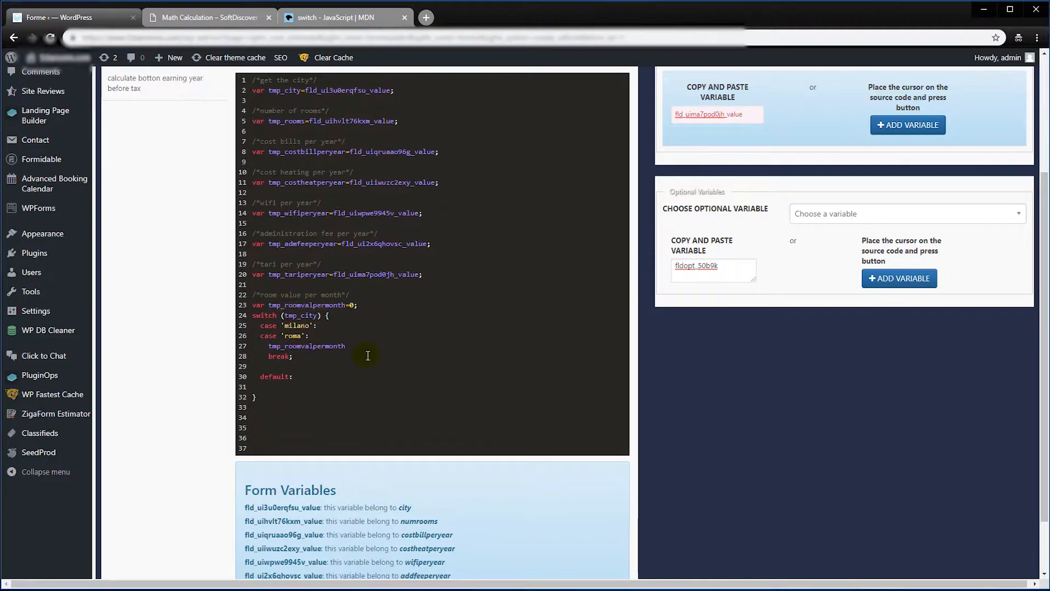
{"action": "type", "text": "="}
{"action": "type", "text": "500"}
{"action": "type", "text": ";"}
Add the label case 'torino': after the break of the milano and roma group.
{"action": "type", "text": "case "}
{"action": "type", "text": "'':"}
{"action": "key", "text": "Return"}
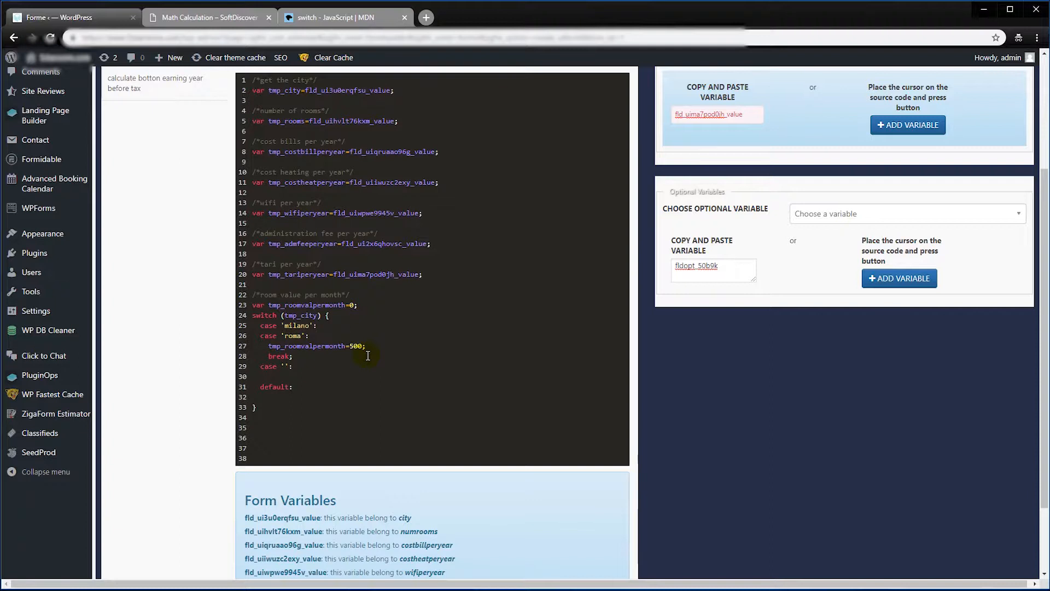
{"action": "key", "text": "Up"}
{"action": "key", "text": "Right"}
{"action": "key", "text": "Right"}
{"action": "key", "text": "Right"}
{"action": "key", "text": "Right"}
{"action": "type", "text": "torino"}
{"action": "key", "text": "End"}
Duplicate the torino case label on the line below it and change the copy to 'napoli'.
{"action": "key", "text": "shift+Home"}
{"action": "key", "text": "End"}
{"action": "key", "text": "Return"}
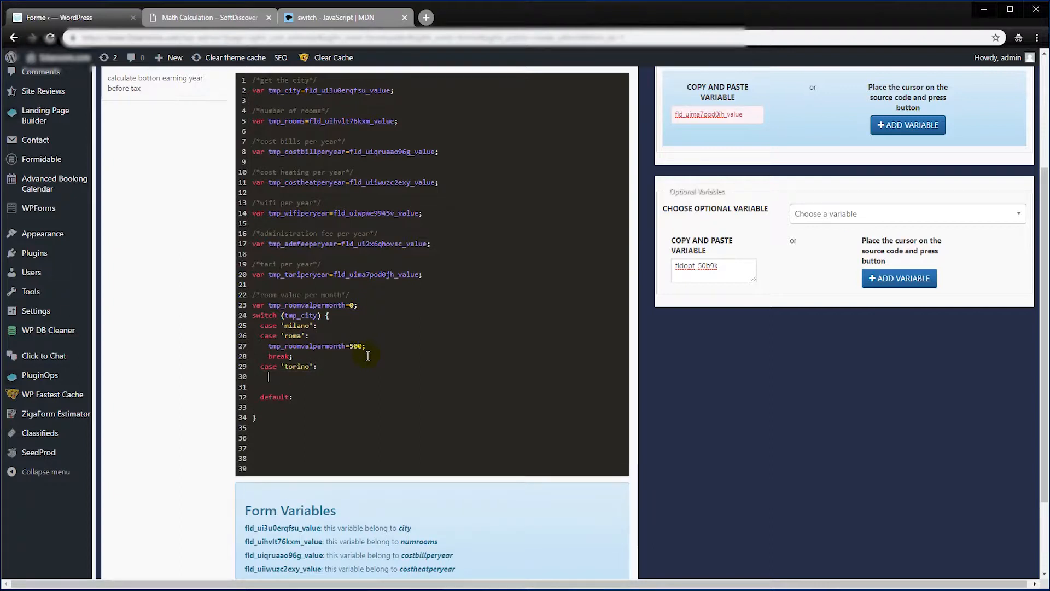
{"action": "key", "text": "ctrl+v"}
{"action": "key", "text": "Left"}
{"action": "key", "text": "Left"}
{"action": "key", "text": "shift+Left"}
{"action": "key", "text": "shift+Left"}
{"action": "key", "text": "shift+Left"}
{"action": "key", "text": "shift+Left"}
{"action": "key", "text": "shift+Left"}
{"action": "key", "text": "shift+Left"}
{"action": "type", "text": "napoli"}
Duplicate the napoli case label on the line below it and change the copy to 'genova'.
{"action": "key", "text": "shift+Home"}
{"action": "key", "text": "End"}
{"action": "key", "text": "shift+Home"}
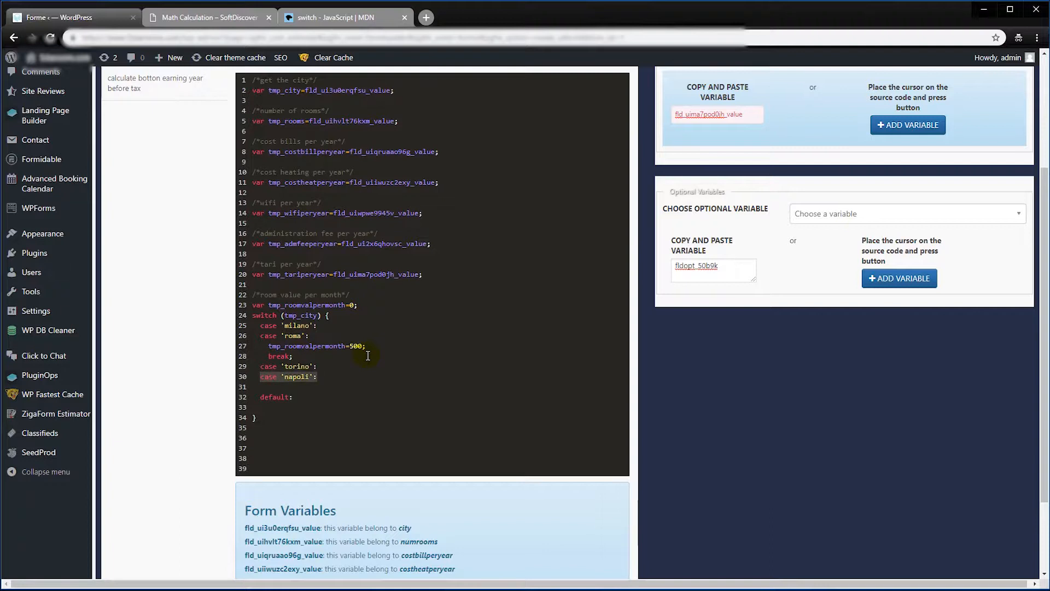
{"action": "key", "text": "End"}
{"action": "key", "text": "Return"}
{"action": "key", "text": "ctrl+v"}
{"action": "key", "text": "Left"}
{"action": "key", "text": "Left"}
{"action": "key", "text": "shift+Left"}
{"action": "key", "text": "shift+Left"}
{"action": "key", "text": "shift+Left"}
{"action": "key", "text": "shift+Left"}
{"action": "key", "text": "shift+Left"}
{"action": "key", "text": "shift+Left"}
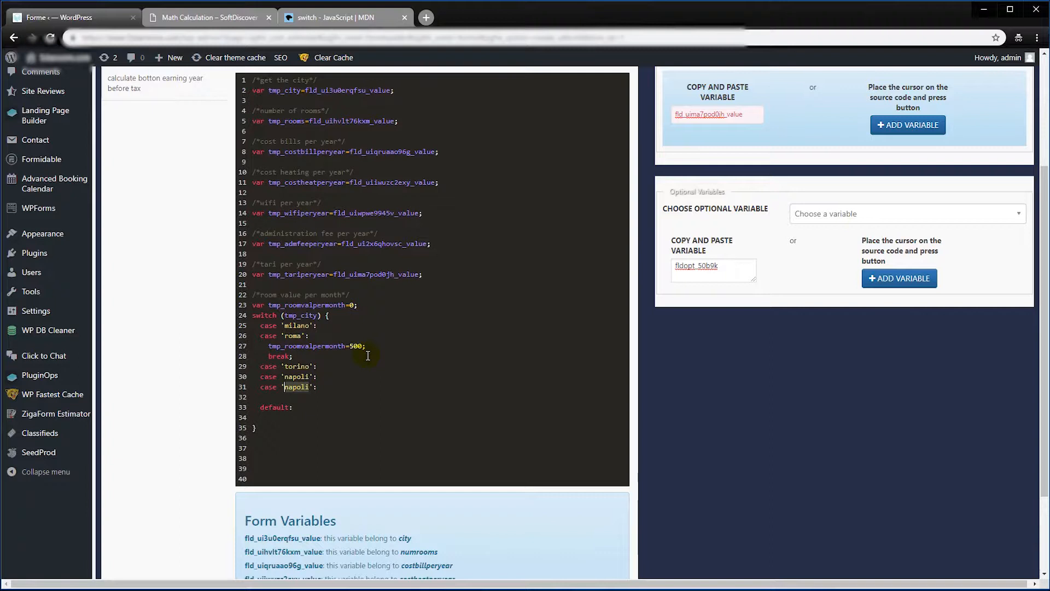
{"action": "type", "text": "genova"}
Add another case label below genova and name it 'bologna'.
{"action": "key", "text": "End"}
{"action": "key", "text": "Return"}
{"action": "key", "text": "ctrl+v"}
{"action": "key", "text": "Left"}
{"action": "key", "text": "Left"}
{"action": "key", "text": "shift+Left"}
{"action": "key", "text": "shift+Left"}
{"action": "key", "text": "shift+Left"}
{"action": "key", "text": "shift+Left"}
{"action": "key", "text": "shift+Left"}
{"action": "key", "text": "shift+Left"}
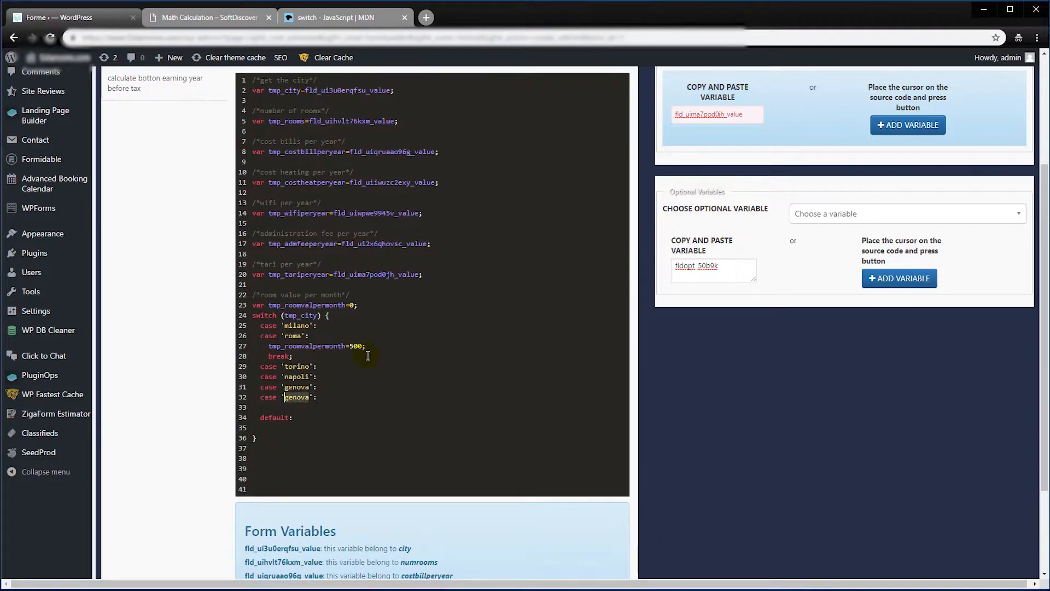
{"action": "type", "text": "bologna"}
Add another case label below bologna and name it 'trento'.
{"action": "key", "text": "Return"}
{"action": "key", "text": "ctrl+v"}
{"action": "key", "text": "Left"}
{"action": "key", "text": "Left"}
{"action": "key", "text": "shift+Left"}
{"action": "key", "text": "shift+Left"}
{"action": "key", "text": "shift+Left"}
{"action": "key", "text": "shift+Left"}
{"action": "key", "text": "shift+Left"}
{"action": "key", "text": "shift+Left"}
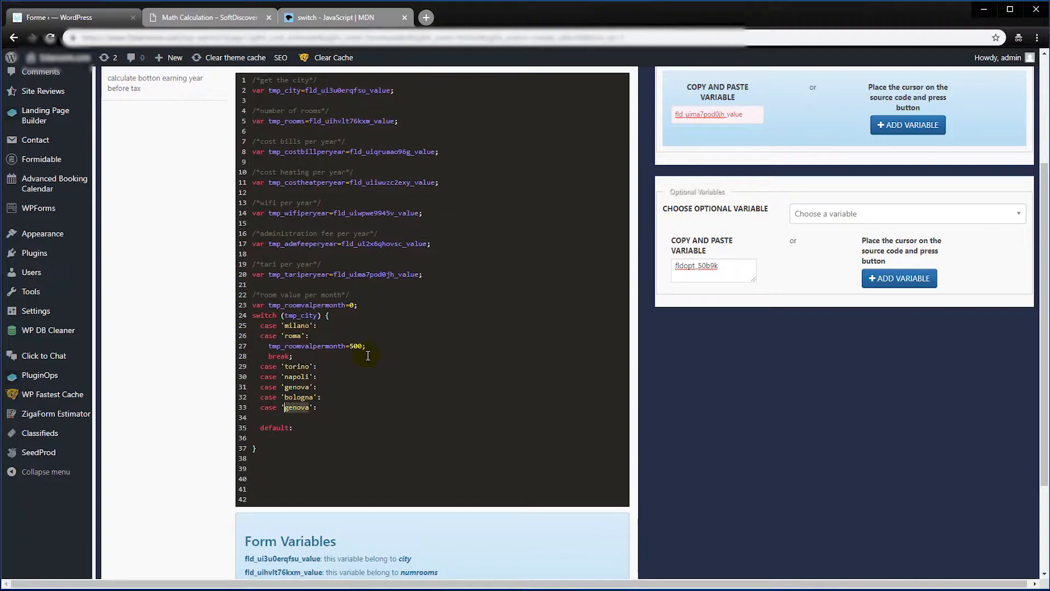
{"action": "type", "text": "trento"}
Complete the torino to trento group with tmp_roomvalpermonth=400; followed by break;.
{"action": "type", "text": "break"}
{"action": "type", "text": ";"}
{"action": "left_click_drag", "start_coordinate": [366, 346], "coordinate": [269, 347]}
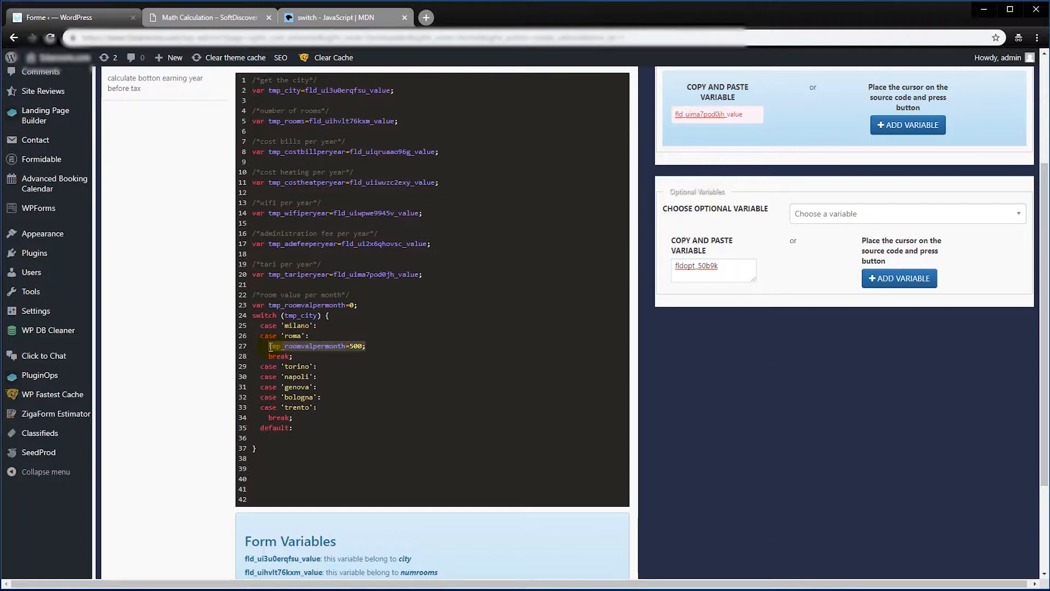
{"action": "left_click", "coordinate": [328, 407]}
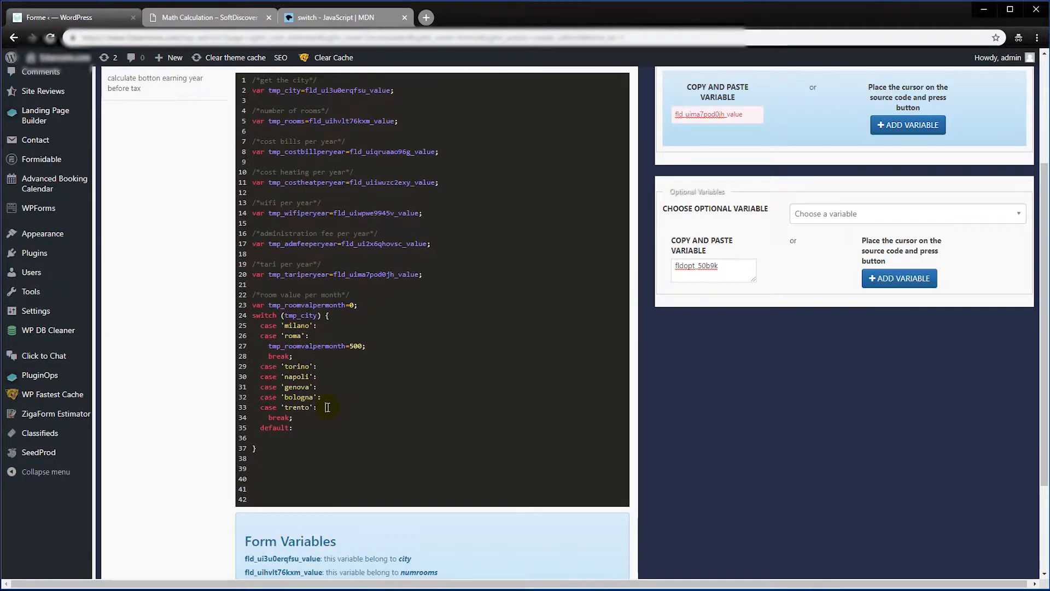
{"action": "key", "text": "Return"}
{"action": "key", "text": "ctrl+v"}
{"action": "key", "text": "Left"}
{"action": "key", "text": "Left"}
{"action": "key", "text": "Left"}
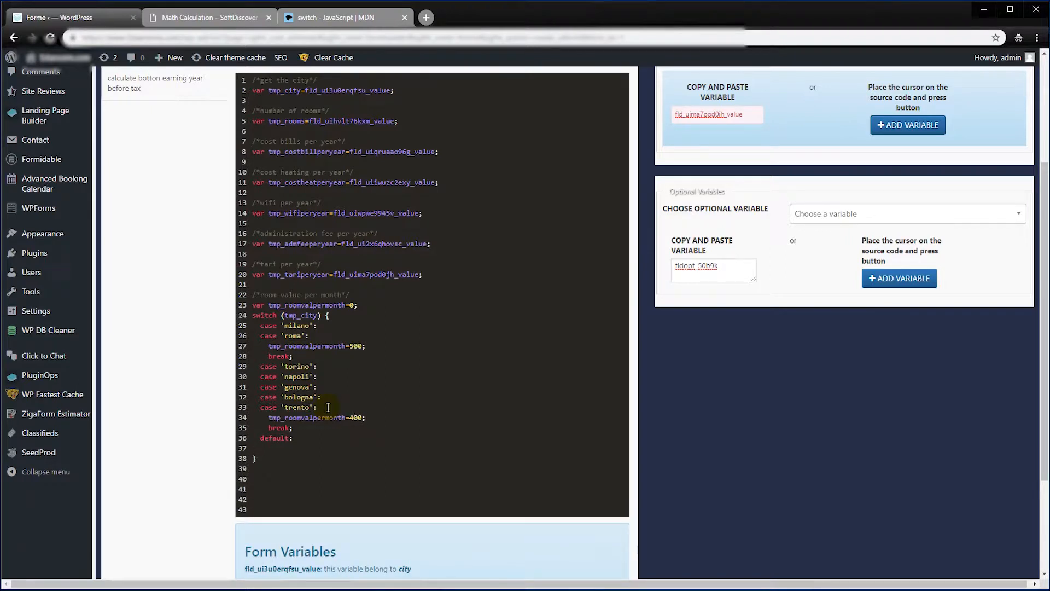
{"action": "key", "text": "Return"}
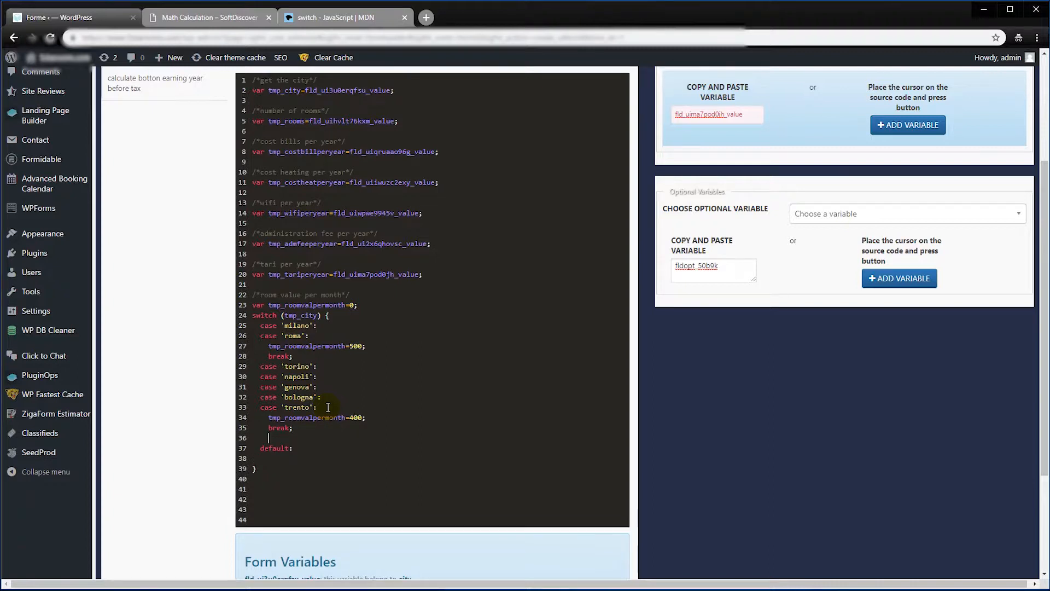
{"action": "key", "text": "Return"}
{"action": "key", "text": "Down"}
{"action": "type", "text": "case "}
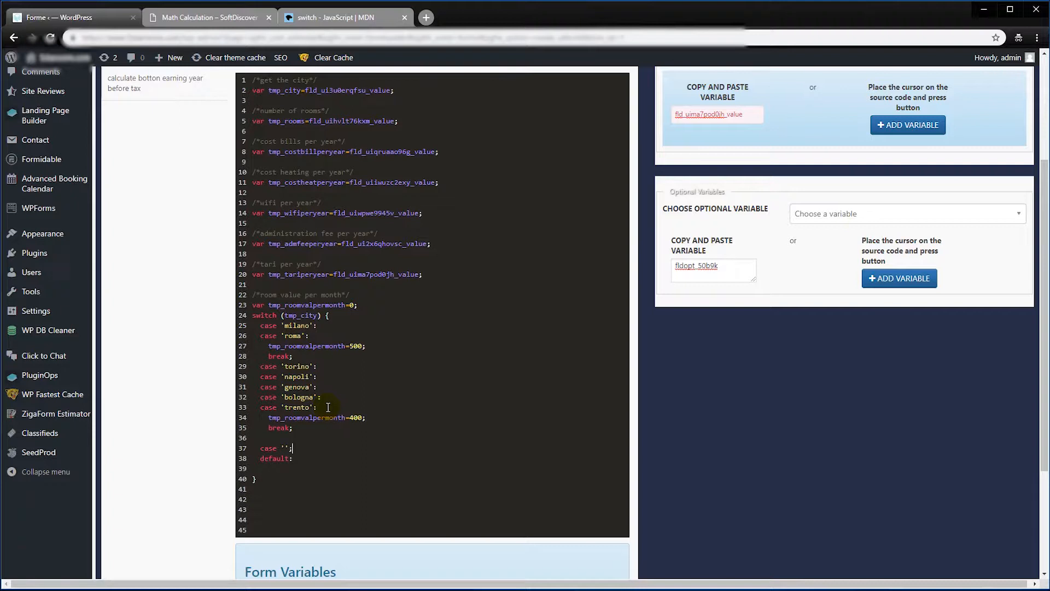
{"action": "type", "text": "'':bari"}
{"action": "key", "text": "End"}
{"action": "key", "text": "shift+Home"}
{"action": "key", "text": "BackSpace"}
{"action": "key", "text": "BackSpace"}
{"action": "key", "text": "BackSpace"}
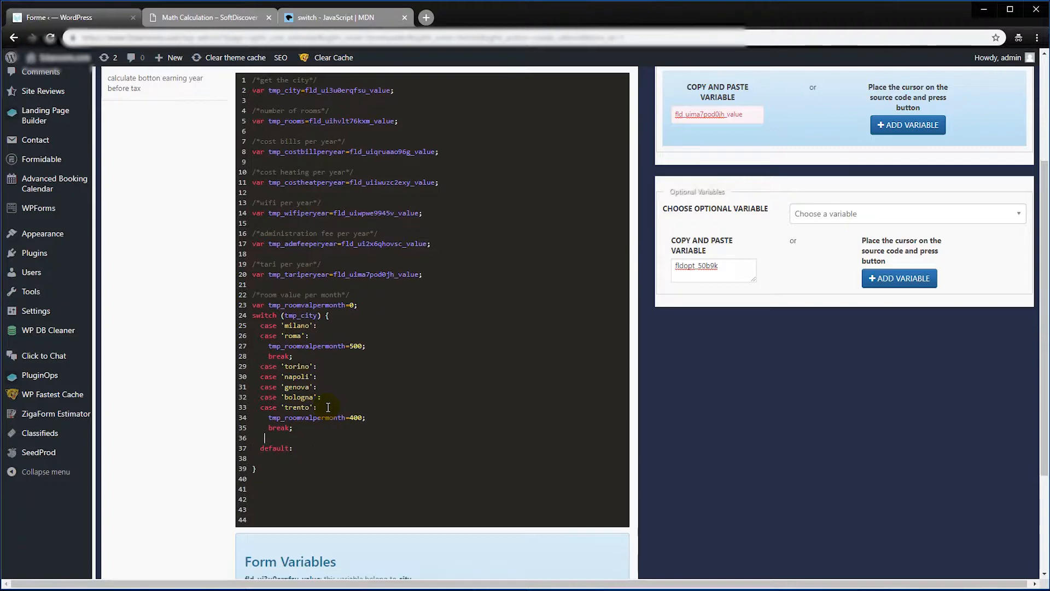
{"action": "key", "text": "BackSpace"}
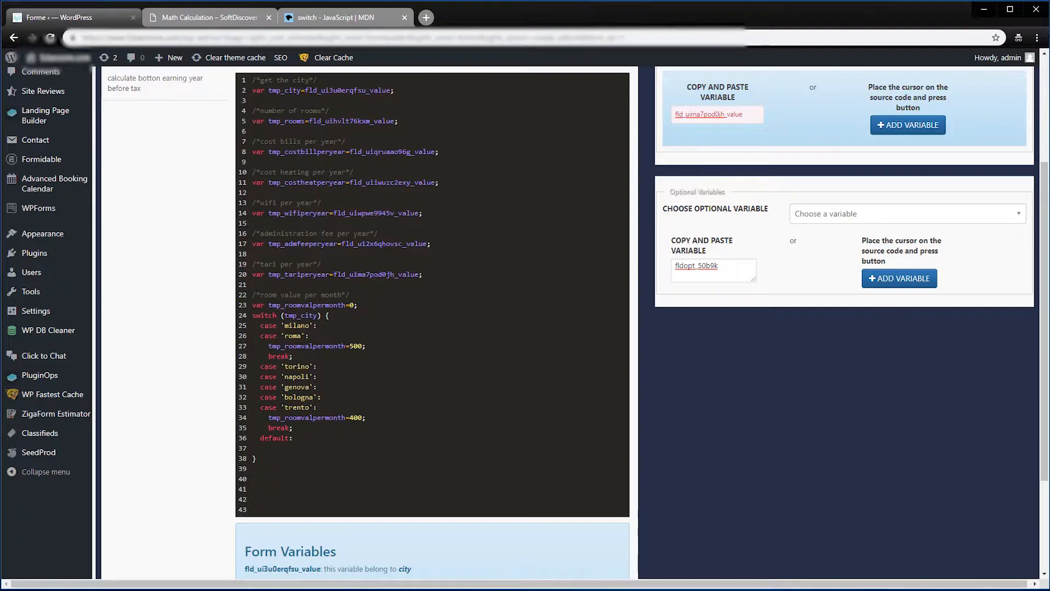
Switch to the Excel workbook and move its window beside the calculation code to compare the room value per city.
{"action": "left_click_drag", "start_coordinate": [786, 121], "coordinate": [976, 27]}
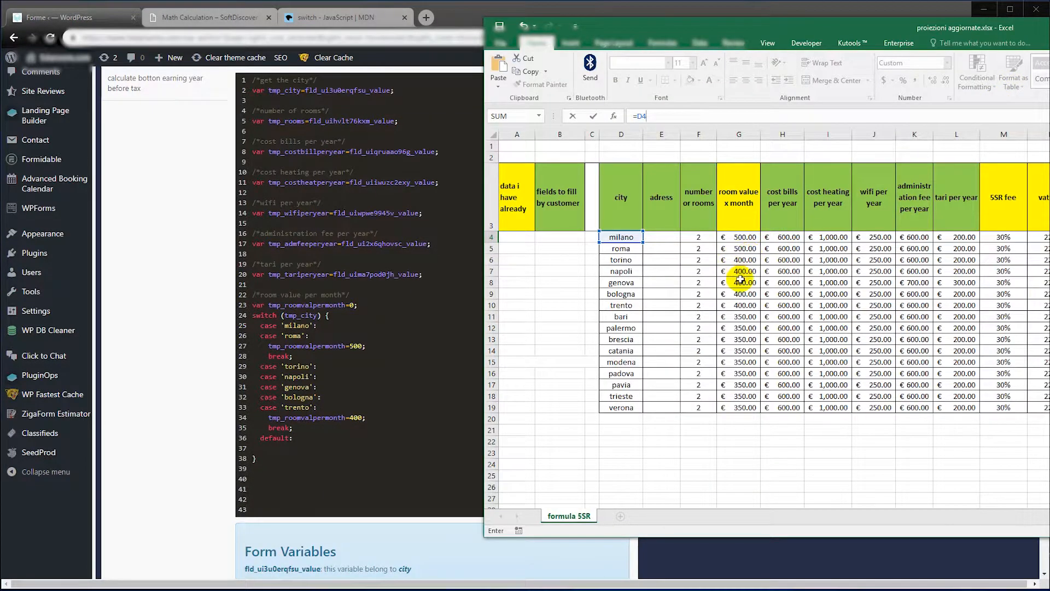
Check the monthly room values for bari through verona in the Excel sheet and return to the calculation code.
{"action": "left_click", "coordinate": [701, 330]}
{"action": "left_click", "coordinate": [734, 316]}
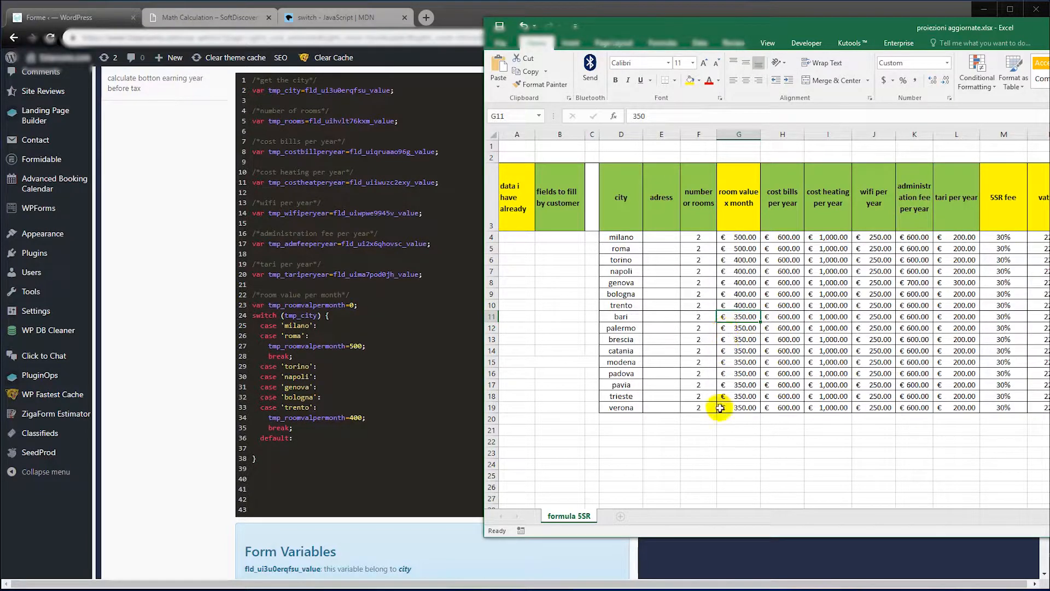
{"action": "left_click_drag", "start_coordinate": [621, 316], "coordinate": [744, 408]}
{"action": "left_click", "coordinate": [752, 431]}
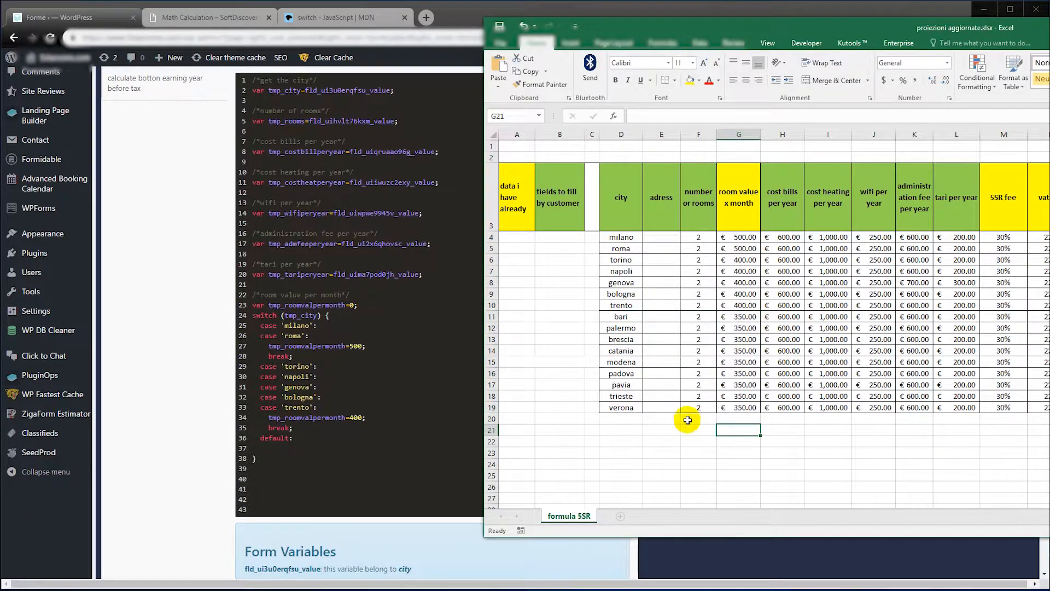
{"action": "left_click", "coordinate": [319, 435]}
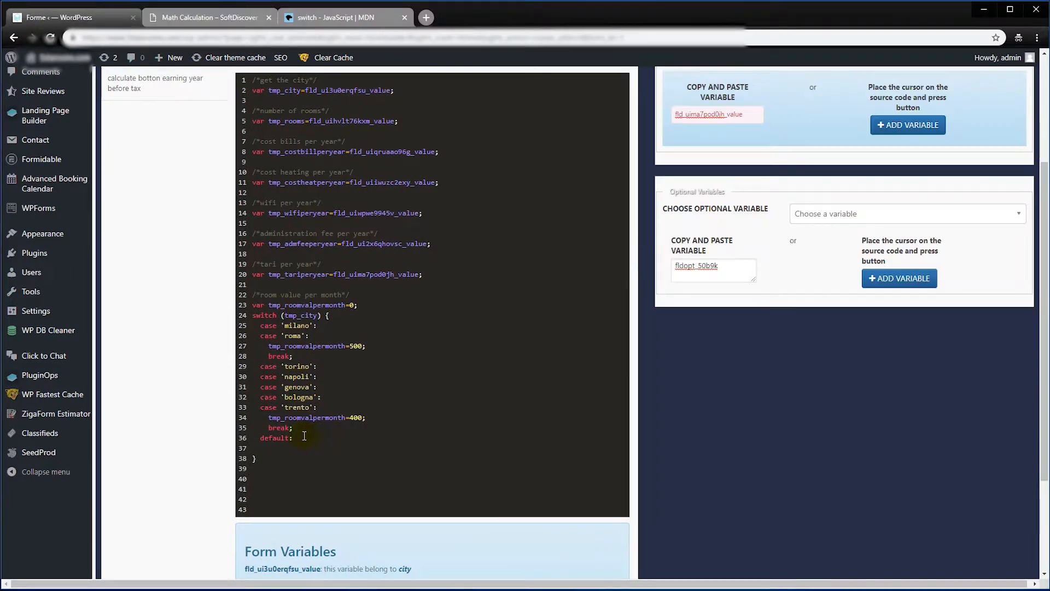
Copy the assignment tmp_roomvalpermonth=400; from the torino to trento group into the switch's default branch.
{"action": "left_click_drag", "start_coordinate": [271, 421], "coordinate": [366, 418]}
{"action": "key", "text": "ctrl+c"}
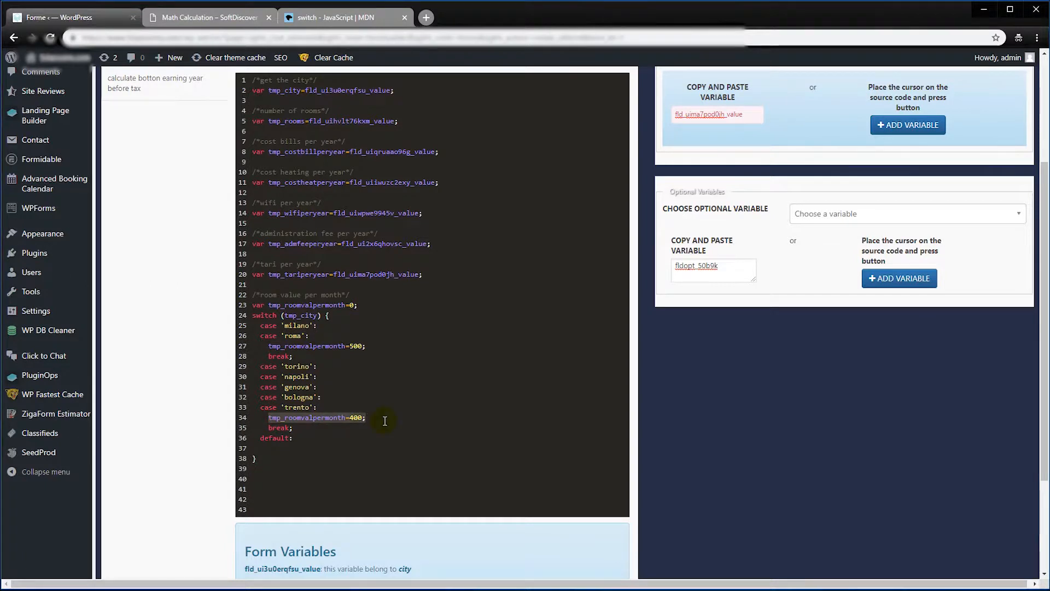
{"action": "left_click", "coordinate": [299, 449]}
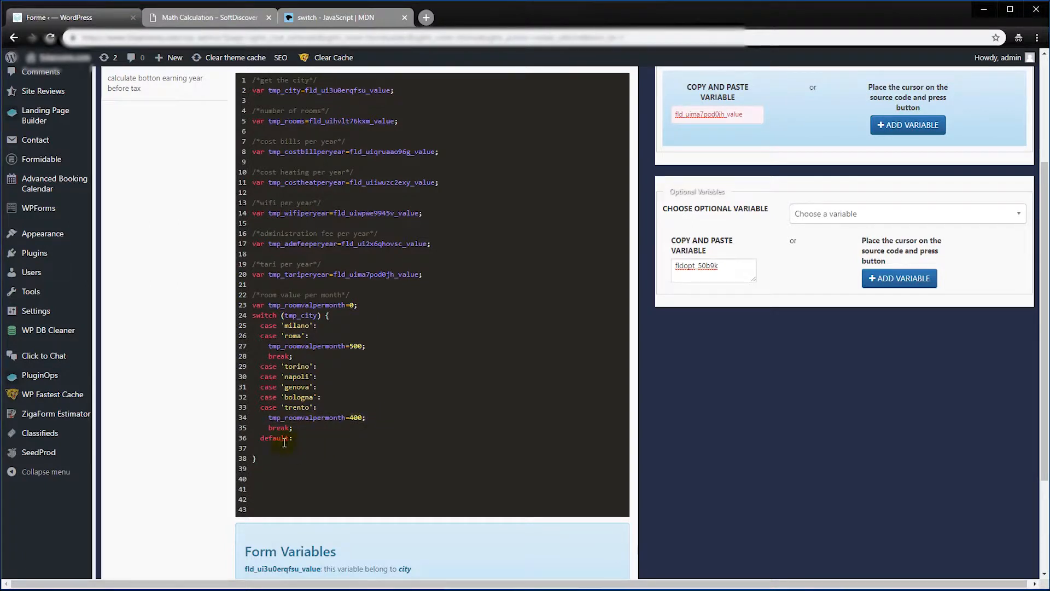
{"action": "left_click_drag", "start_coordinate": [293, 438], "coordinate": [260, 438]}
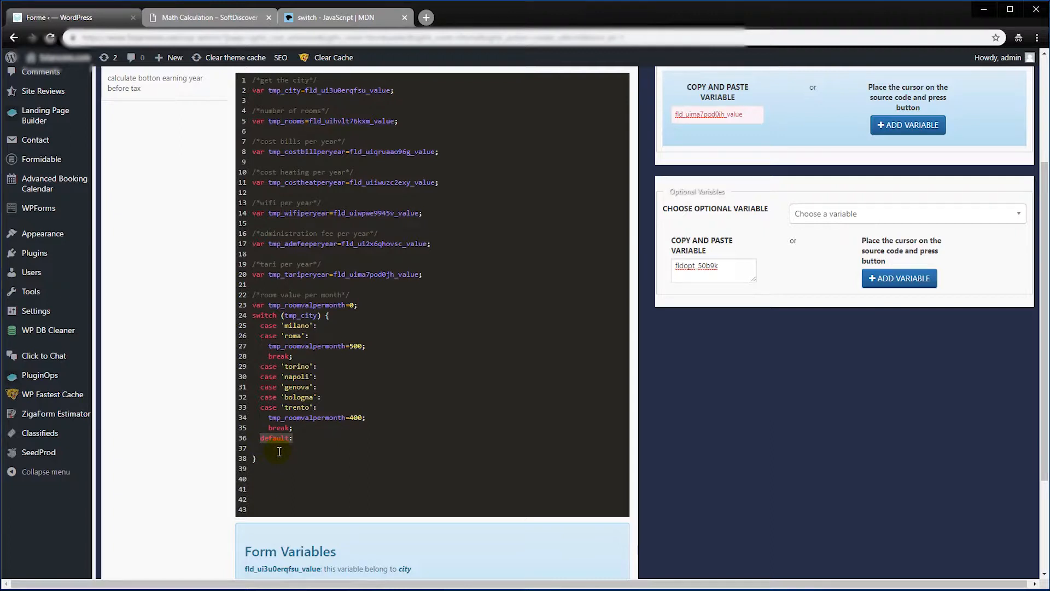
{"action": "left_click", "coordinate": [279, 451]}
{"action": "key", "text": "ctrl+v"}
Set tmp_roomvalpermonth in the default branch to 350, checking it against the Excel workbook.
{"action": "key", "text": "alt+Tab"}
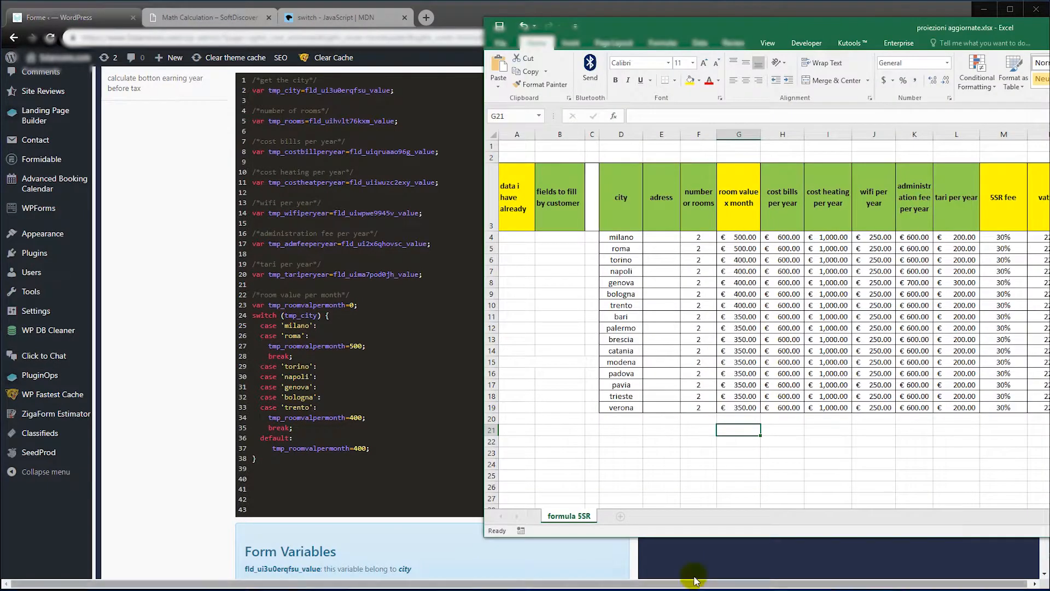
{"action": "key", "text": "alt+Tab"}
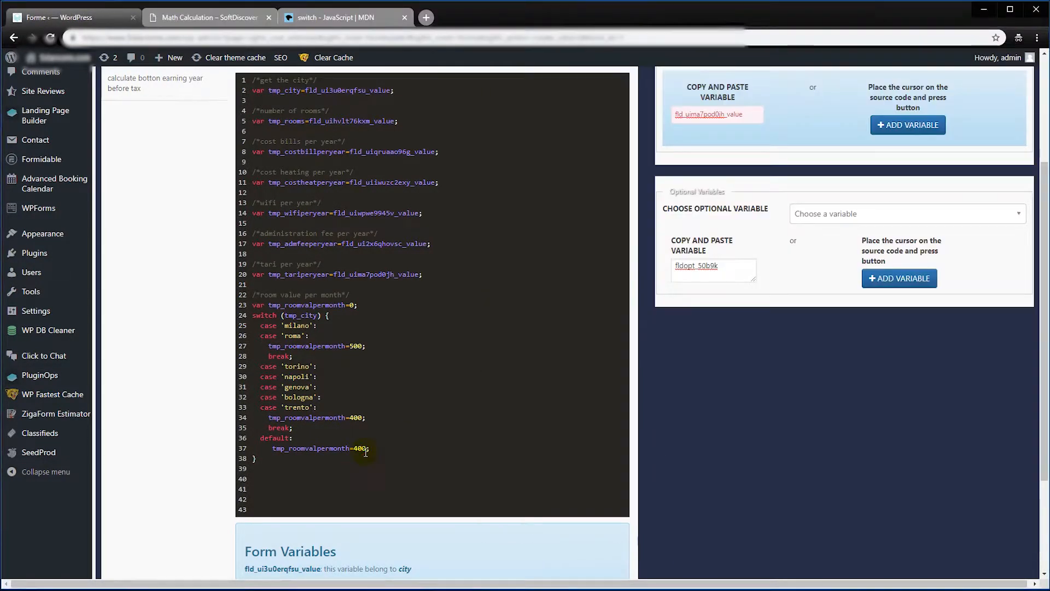
{"action": "left_click", "coordinate": [356, 448]}
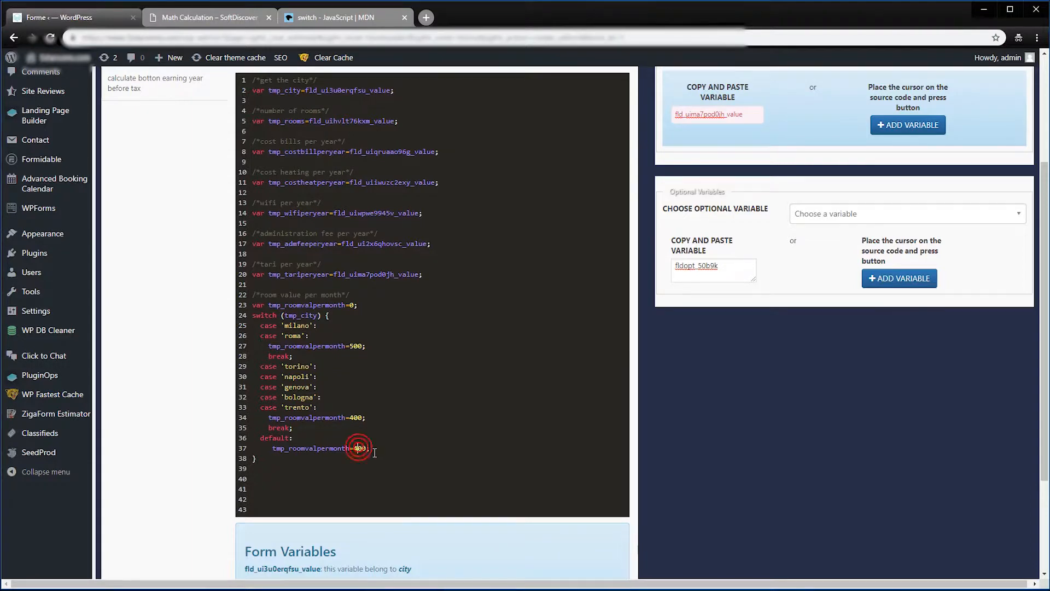
{"action": "key", "text": "BackSpace"}
{"action": "type", "text": "3"}
{"action": "key", "text": "Delete"}
{"action": "type", "text": "5"}
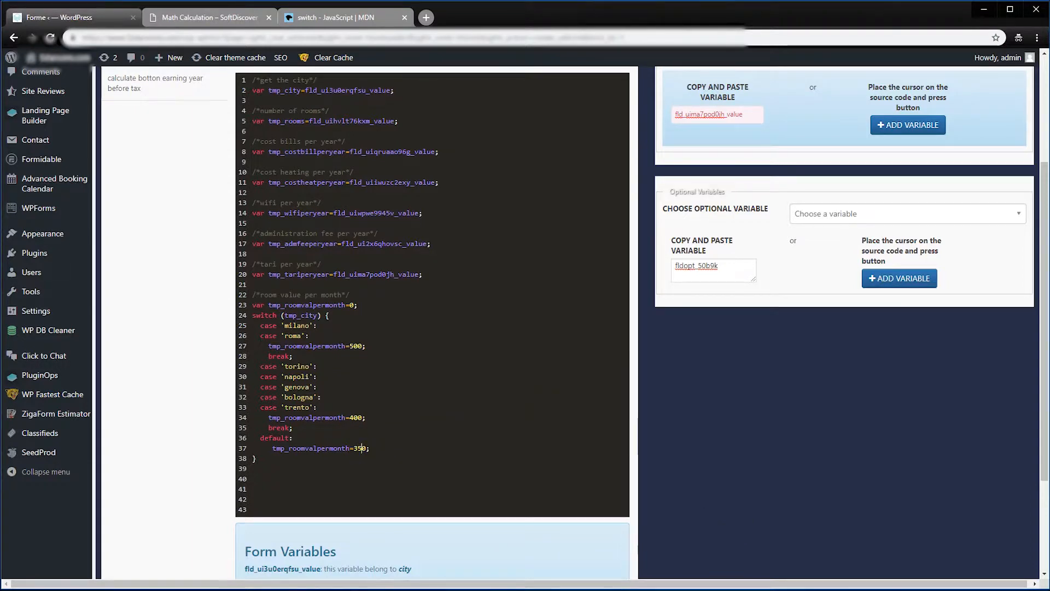
{"action": "key", "text": "alt+Tab"}
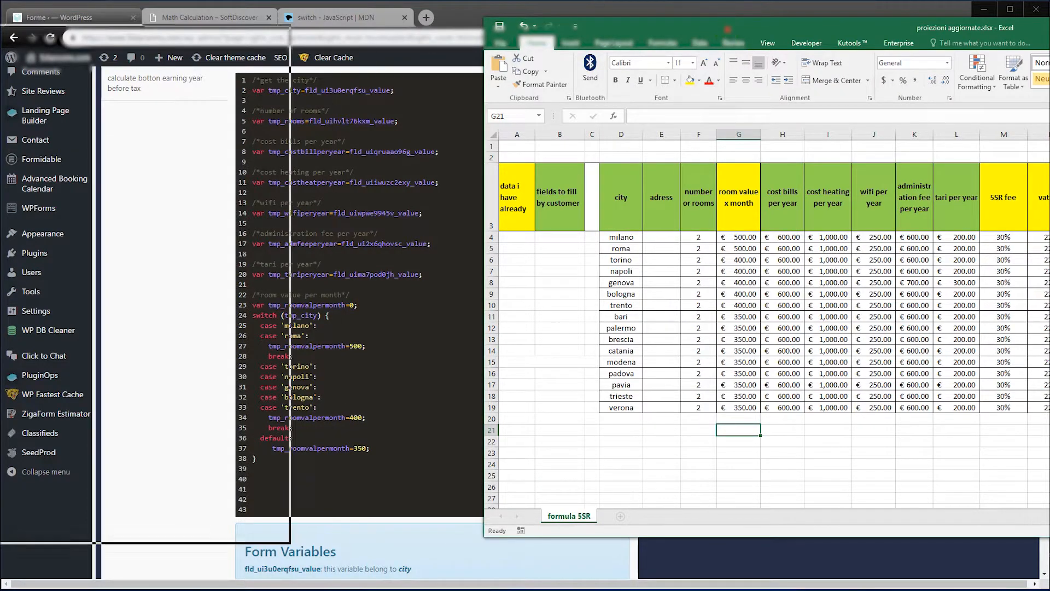
{"action": "key", "text": "alt+Tab"}
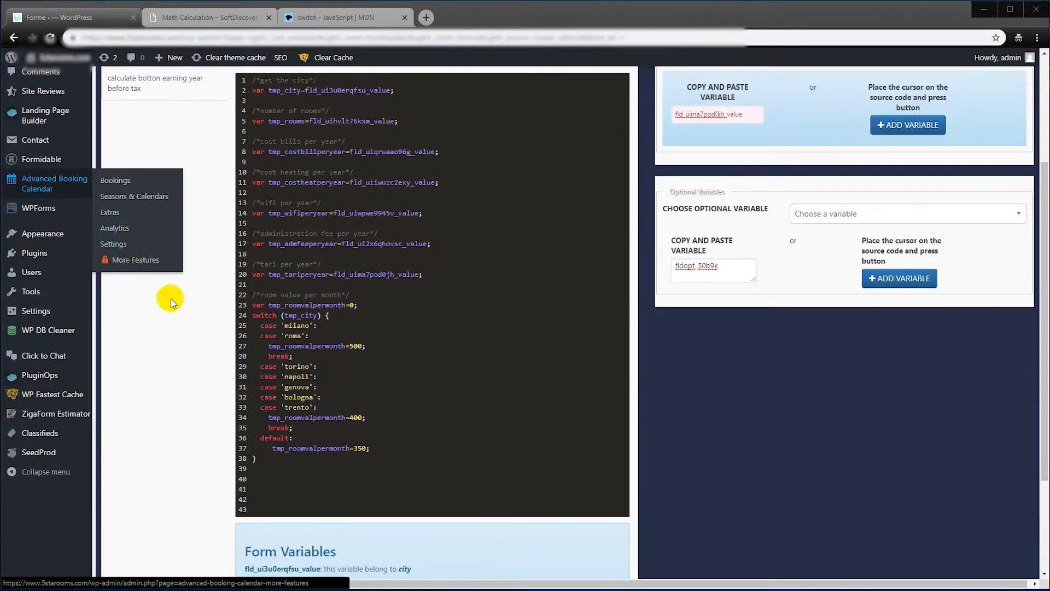
{"action": "left_click", "coordinate": [330, 408]}
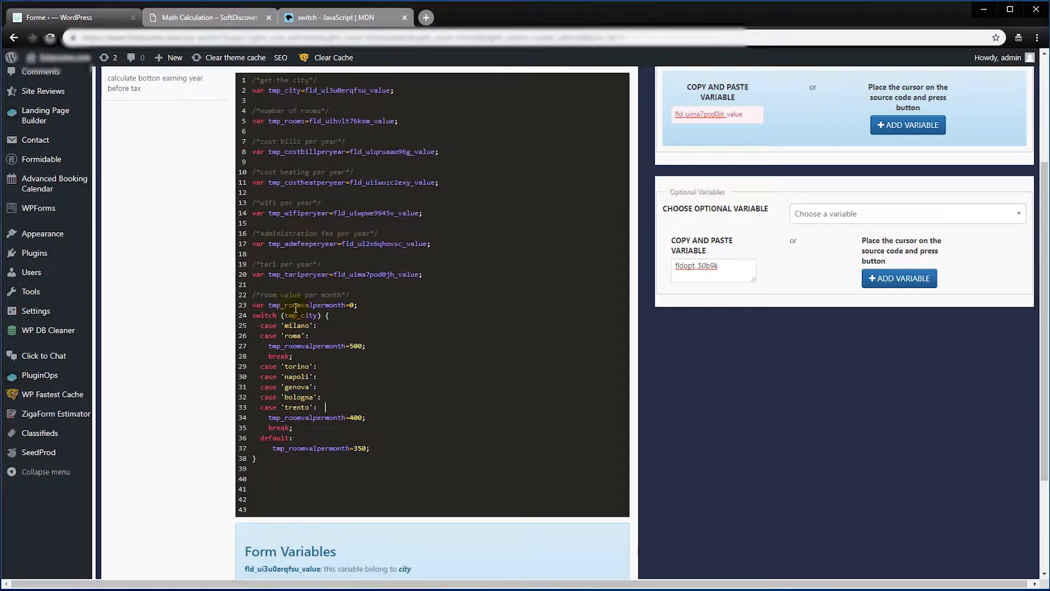
Add the comment /*SSR fee*/ below the closing brace of the switch.
{"action": "left_click", "coordinate": [290, 468]}
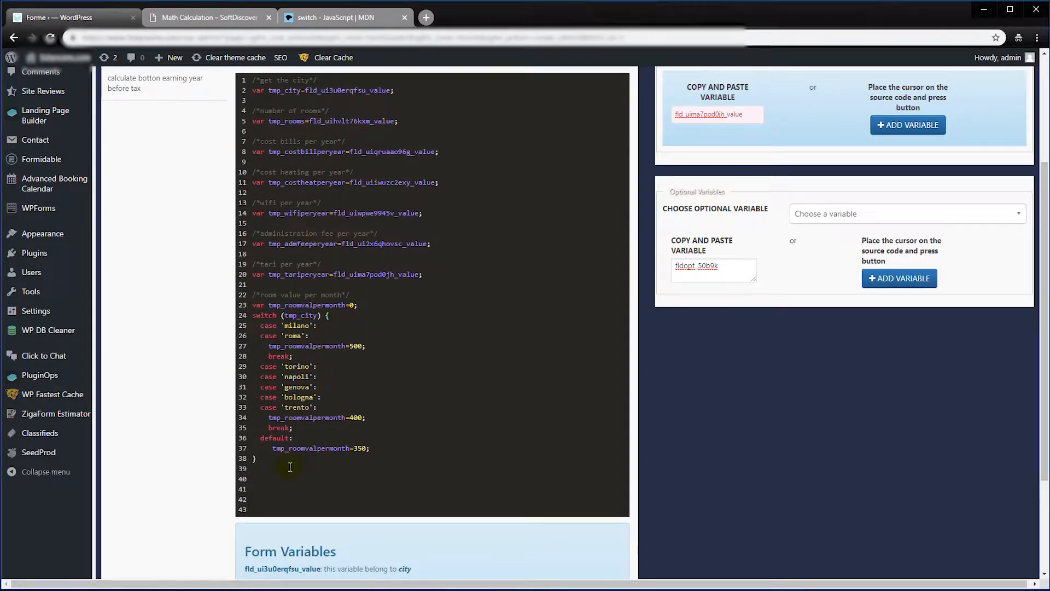
{"action": "key", "text": "Return"}
{"action": "type", "text": "/**/"}
{"action": "key", "text": "Left"}
{"action": "key", "text": "Left"}
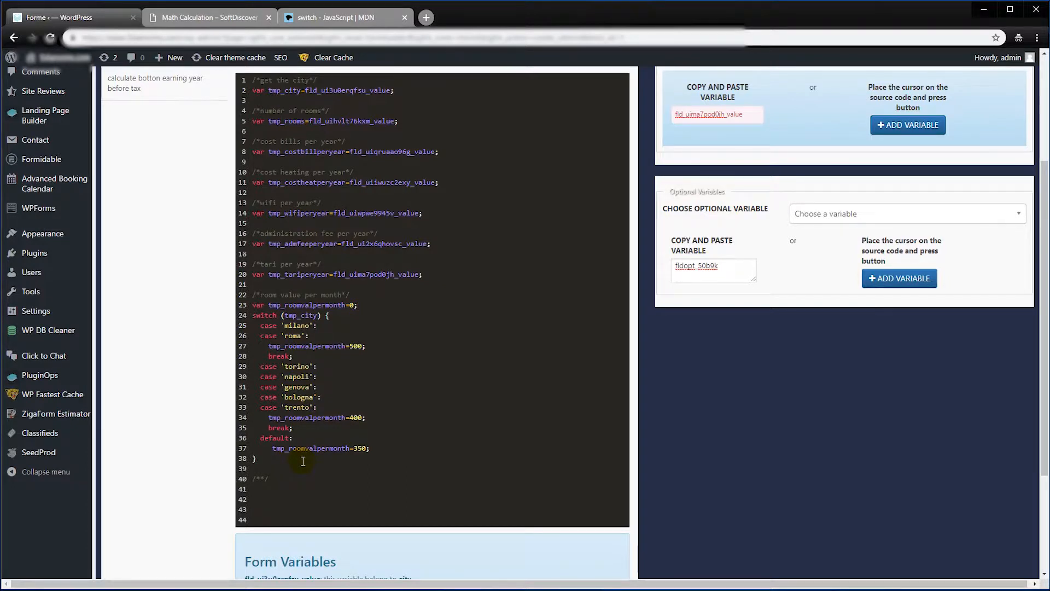
{"action": "type", "text": "SSR fee"}
{"action": "key", "text": "Right"}
{"action": "key", "text": "Right"}
Declare the SSR fee under its comment with var tmp_ssrfee=0.3;.
{"action": "key", "text": "Return"}
{"action": "type", "text": "var tmp_ssrfe"}
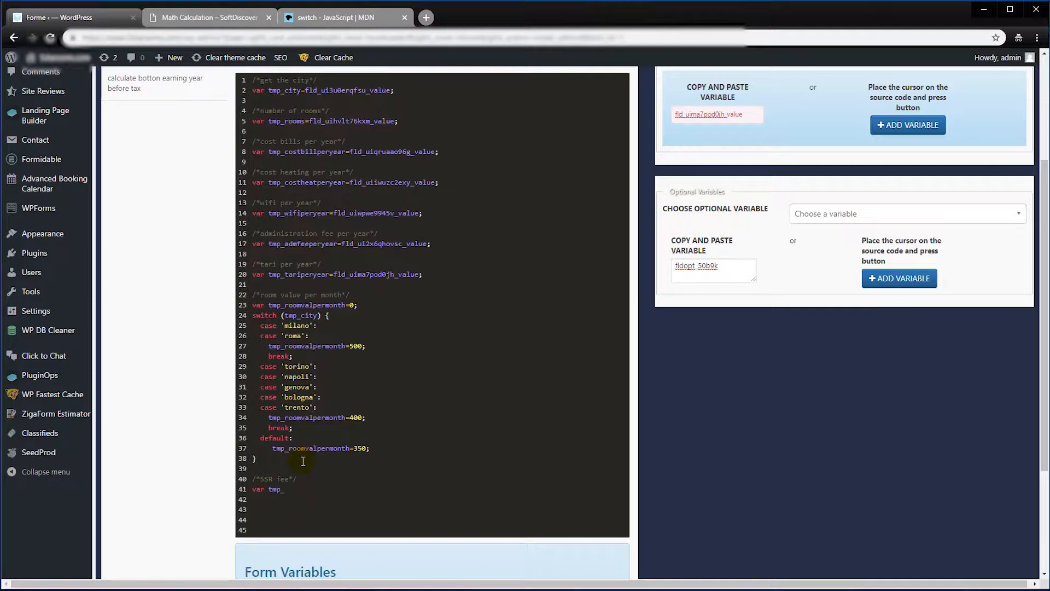
{"action": "type", "text": "e=0.3;"}
{"action": "key", "text": "Return"}
{"action": "key", "text": "Return"}
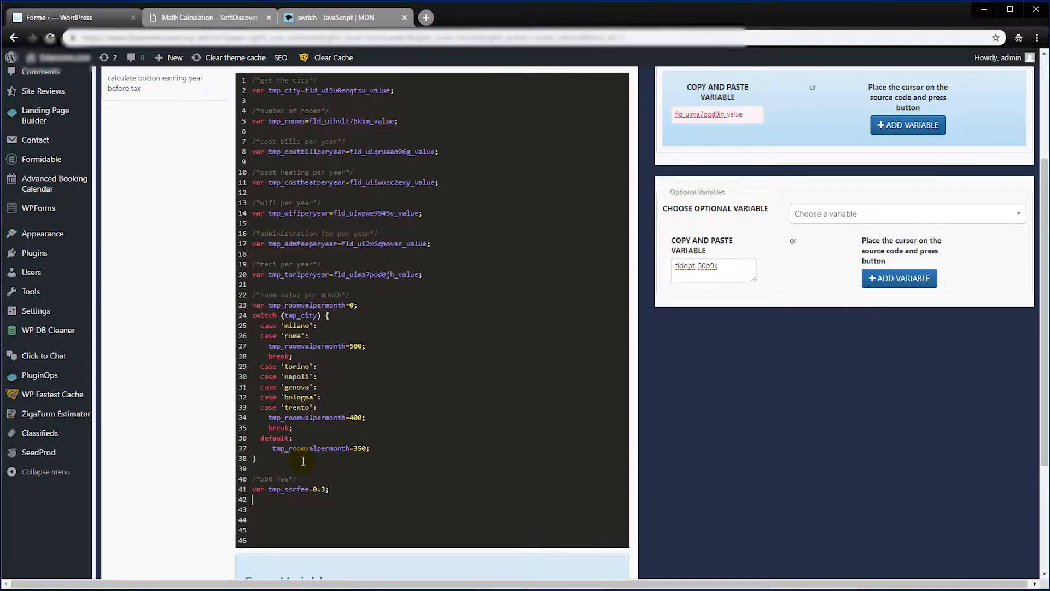
Add the comment /*vat ssr*/ below the SSR fee declaration.
{"action": "type", "text": "/**/"}
{"action": "key", "text": "Left"}
{"action": "key", "text": "Left"}
{"action": "key", "text": "Left"}
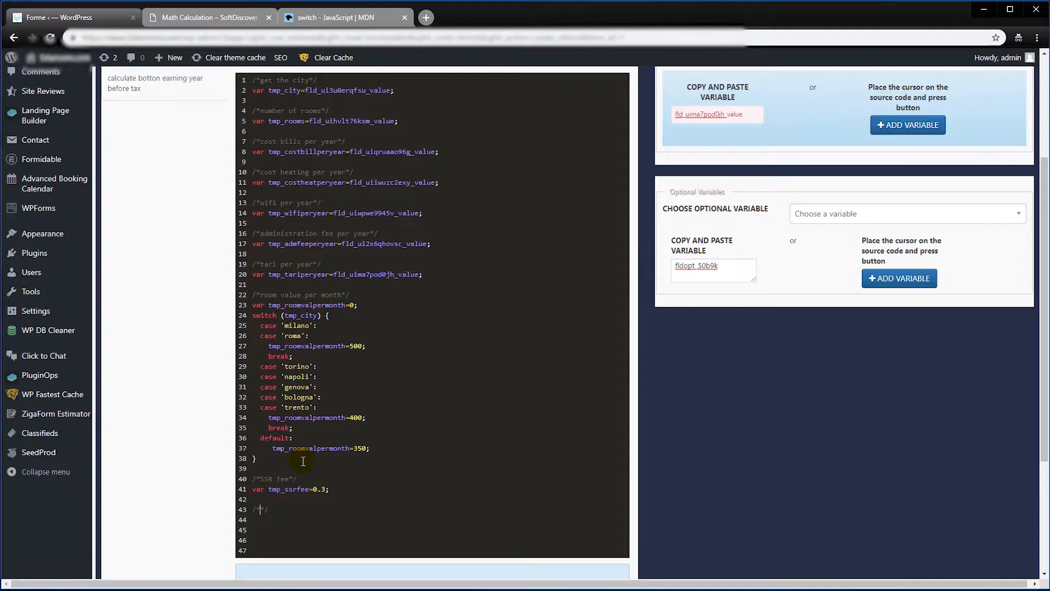
{"action": "type", "text": "vat ss"}
{"action": "type", "text": "4"}
Declare the SSR VAT rate under its comment with var tmp_vatssr=0.22;.
{"action": "key", "text": "Return"}
{"action": "type", "text": "var tmp_vat"}
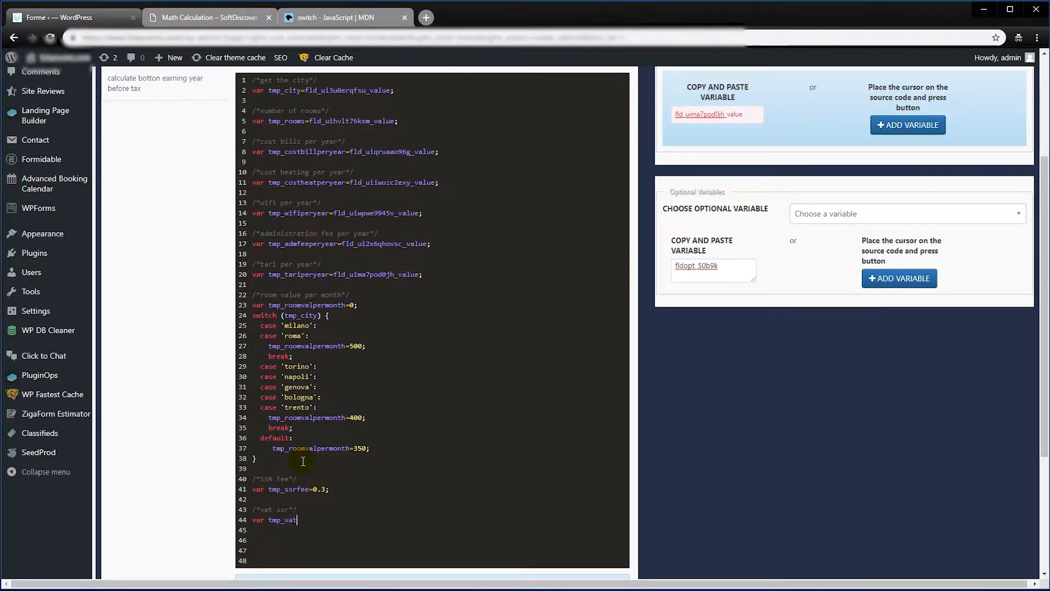
{"action": "type", "text": "ssr=0.22;"}
{"action": "key", "text": "Return"}
Add the comment /*main calculation*/ at the end of the code and start the declaration var tmp_total= below it.
{"action": "scroll", "coordinate": [303, 461], "scroll_direction": "up", "scroll_amount": 3}
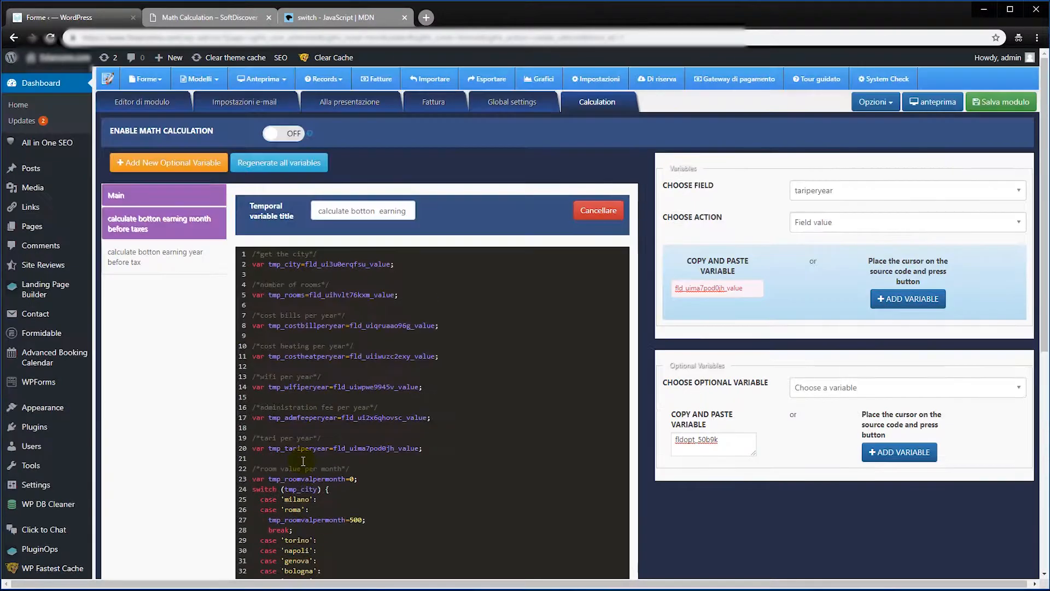
{"action": "scroll", "coordinate": [322, 458], "scroll_direction": "down", "scroll_amount": 5}
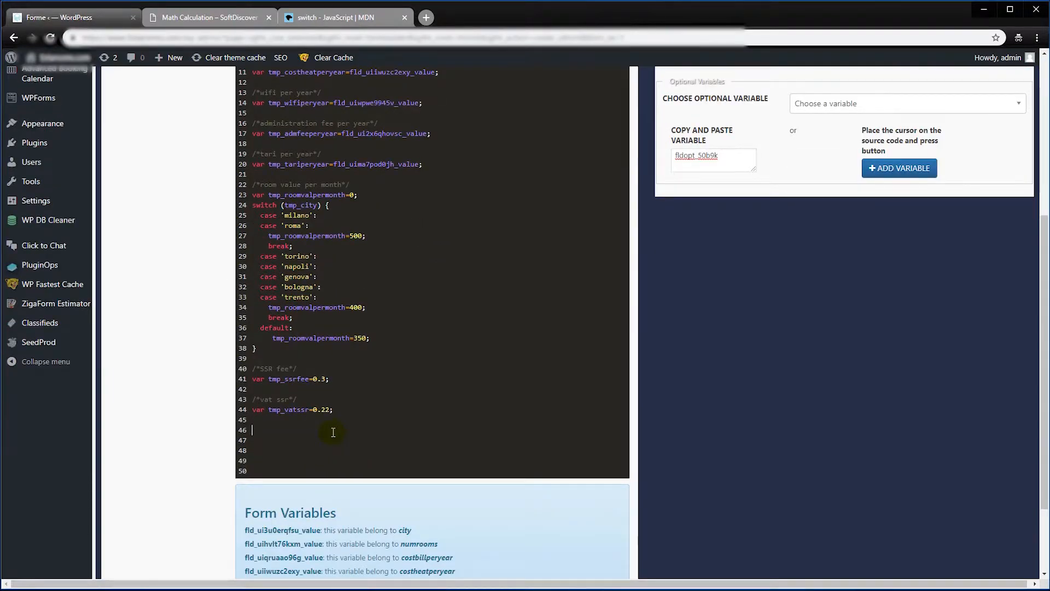
{"action": "left_click", "coordinate": [333, 432]}
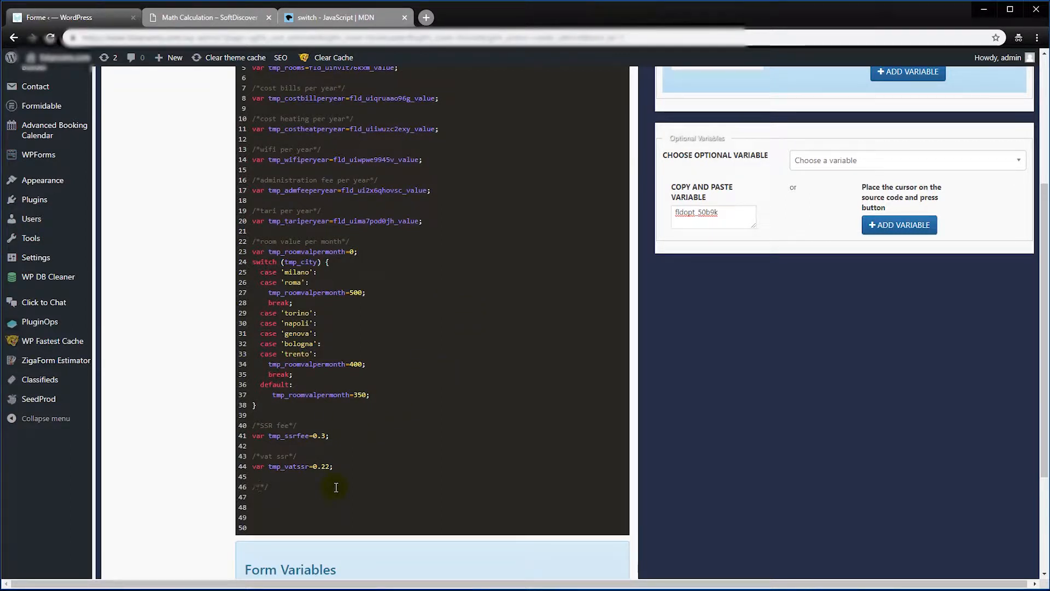
{"action": "type", "text": "main calculat"}
{"action": "key", "text": "Return"}
{"action": "key", "text": "Return"}
{"action": "type", "text": "var tmp_total="}
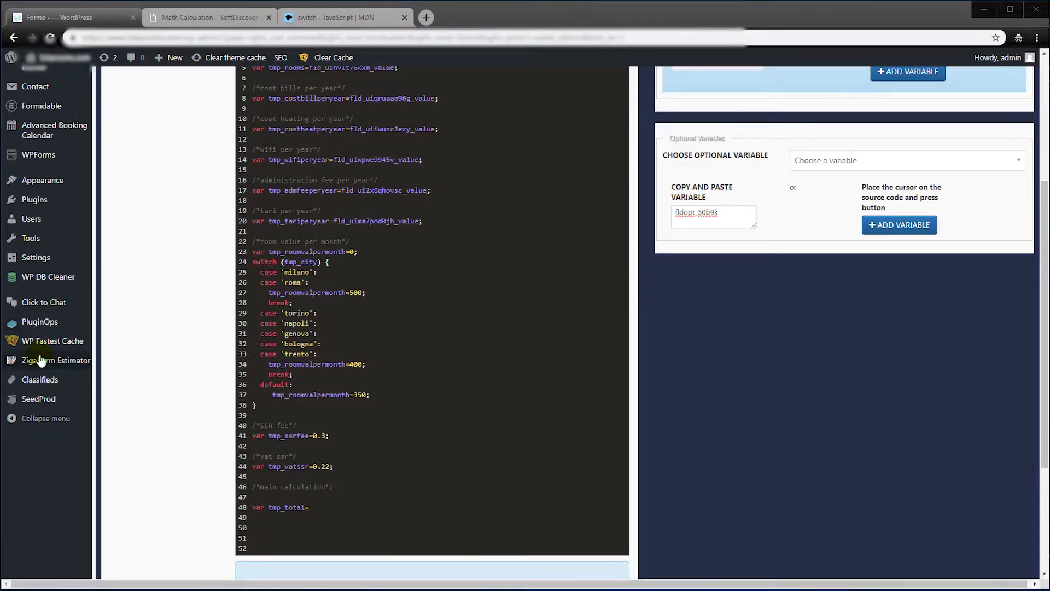
Bring the Excel workbook beside the code and examine the formula for roma's yearly earnings before tax.
{"action": "left_click_drag", "start_coordinate": [0, 112], "coordinate": [978, 92]}
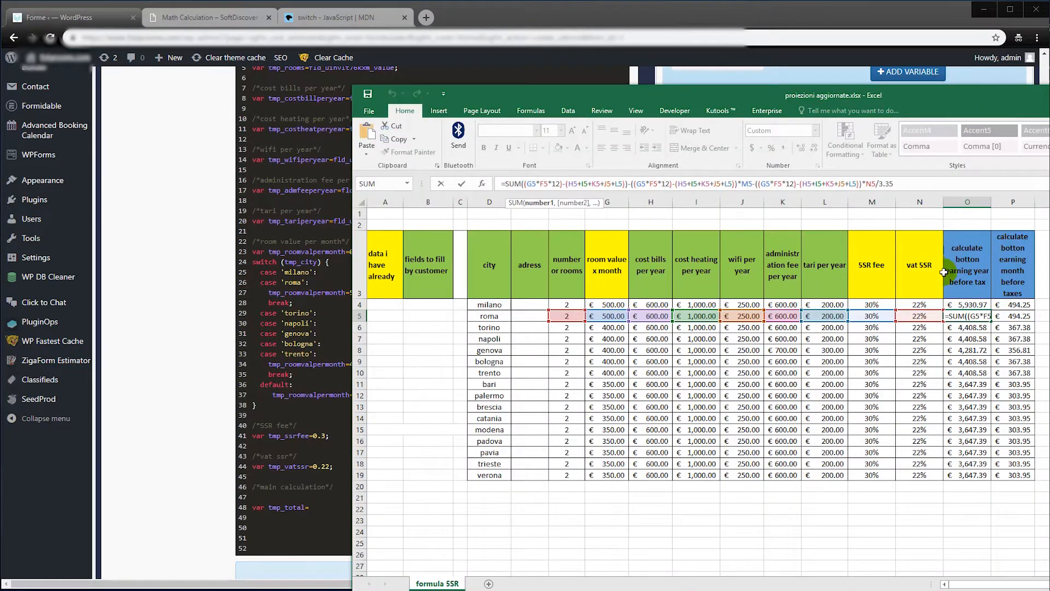
{"action": "triple_click", "coordinate": [901, 184]}
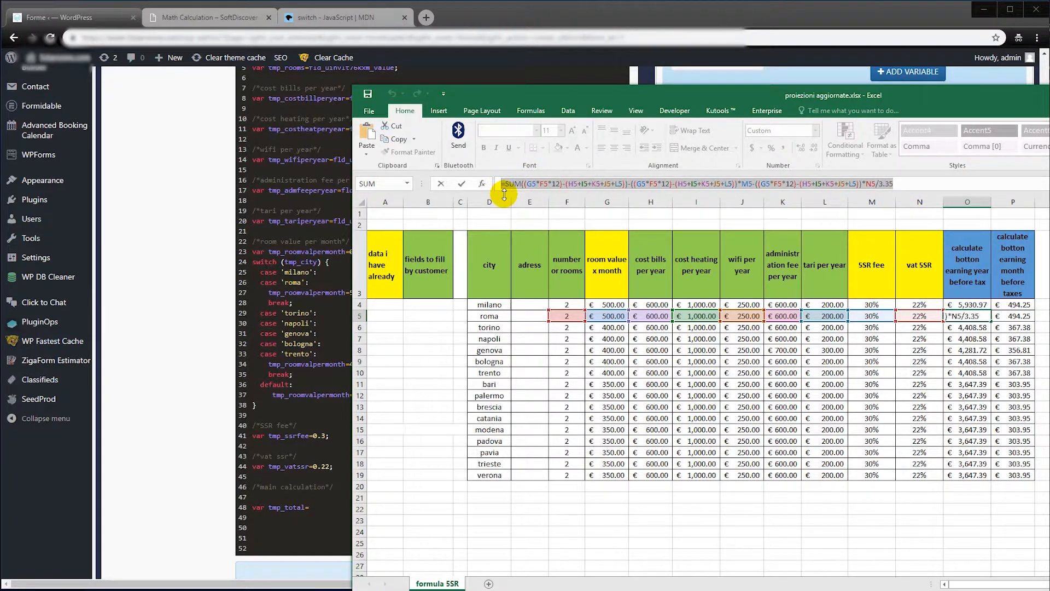
{"action": "mouse_move", "coordinate": [495, 170]}
{"action": "left_mouse_down"}
{"action": "mouse_move", "coordinate": [871, 162]}
{"action": "mouse_move", "coordinate": [798, 196]}
{"action": "mouse_move", "coordinate": [517, 197]}
{"action": "mouse_move", "coordinate": [487, 181]}
{"action": "mouse_move", "coordinate": [494, 167]}
{"action": "left_mouse_up"}
{"action": "left_click", "coordinate": [458, 249]}
{"action": "key", "text": "Escape"}
{"action": "mouse_move", "coordinate": [717, 87]}
{"action": "left_mouse_down"}
{"action": "mouse_move", "coordinate": [441, 107]}
{"action": "mouse_move", "coordinate": [0, 24]}
{"action": "left_mouse_up"}
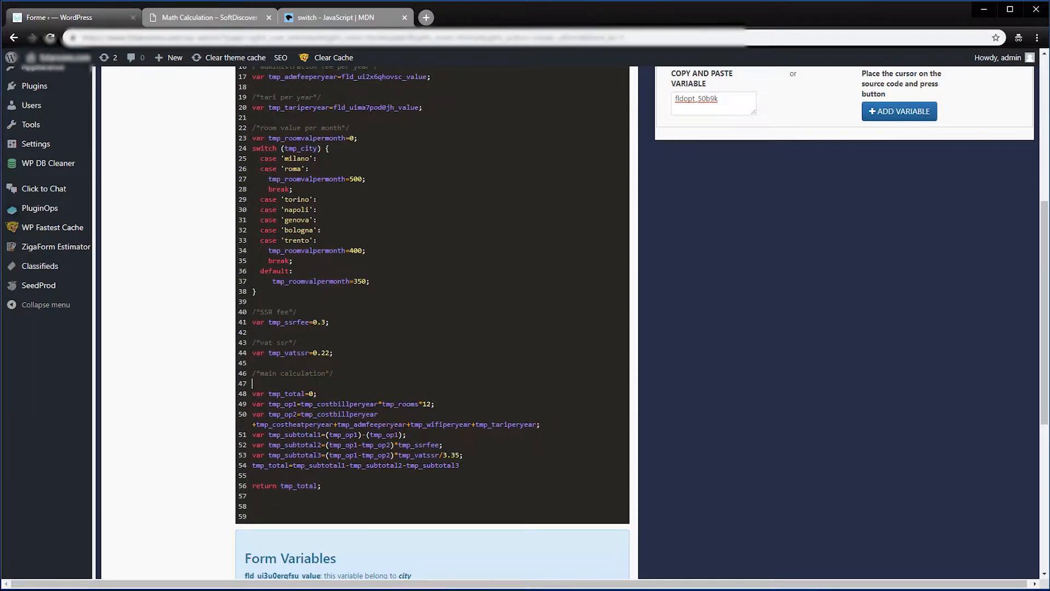
Compare the main calculation code with roma's yearly earnings formula in Excel and its three-line copy in Notepad.
{"action": "left_click_drag", "start_coordinate": [1047, 141], "coordinate": [867, 134]}
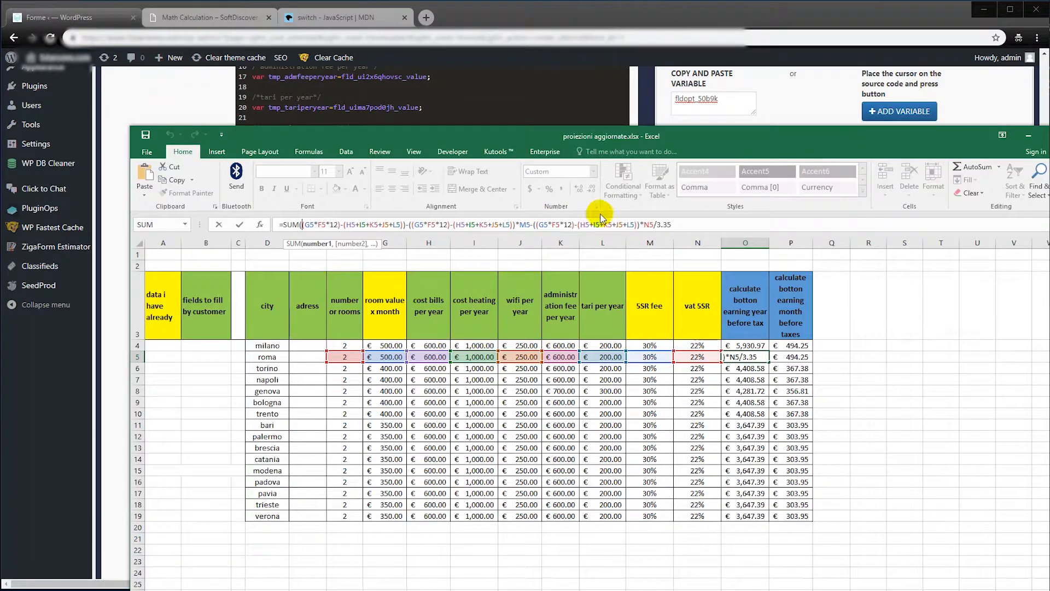
{"action": "left_click_drag", "start_coordinate": [675, 225], "coordinate": [266, 222]}
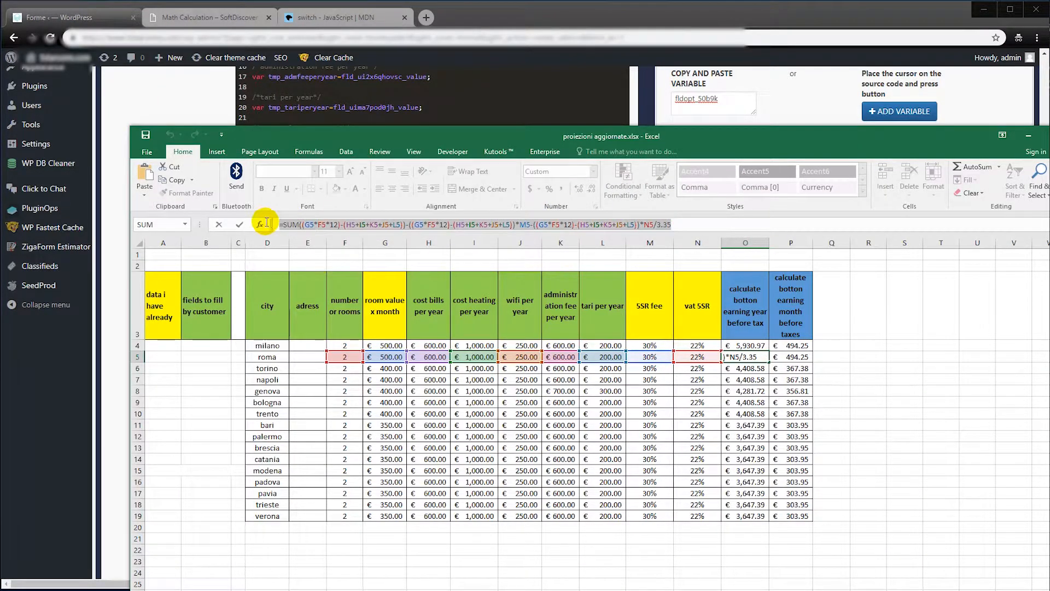
{"action": "left_click_drag", "start_coordinate": [451, 137], "coordinate": [0, 110]}
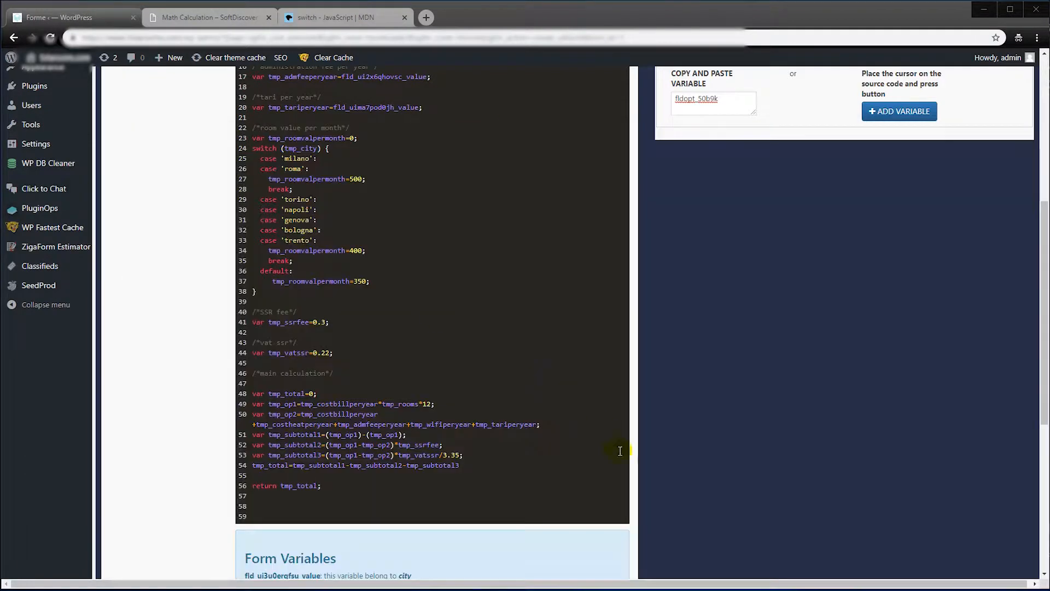
{"action": "left_click_drag", "start_coordinate": [1045, 161], "coordinate": [605, 149]}
{"action": "left_click_drag", "start_coordinate": [710, 212], "coordinate": [411, 175]}
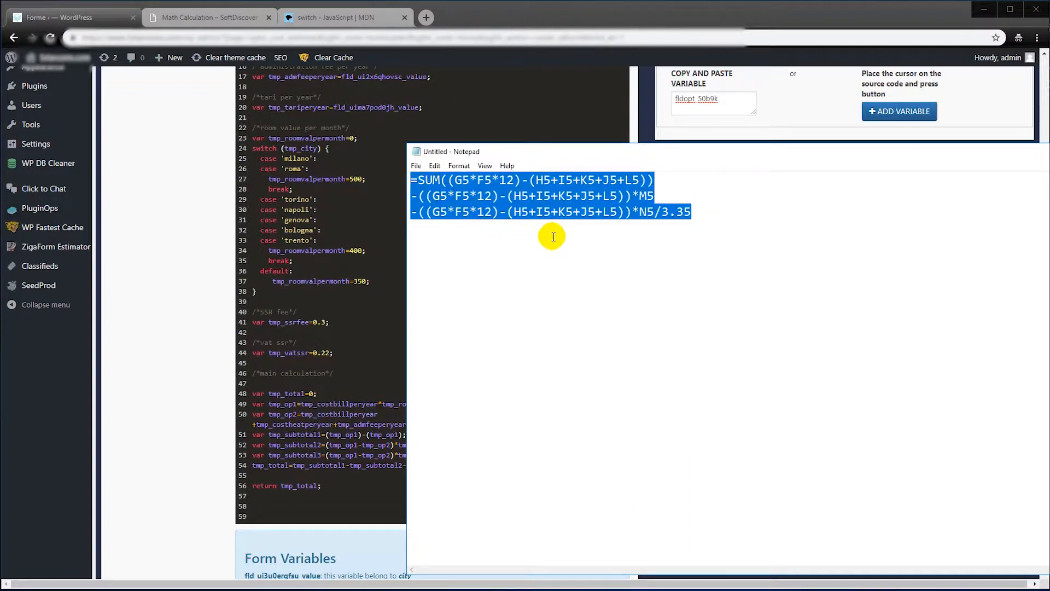
{"action": "left_click", "coordinate": [494, 225]}
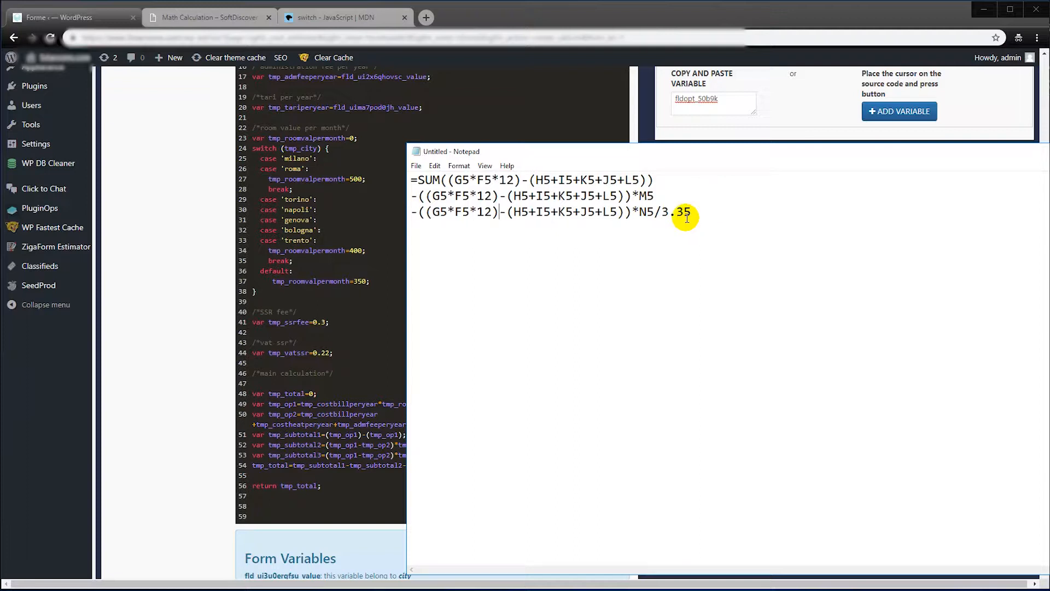
{"action": "left_click", "coordinate": [372, 404]}
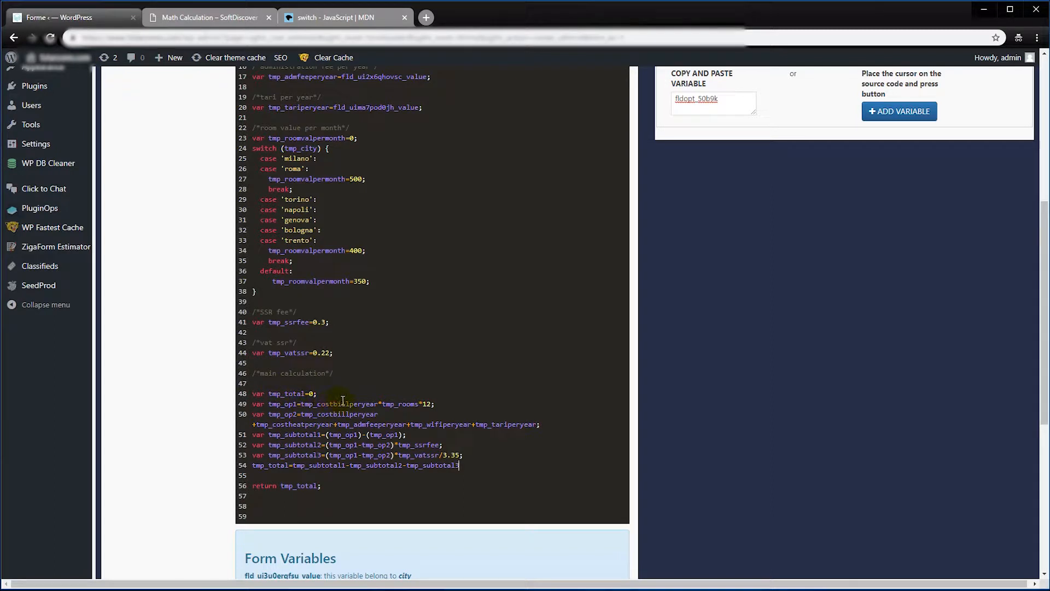
Review the tmp_total assignment and the return tmp_total; line at the end of the main calculation.
{"action": "left_click_drag", "start_coordinate": [468, 465], "coordinate": [302, 466]}
{"action": "left_click", "coordinate": [294, 467]}
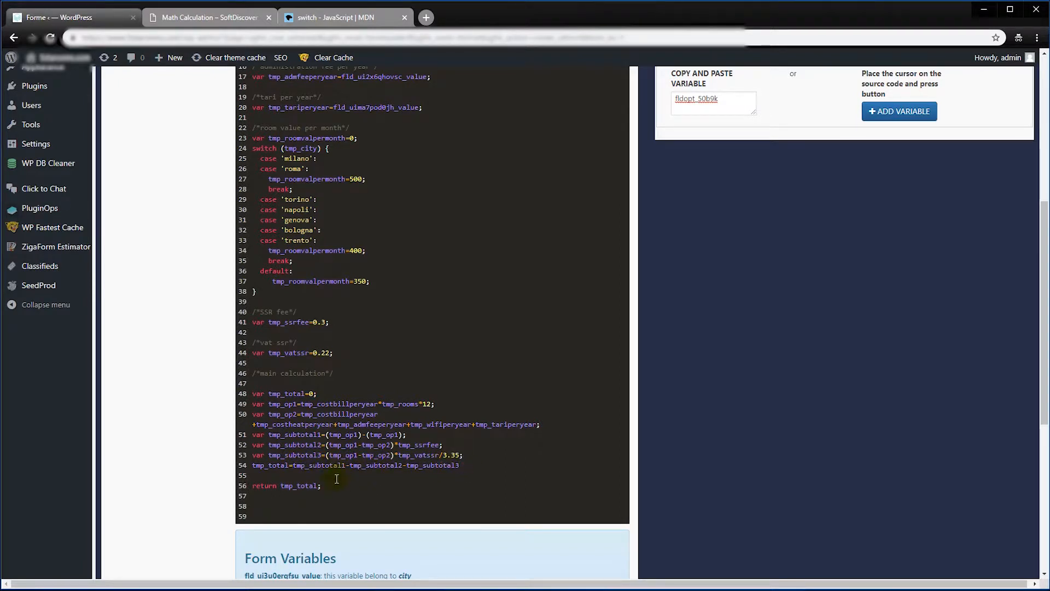
{"action": "left_click_drag", "start_coordinate": [330, 486], "coordinate": [294, 488]}
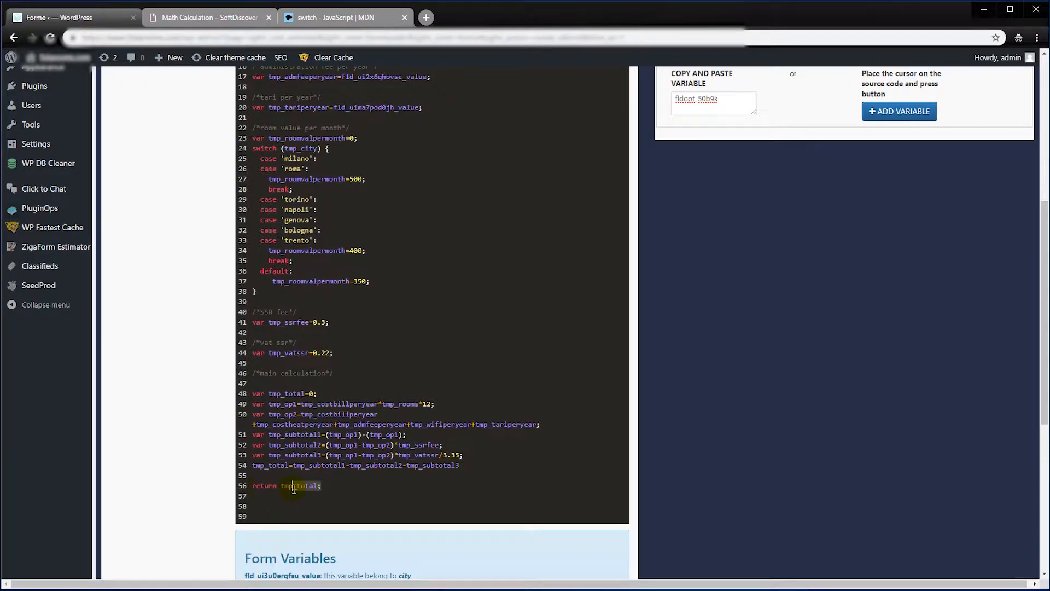
{"action": "left_click", "coordinate": [309, 486]}
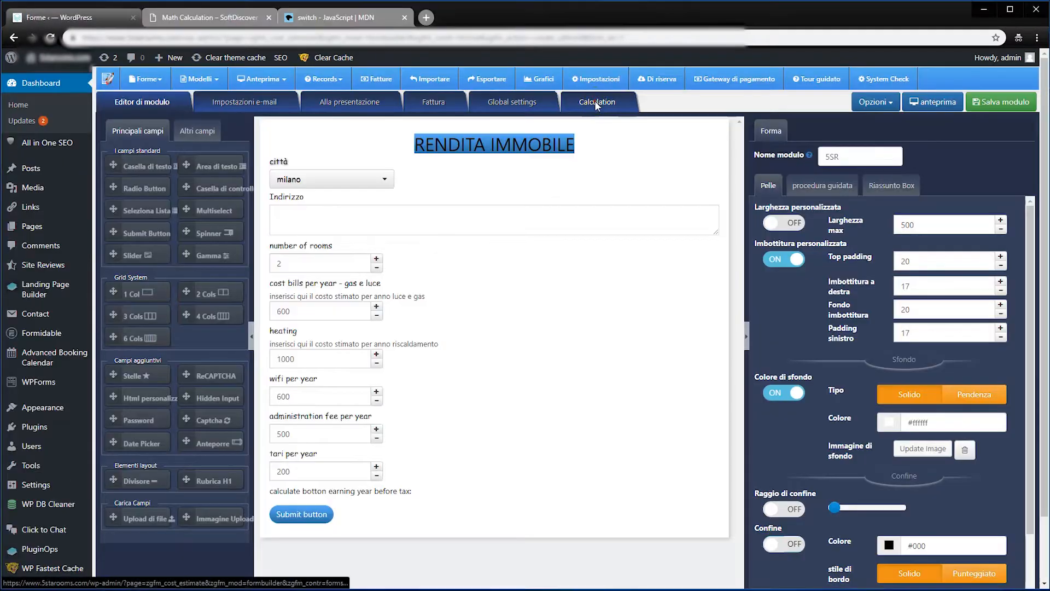
Check the calculation code for monthly earnings before taxes, then save the form and reload the page.
{"action": "left_click", "coordinate": [595, 101]}
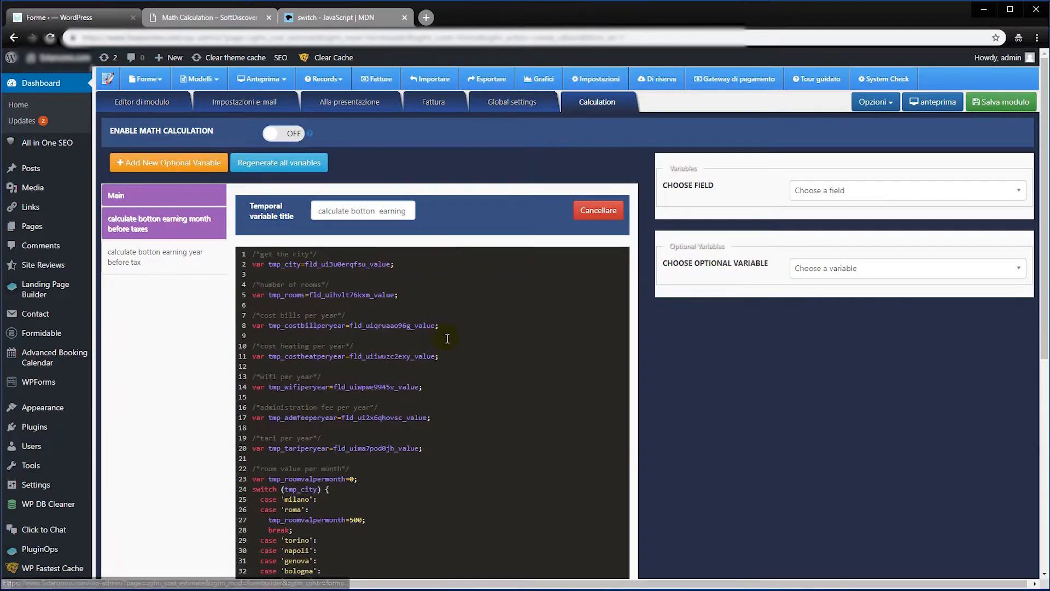
{"action": "scroll", "coordinate": [465, 383], "scroll_direction": "down", "scroll_amount": 10}
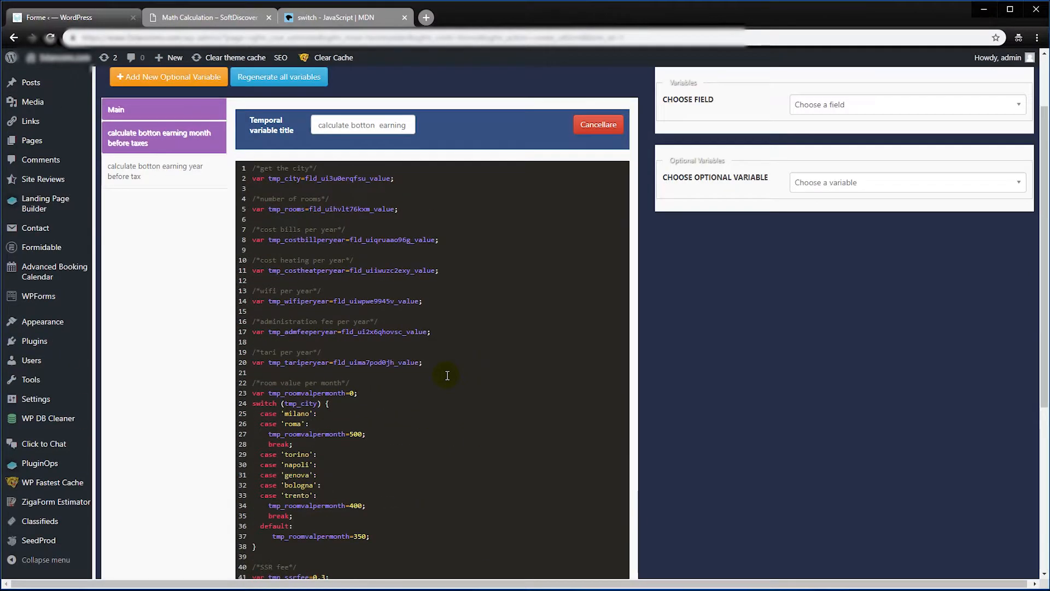
{"action": "scroll", "coordinate": [446, 375], "scroll_direction": "down", "scroll_amount": 5}
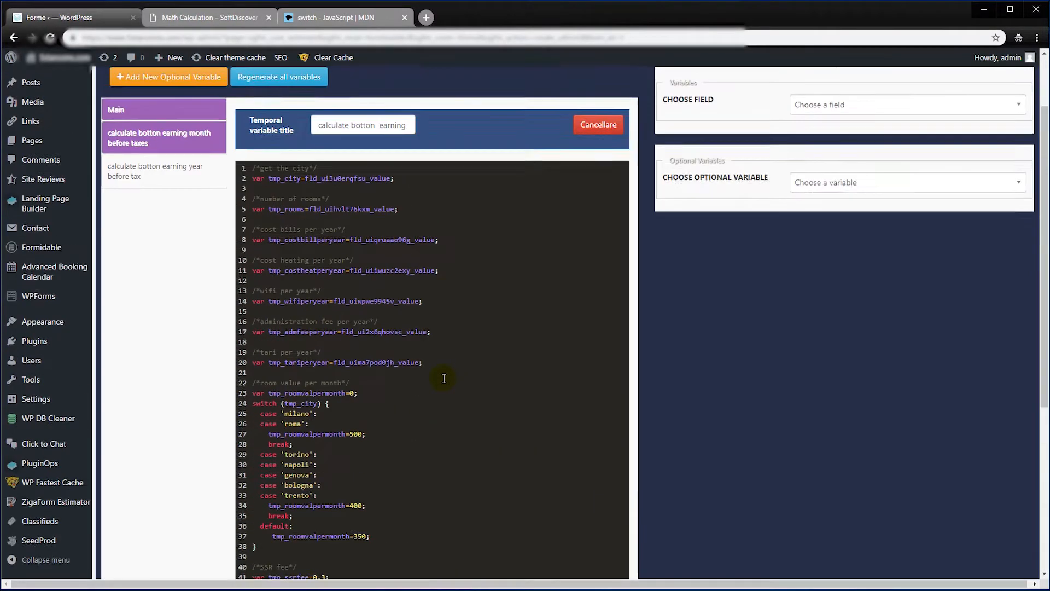
{"action": "scroll", "coordinate": [444, 378], "scroll_direction": "up", "scroll_amount": 2}
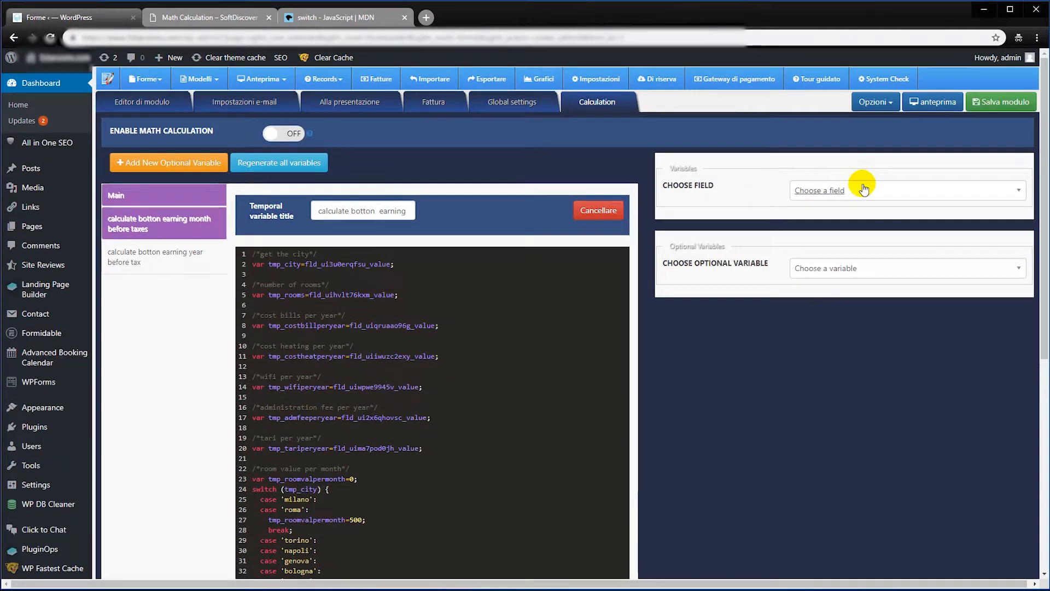
{"action": "left_click", "coordinate": [995, 102]}
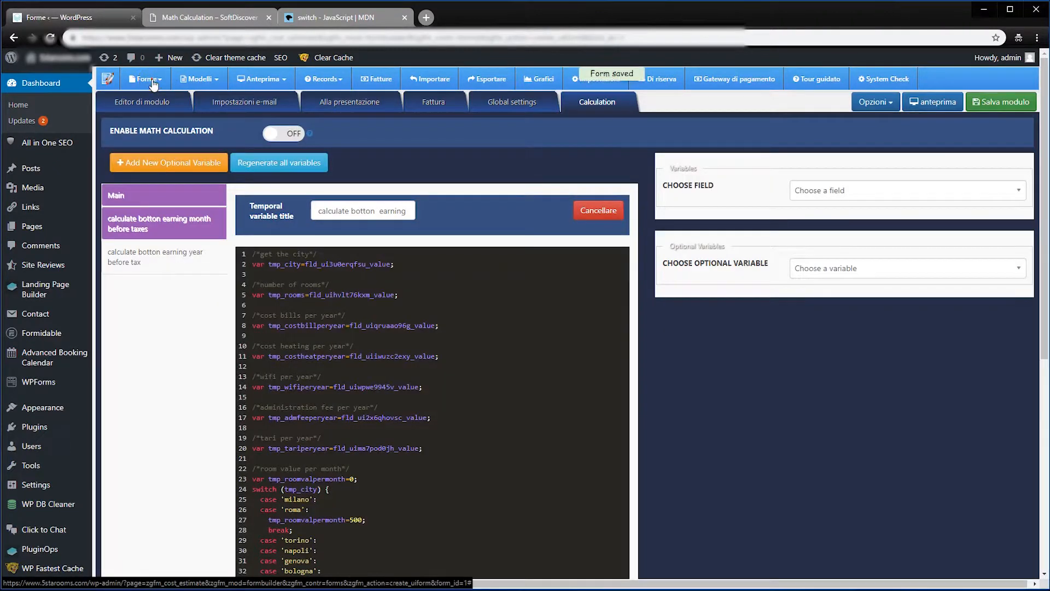
{"action": "left_click", "coordinate": [146, 80]}
{"action": "left_click", "coordinate": [50, 39]}
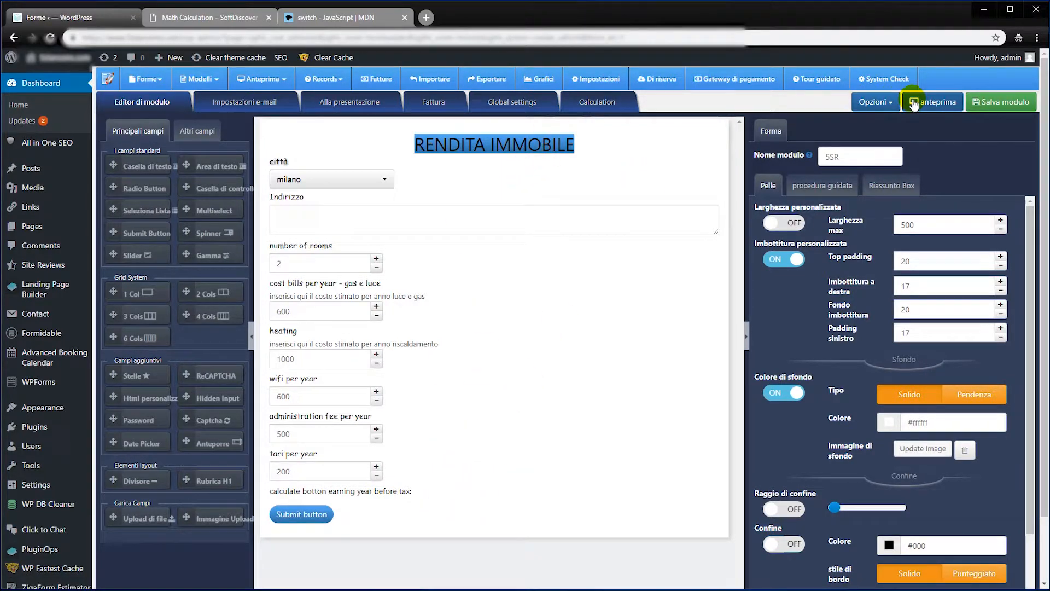
Copy the form variable code for the yearly before-tax calculation, [zgfm_fvar opt="calc" atr1="neccu"], from the form's variables list.
{"action": "left_click", "coordinate": [873, 103]}
{"action": "left_click", "coordinate": [875, 140]}
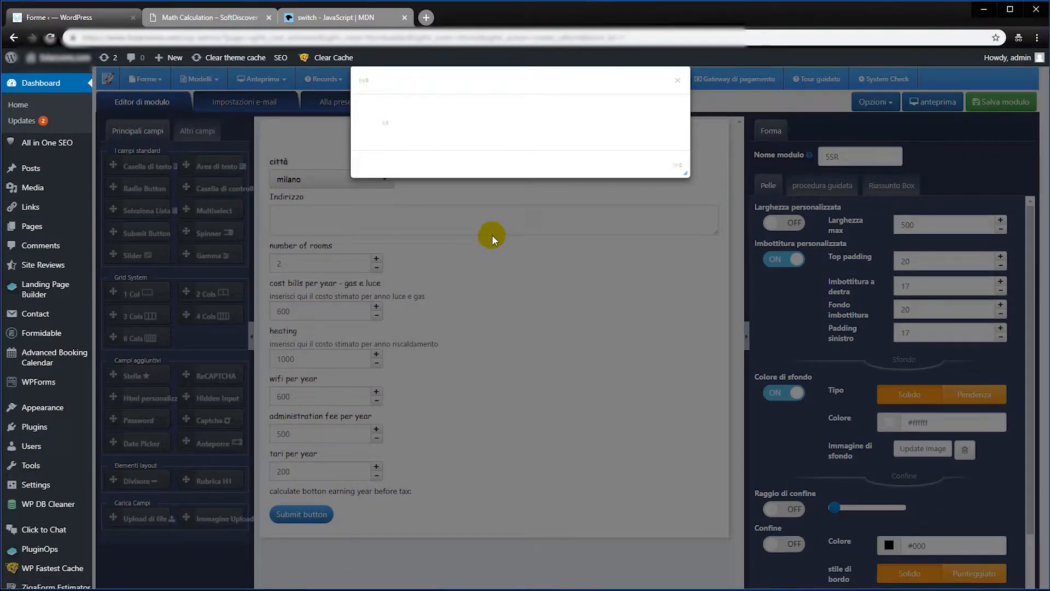
{"action": "scroll", "coordinate": [516, 264], "scroll_direction": "down", "scroll_amount": 6}
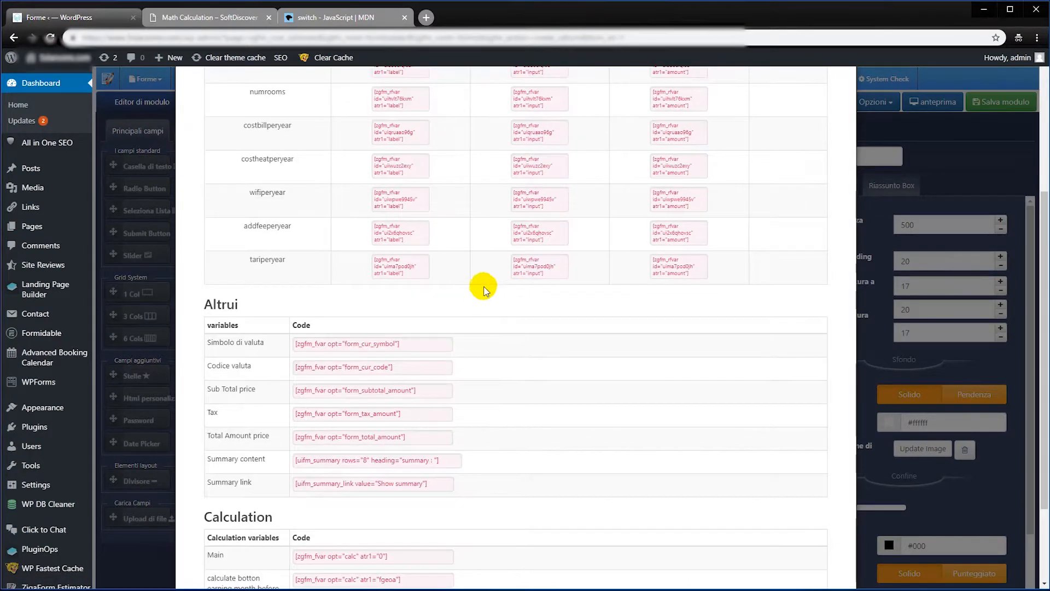
{"action": "left_click", "coordinate": [333, 469]}
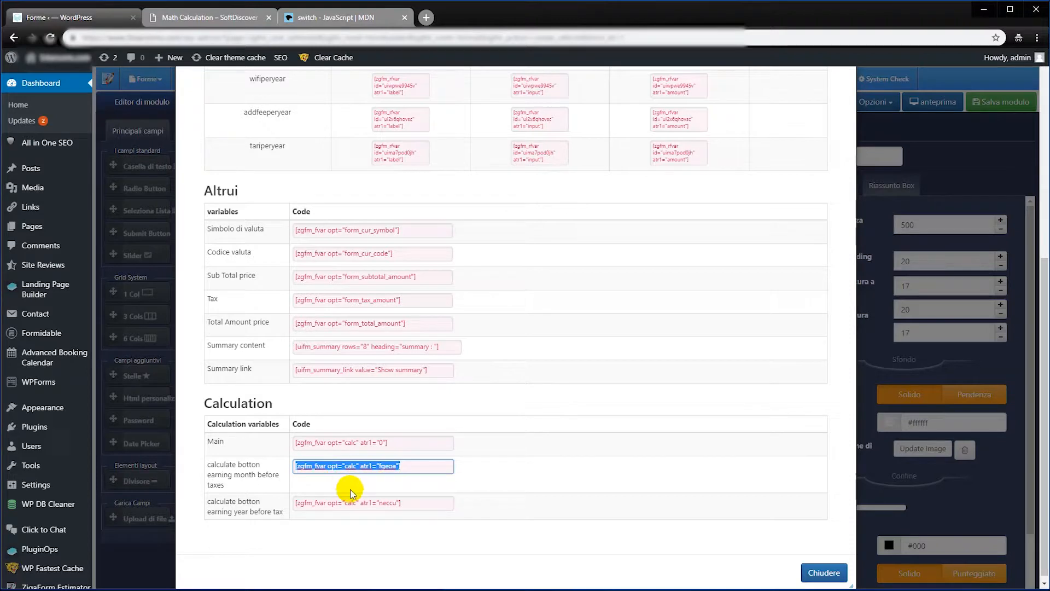
{"action": "left_click", "coordinate": [336, 504]}
{"action": "key", "text": "ctrl+c"}
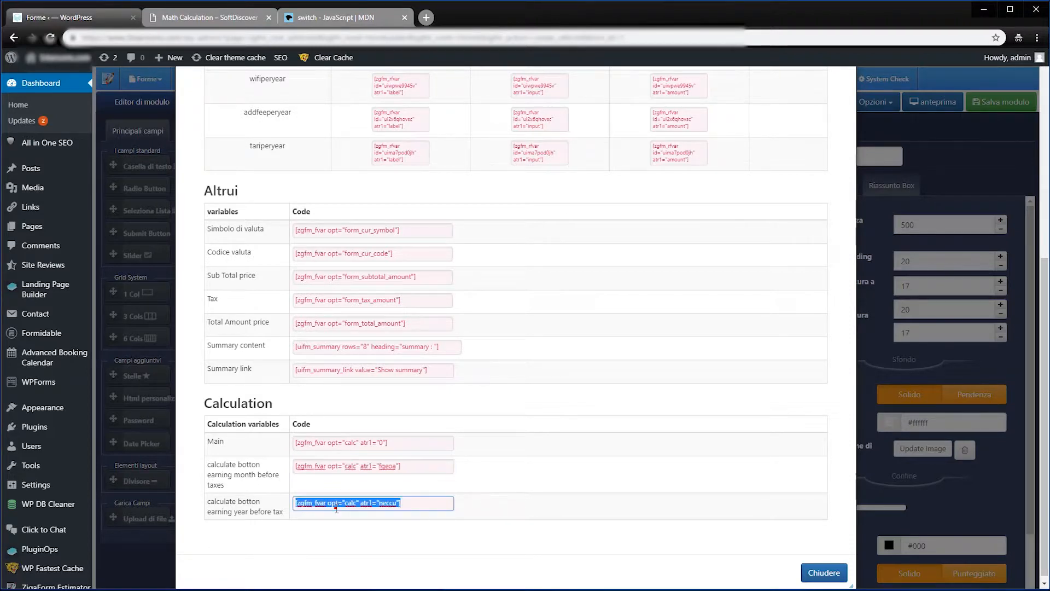
{"action": "left_click", "coordinate": [815, 572]}
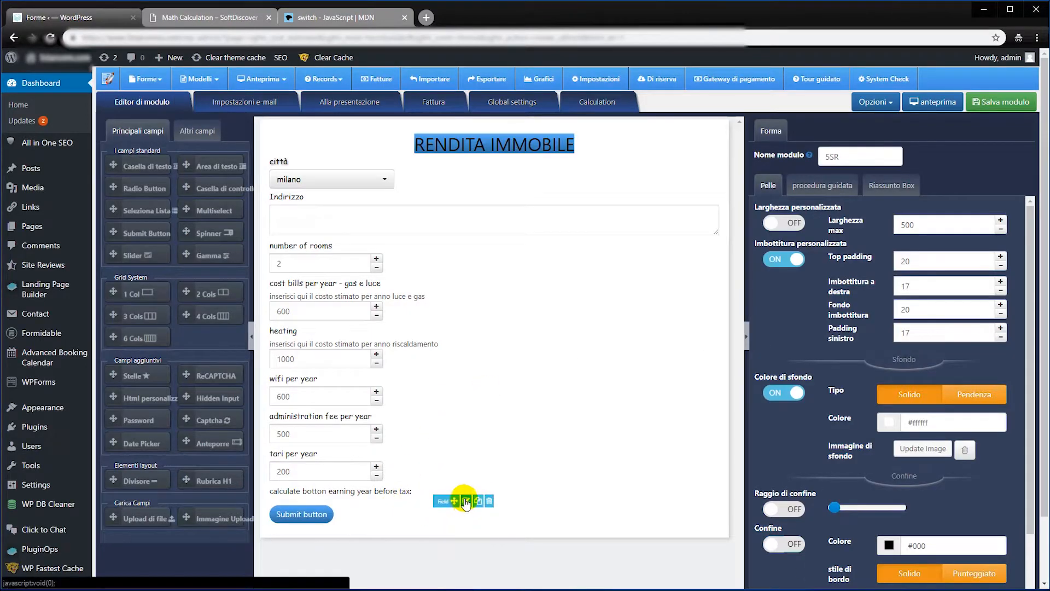
Replace the HTML source of the custom content field above the submit button with [zgfm_fvar opt="calc" atr1="neccu"].
{"action": "left_click", "coordinate": [465, 495]}
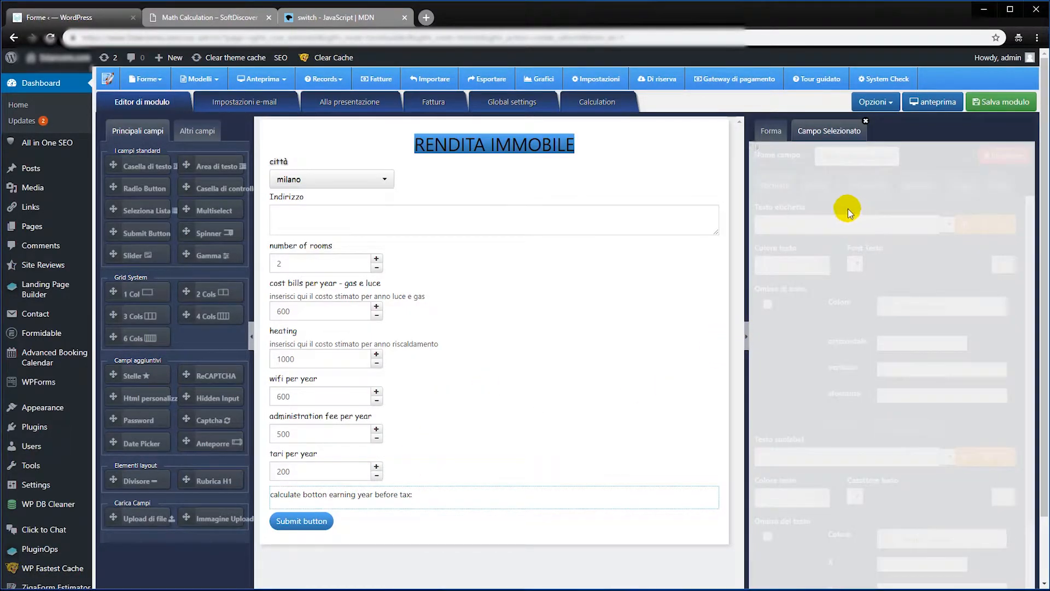
{"action": "left_click", "coordinate": [821, 184]}
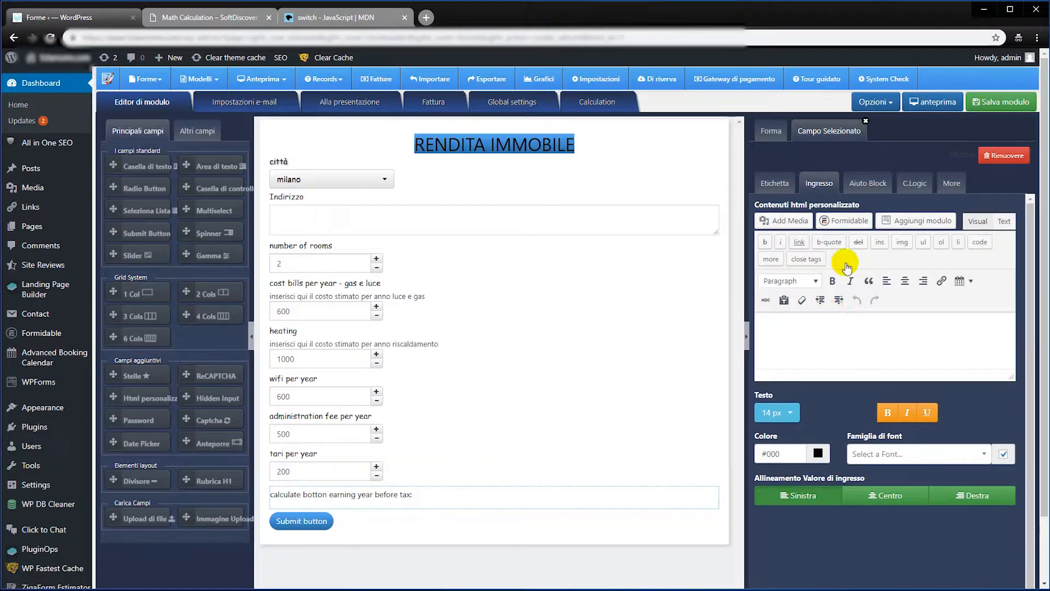
{"action": "left_click", "coordinate": [773, 177]}
{"action": "left_click", "coordinate": [819, 183]}
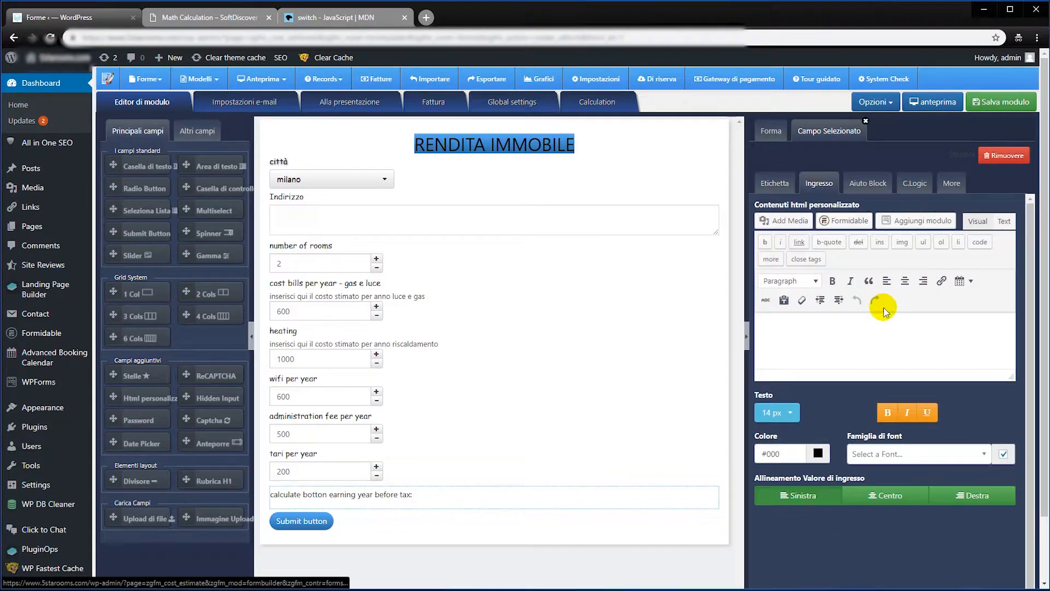
{"action": "scroll", "coordinate": [881, 314], "scroll_direction": "down", "scroll_amount": 1}
{"action": "scroll", "coordinate": [999, 236], "scroll_direction": "up", "scroll_amount": 1}
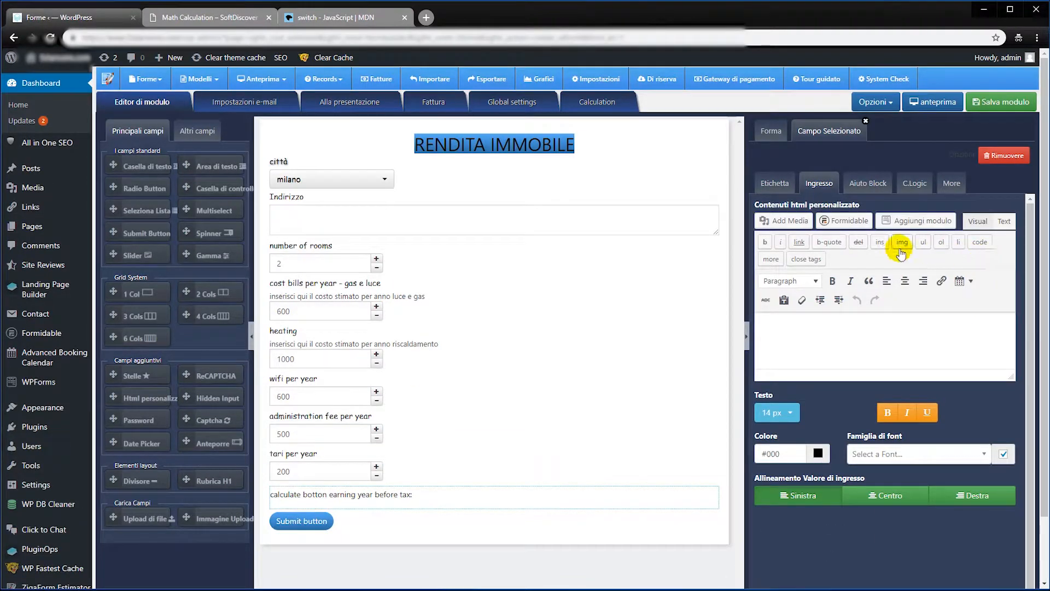
{"action": "left_click", "coordinate": [978, 221]}
{"action": "left_click", "coordinate": [1003, 221]}
{"action": "left_click", "coordinate": [886, 294]}
{"action": "key", "text": "ctrl+v"}
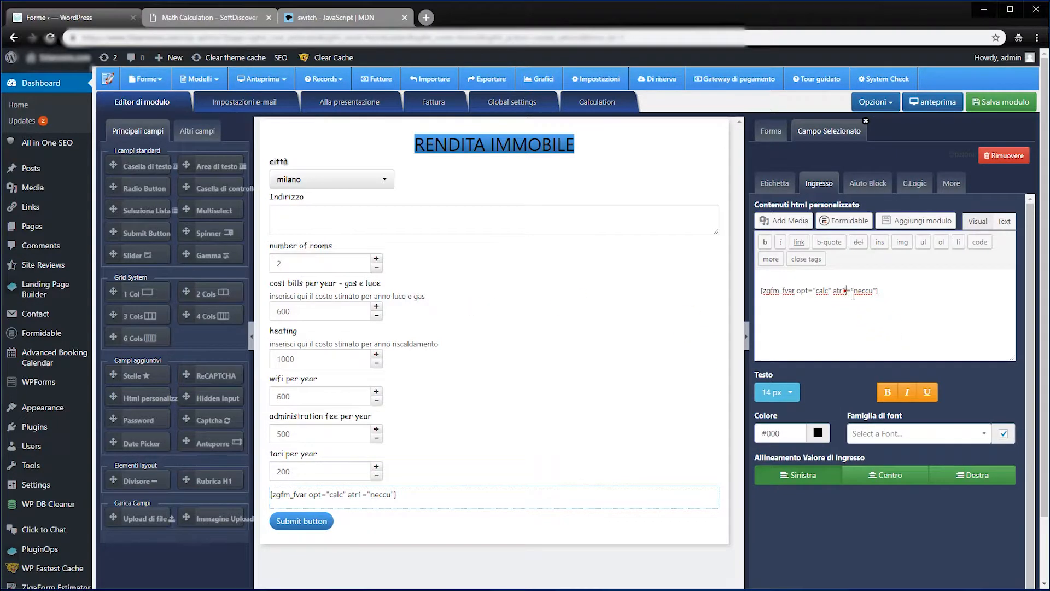
Insert the label "calculate botton earning year before tax:" in front of the neccu variable code.
{"action": "type", "text": "calculate botton  earning year before tax"}
{"action": "type", "text": ":"}
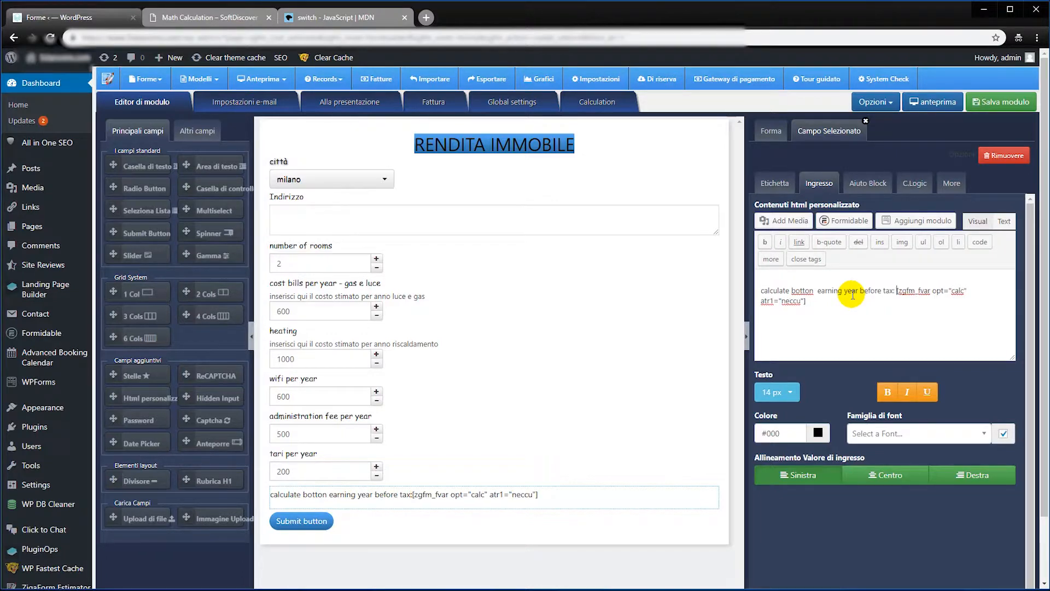
{"action": "left_click", "coordinate": [845, 301]}
{"action": "key", "text": "Return"}
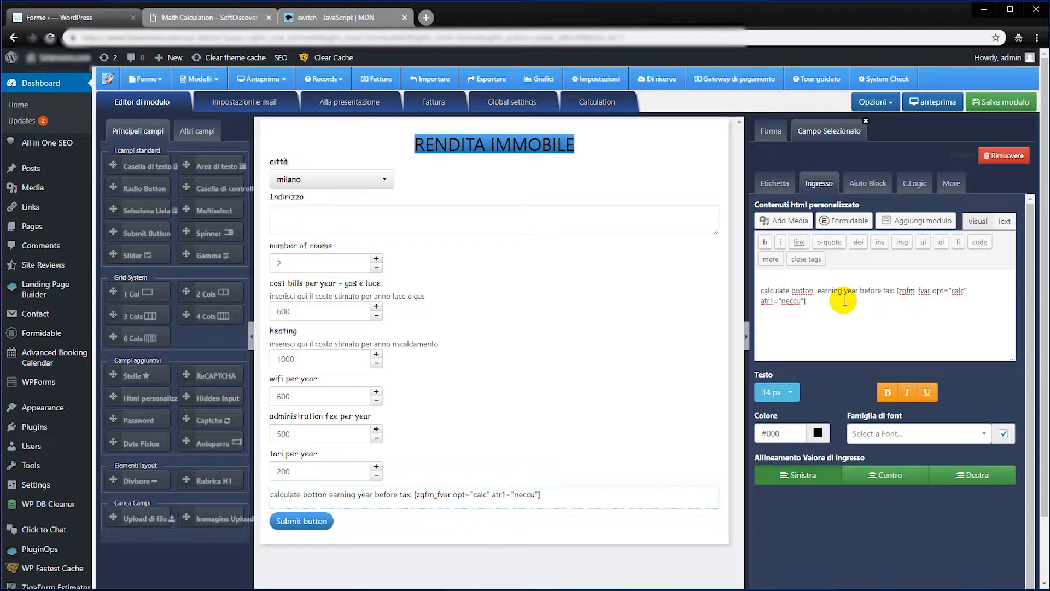
Add a <br> tag below the yearly line, followed by the label "calculate botton earning month before taxes:" in the HTML source.
{"action": "left_click", "coordinate": [977, 220]}
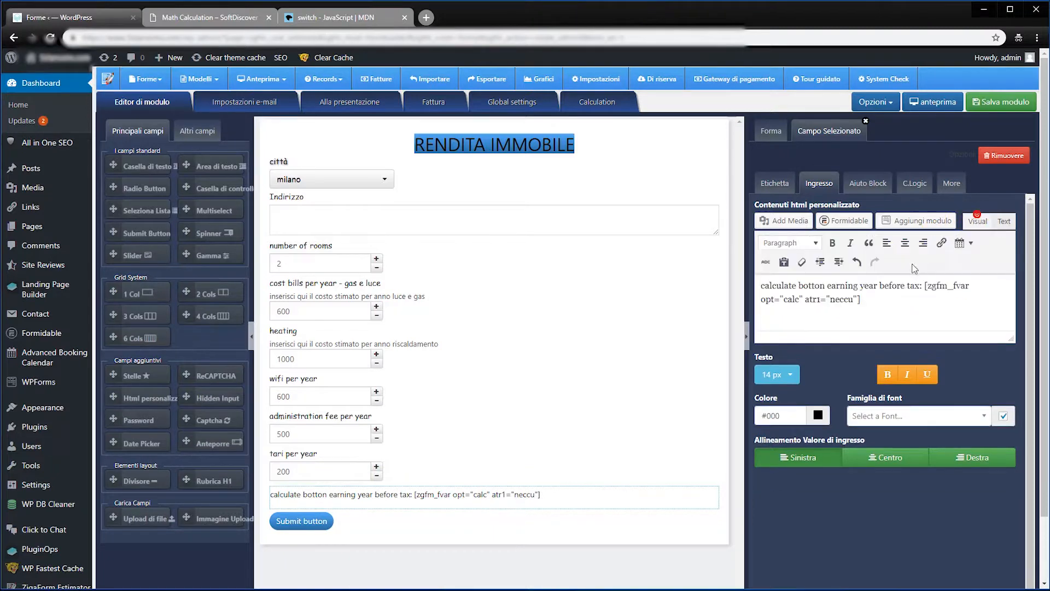
{"action": "left_click", "coordinate": [878, 294]}
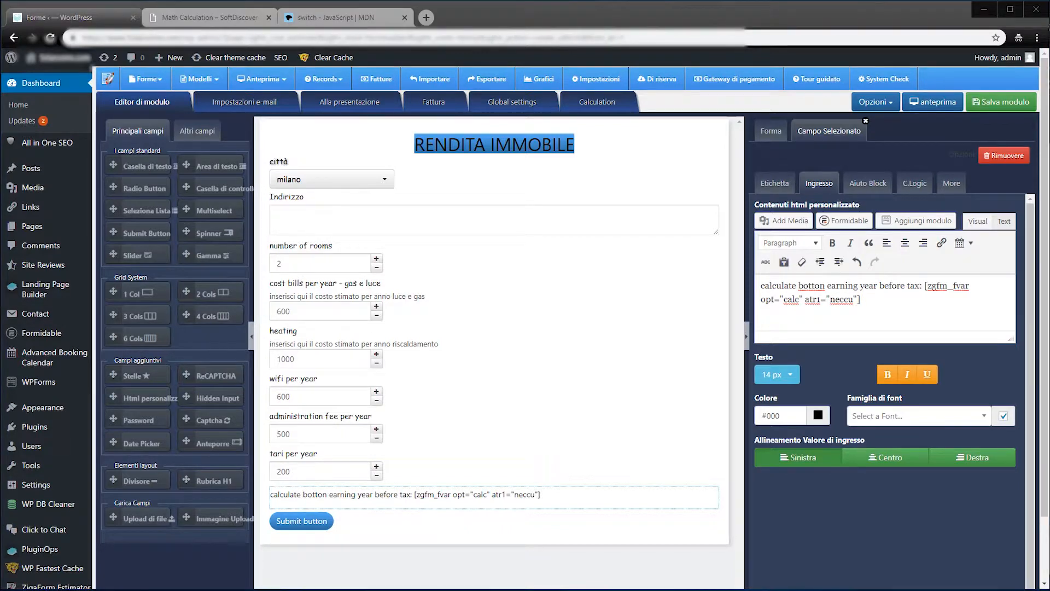
{"action": "left_click", "coordinate": [1004, 221]}
{"action": "left_click", "coordinate": [840, 316]}
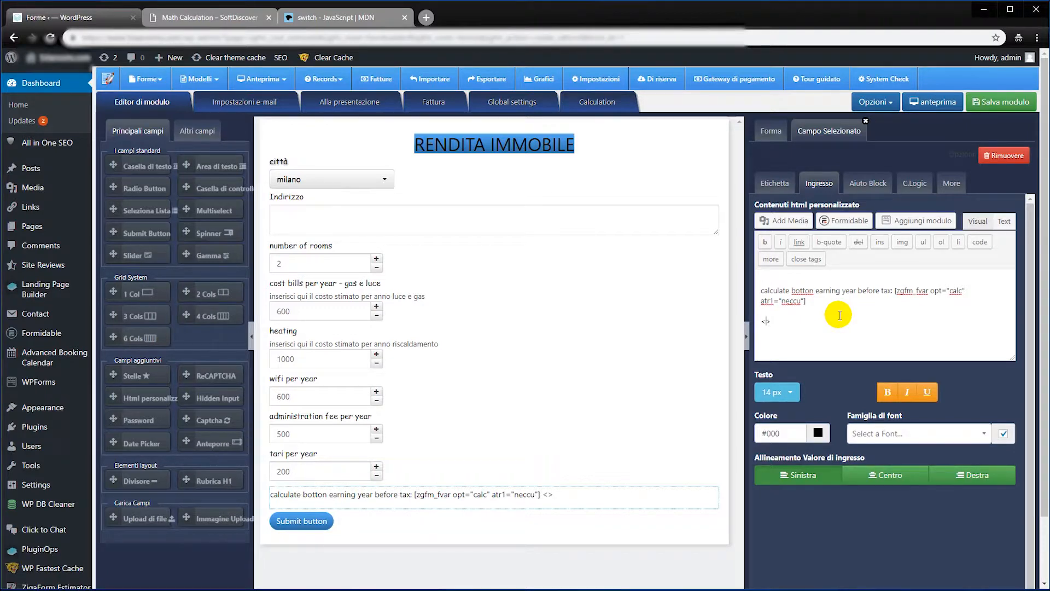
{"action": "type", "text": "r"}
{"action": "key", "text": "Return"}
{"action": "type", "text": "calculate botton earning month  before taxes"}
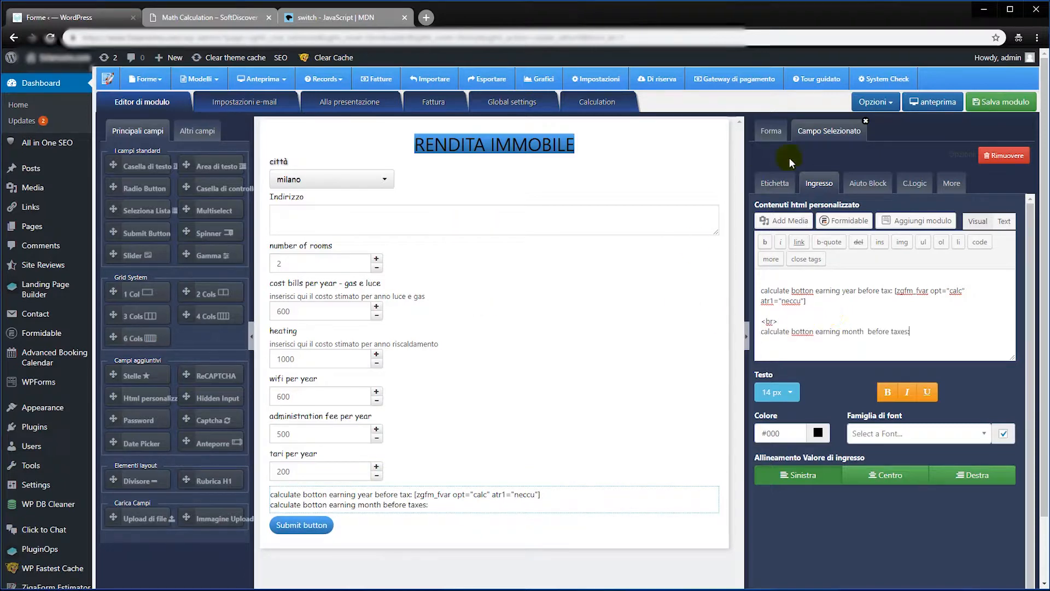
Copy the monthly calculation's code from the variables list and paste [zgfm_fvar opt="calc" atr1="fgeoa"] after the monthly label.
{"action": "left_click", "coordinate": [875, 102]}
{"action": "left_click", "coordinate": [882, 141]}
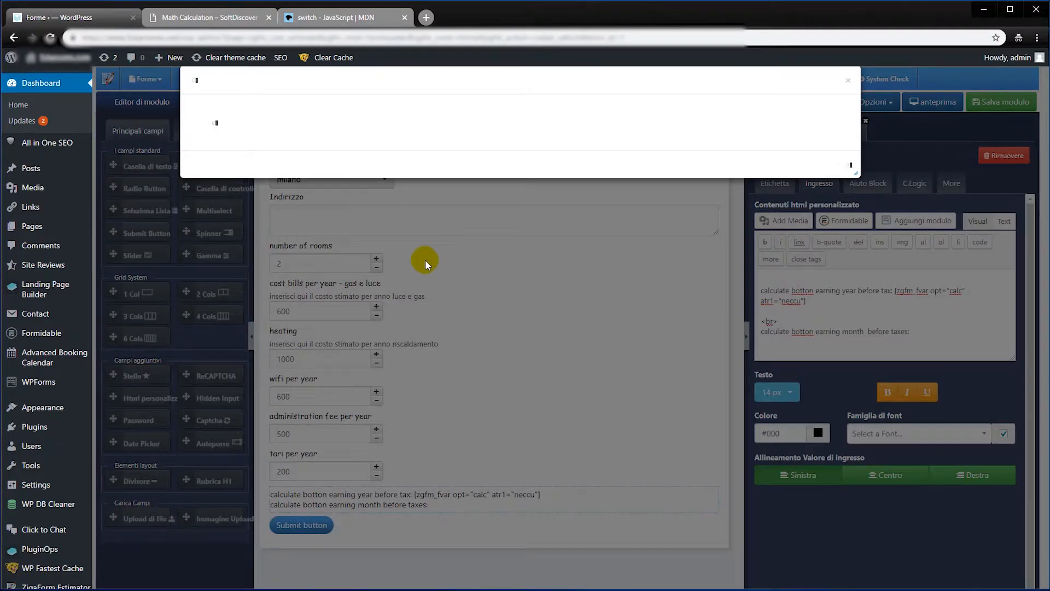
{"action": "scroll", "coordinate": [320, 540], "scroll_direction": "down", "scroll_amount": 6}
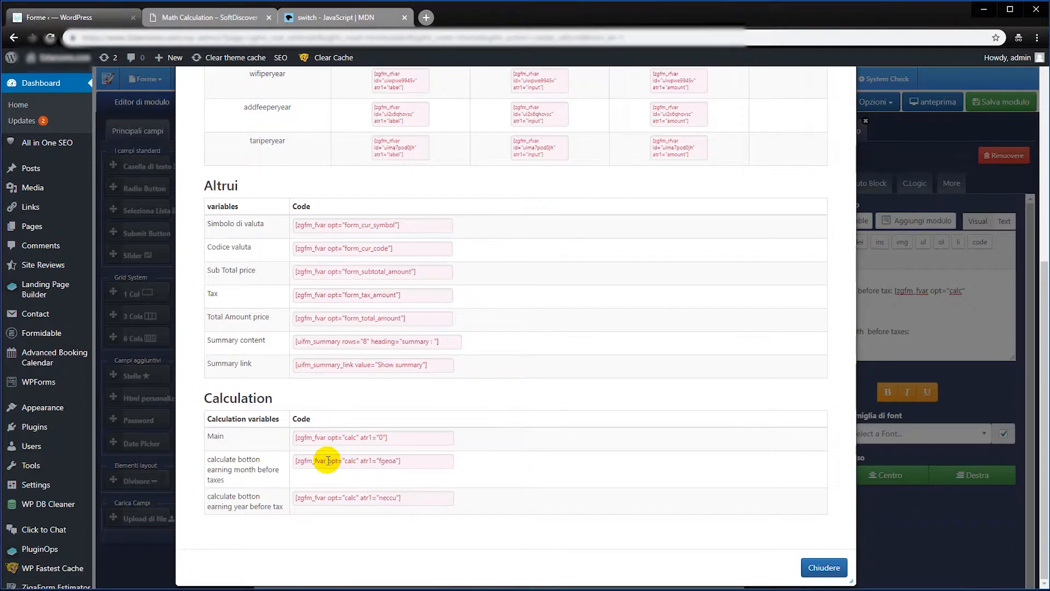
{"action": "left_click", "coordinate": [326, 462]}
{"action": "triple_click", "coordinate": [328, 463]}
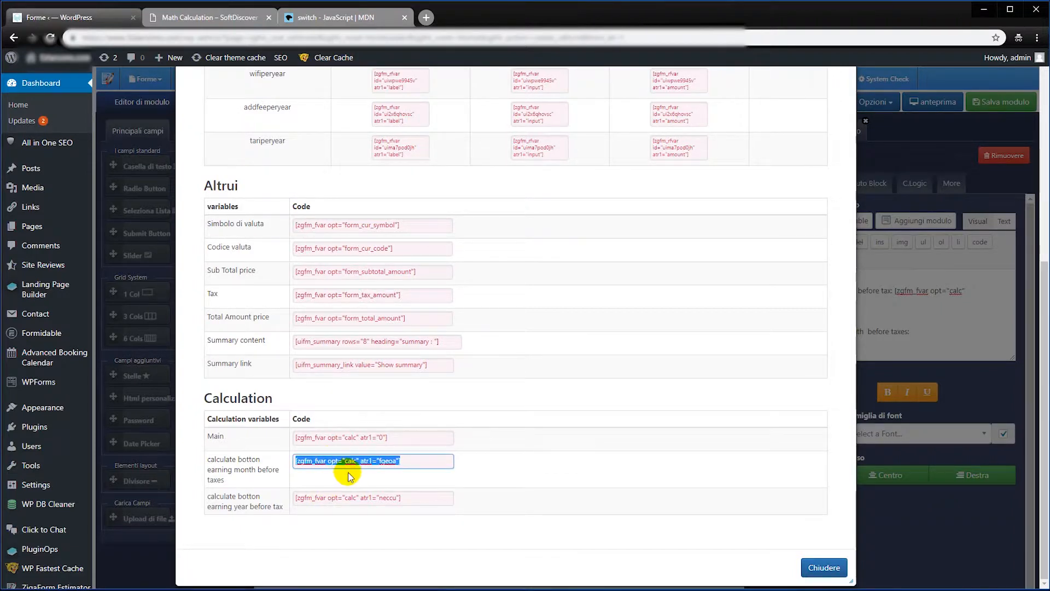
{"action": "left_click", "coordinate": [823, 567]}
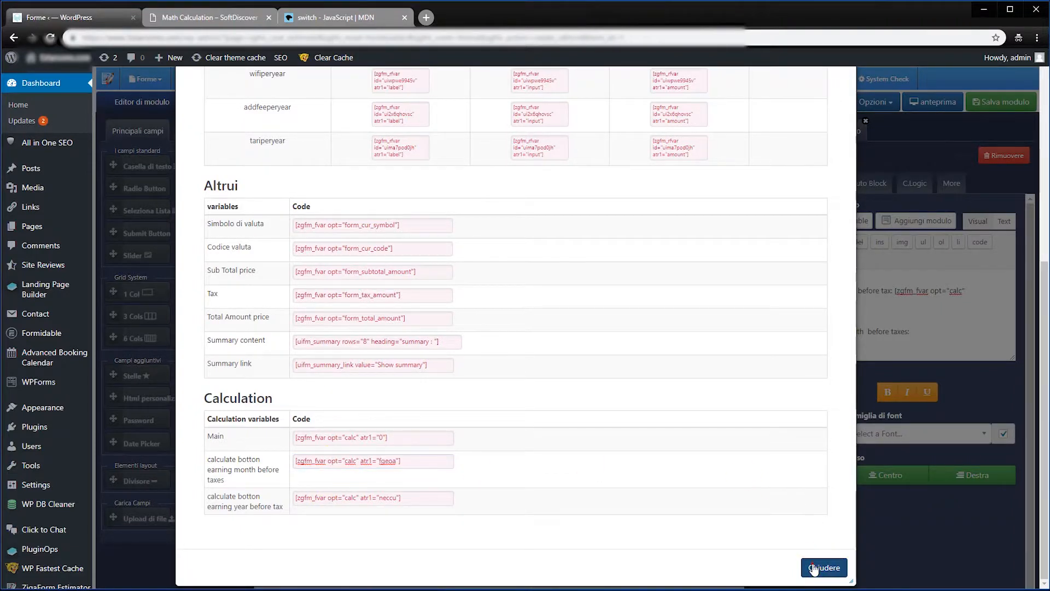
{"action": "type", "text": "[zgfm_fvar opt=\"calc\" atr1=\"fgeoa\"]"}
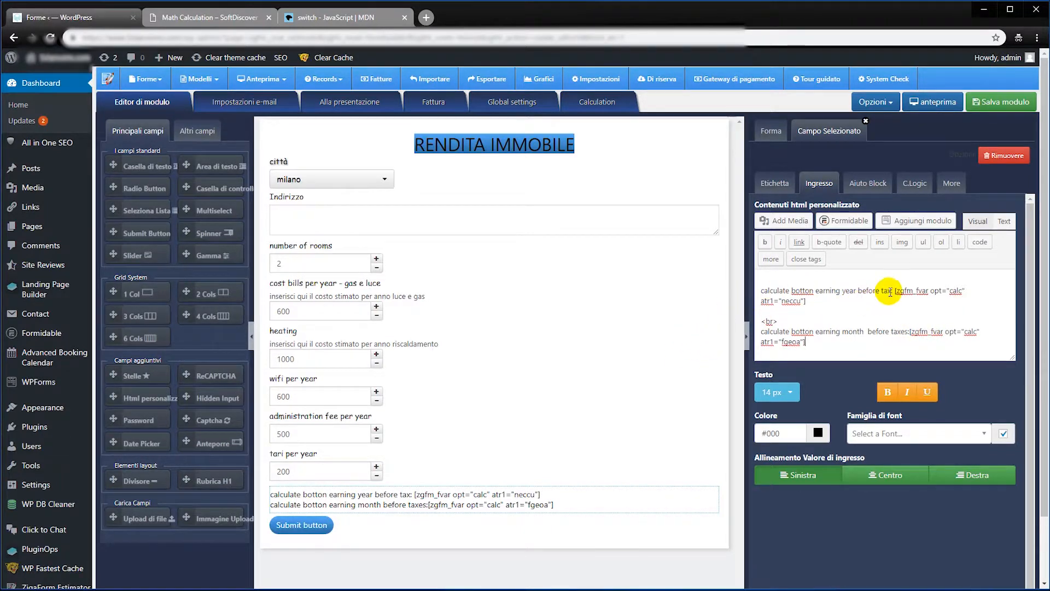
Make the yearly and monthly earnings labels bold in the field's HTML source, leaving the variable codes unformatted.
{"action": "left_click_drag", "start_coordinate": [893, 290], "coordinate": [760, 291]}
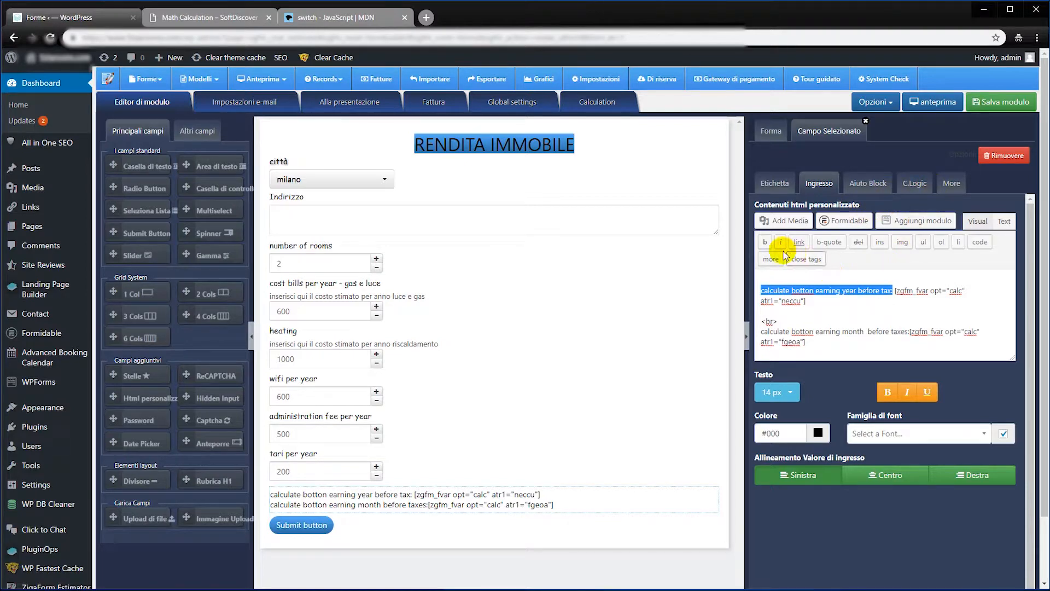
{"action": "left_click", "coordinate": [765, 242]}
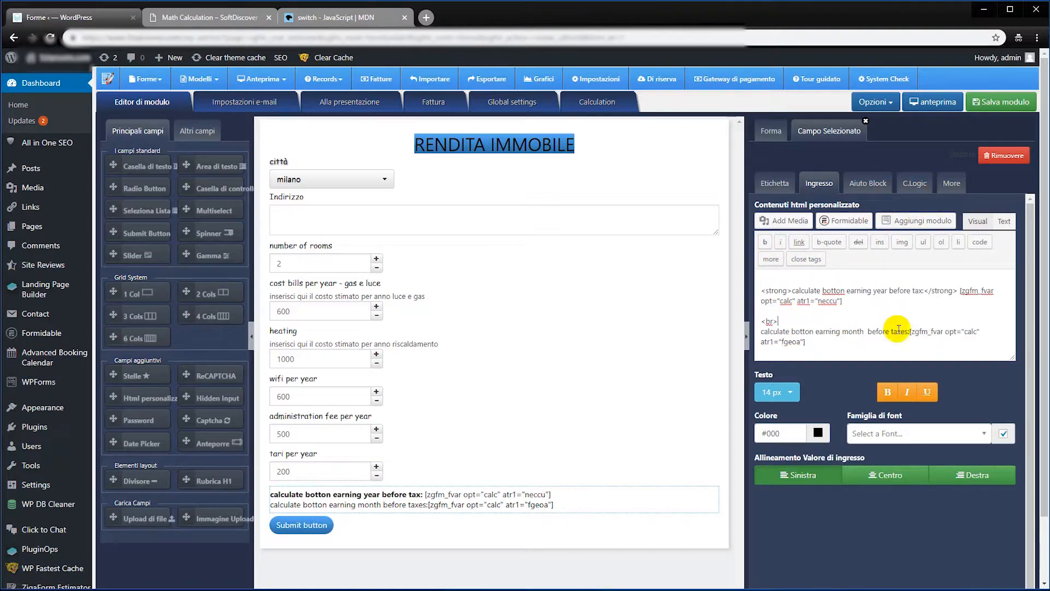
{"action": "left_click_drag", "start_coordinate": [909, 331], "coordinate": [761, 331]}
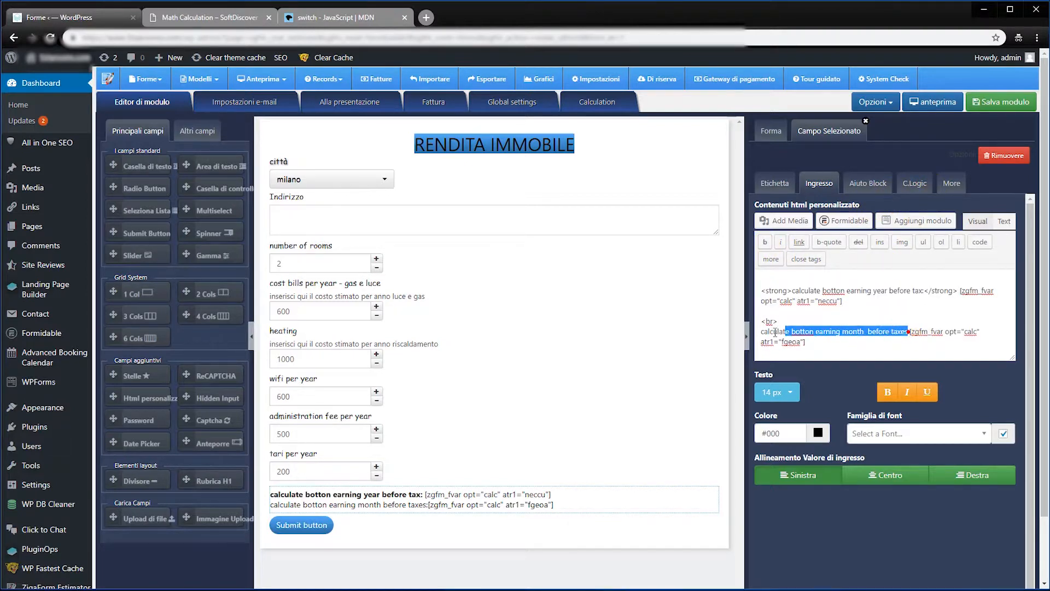
{"action": "left_click", "coordinate": [765, 241]}
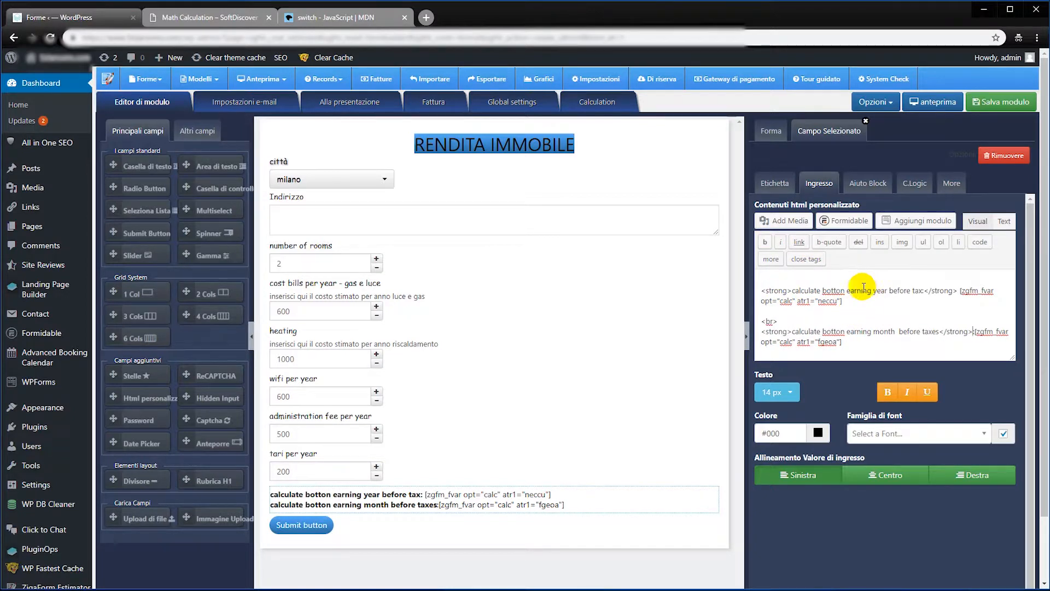
Add a blank line between the yearly and monthly earnings lines in the visual view of the custom content.
{"action": "left_click", "coordinate": [773, 184]}
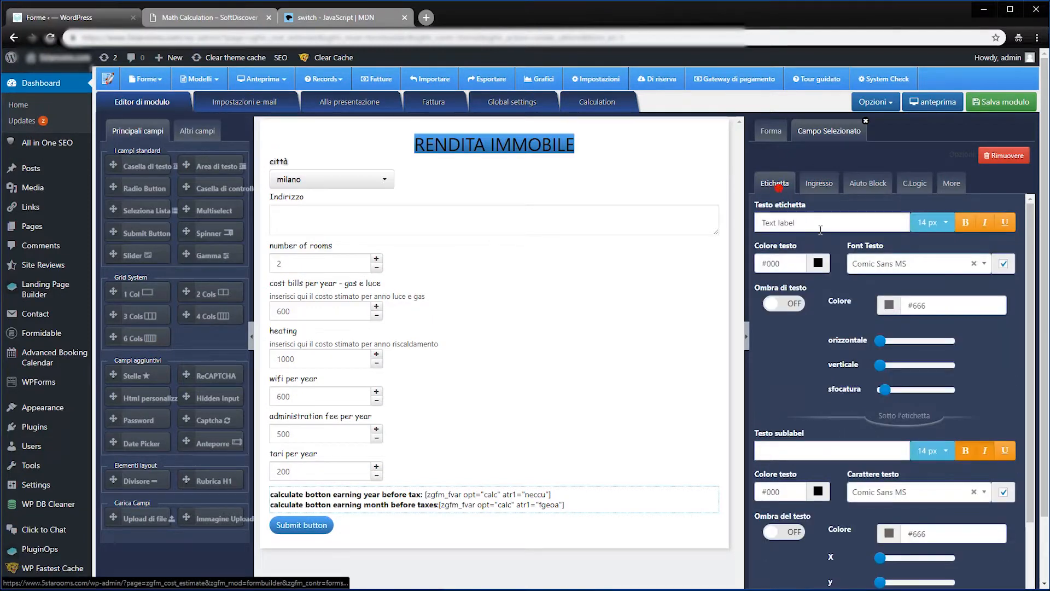
{"action": "left_click", "coordinate": [826, 185]}
{"action": "left_click", "coordinate": [978, 221]}
{"action": "left_click", "coordinate": [907, 298]}
{"action": "key", "text": "Return"}
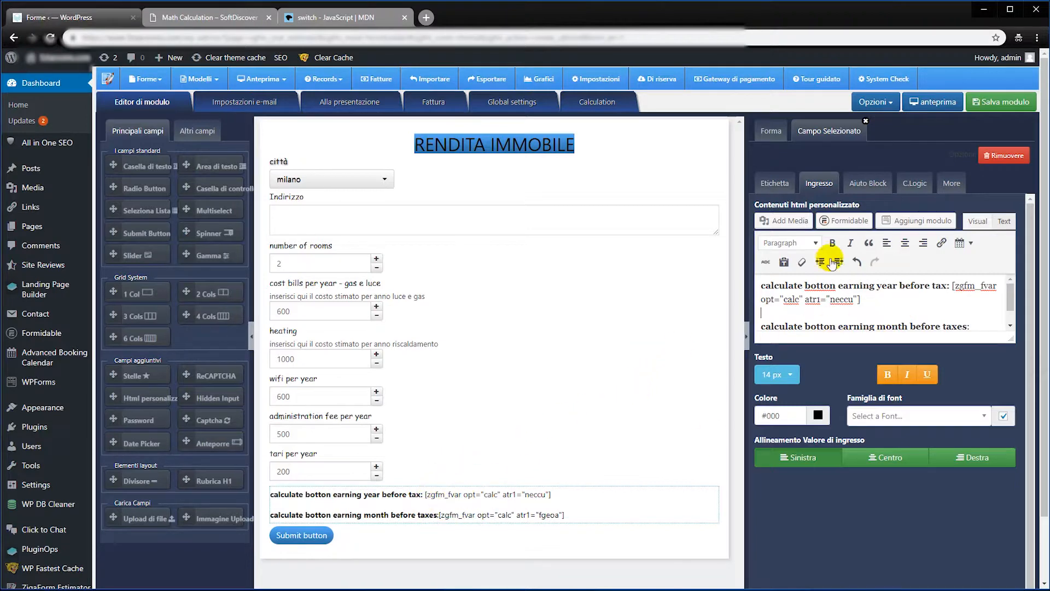
Save the form and open its desktop preview.
{"action": "left_click", "coordinate": [991, 101]}
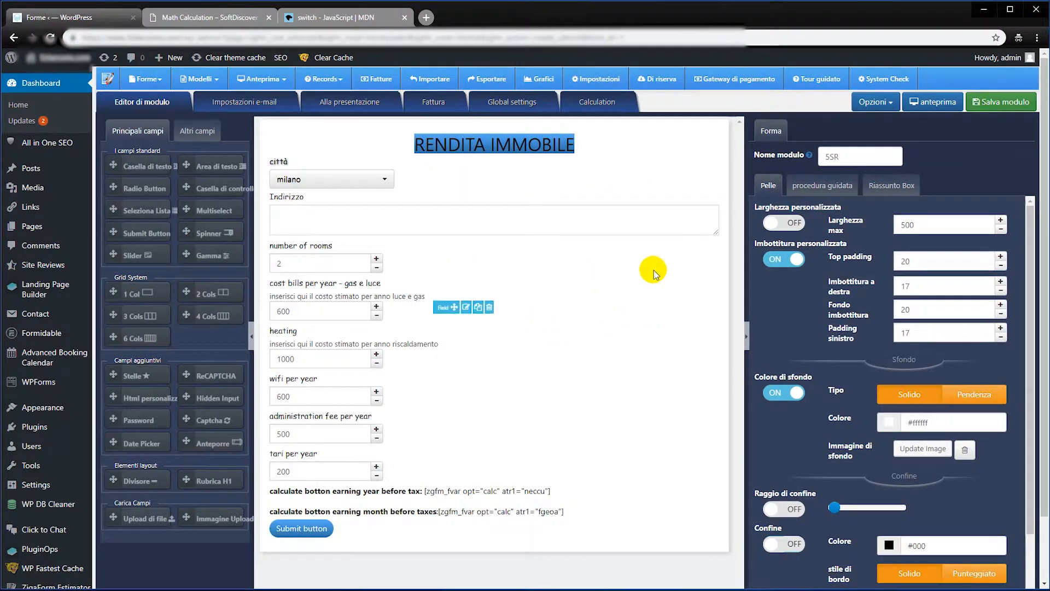
{"action": "left_click", "coordinate": [928, 101]}
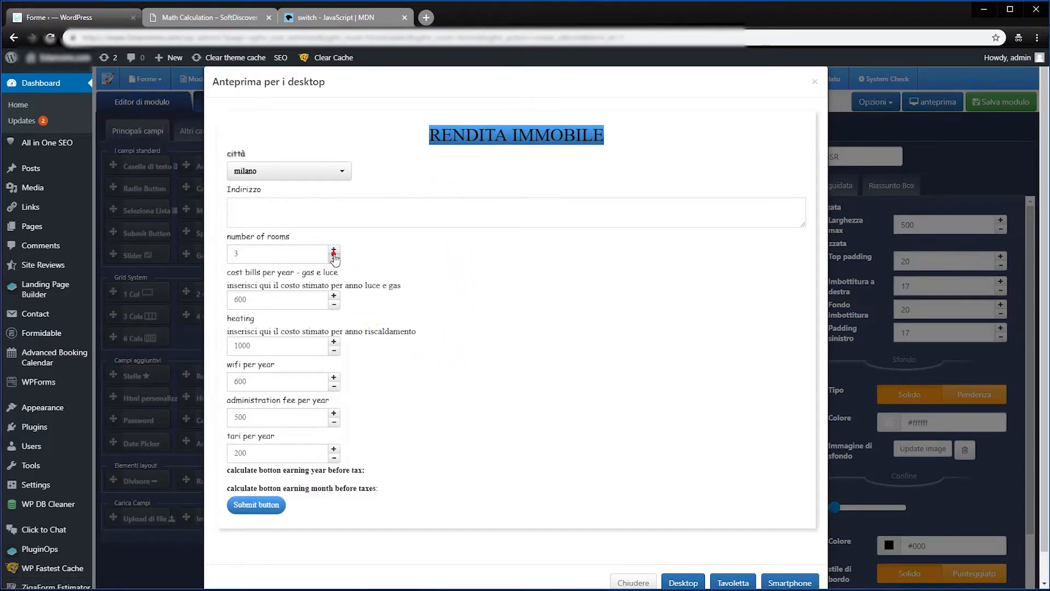
Test the form preview with napoli as the city and tari per year at 201, and open the browser's developer tools console.
{"action": "left_click", "coordinate": [335, 169]}
{"action": "left_click", "coordinate": [288, 229]}
{"action": "left_click", "coordinate": [1037, 39]}
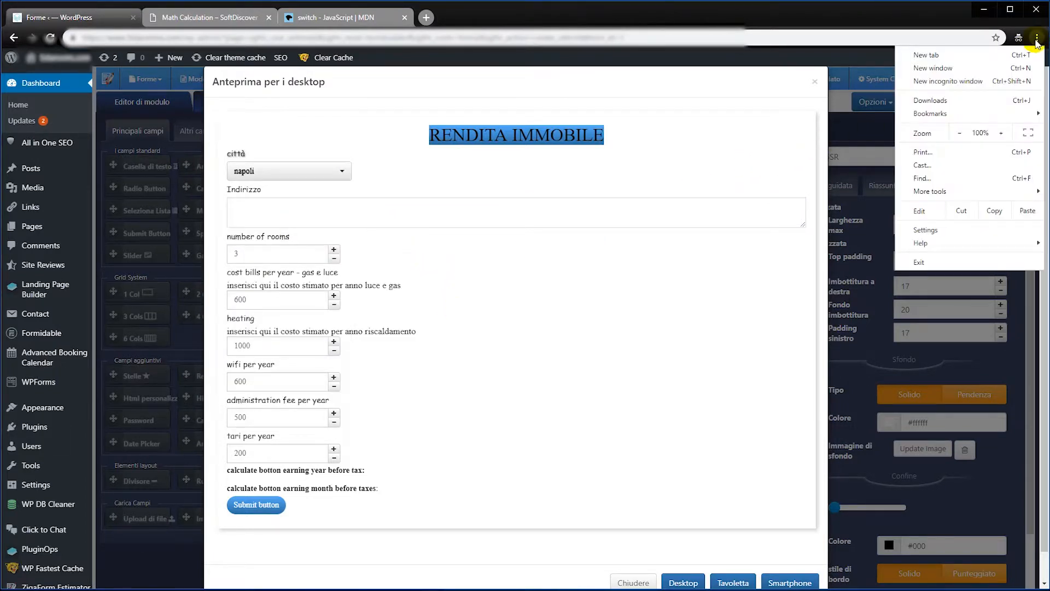
{"action": "mouse_move", "coordinate": [919, 191]}
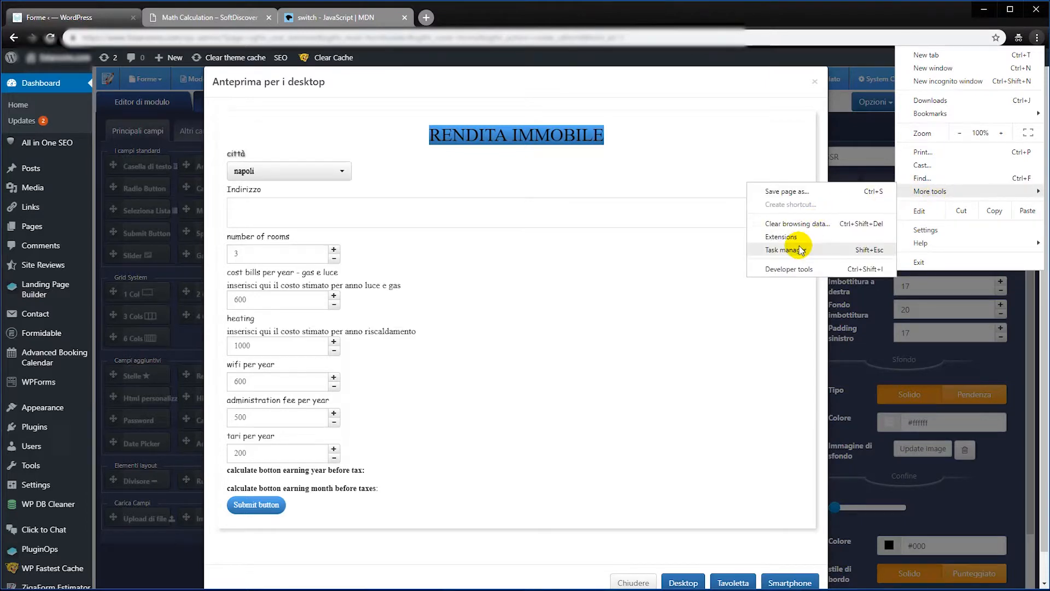
{"action": "left_click", "coordinate": [787, 270]}
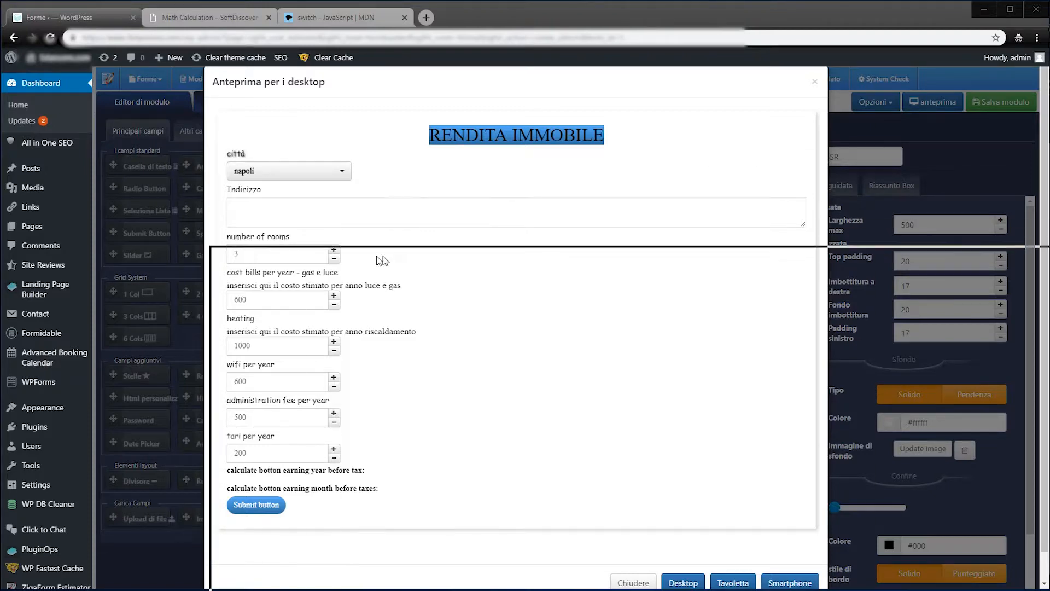
{"action": "left_click_drag", "start_coordinate": [249, 323], "coordinate": [456, 299]}
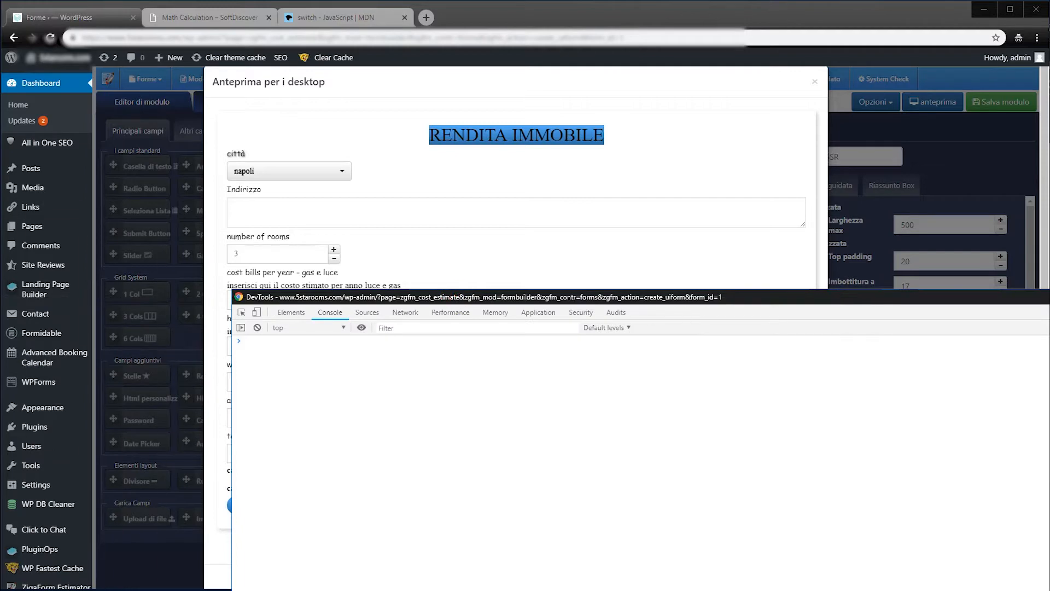
{"action": "key", "text": "alt+Tab"}
{"action": "left_click", "coordinate": [334, 448]}
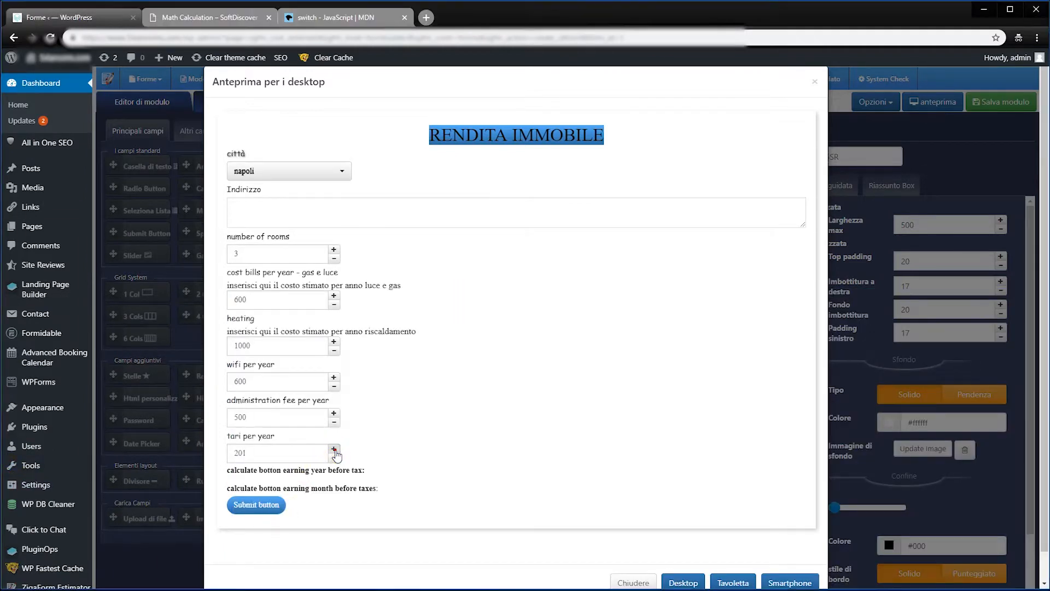
Leave the preview, enable math calculation in the form's calculation settings, and save the form.
{"action": "left_click", "coordinate": [845, 230]}
{"action": "left_click", "coordinate": [602, 104]}
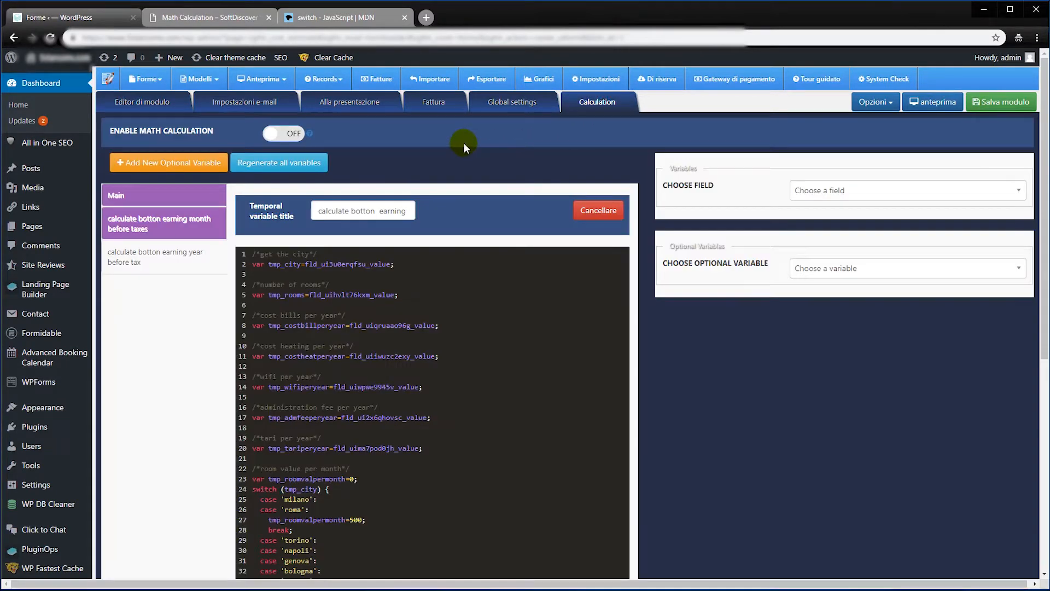
{"action": "left_click", "coordinate": [281, 135]}
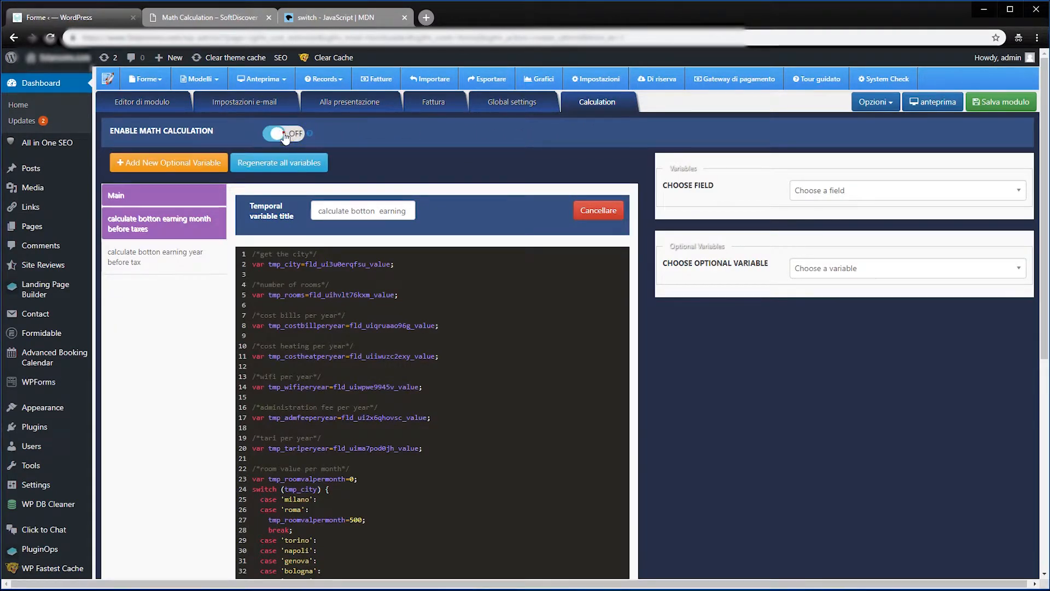
{"action": "left_click", "coordinate": [996, 104]}
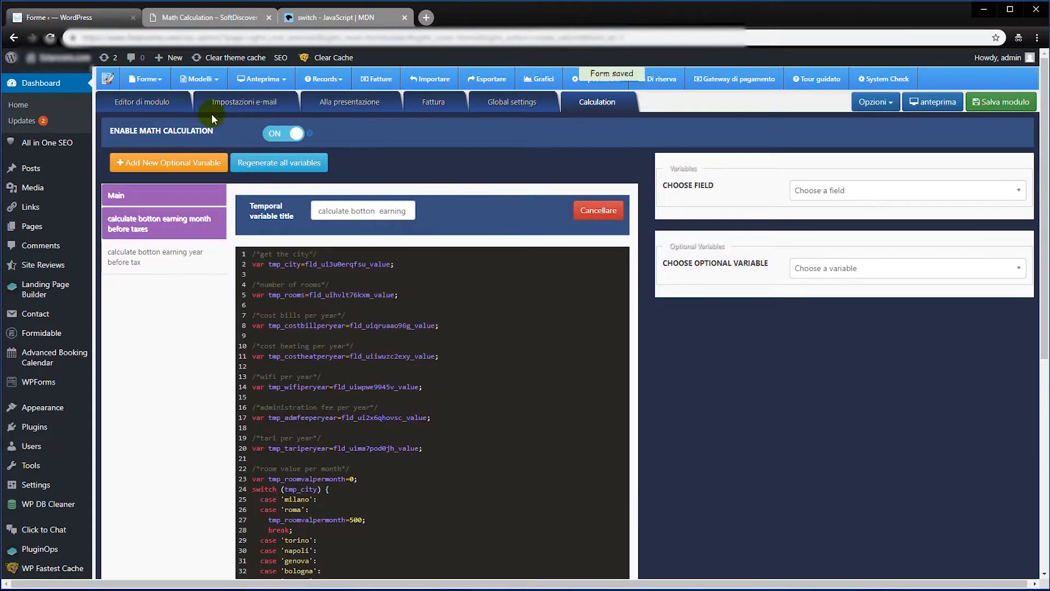
Check the variable codes in the form editor and examine the console.log lines at the end of the monthly earnings calculation code.
{"action": "left_click", "coordinate": [164, 107]}
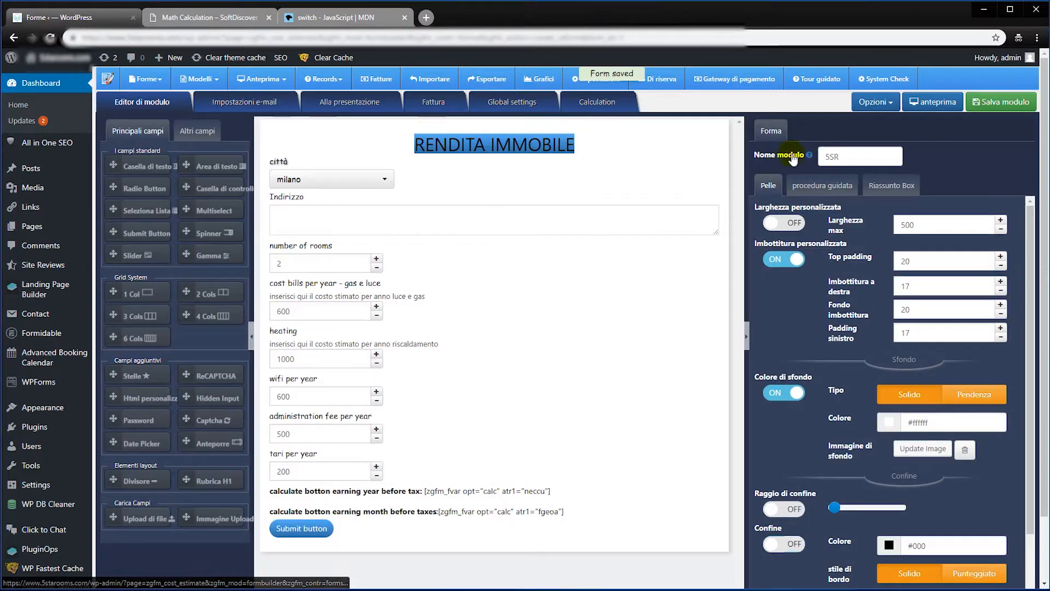
{"action": "left_click", "coordinate": [598, 101]}
{"action": "scroll", "coordinate": [439, 433], "scroll_direction": "down", "scroll_amount": 8}
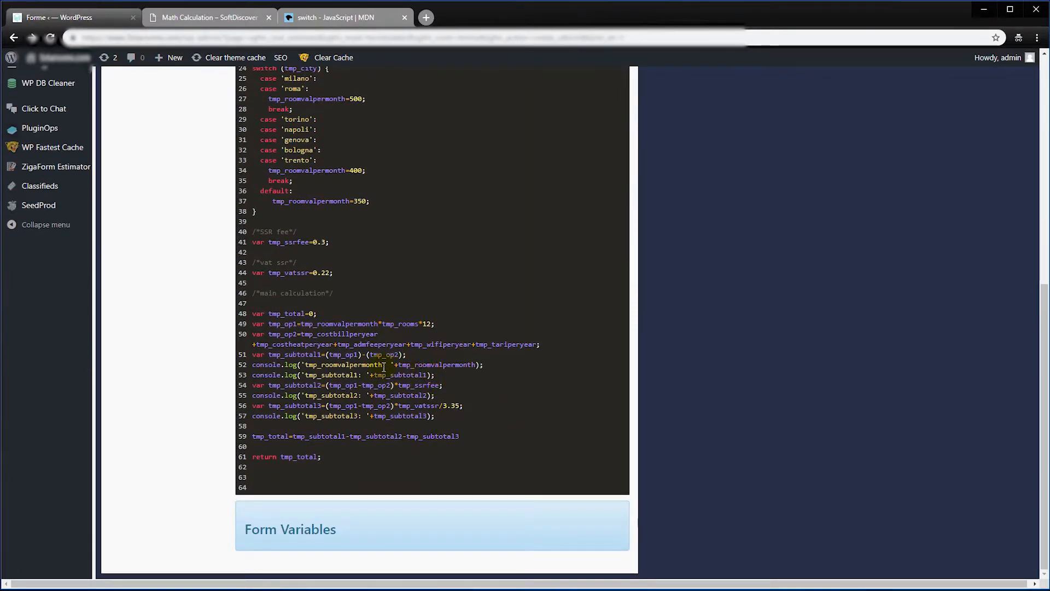
{"action": "left_click_drag", "start_coordinate": [444, 375], "coordinate": [292, 375]}
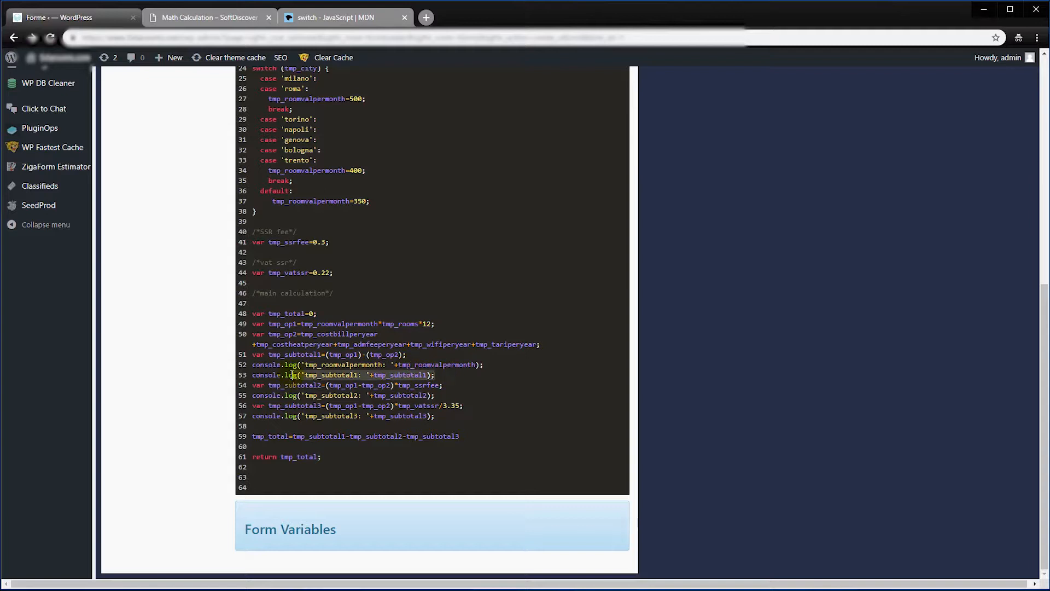
{"action": "left_click", "coordinate": [347, 370]}
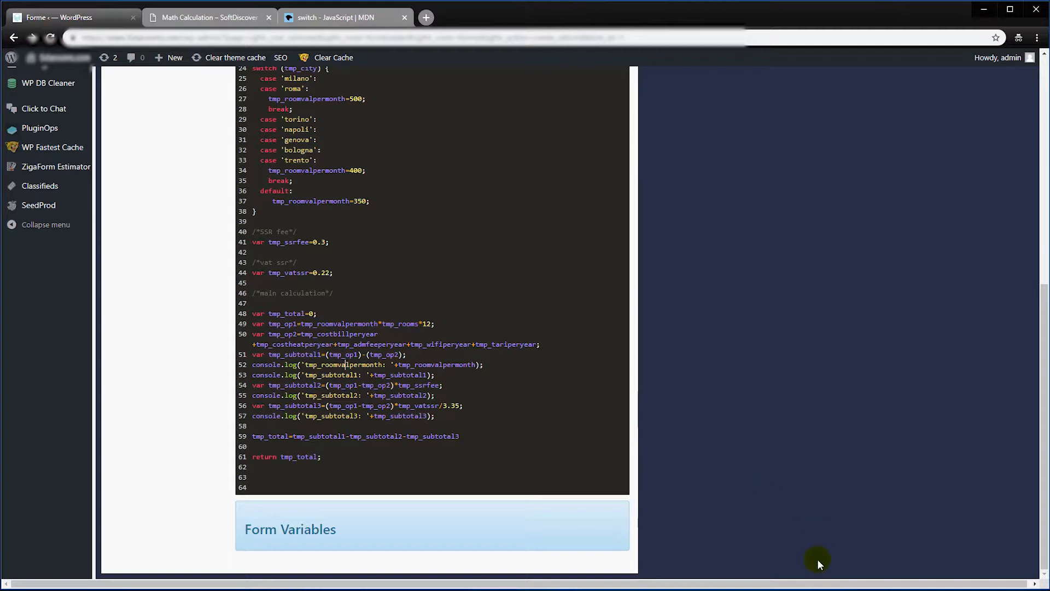
Switch to Notepad and examine the three parts of the yearly earnings SUM formula.
{"action": "key", "text": "alt+Tab"}
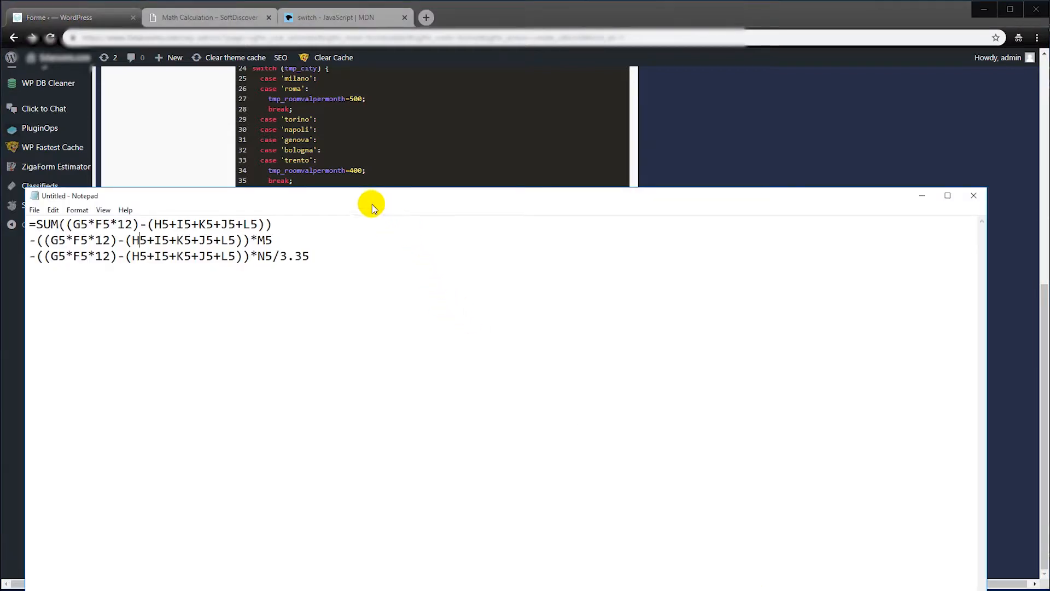
{"action": "left_click_drag", "start_coordinate": [276, 225], "coordinate": [26, 225]}
{"action": "left_click", "coordinate": [312, 241]}
{"action": "left_click_drag", "start_coordinate": [330, 254], "coordinate": [34, 225]}
{"action": "left_click", "coordinate": [187, 241]}
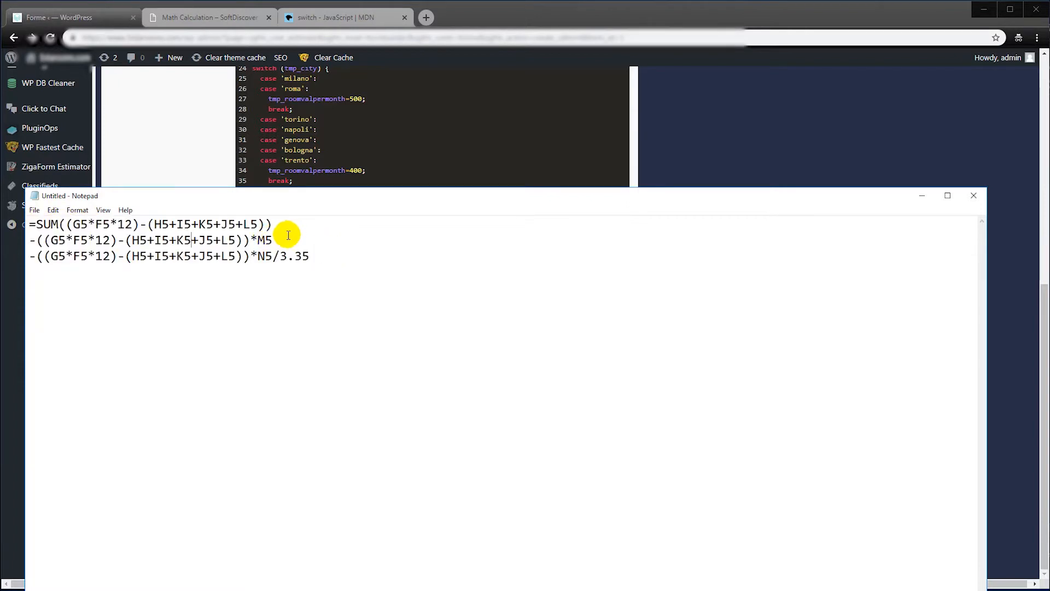
{"action": "left_click_drag", "start_coordinate": [276, 224], "coordinate": [22, 225]}
{"action": "left_click", "coordinate": [203, 243]}
{"action": "left_click", "coordinate": [295, 251]}
{"action": "left_click_drag", "start_coordinate": [320, 254], "coordinate": [34, 225]}
{"action": "left_click", "coordinate": [288, 224]}
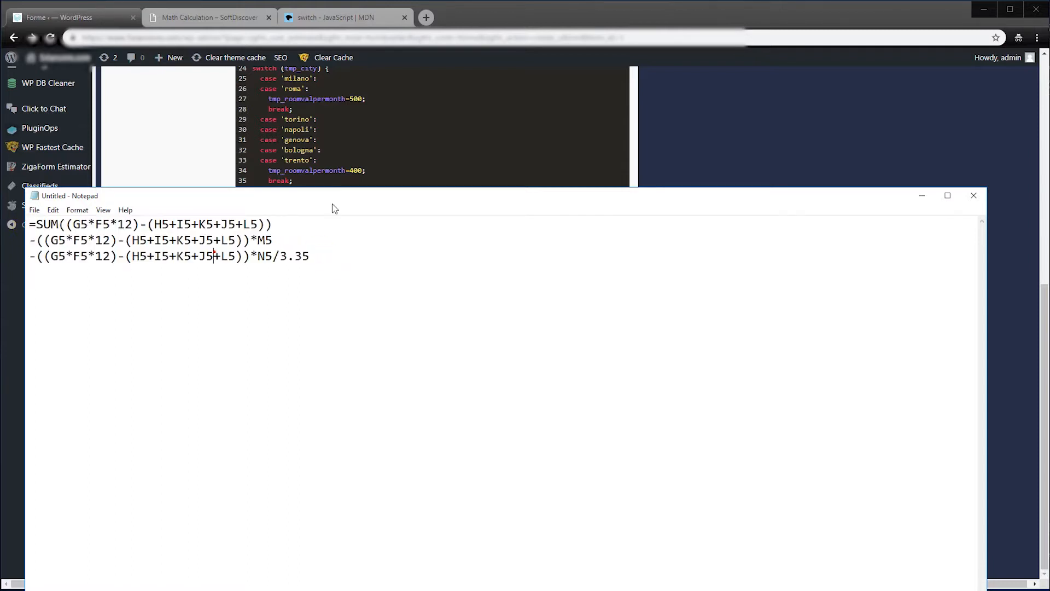
Return to the calculation code and examine the tmp_subtotal1, tmp_subtotal2 and tmp_subtotal3 expressions and their console.log lines.
{"action": "left_click", "coordinate": [331, 176]}
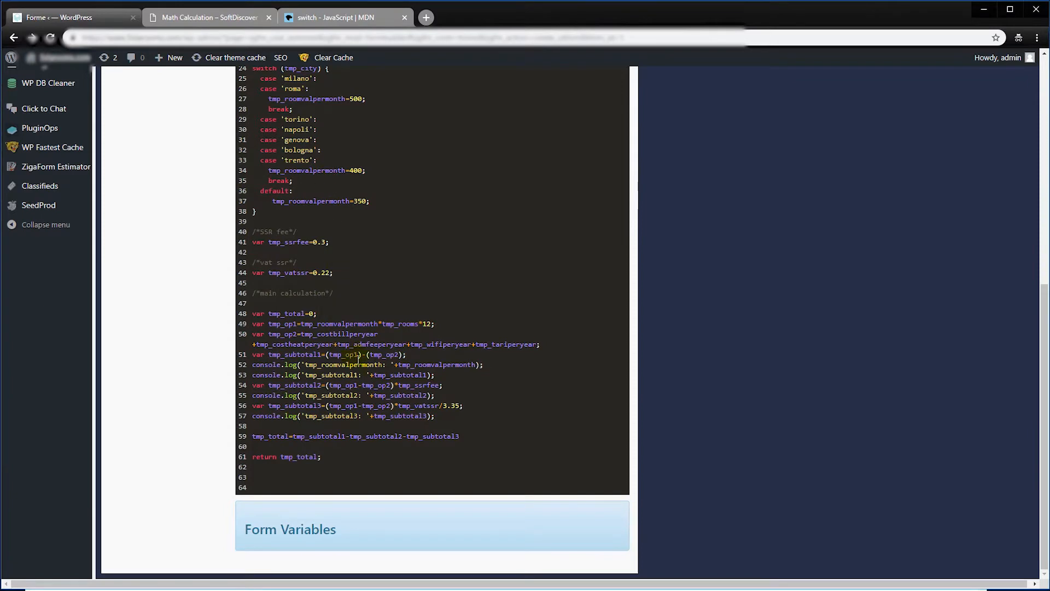
{"action": "left_click_drag", "start_coordinate": [412, 354], "coordinate": [315, 355]}
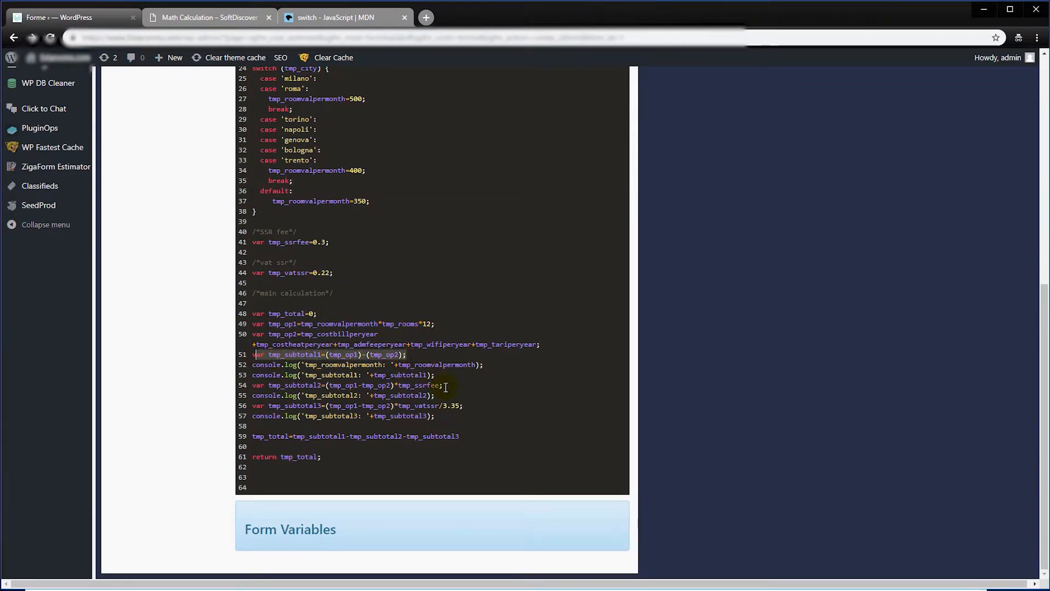
{"action": "left_click_drag", "start_coordinate": [445, 387], "coordinate": [311, 386]}
{"action": "left_click_drag", "start_coordinate": [474, 410], "coordinate": [267, 409]}
{"action": "left_click", "coordinate": [376, 388]}
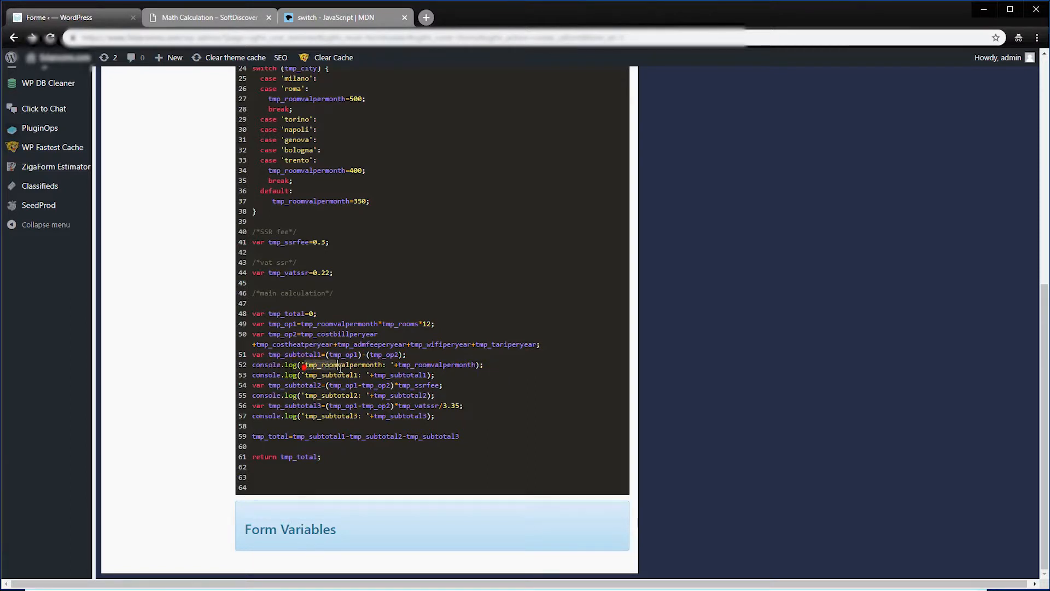
{"action": "left_click", "coordinate": [381, 372]}
{"action": "left_click_drag", "start_coordinate": [442, 375], "coordinate": [254, 367]}
{"action": "left_click", "coordinate": [361, 370]}
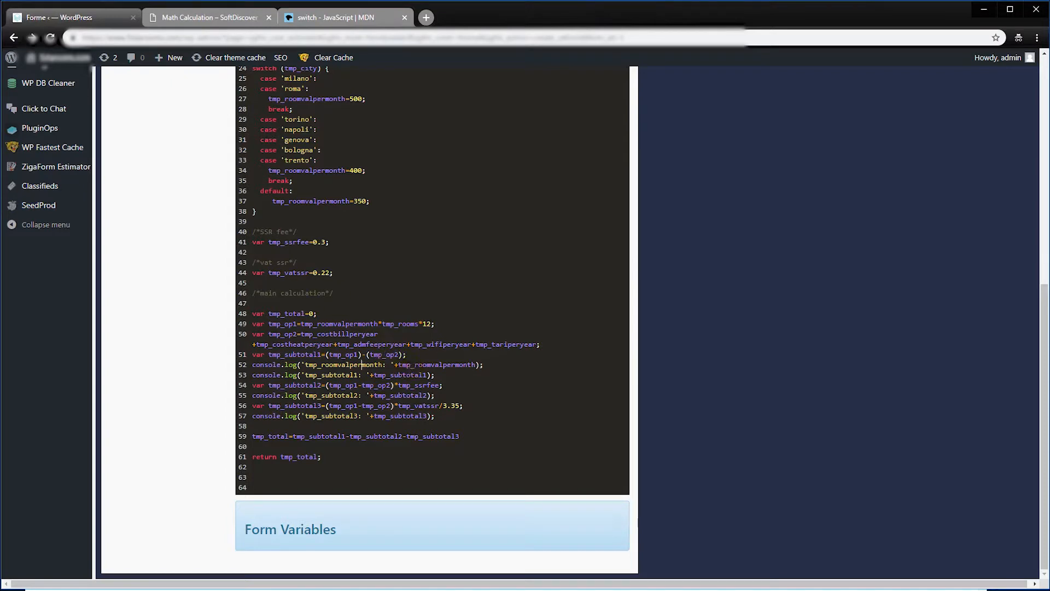
Switch to the proiezioni aggiornate.xlsx workbook in Excel and examine the opt1, opt2 and opt3 columns for all cities.
{"action": "left_click_drag", "start_coordinate": [0, 91], "coordinate": [534, 104]}
{"action": "left_click", "coordinate": [647, 298]}
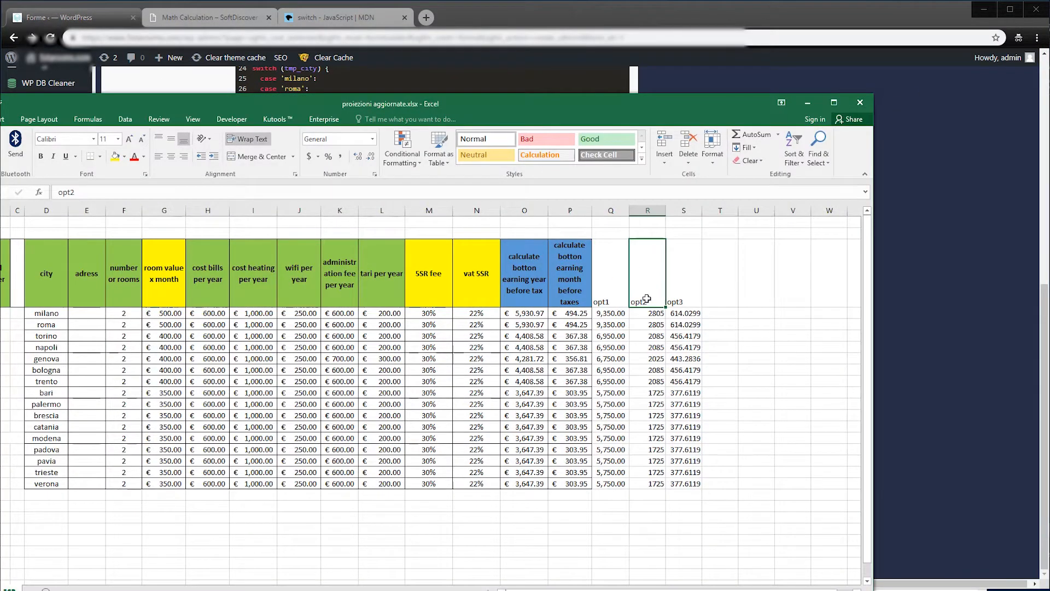
{"action": "left_click", "coordinate": [693, 300]}
{"action": "left_click", "coordinate": [605, 300]}
{"action": "left_click_drag", "start_coordinate": [604, 300], "coordinate": [681, 484]}
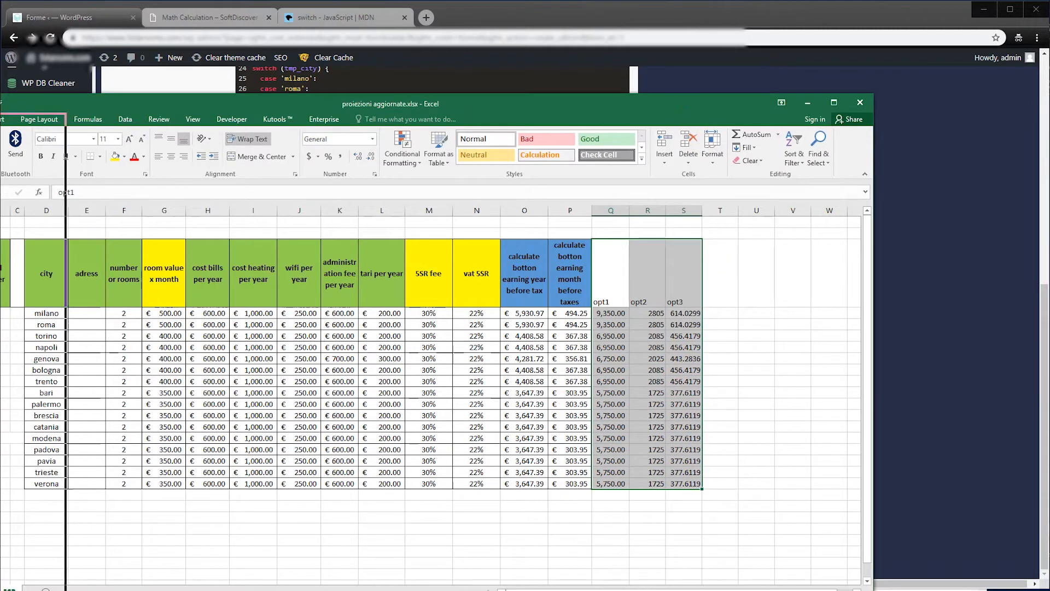
Return to the form's calculation page in the browser and open the desktop preview.
{"action": "key", "text": "alt+Tab"}
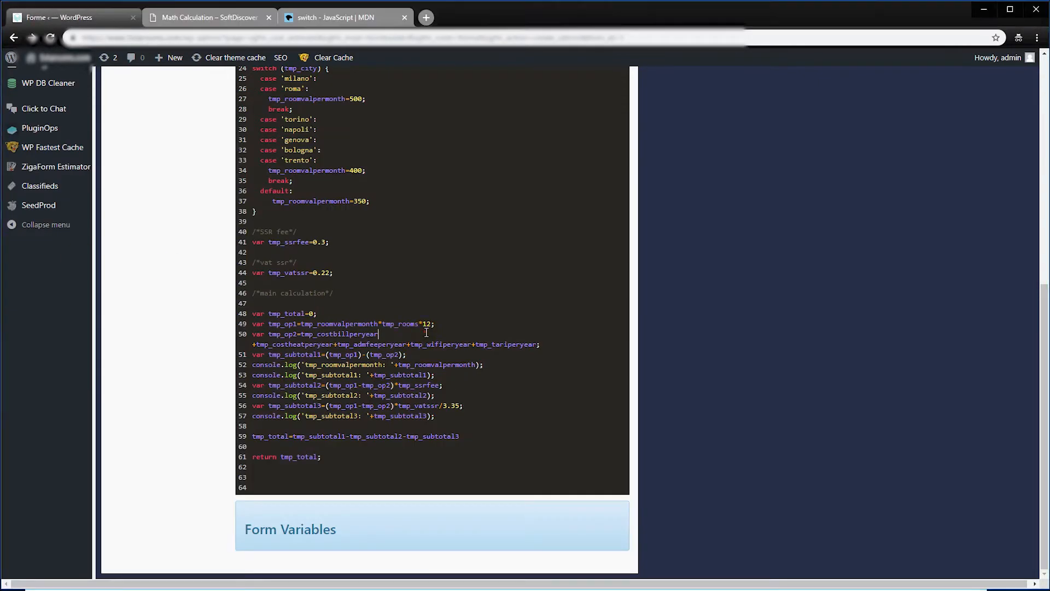
{"action": "scroll", "coordinate": [490, 374], "scroll_direction": "up", "scroll_amount": 8}
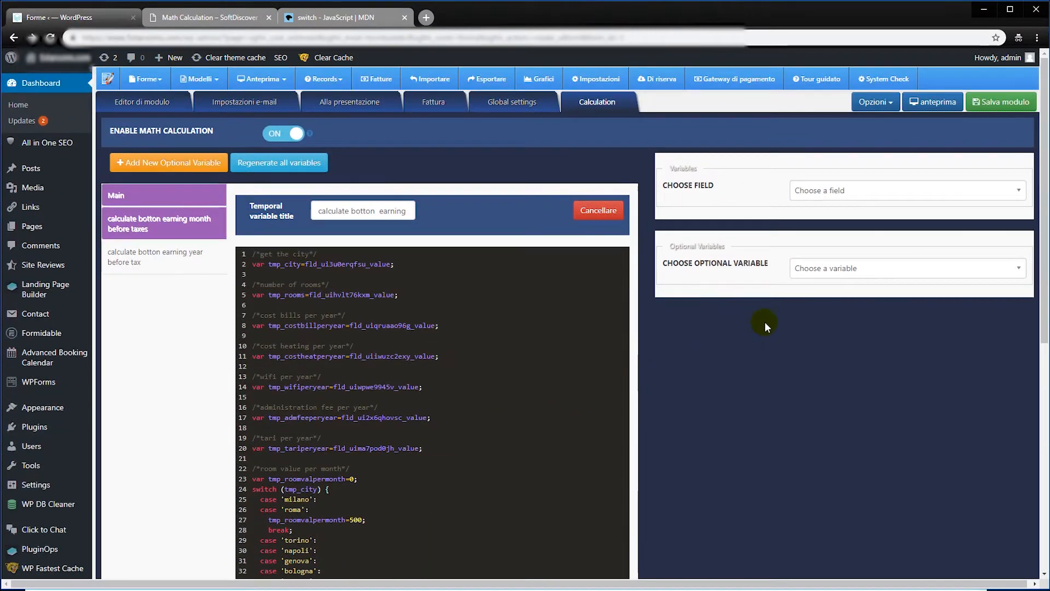
{"action": "left_click", "coordinate": [956, 104]}
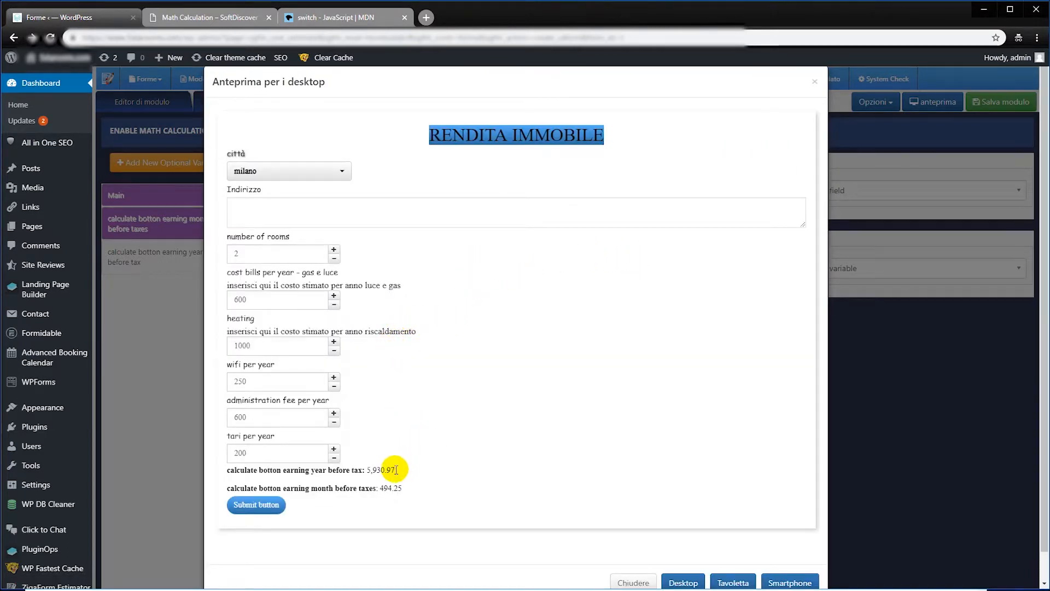
Place the Excel workbook over the preview and compare milano's yearly and monthly earnings with the form's calculated values.
{"action": "left_click_drag", "start_coordinate": [0, 169], "coordinate": [990, 113]}
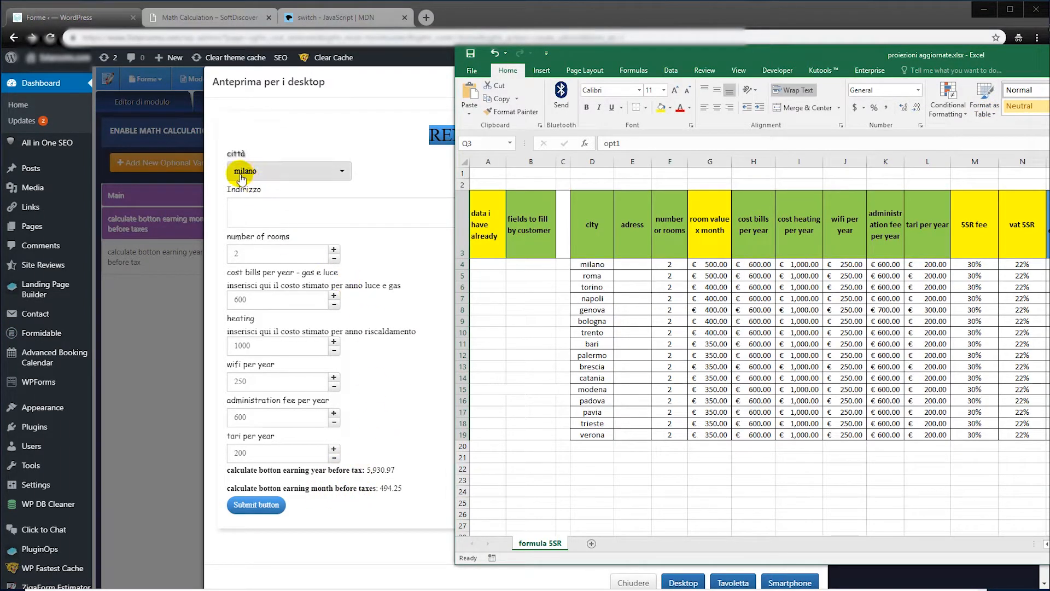
{"action": "left_click", "coordinate": [605, 265]}
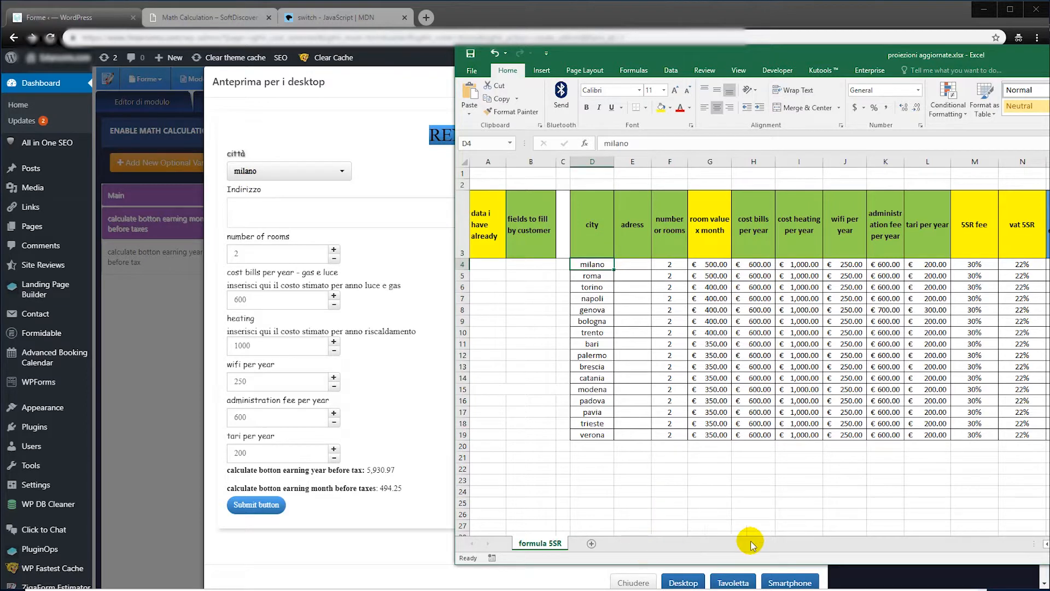
{"action": "left_click_drag", "start_coordinate": [1049, 544], "coordinate": [1049, 543]}
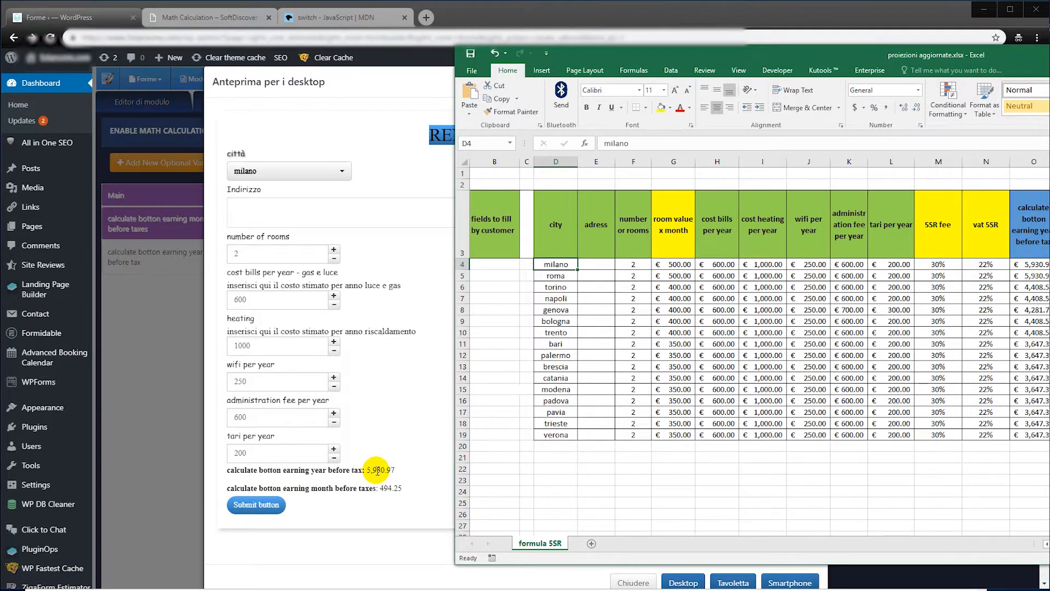
{"action": "left_click_drag", "start_coordinate": [736, 50], "coordinate": [321, 65]}
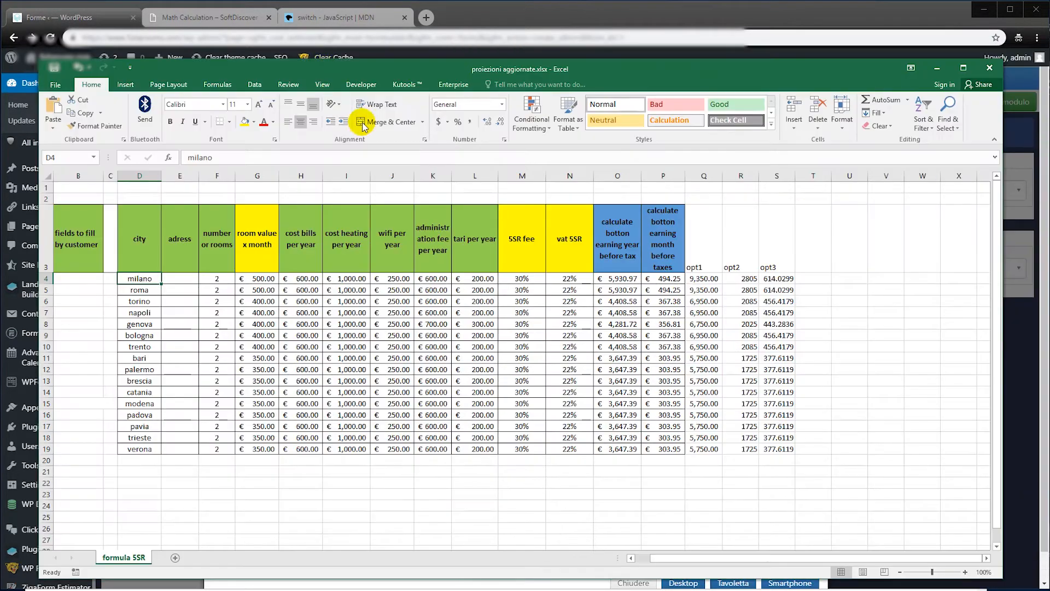
{"action": "left_click", "coordinate": [616, 280]}
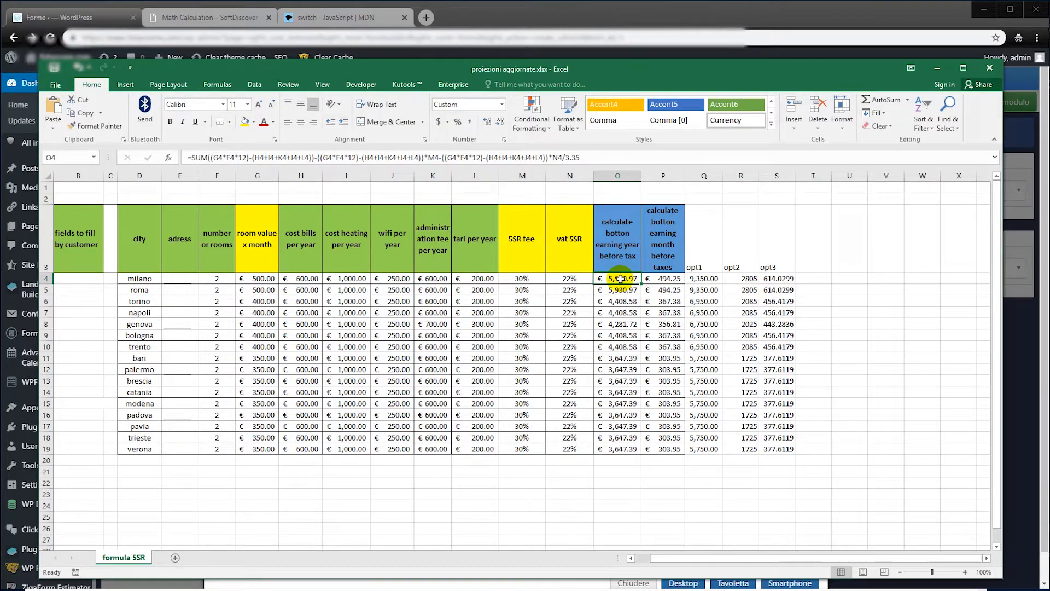
{"action": "mouse_move", "coordinate": [639, 272]}
{"action": "left_mouse_down"}
{"action": "mouse_move", "coordinate": [607, 288]}
{"action": "mouse_move", "coordinate": [633, 268]}
{"action": "left_mouse_up"}
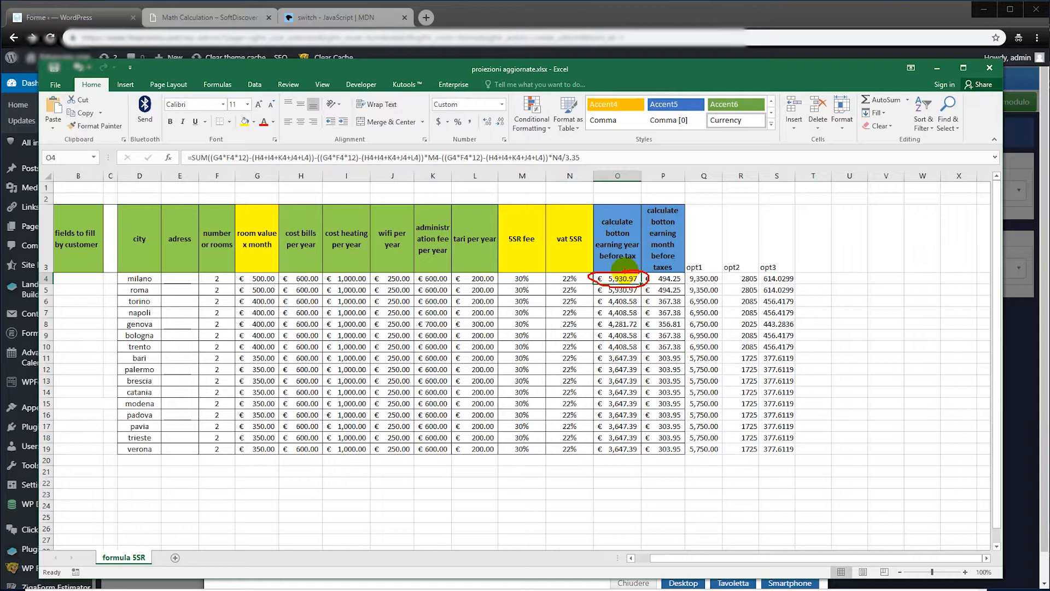
Arrange the developer tools console beside the Excel workbook and compare the logged subtotals with milano's opt1, opt2 and opt3 values.
{"action": "left_click_drag", "start_coordinate": [622, 68], "coordinate": [340, 69]}
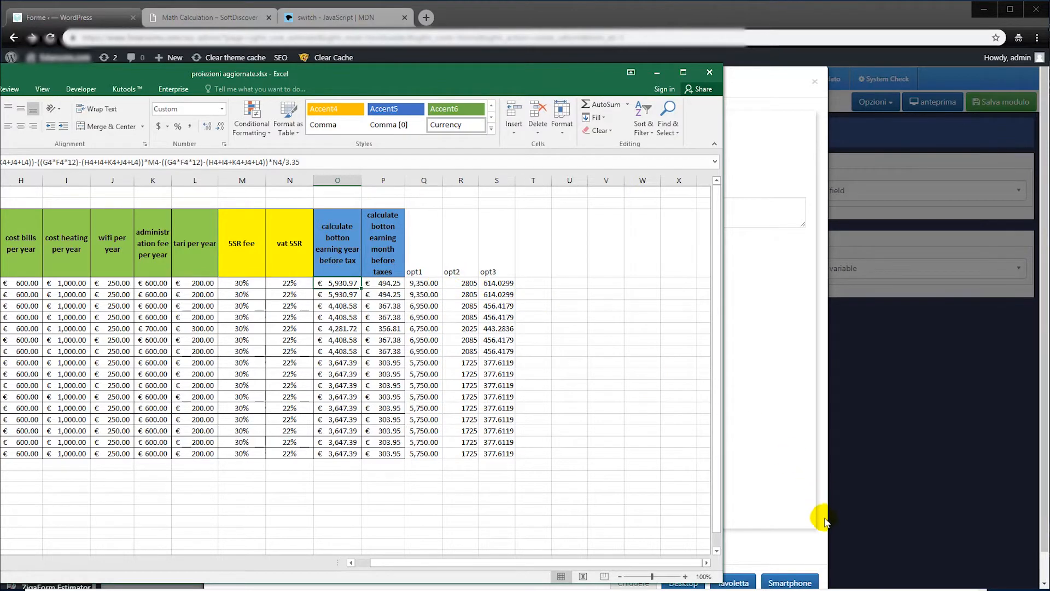
{"action": "left_click", "coordinate": [870, 590]}
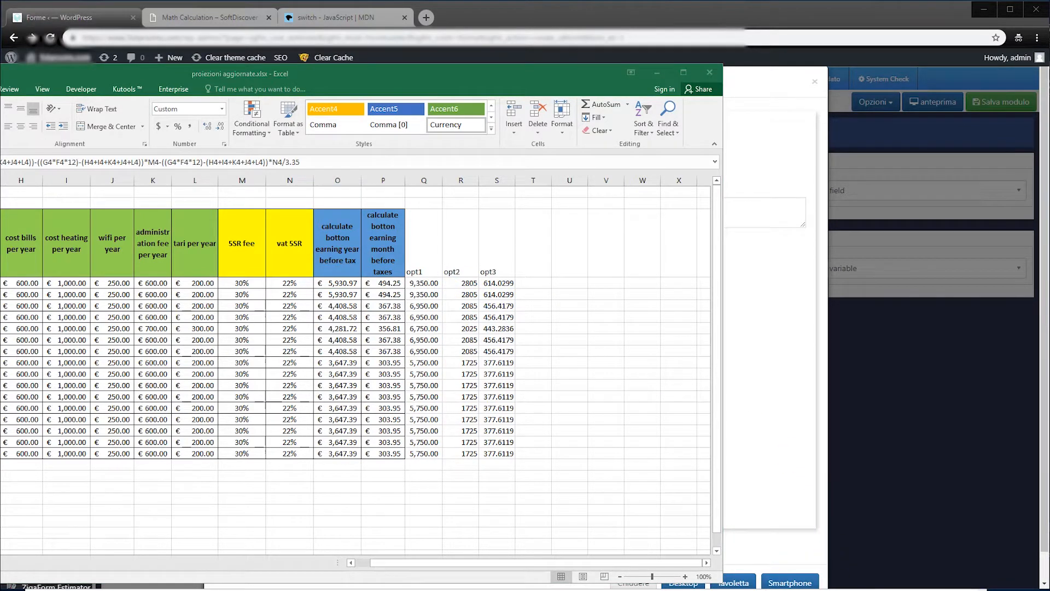
{"action": "left_click_drag", "start_coordinate": [1, 65], "coordinate": [905, 414]}
{"action": "left_click_drag", "start_coordinate": [626, 75], "coordinate": [841, 152]}
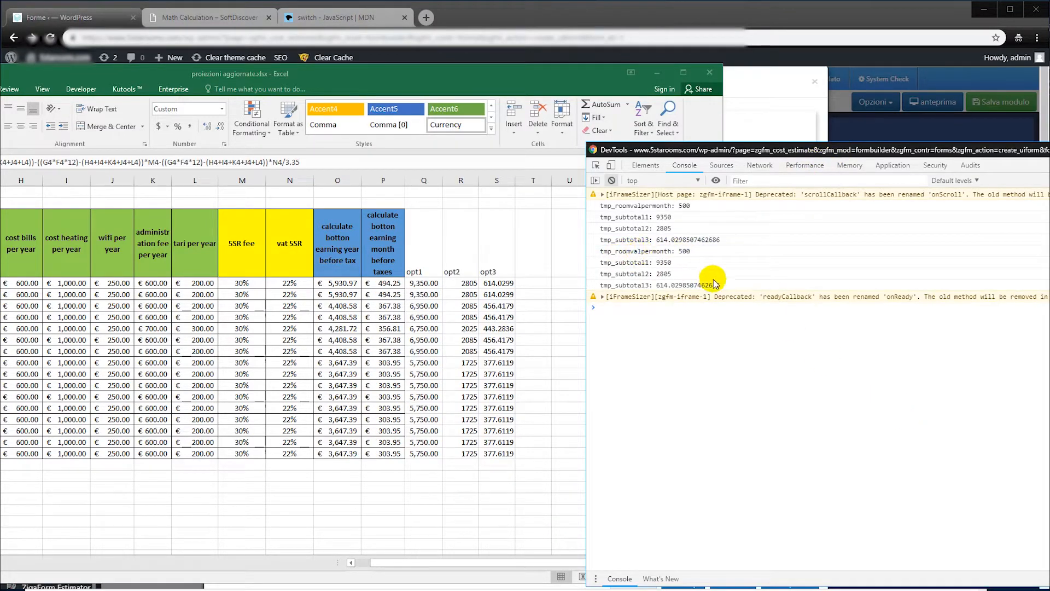
{"action": "left_click_drag", "start_coordinate": [721, 285], "coordinate": [600, 266]}
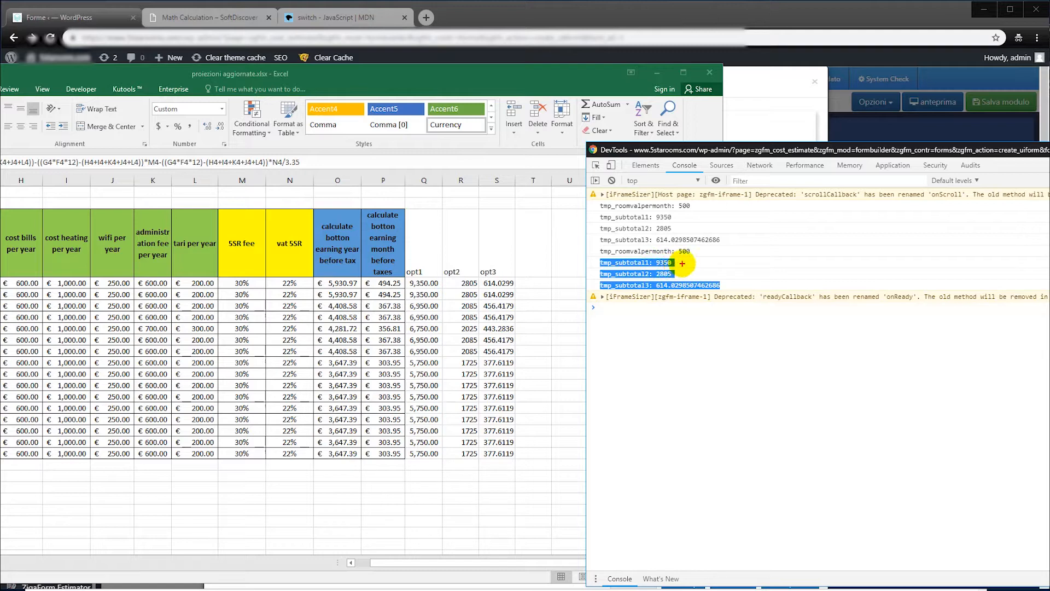
{"action": "mouse_move", "coordinate": [683, 261]}
{"action": "left_mouse_down"}
{"action": "mouse_move", "coordinate": [595, 264]}
{"action": "mouse_move", "coordinate": [690, 267]}
{"action": "left_mouse_up"}
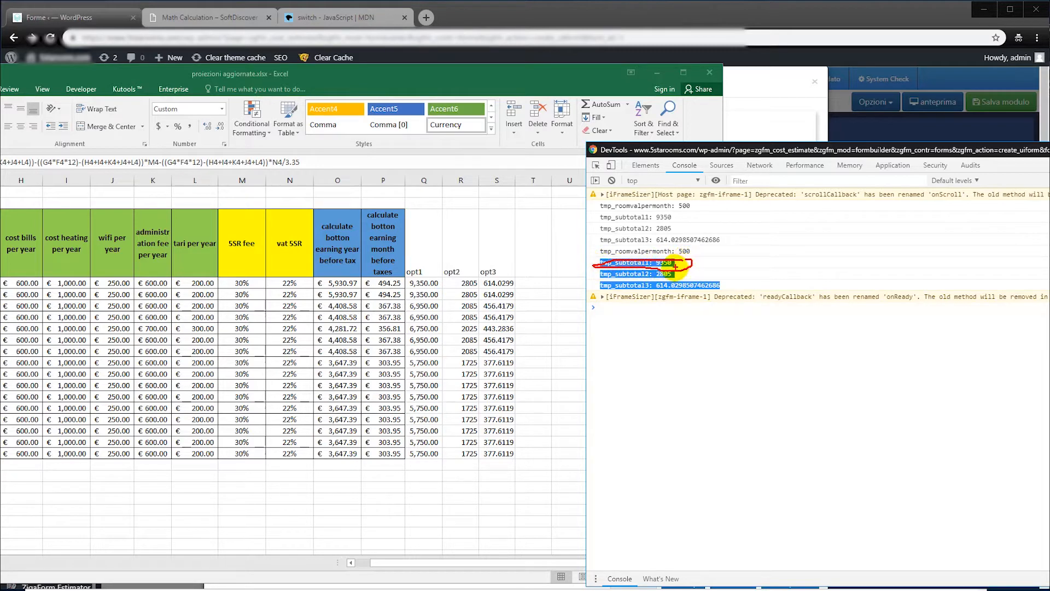
Match the logged tmp_subtotal1, tmp_subtotal2 and tmp_subtotal3 values one by one with milano's opt1, opt2 and opt3 cells.
{"action": "mouse_move", "coordinate": [444, 277]}
{"action": "left_mouse_down"}
{"action": "mouse_move", "coordinate": [409, 278]}
{"action": "mouse_move", "coordinate": [447, 292]}
{"action": "left_mouse_up"}
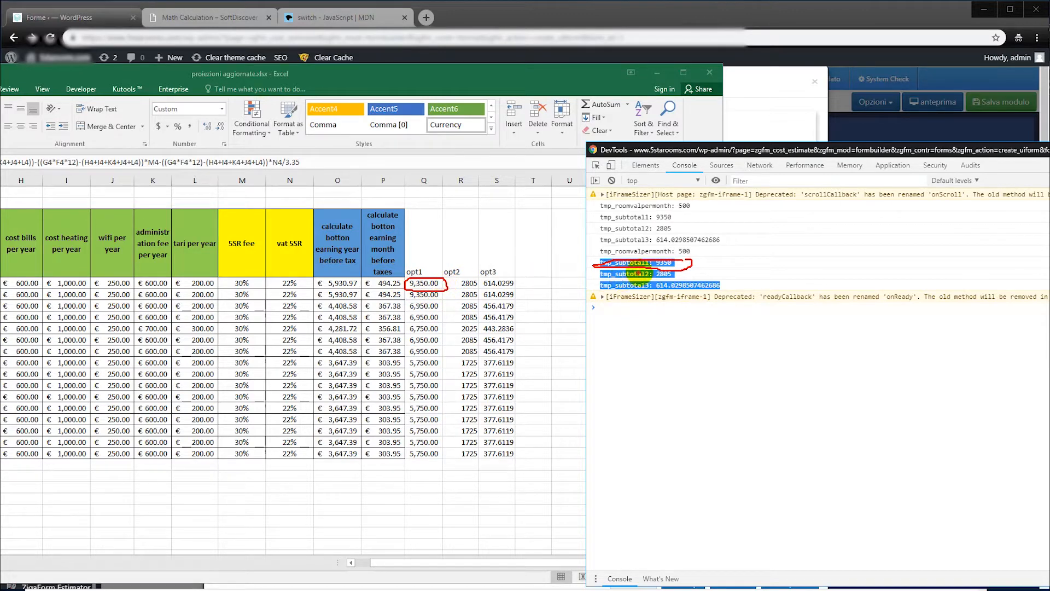
{"action": "mouse_move", "coordinate": [690, 272]}
{"action": "left_mouse_down"}
{"action": "mouse_move", "coordinate": [601, 274]}
{"action": "mouse_move", "coordinate": [678, 273]}
{"action": "left_mouse_up"}
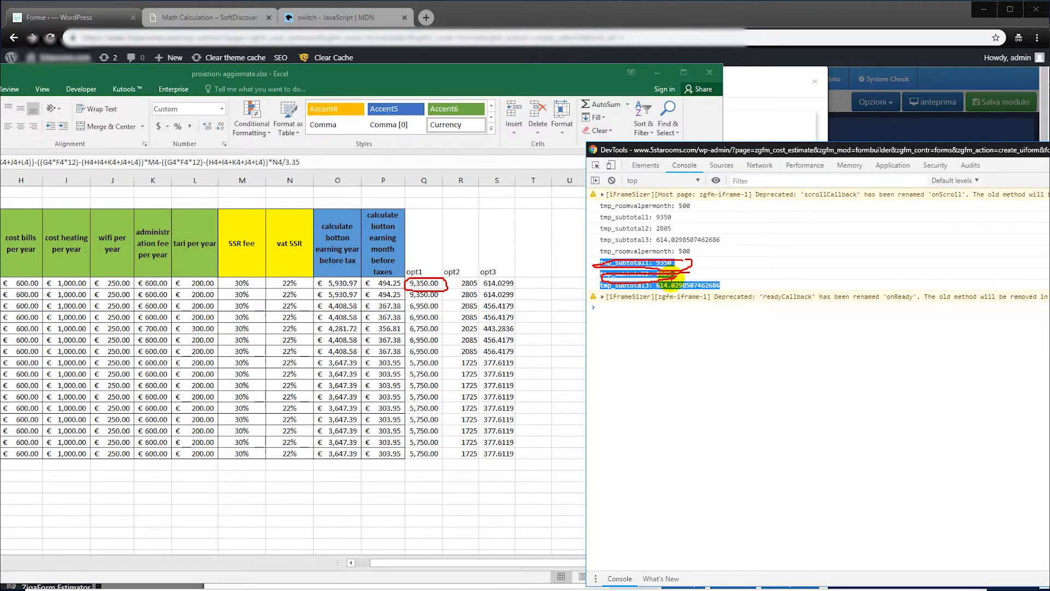
{"action": "mouse_move", "coordinate": [476, 276]}
{"action": "left_mouse_down"}
{"action": "mouse_move", "coordinate": [451, 283]}
{"action": "mouse_move", "coordinate": [486, 278]}
{"action": "left_mouse_up"}
{"action": "left_click_drag", "start_coordinate": [721, 275], "coordinate": [583, 286]}
{"action": "left_click_drag", "start_coordinate": [691, 296], "coordinate": [726, 283]}
{"action": "mouse_move", "coordinate": [529, 272]}
{"action": "left_mouse_down"}
{"action": "mouse_move", "coordinate": [490, 272]}
{"action": "mouse_move", "coordinate": [481, 284]}
{"action": "mouse_move", "coordinate": [523, 292]}
{"action": "left_mouse_up"}
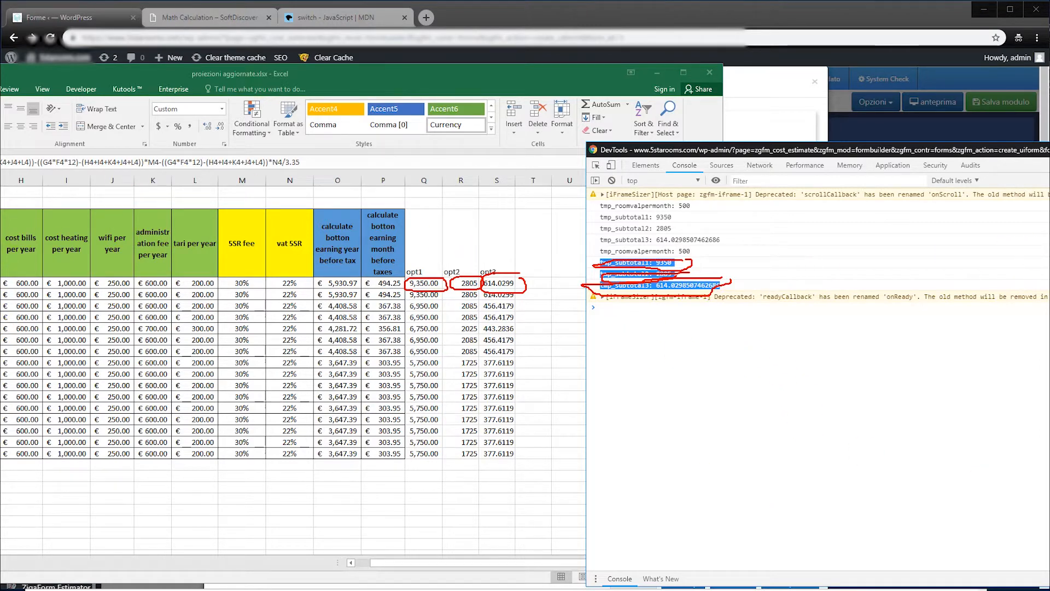
{"action": "key", "text": "Escape"}
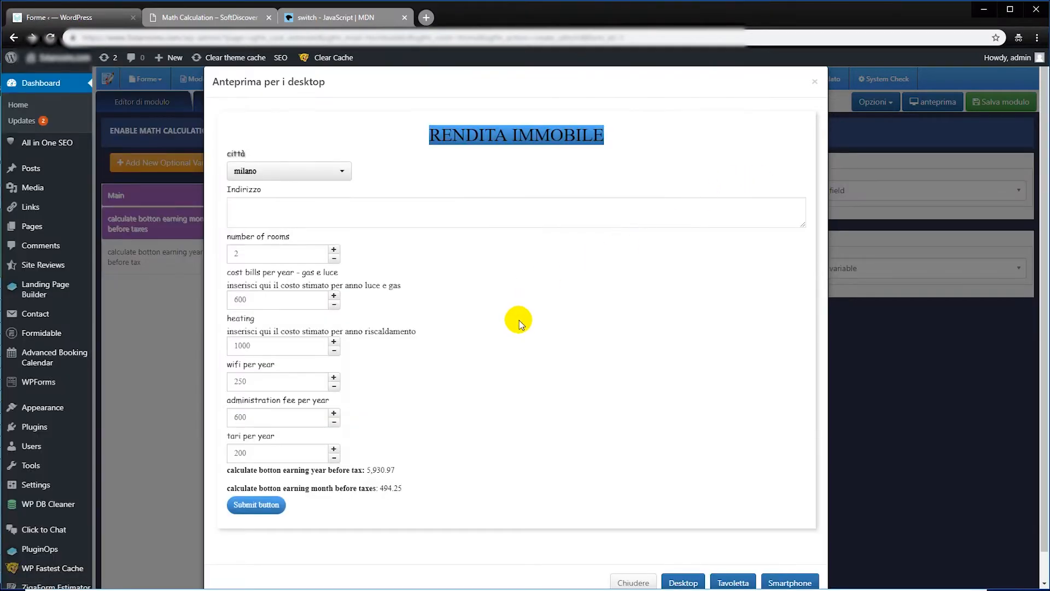
Close the preview and delete the console.log lines for tmp_roomvalpermonth, tmp_subtotal1 and tmp_subtotal2 from the monthly earnings calculation code.
{"action": "left_click", "coordinate": [862, 352]}
{"action": "scroll", "coordinate": [490, 259], "scroll_direction": "down", "scroll_amount": 8}
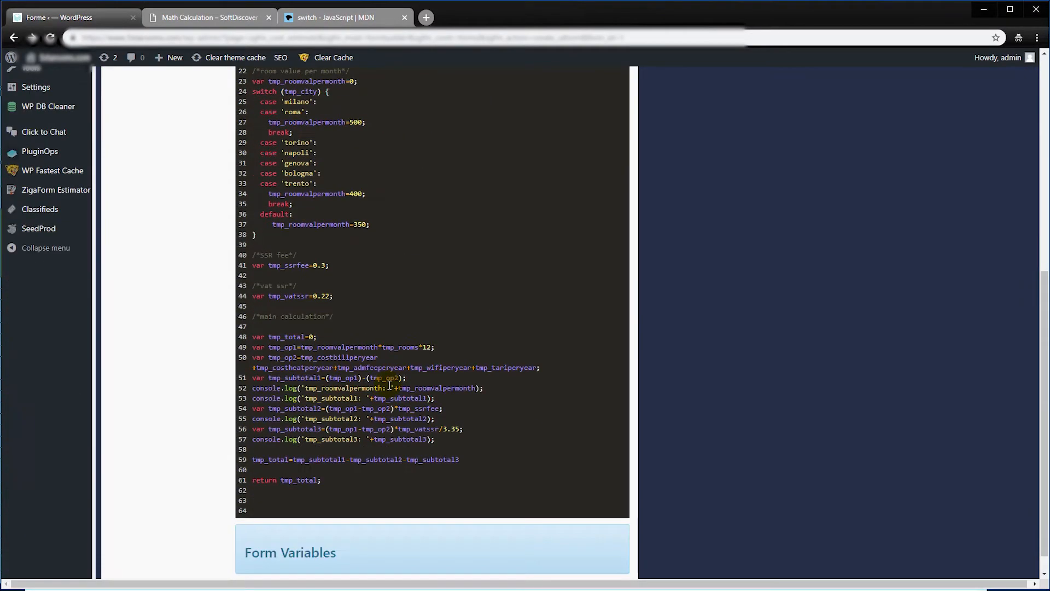
{"action": "left_click_drag", "start_coordinate": [435, 375], "coordinate": [256, 367]}
{"action": "key", "text": "BackSpace"}
{"action": "key", "text": "BackSpace"}
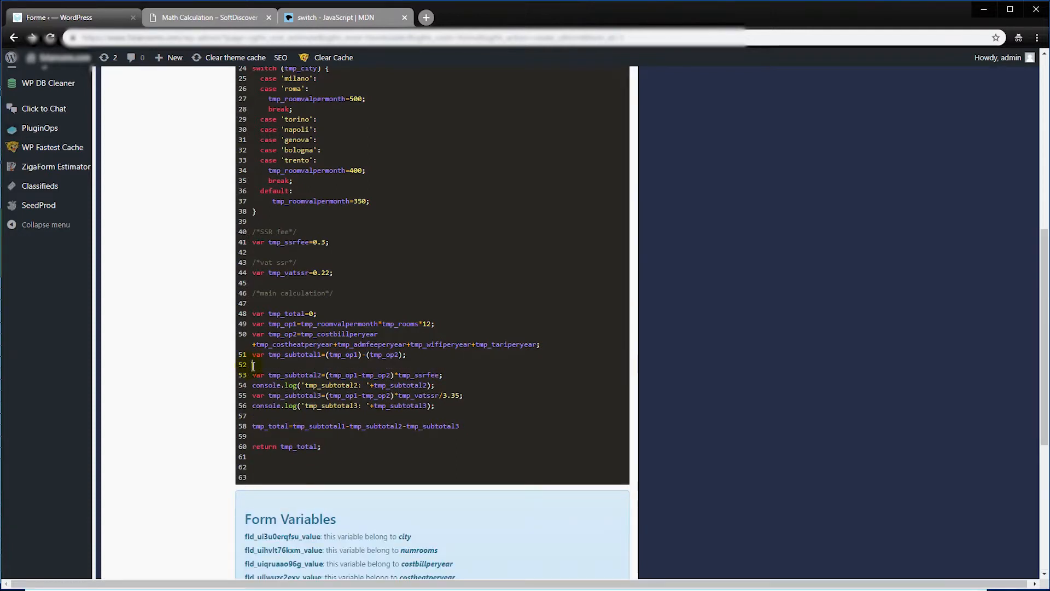
{"action": "left_click_drag", "start_coordinate": [471, 385], "coordinate": [365, 385]}
{"action": "left_click_drag", "start_coordinate": [444, 375], "coordinate": [241, 373]}
{"action": "key", "text": "BackSpace"}
{"action": "key", "text": "BackSpace"}
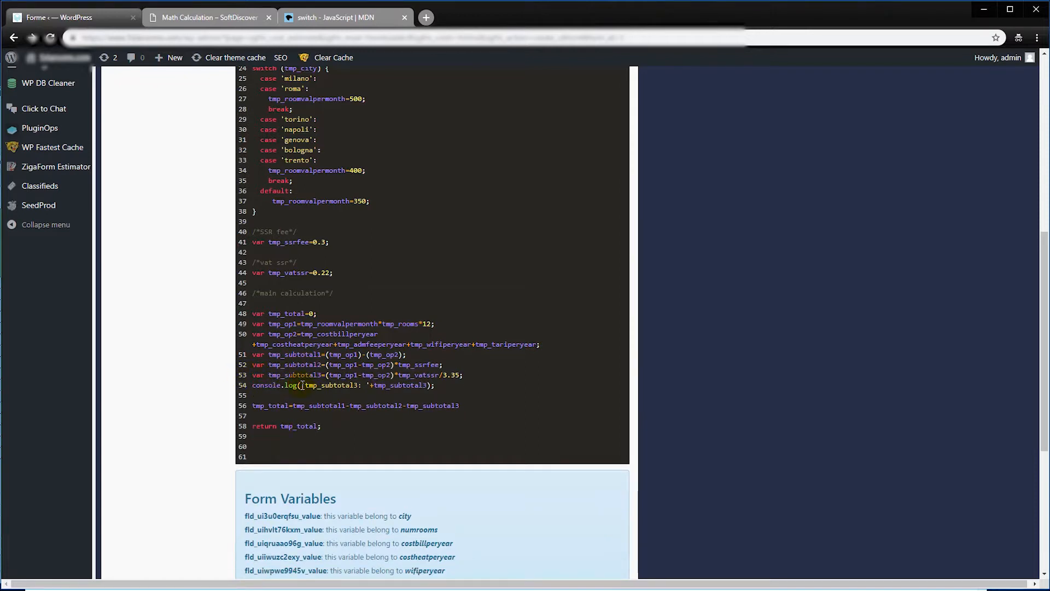
Comment out the tmp_subtotal3 console.log line in the monthly earnings code and save the form.
{"action": "type", "text": "/*"}
{"action": "left_click", "coordinate": [458, 385]}
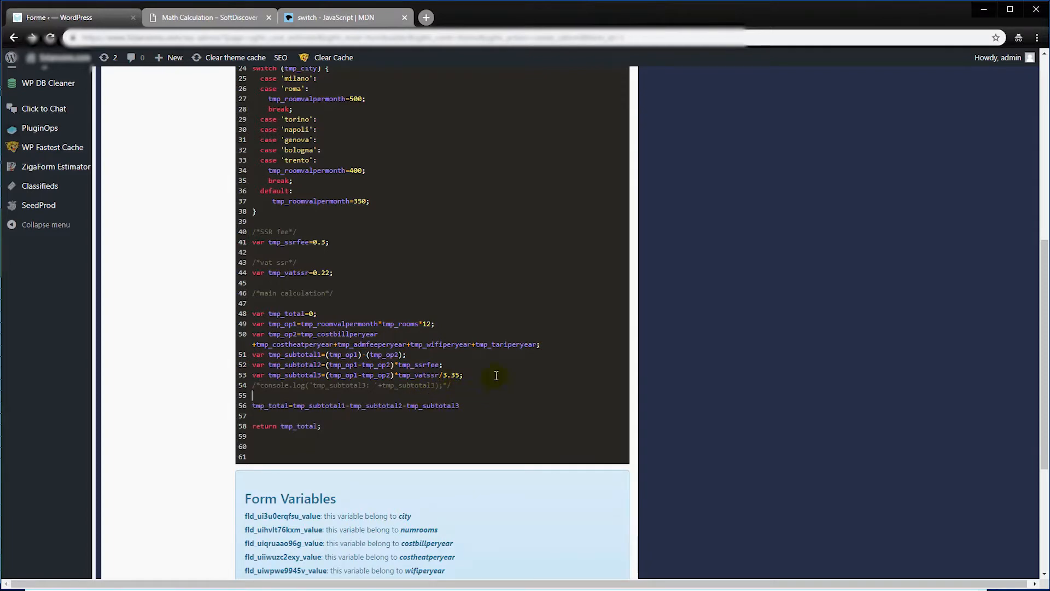
{"action": "scroll", "coordinate": [487, 385], "scroll_direction": "up", "scroll_amount": 8}
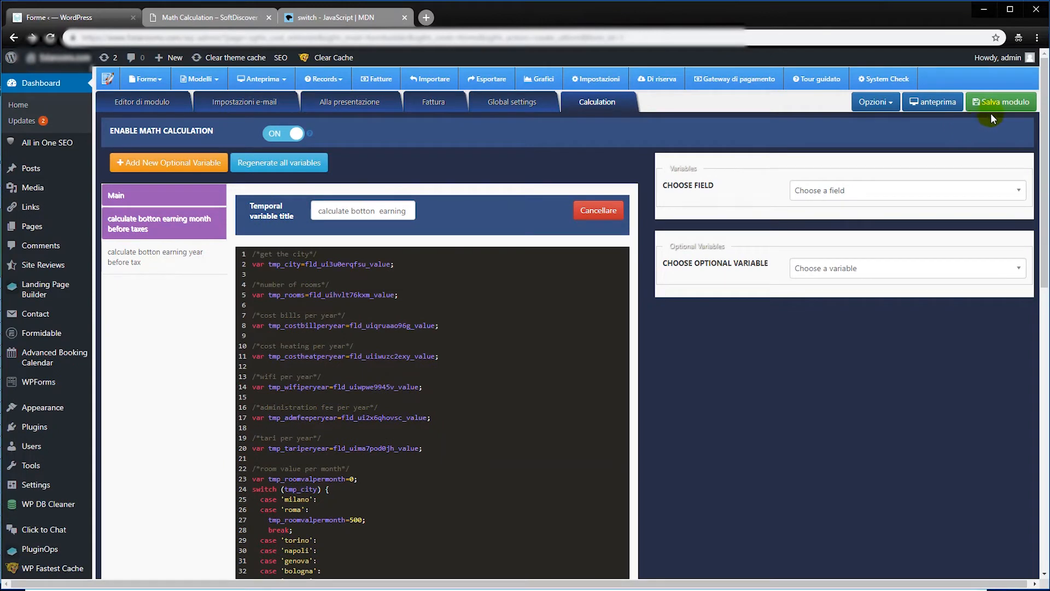
{"action": "left_click", "coordinate": [990, 113]}
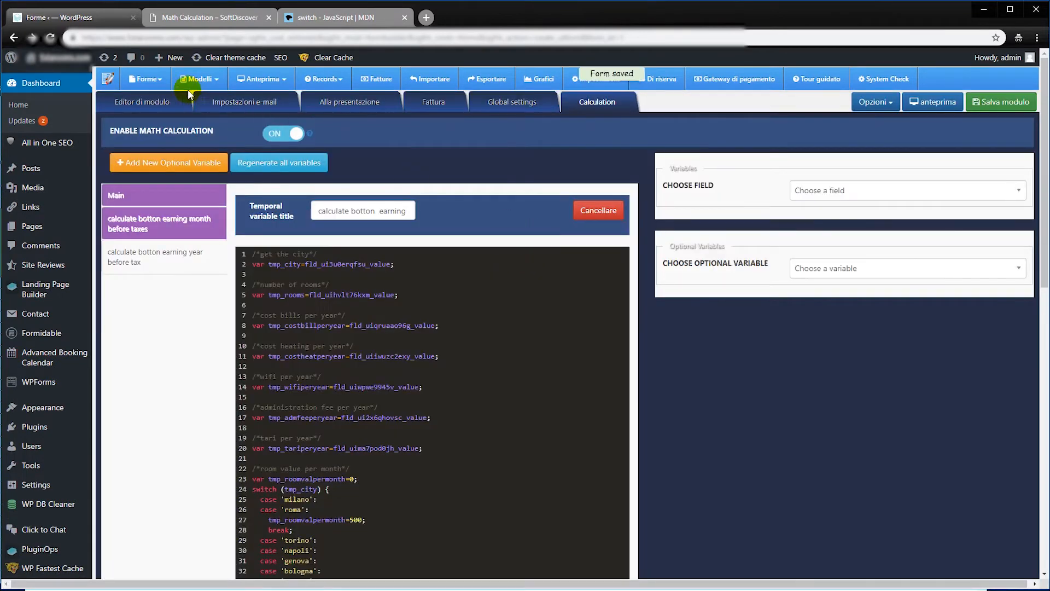
Reload the form editor page and open the form's desktop preview.
{"action": "left_click", "coordinate": [51, 37]}
{"action": "key", "text": "alt+Tab"}
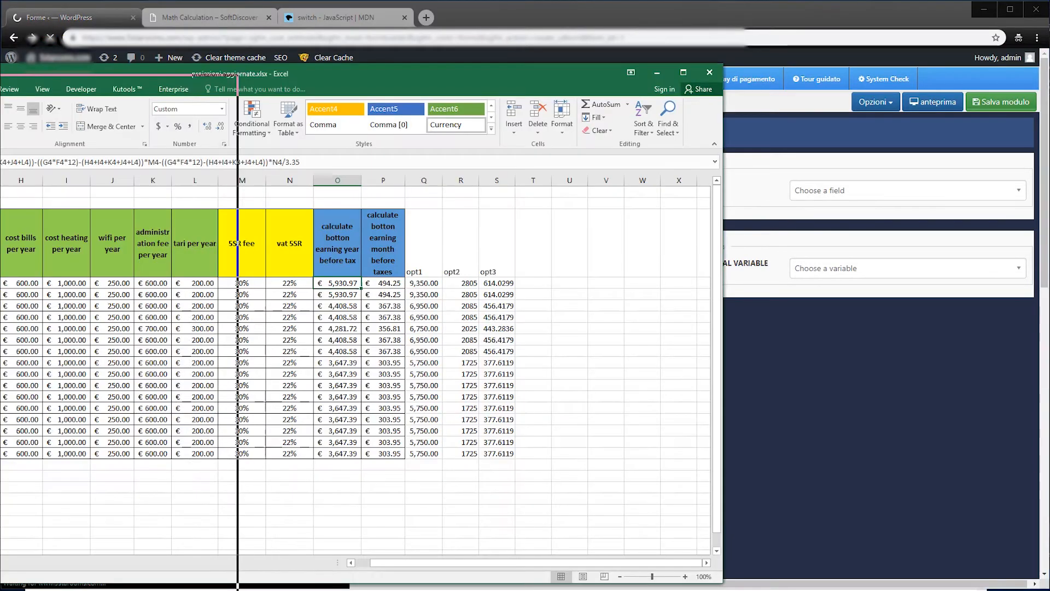
{"action": "key", "text": "alt+Tab"}
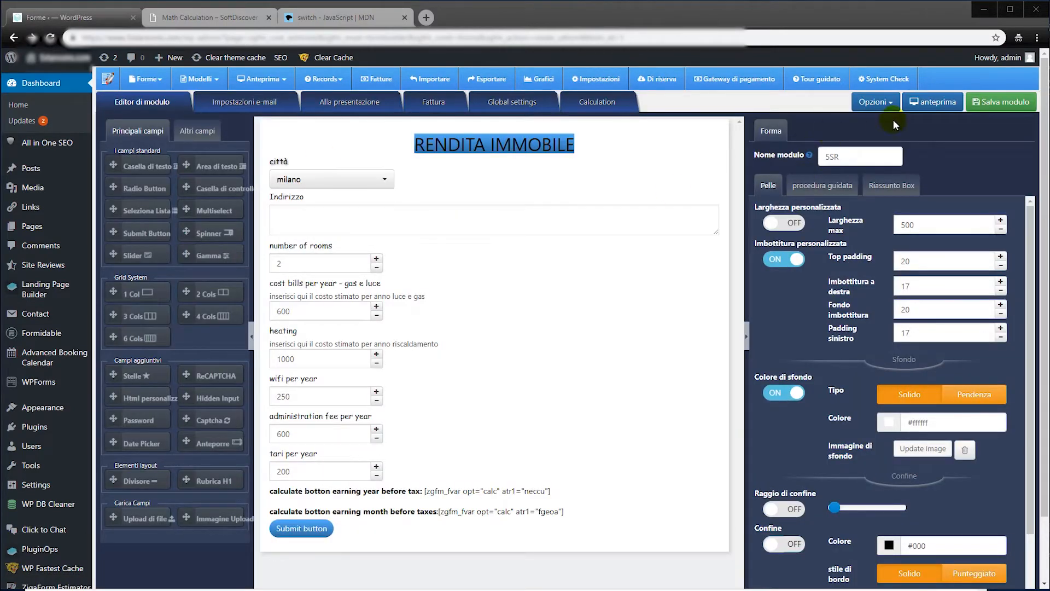
{"action": "left_click", "coordinate": [936, 102]}
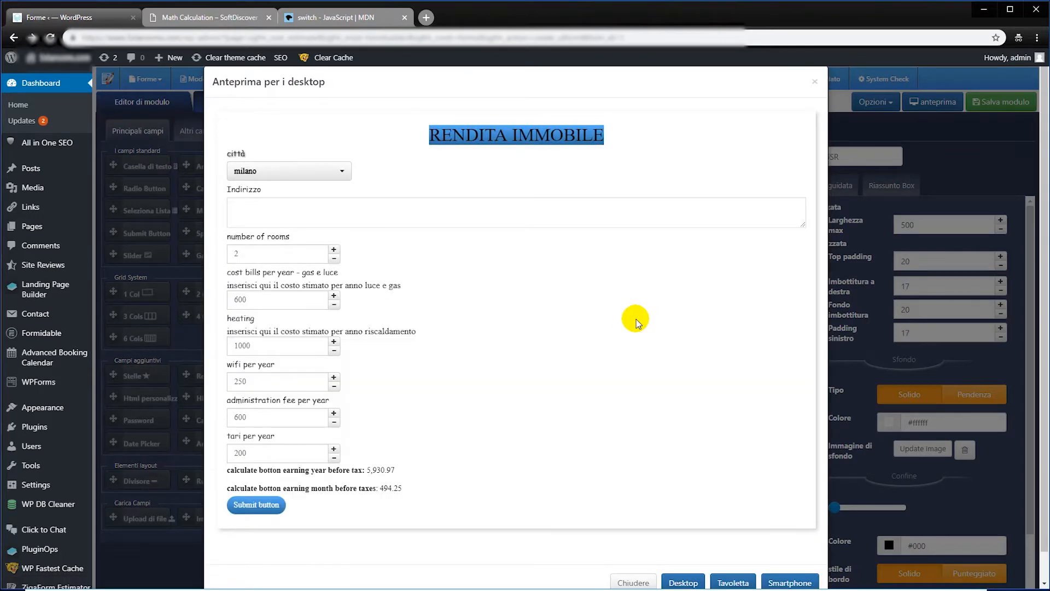
Bring the Excel workbook over the preview and enlarge its window to show the headers and all city rows.
{"action": "left_click_drag", "start_coordinate": [0, 174], "coordinate": [599, 406]}
{"action": "left_click_drag", "start_coordinate": [838, 211], "coordinate": [284, 307]}
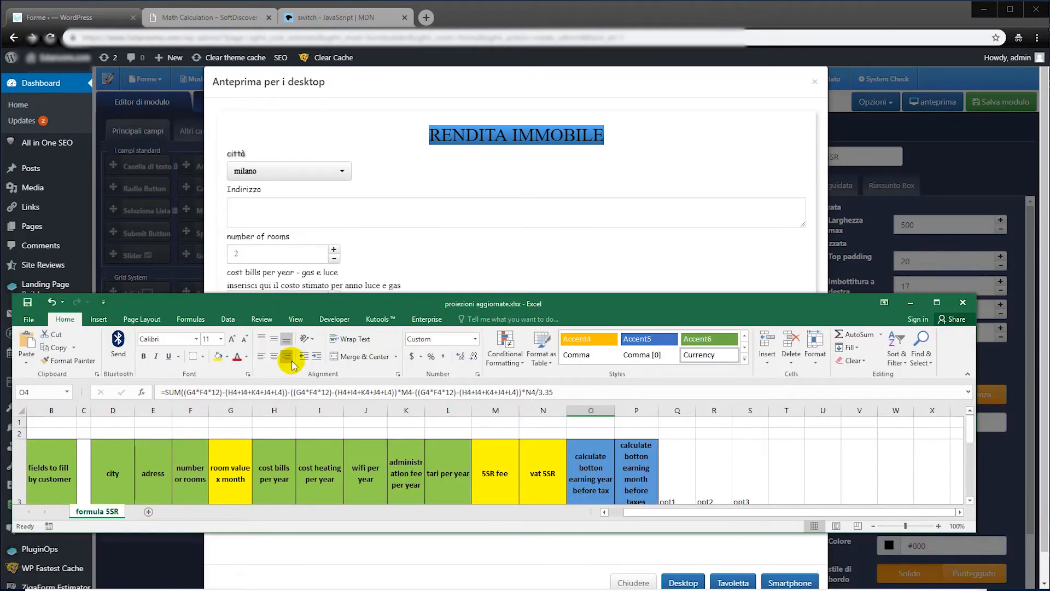
{"action": "scroll", "coordinate": [370, 455], "scroll_direction": "down", "scroll_amount": 1}
{"action": "scroll", "coordinate": [370, 455], "scroll_direction": "up", "scroll_amount": 1}
{"action": "scroll", "coordinate": [370, 457], "scroll_direction": "down", "scroll_amount": 1}
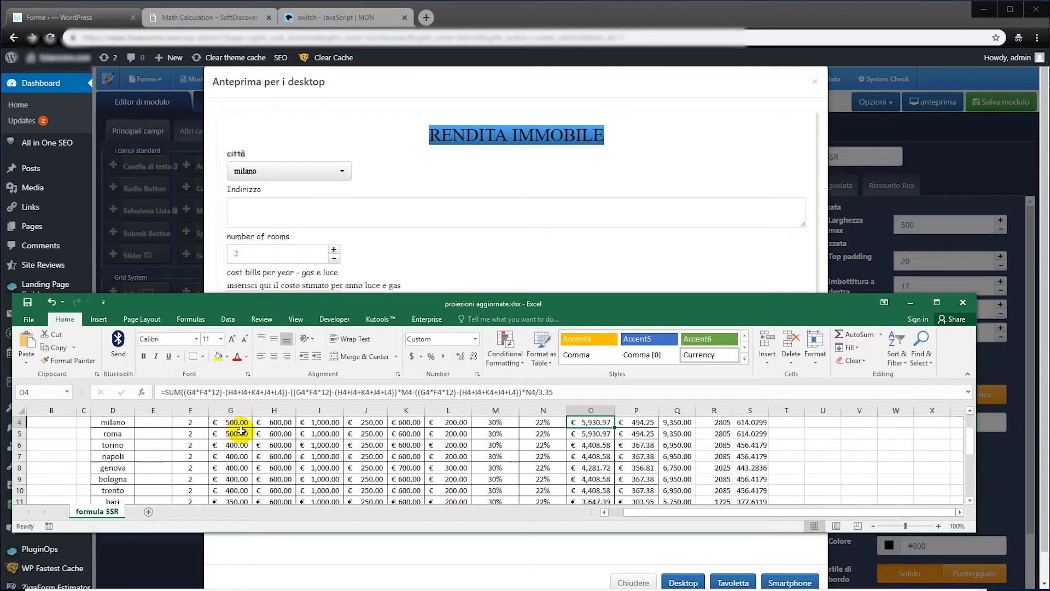
{"action": "left_click_drag", "start_coordinate": [323, 305], "coordinate": [341, 99]}
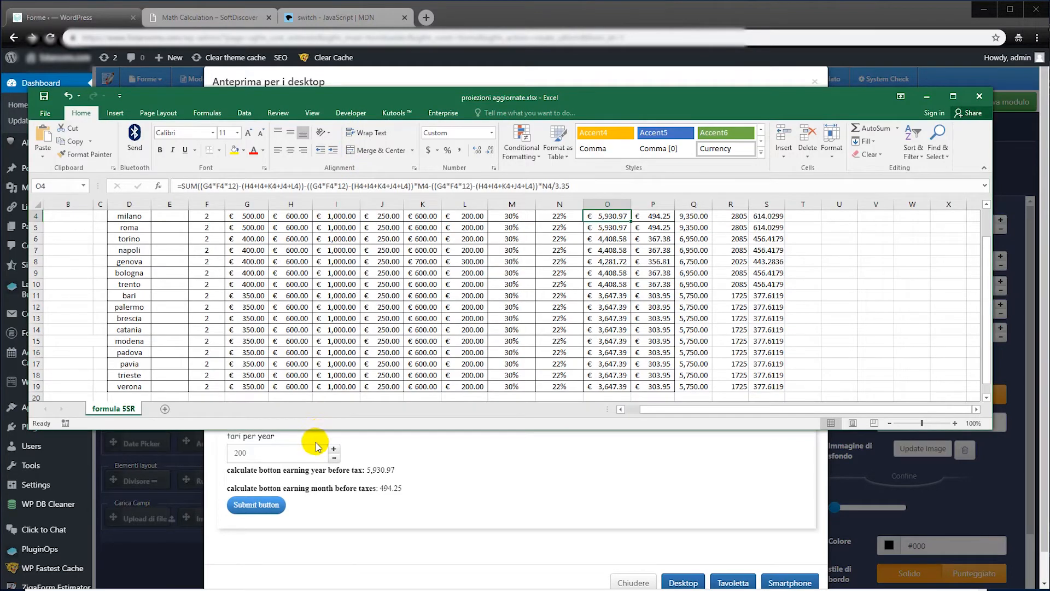
{"action": "left_click_drag", "start_coordinate": [315, 431], "coordinate": [316, 553]}
{"action": "scroll", "coordinate": [362, 436], "scroll_direction": "up", "scroll_amount": 1}
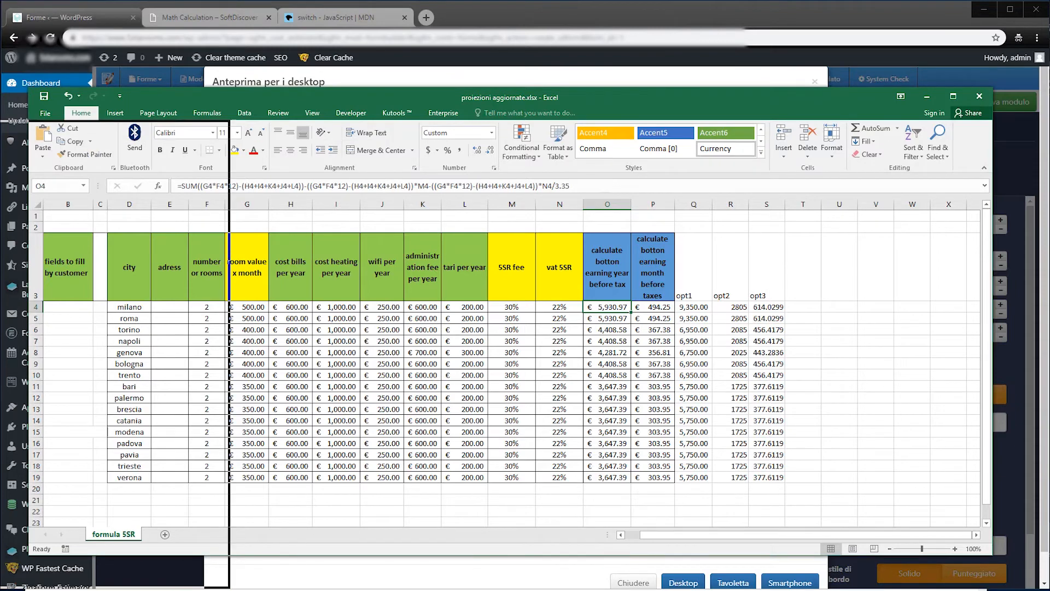
Check the preview, return to the workbook and inspect milano's formula for yearly earnings before tax.
{"action": "key", "text": "alt+Tab"}
{"action": "left_click", "coordinate": [258, 297]}
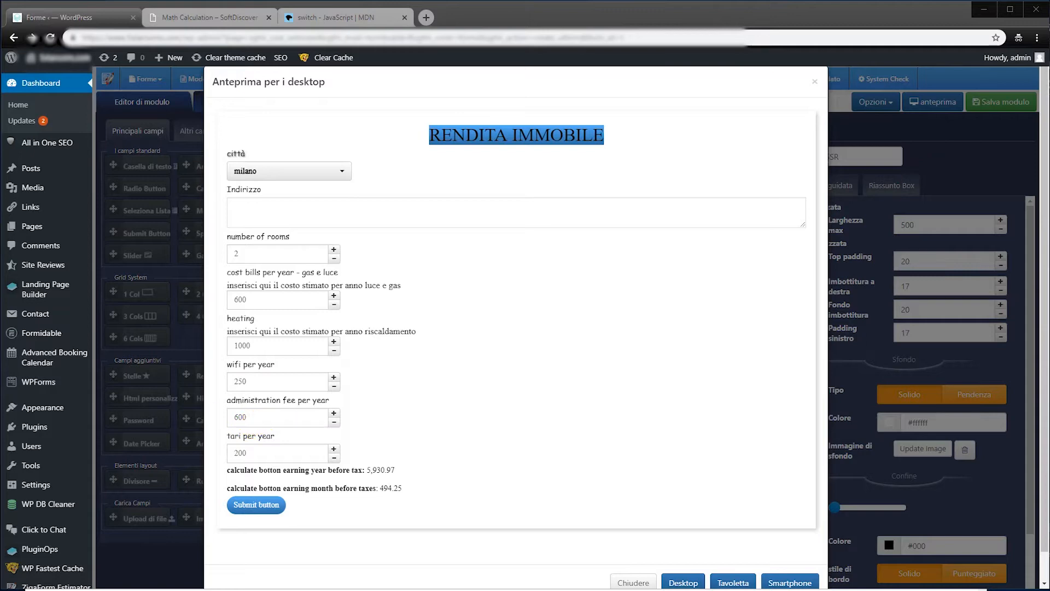
{"action": "left_click_drag", "start_coordinate": [0, 143], "coordinate": [559, 258]}
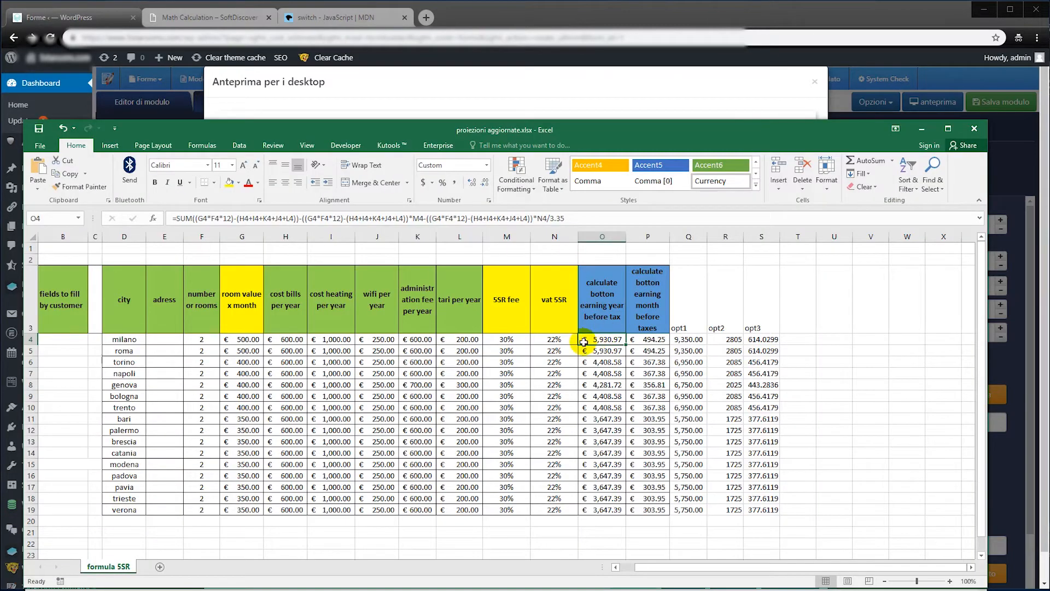
{"action": "left_click", "coordinate": [634, 373]}
{"action": "left_click", "coordinate": [608, 343]}
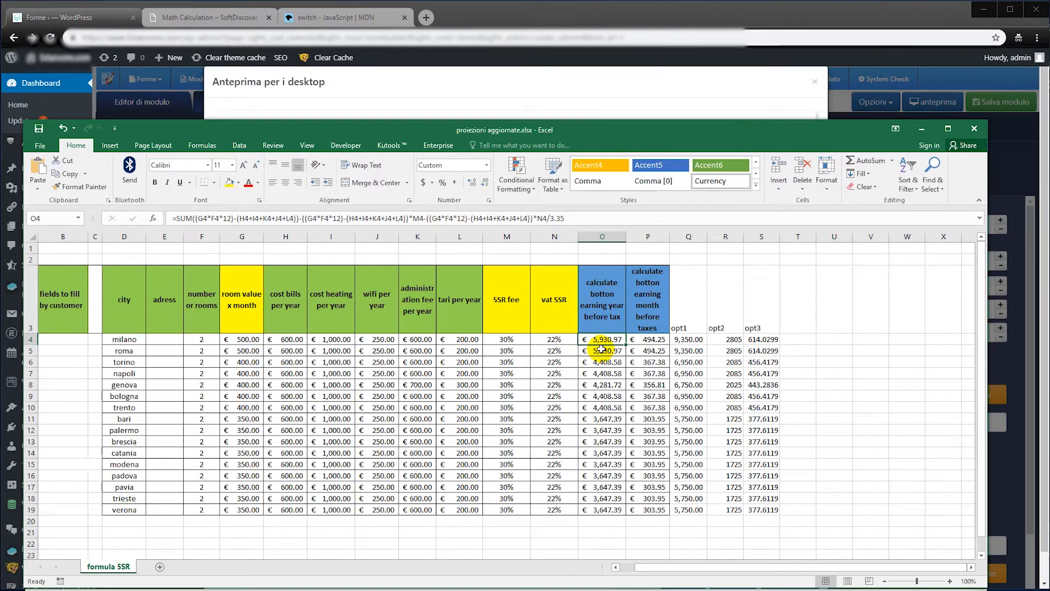
{"action": "left_click_drag", "start_coordinate": [543, 130], "coordinate": [546, 163]}
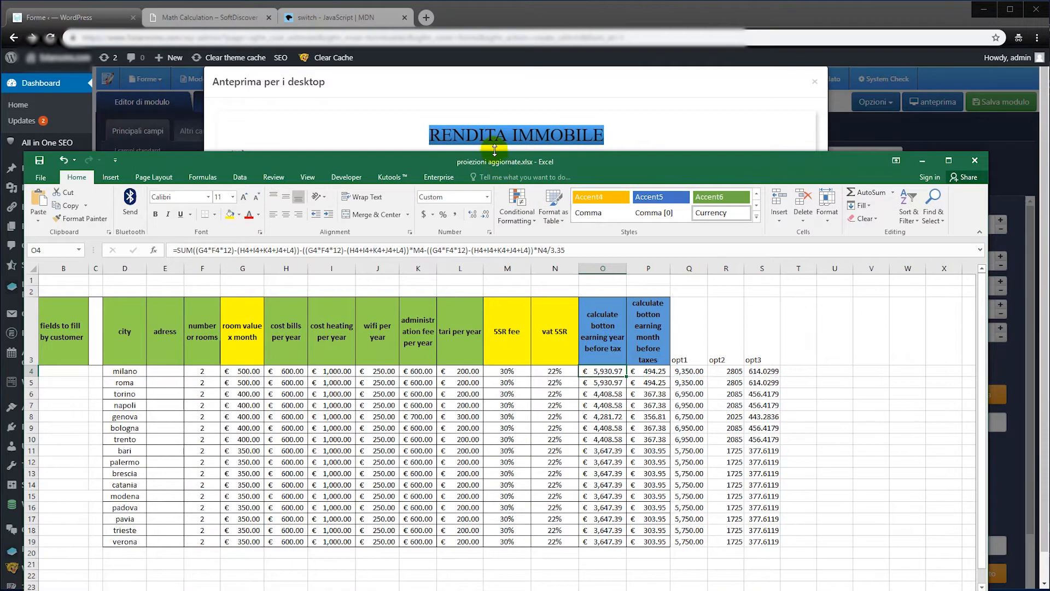
Fill the whole milano row in the Excel sheet with orange.
{"action": "left_click", "coordinate": [39, 376]}
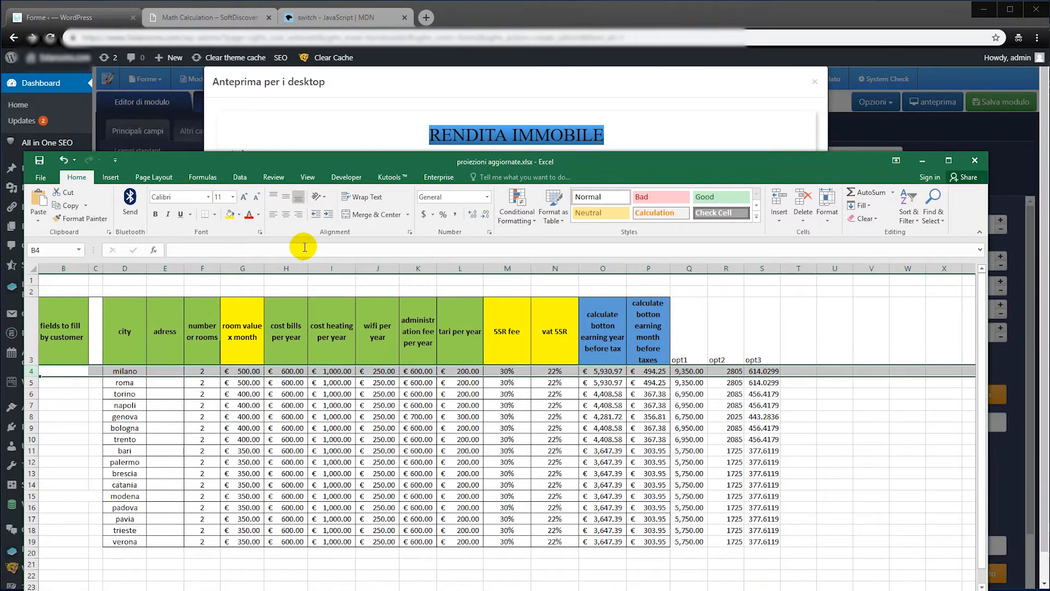
{"action": "left_click", "coordinate": [240, 214]}
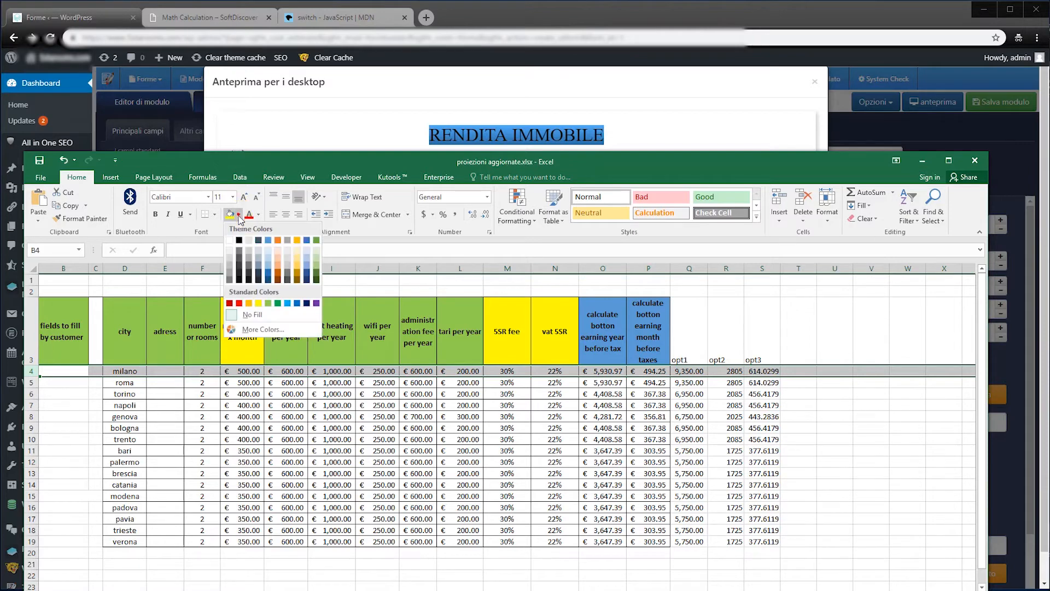
{"action": "left_click", "coordinate": [279, 242]}
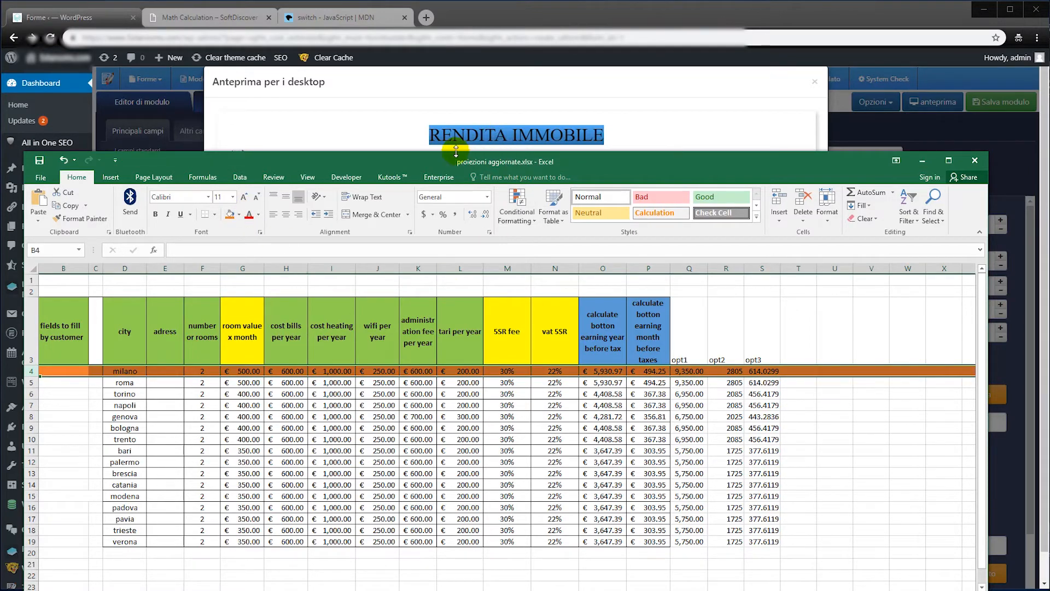
Place the highlighted milano row above the preview's results and compare the yearly and monthly earnings in both.
{"action": "left_click_drag", "start_coordinate": [456, 151], "coordinate": [437, 138]}
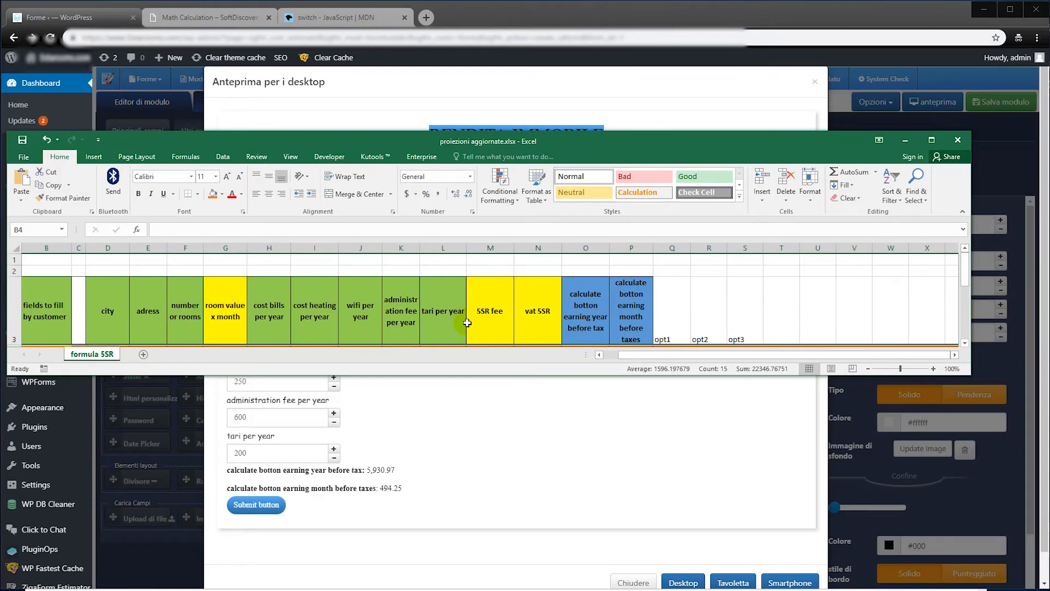
{"action": "scroll", "coordinate": [469, 310], "scroll_direction": "down", "scroll_amount": 1}
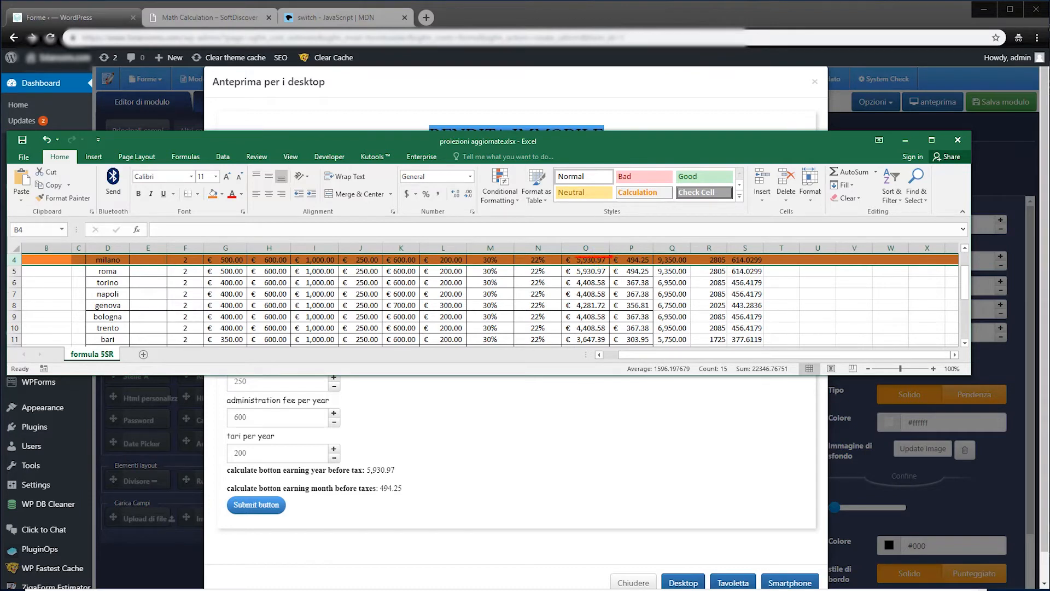
{"action": "left_click_drag", "start_coordinate": [562, 255], "coordinate": [593, 276]}
{"action": "mouse_move", "coordinate": [384, 466]}
{"action": "left_mouse_down"}
{"action": "mouse_move", "coordinate": [405, 470]}
{"action": "mouse_move", "coordinate": [386, 466]}
{"action": "left_mouse_up"}
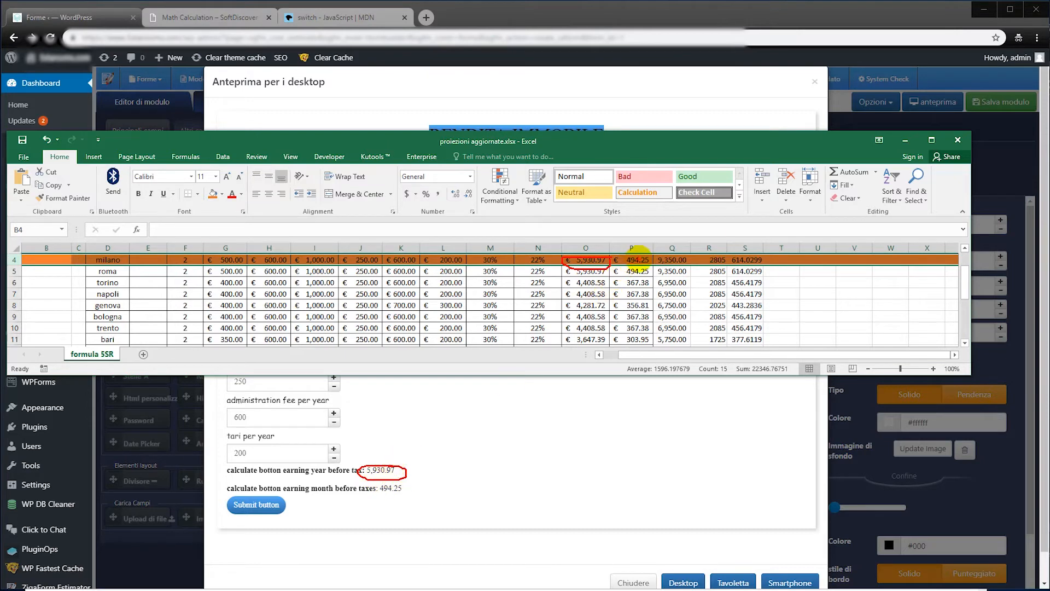
{"action": "left_click_drag", "start_coordinate": [601, 255], "coordinate": [632, 278]}
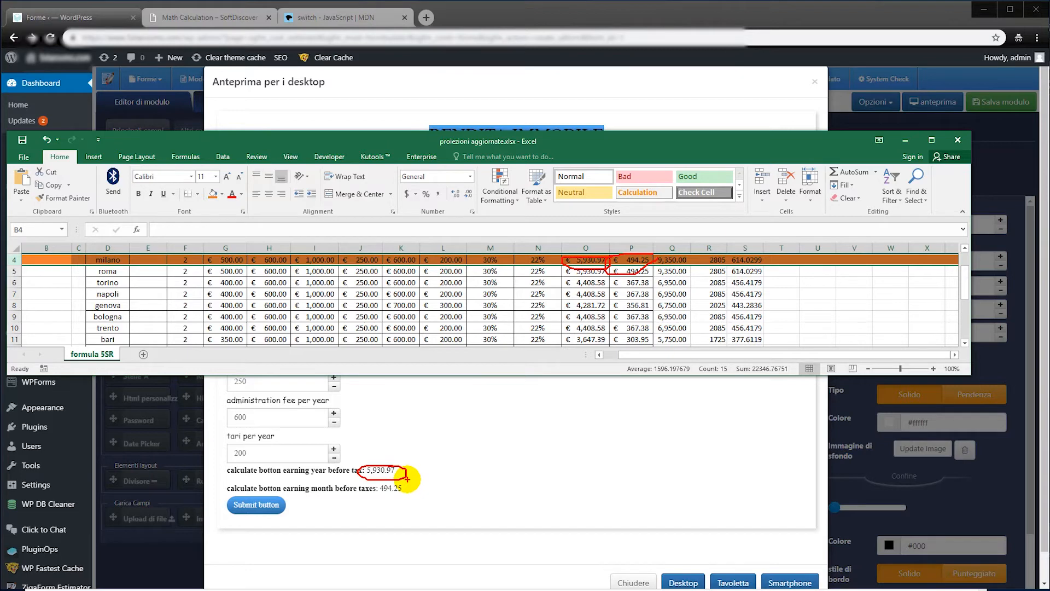
{"action": "mouse_move", "coordinate": [405, 483]}
{"action": "left_mouse_down"}
{"action": "mouse_move", "coordinate": [394, 487]}
{"action": "mouse_move", "coordinate": [403, 486]}
{"action": "left_mouse_up"}
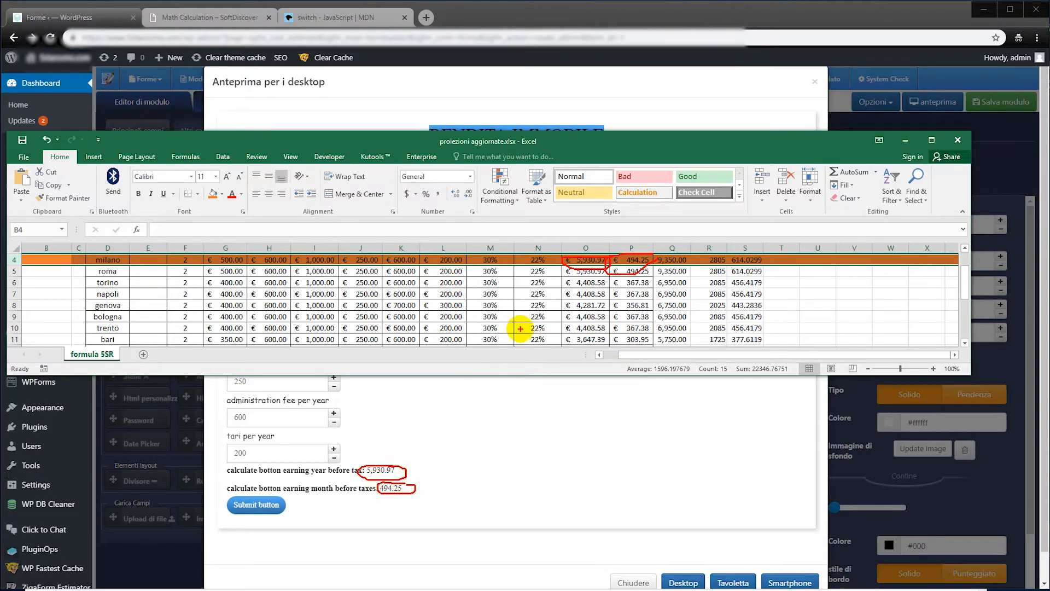
Minimize the Excel workbook and set the preview's administration fee per year to 700 and tari per year to 300.
{"action": "left_click", "coordinate": [113, 304]}
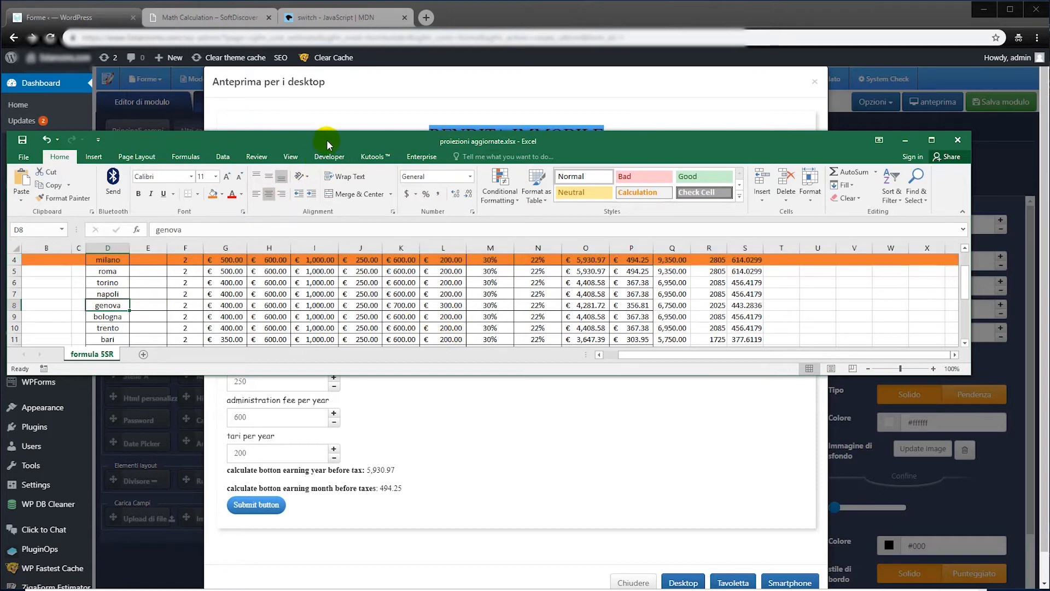
{"action": "left_click", "coordinate": [905, 141]}
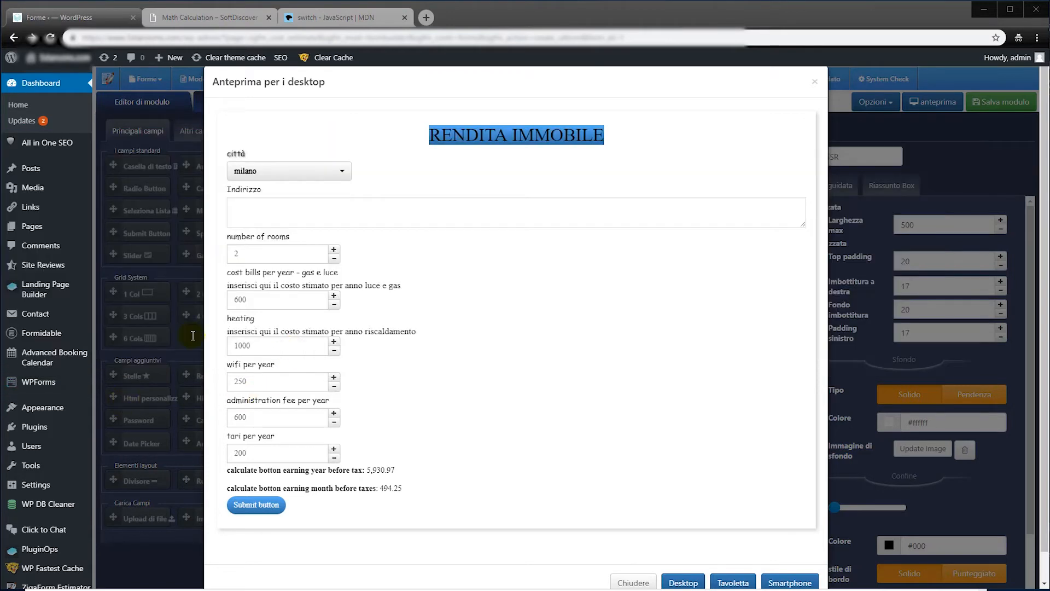
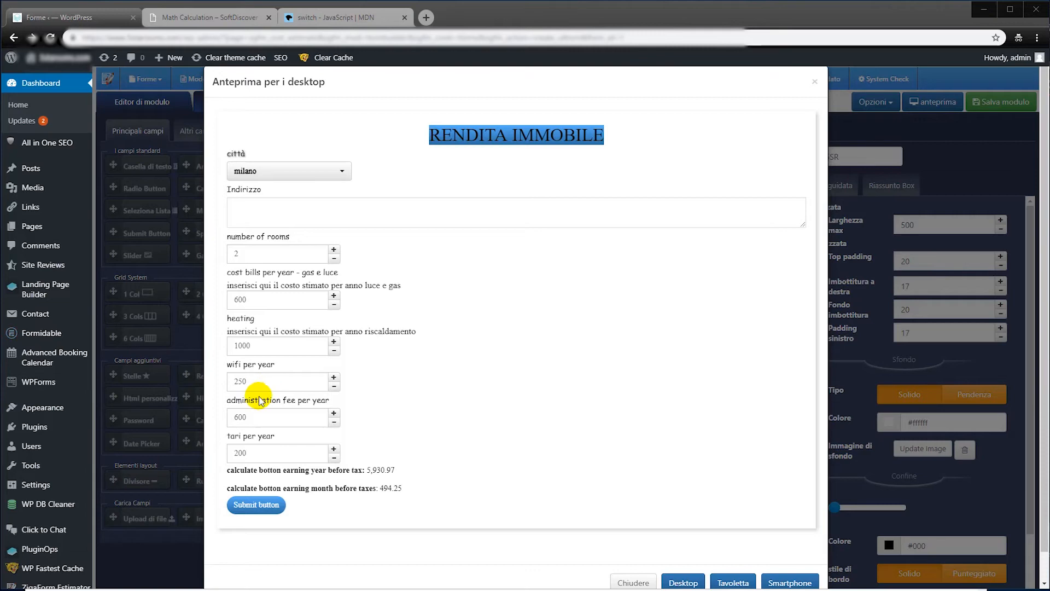
{"action": "left_click", "coordinate": [236, 418]}
{"action": "type", "text": "7"}
{"action": "left_click", "coordinate": [378, 412]}
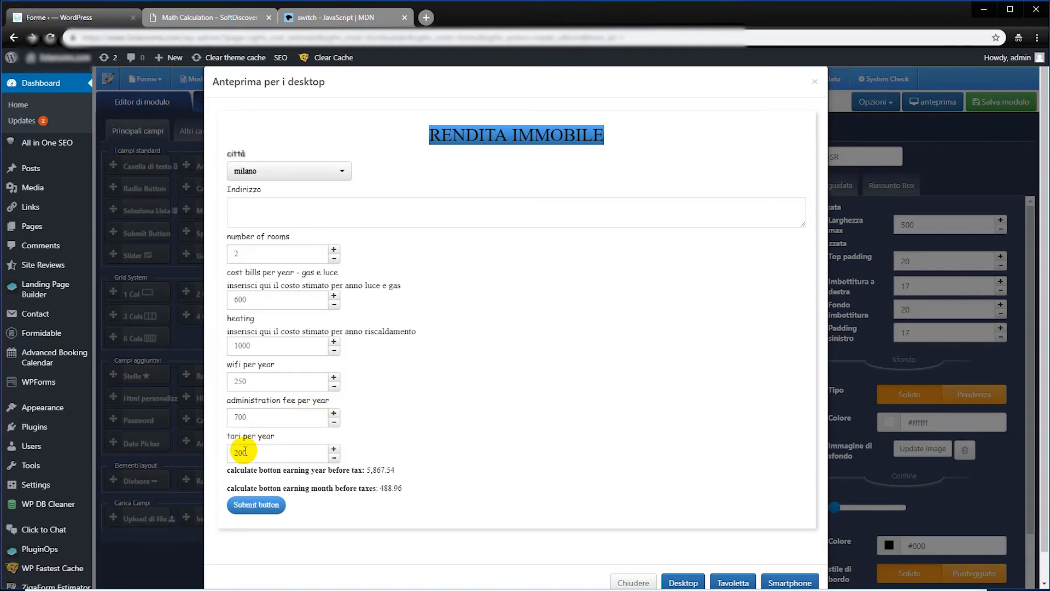
{"action": "left_click_drag", "start_coordinate": [239, 453], "coordinate": [231, 453]}
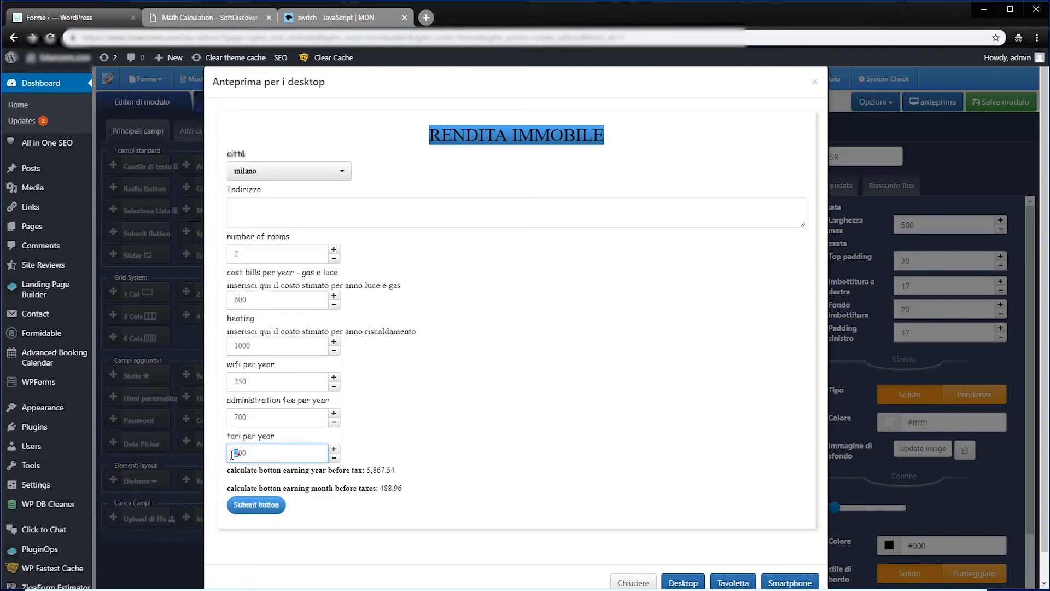
{"action": "type", "text": "3"}
{"action": "left_click", "coordinate": [403, 438]}
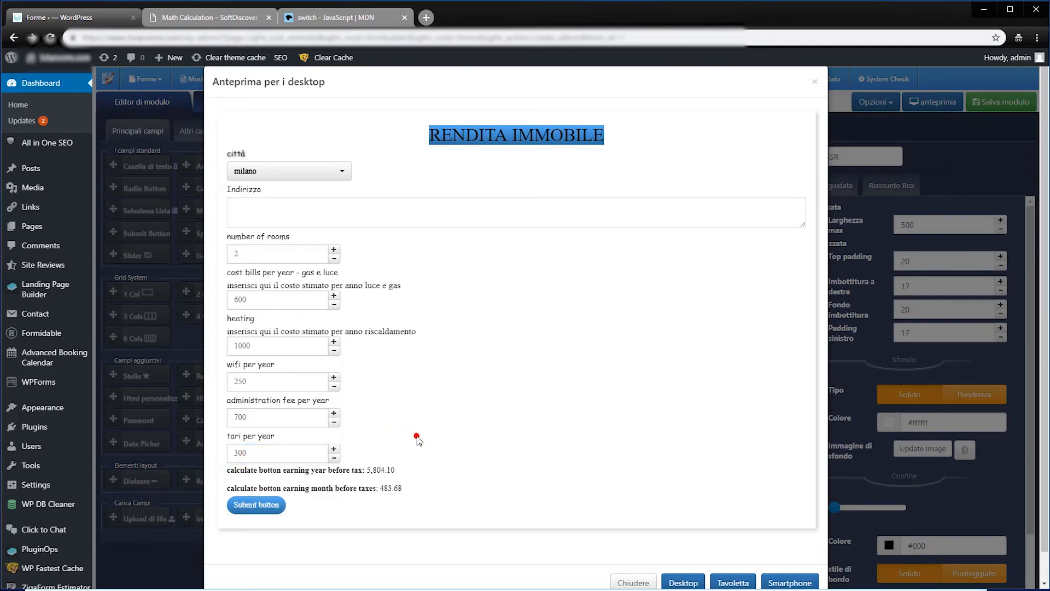
Choose genova as the preview's city and highlight the yearly and monthly earnings lines.
{"action": "left_click", "coordinate": [333, 449]}
{"action": "left_click", "coordinate": [334, 458]}
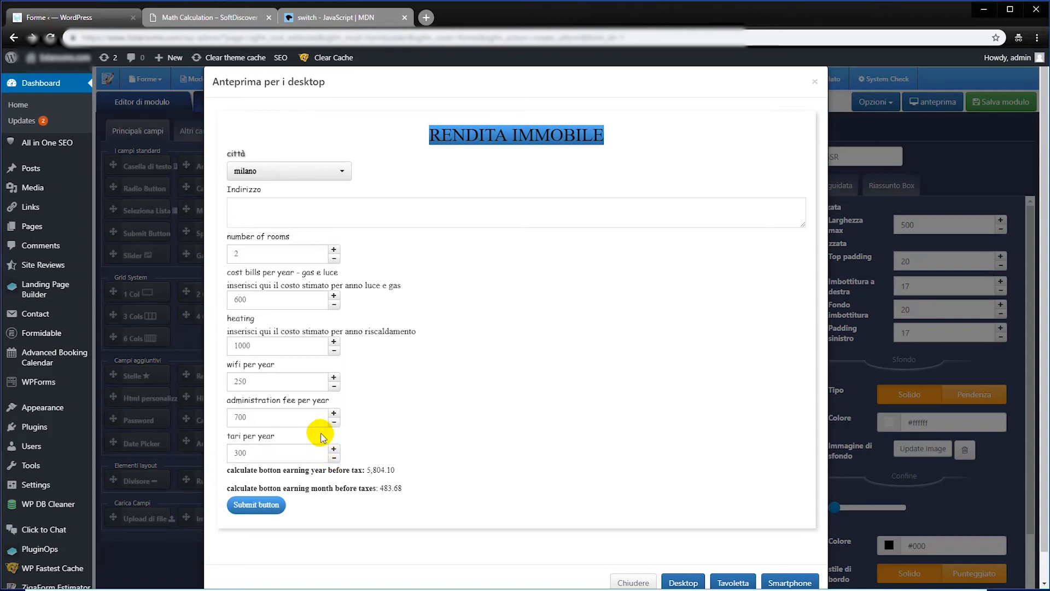
{"action": "left_click", "coordinate": [296, 170]}
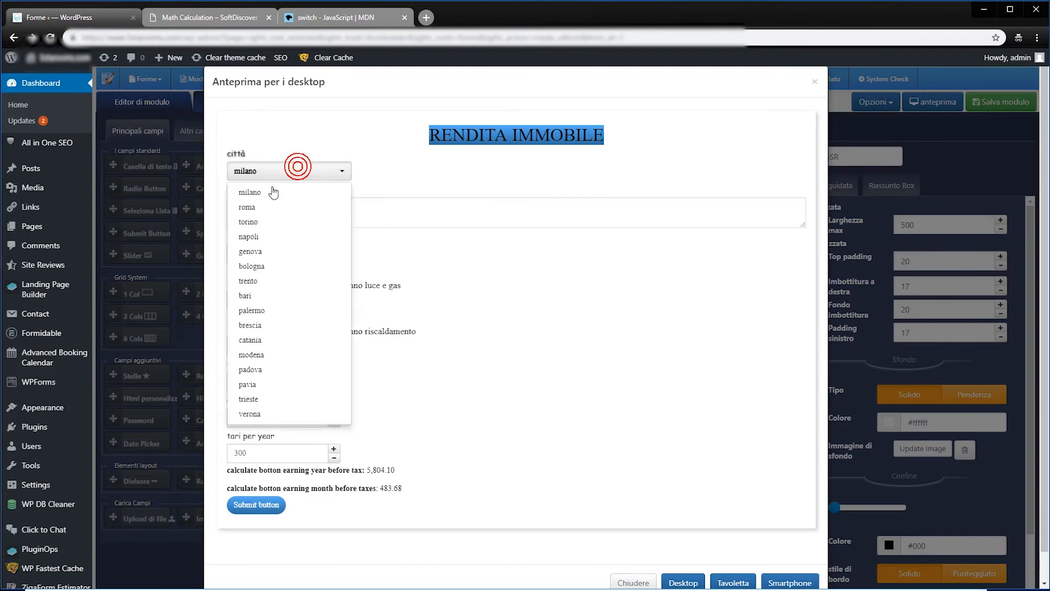
{"action": "left_click", "coordinate": [253, 250]}
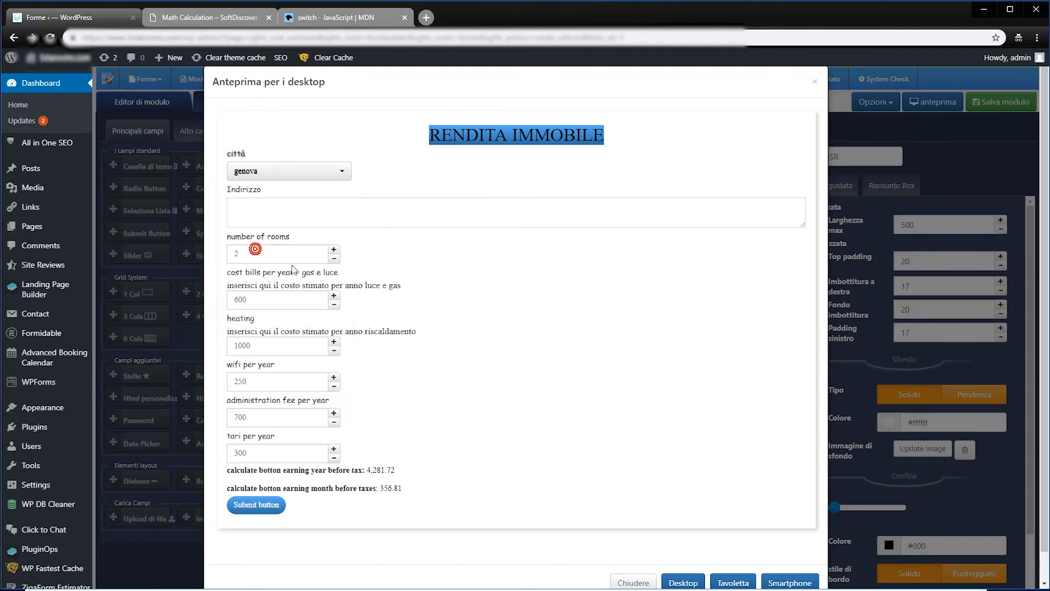
{"action": "left_click", "coordinate": [422, 384]}
{"action": "left_click_drag", "start_coordinate": [418, 487], "coordinate": [225, 472]}
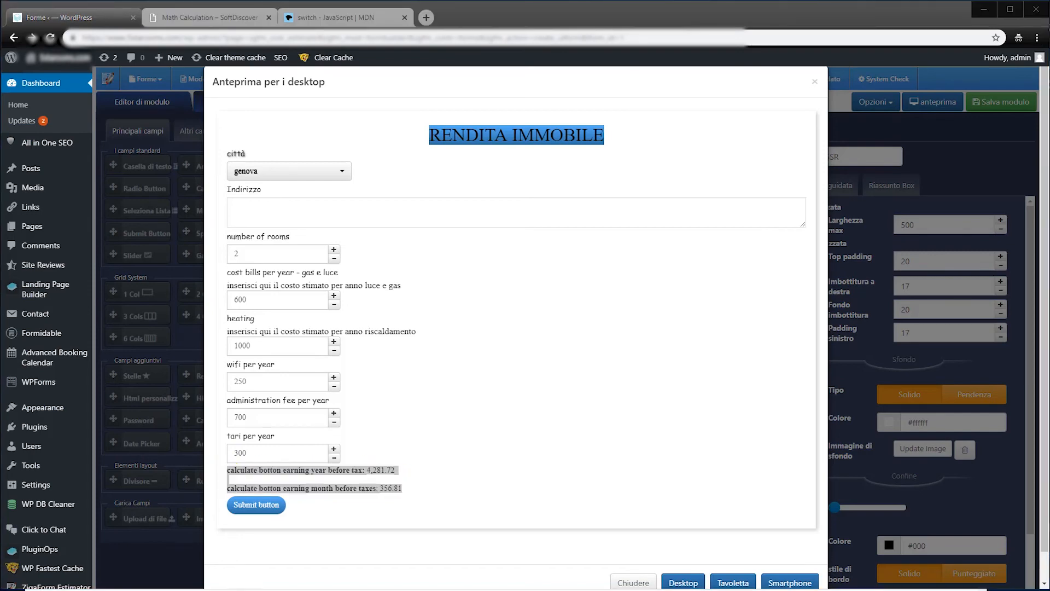
Switch to the Excel workbook and fill the whole genova row with yellow.
{"action": "left_click_drag", "start_coordinate": [0, 45], "coordinate": [425, 104]}
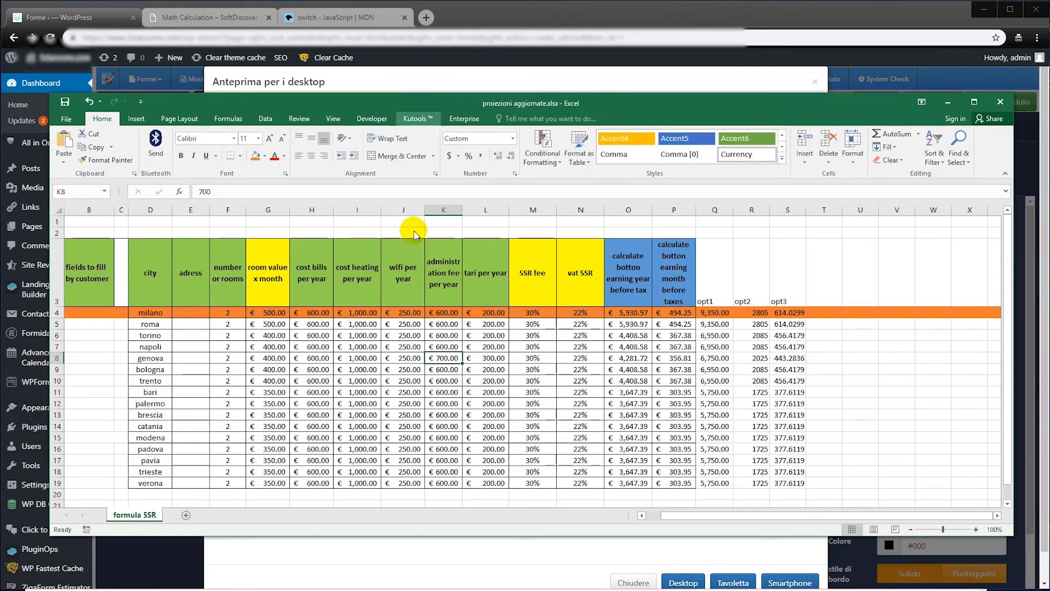
{"action": "left_click", "coordinate": [57, 358]}
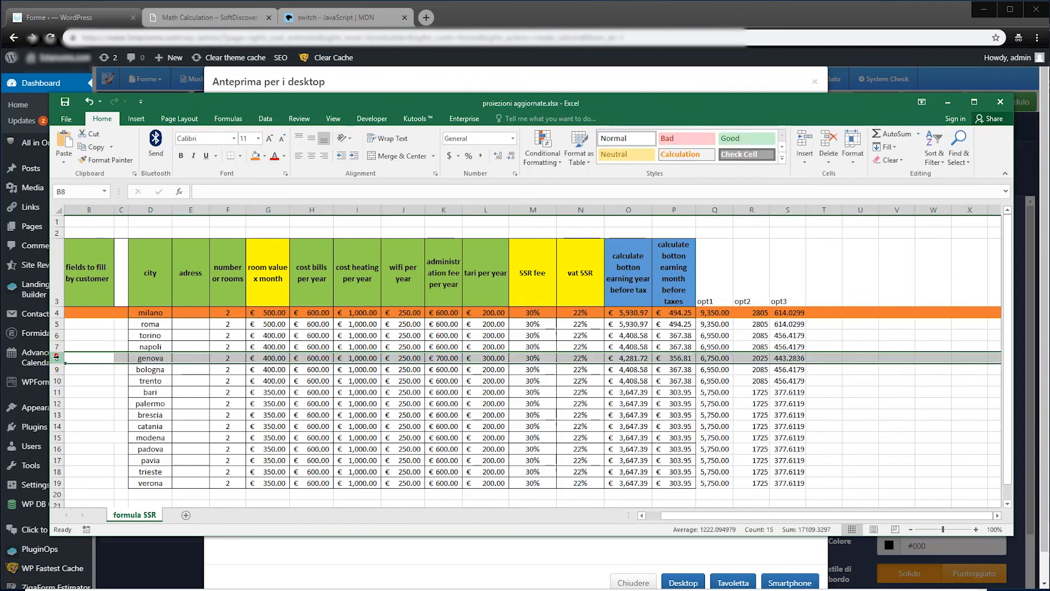
{"action": "left_click", "coordinate": [264, 155]}
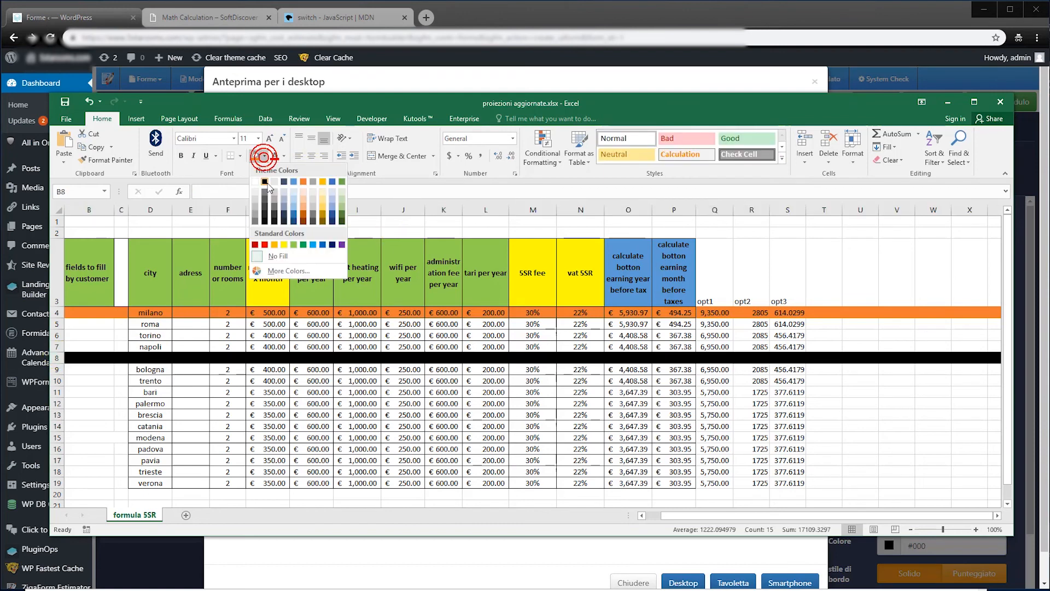
{"action": "left_click", "coordinate": [284, 248]}
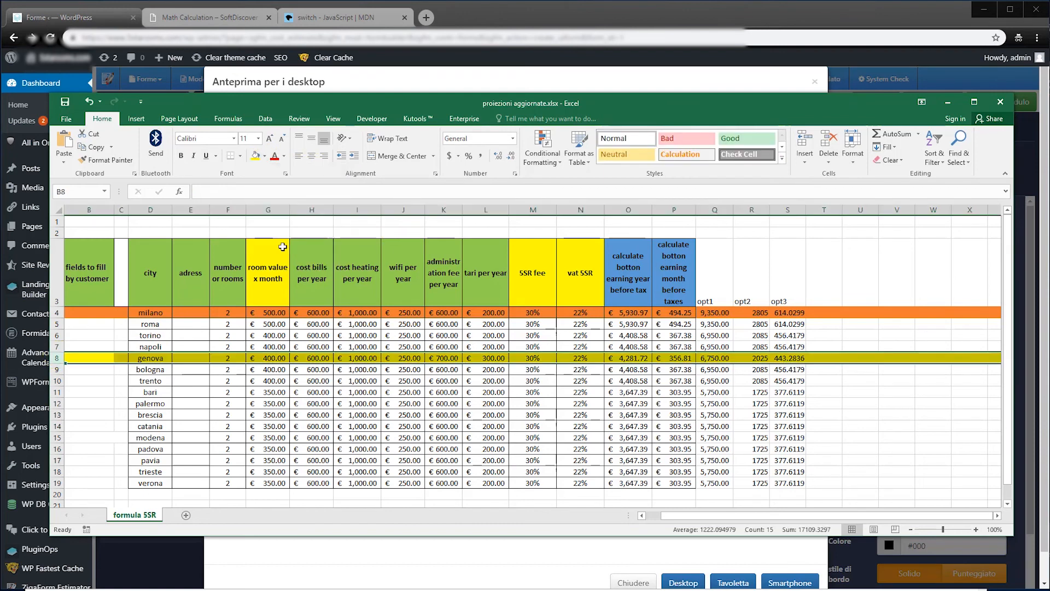
{"action": "left_click", "coordinate": [367, 391]}
Shorten the workbook window to uncover the preview's results and compare genova's yearly and monthly earnings in both.
{"action": "left_click_drag", "start_coordinate": [433, 536], "coordinate": [431, 418]}
{"action": "scroll", "coordinate": [463, 272], "scroll_direction": "down", "scroll_amount": 2}
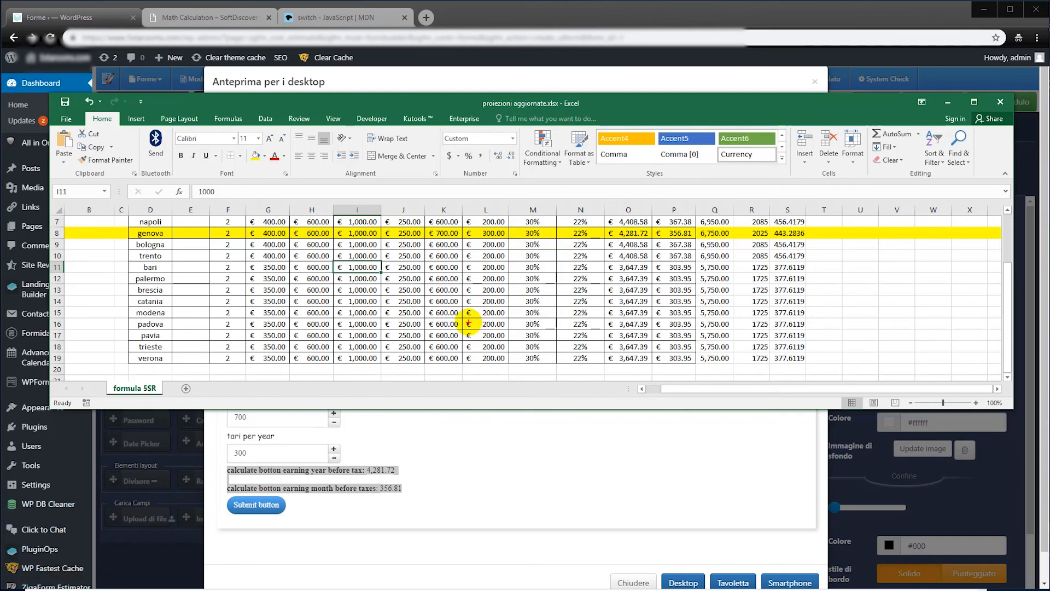
{"action": "mouse_move", "coordinate": [652, 230]}
{"action": "left_mouse_down"}
{"action": "mouse_move", "coordinate": [608, 230]}
{"action": "mouse_move", "coordinate": [637, 241]}
{"action": "mouse_move", "coordinate": [652, 230]}
{"action": "left_mouse_up"}
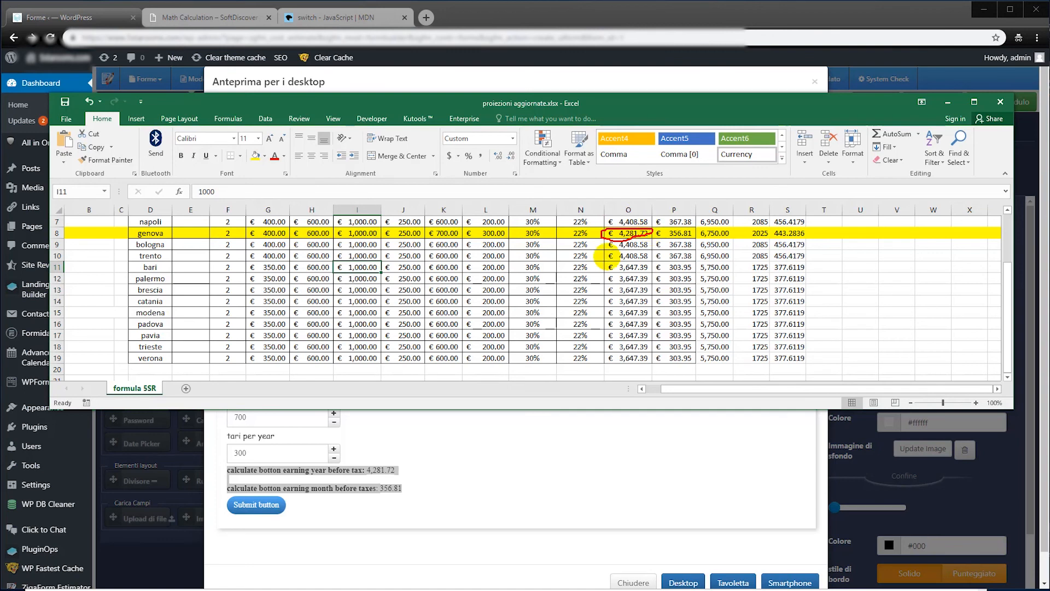
{"action": "mouse_move", "coordinate": [408, 467]}
{"action": "left_mouse_down"}
{"action": "mouse_move", "coordinate": [364, 480]}
{"action": "mouse_move", "coordinate": [402, 478]}
{"action": "mouse_move", "coordinate": [408, 462]}
{"action": "left_mouse_up"}
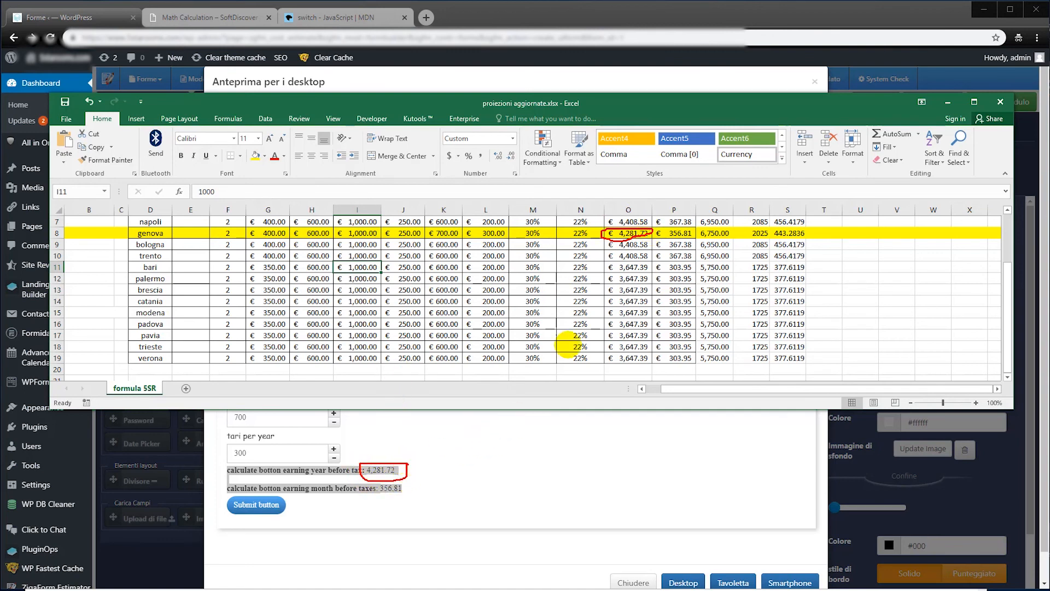
{"action": "left_click_drag", "start_coordinate": [669, 233], "coordinate": [693, 235]}
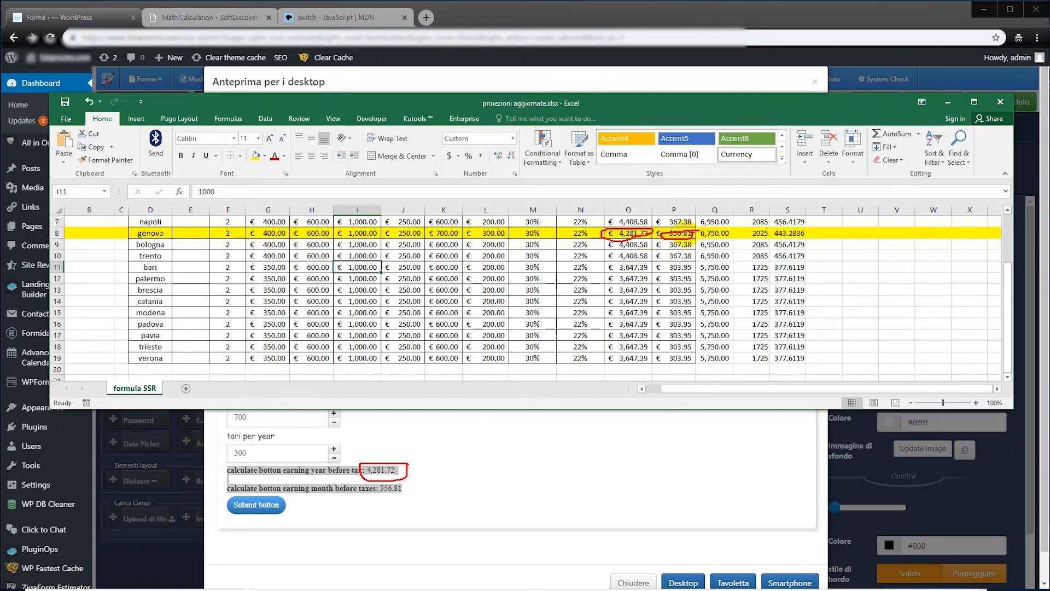
{"action": "mouse_move", "coordinate": [409, 482]}
{"action": "left_mouse_down"}
{"action": "mouse_move", "coordinate": [376, 484]}
{"action": "mouse_move", "coordinate": [383, 496]}
{"action": "mouse_move", "coordinate": [407, 482]}
{"action": "left_mouse_up"}
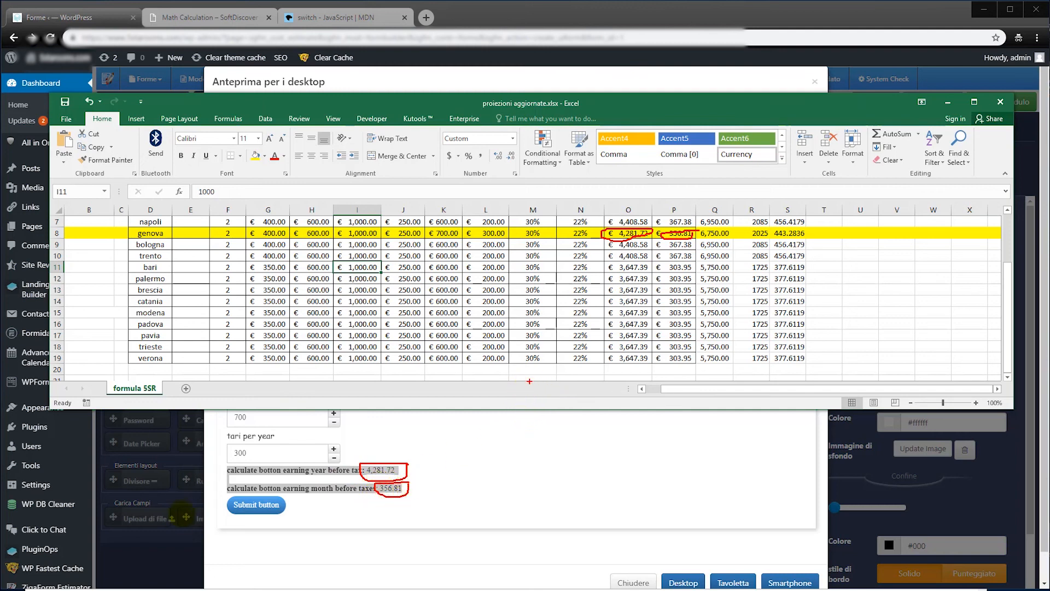
{"action": "key", "text": "Escape"}
Move the Excel workbook out of the way, close the form preview in the browser and save the form.
{"action": "mouse_move", "coordinate": [401, 102]}
{"action": "left_mouse_down"}
{"action": "mouse_move", "coordinate": [0, 148]}
{"action": "mouse_move", "coordinate": [0, 157]}
{"action": "left_mouse_up"}
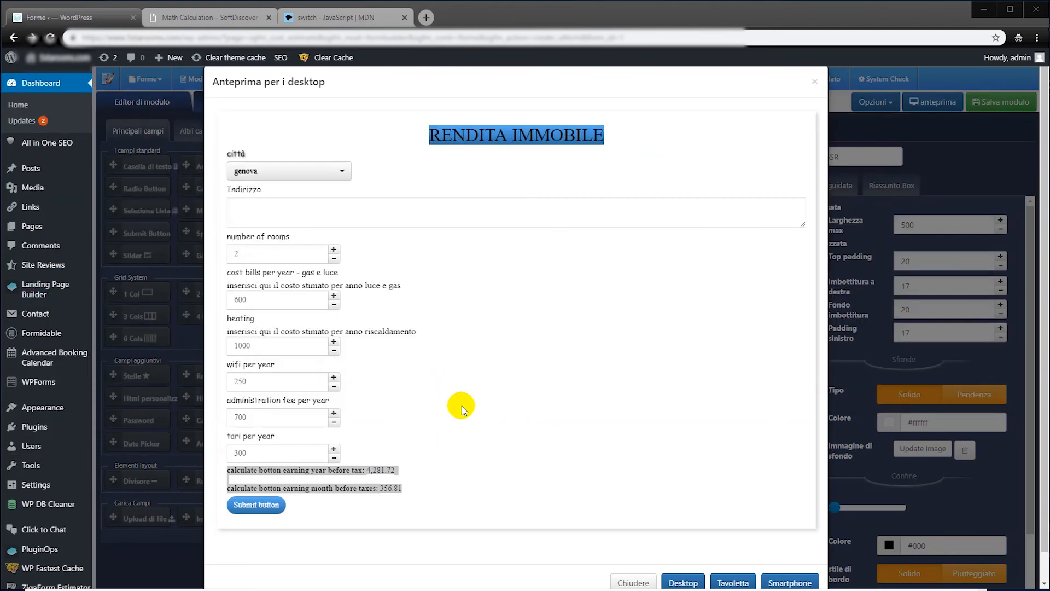
{"action": "left_click", "coordinate": [460, 405]}
{"action": "scroll", "coordinate": [503, 422], "scroll_direction": "down", "scroll_amount": 1}
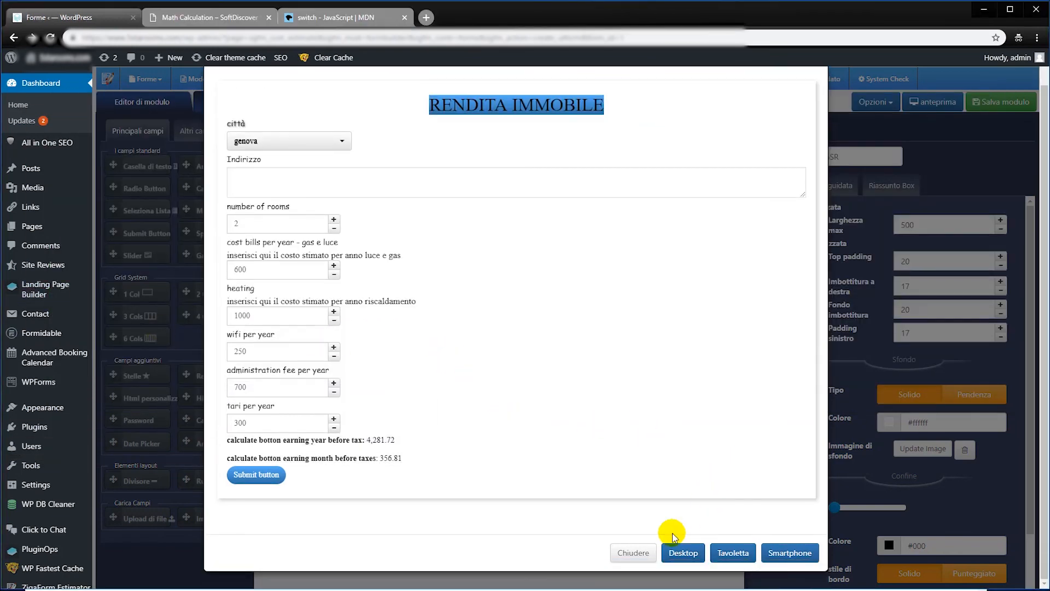
{"action": "left_click", "coordinate": [629, 553]}
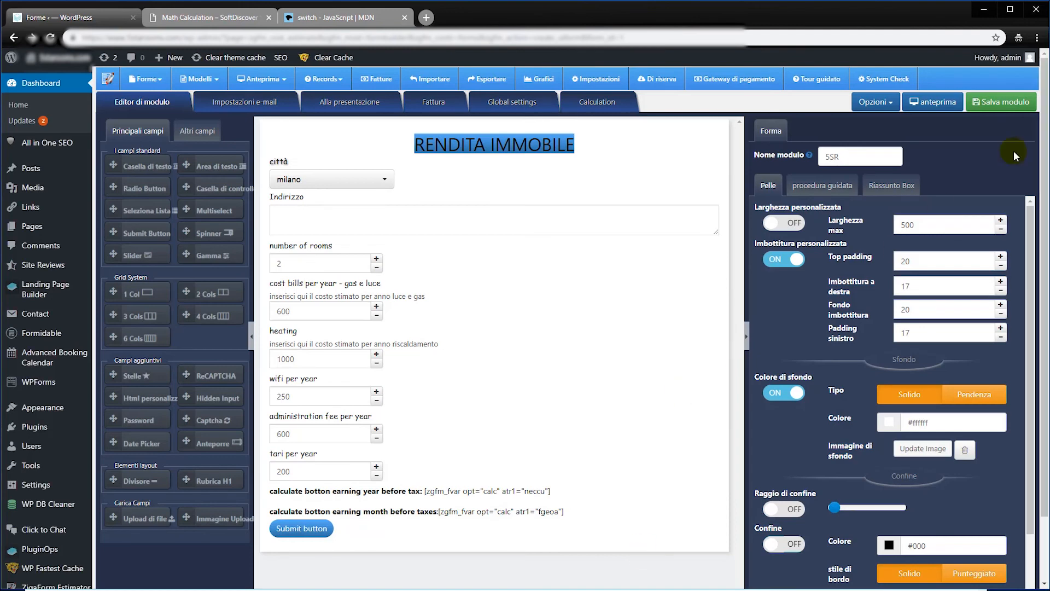
{"action": "left_click", "coordinate": [1012, 103]}
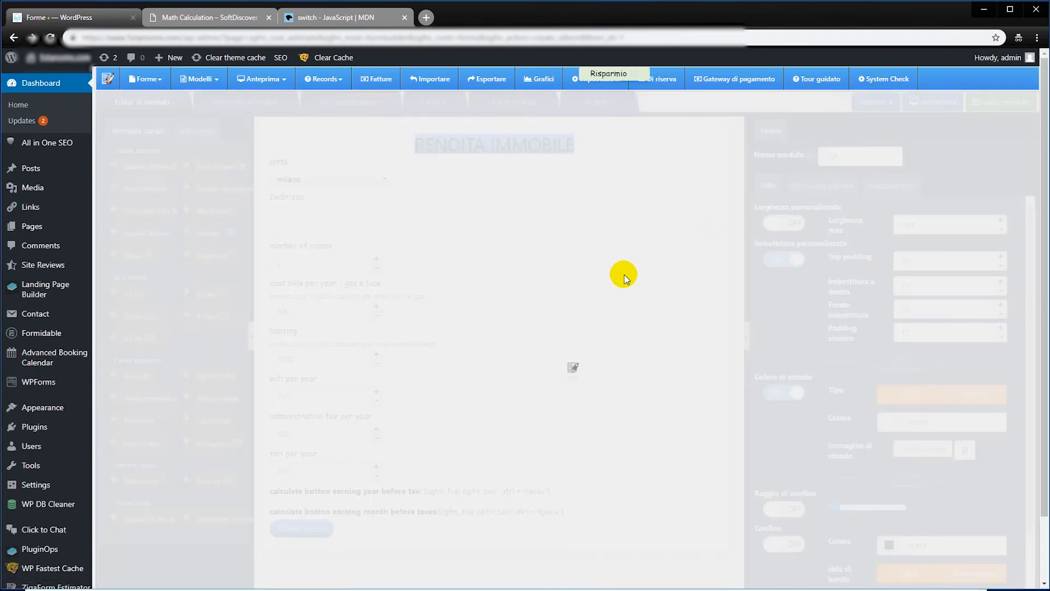